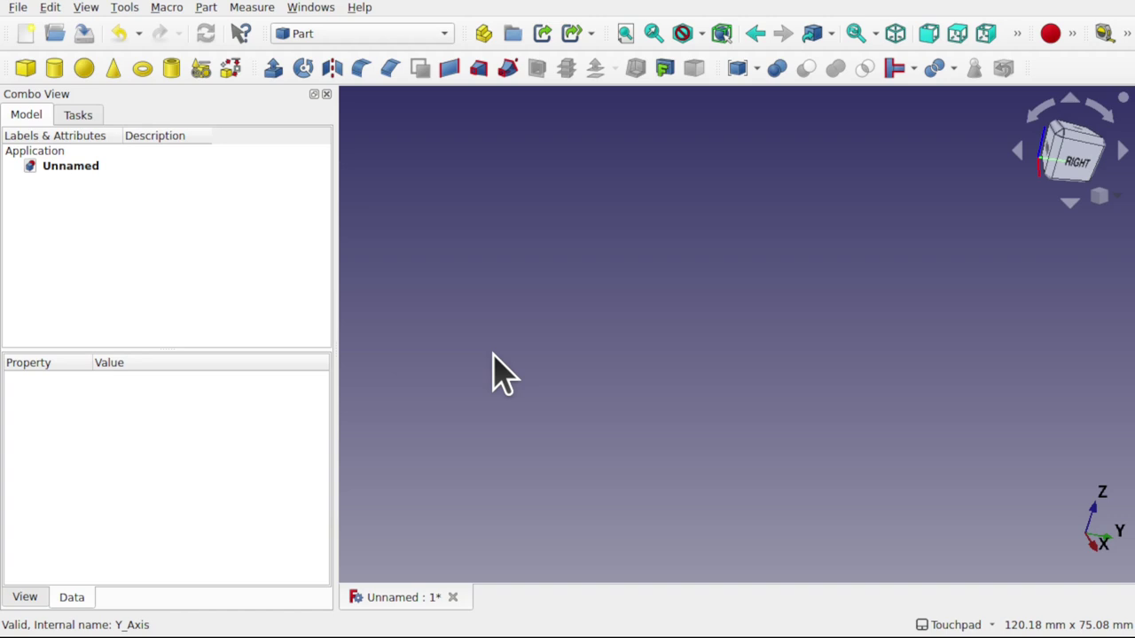
Create a new sketch on the YZ-Plane with 0 mm offset in the Sketcher workbench.
click(356, 35)
click(353, 471)
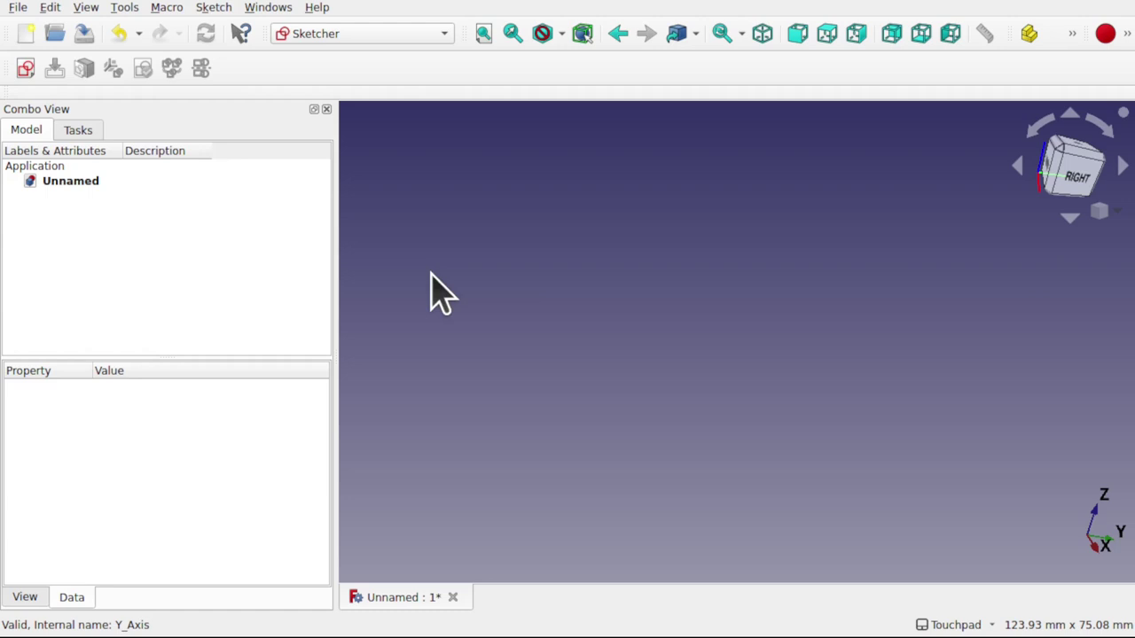
click(25, 70)
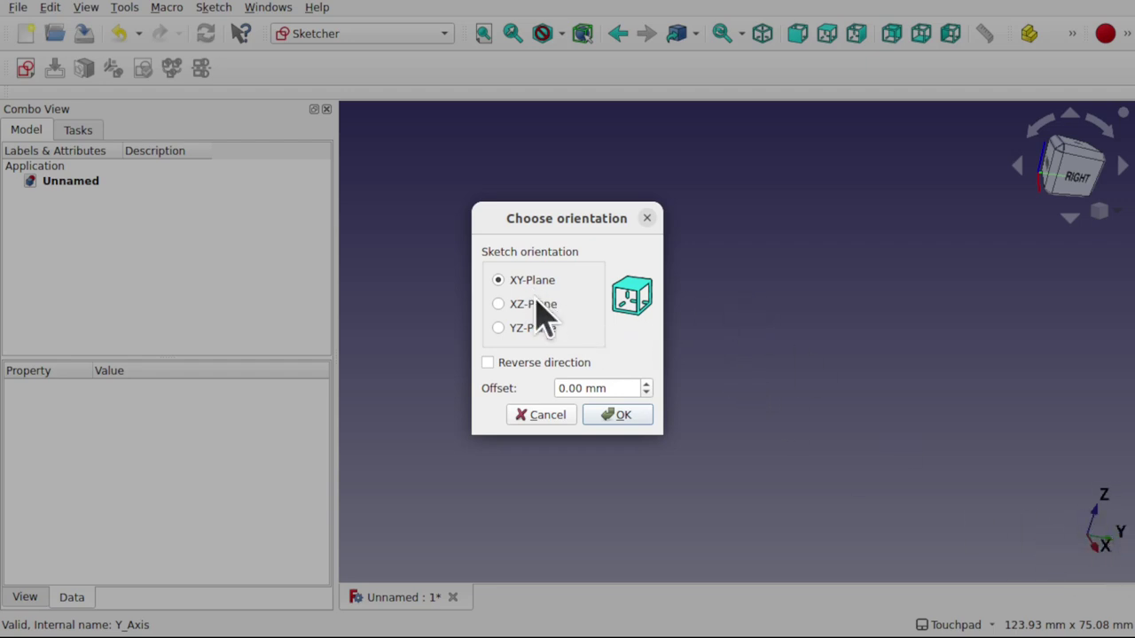
click(612, 417)
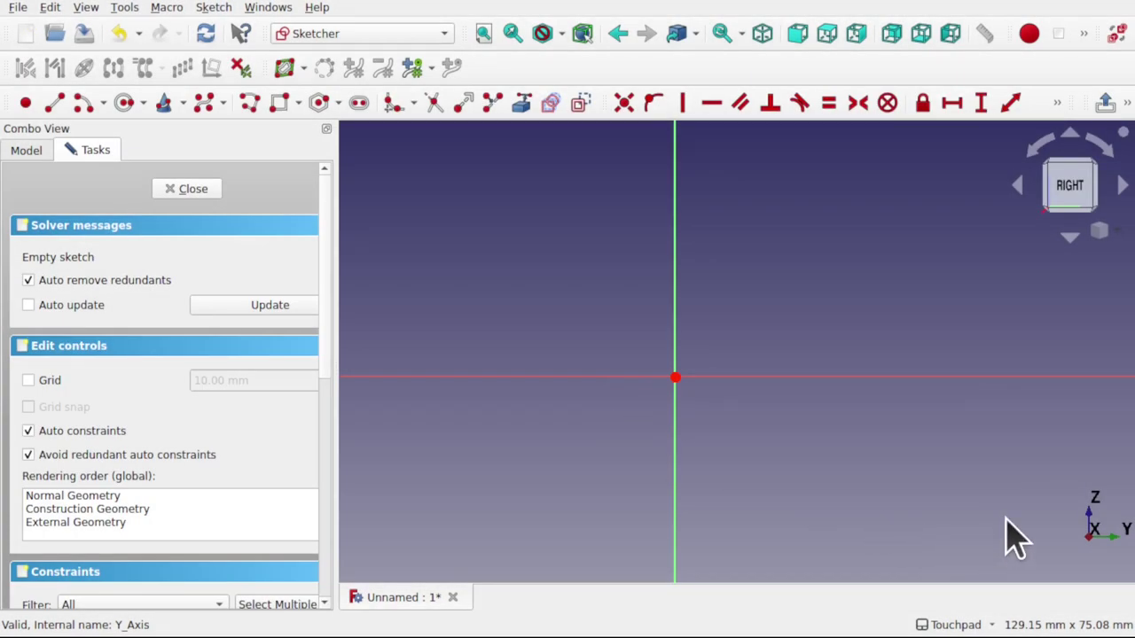
Examine the empty sketch's plane and axes from several angles to understand its orientation in 3D space.
mouse_move(1053, 514)
shift+mouse_down()
mouse_move(983, 502)
mouse_move(1087, 517)
shift+mouse_up()
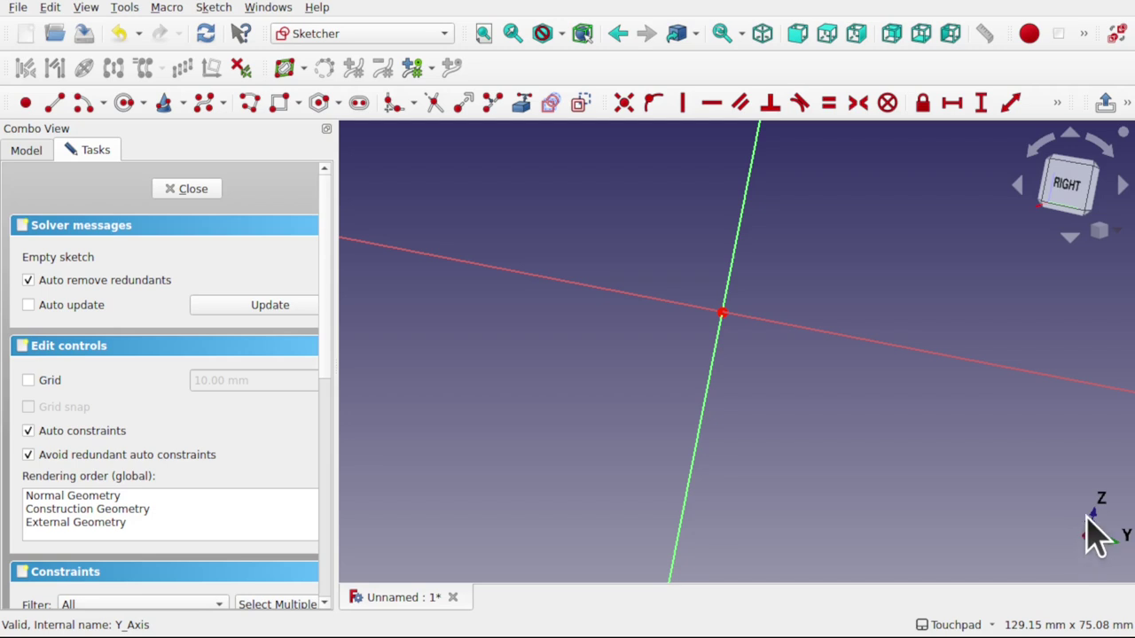
shift+drag(697, 387, 704, 405)
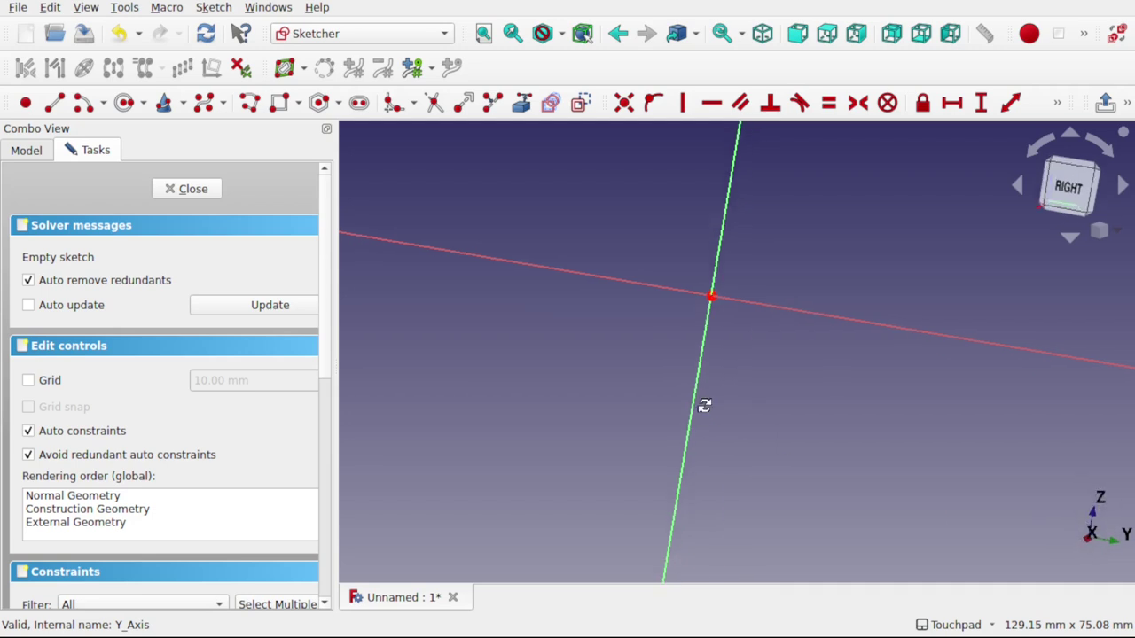
shift+drag(603, 385, 612, 456)
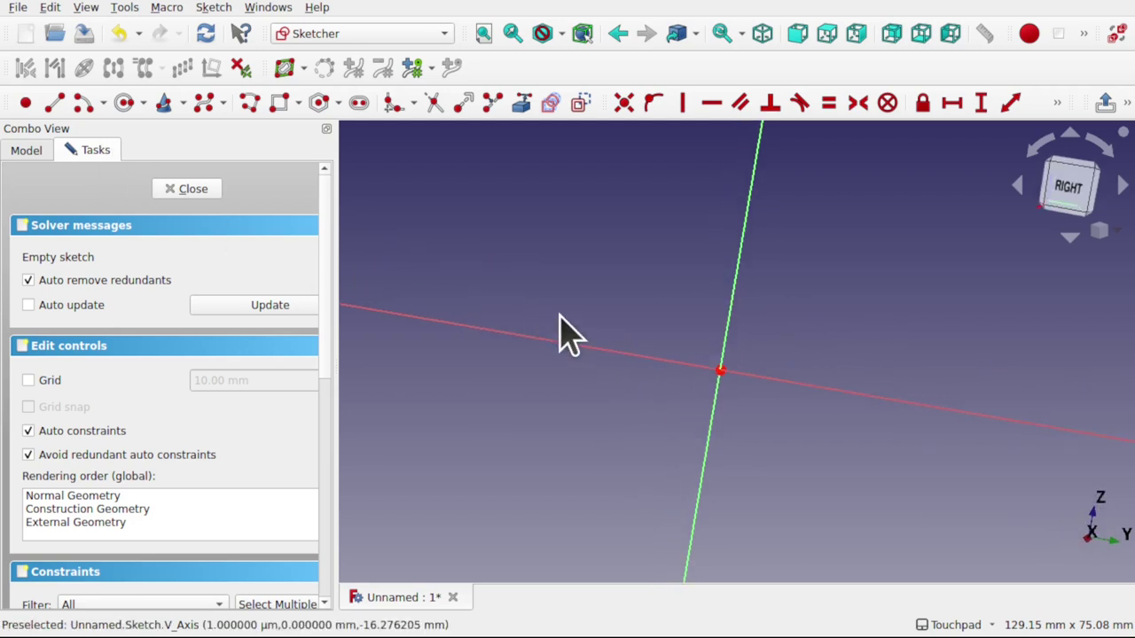
mouse_move(848, 410)
alt+mouse_down()
mouse_move(778, 381)
mouse_move(765, 337)
mouse_move(702, 538)
alt+mouse_up()
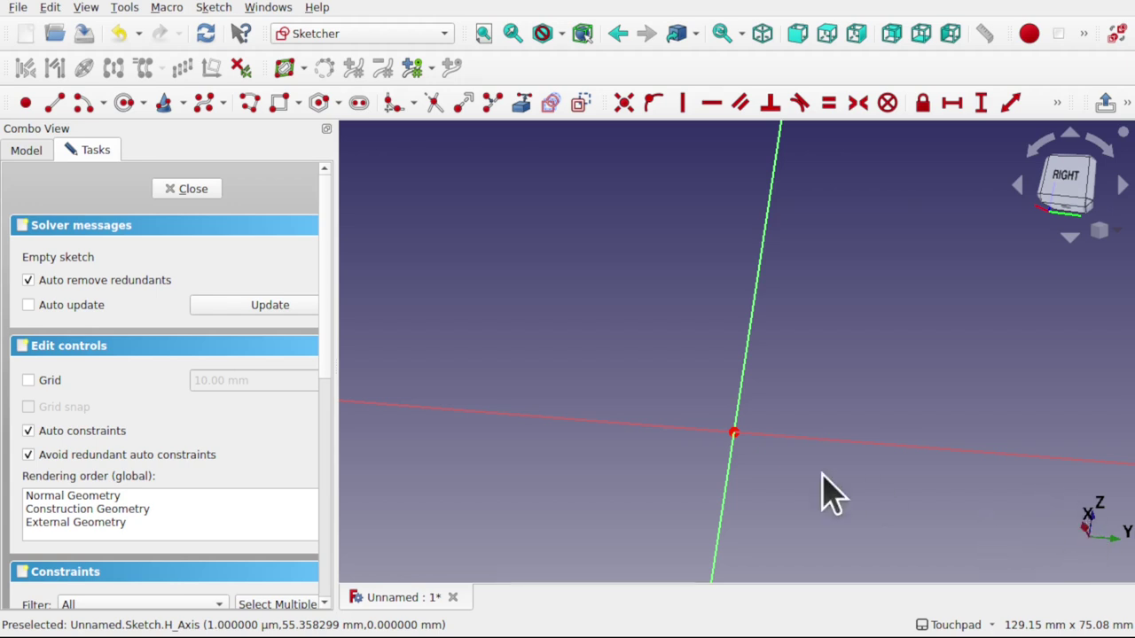
mouse_move(822, 474)
shift+mouse_down()
mouse_move(816, 491)
mouse_move(847, 504)
shift+mouse_up()
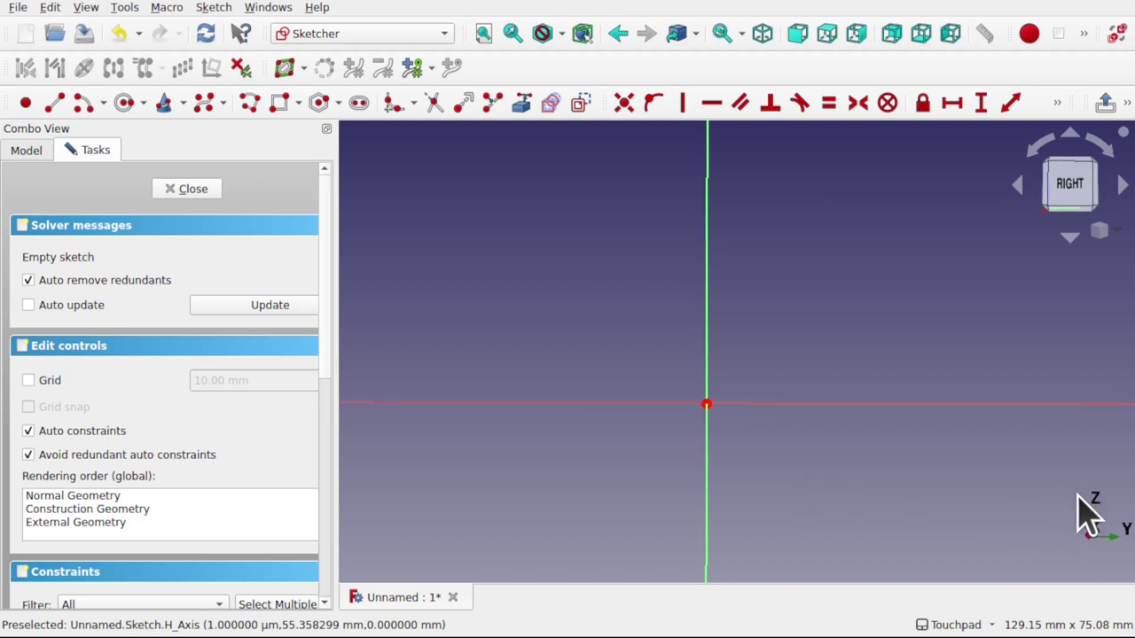
mouse_move(1085, 515)
mouse_down()
mouse_move(1014, 540)
mouse_move(920, 468)
mouse_move(906, 479)
mouse_up()
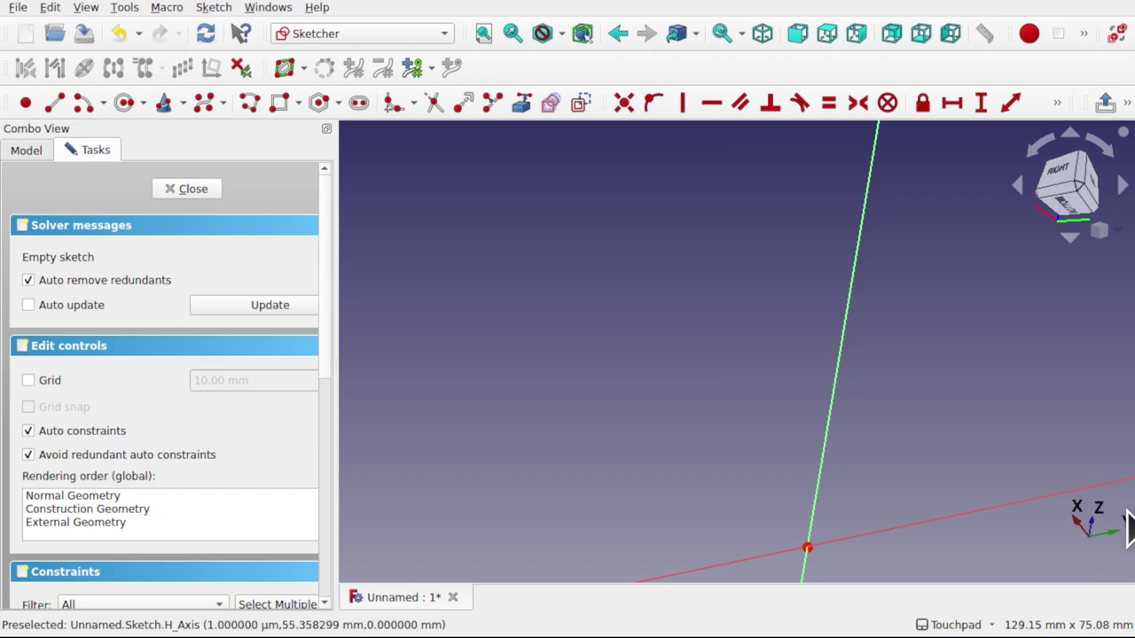
drag(805, 446, 856, 448)
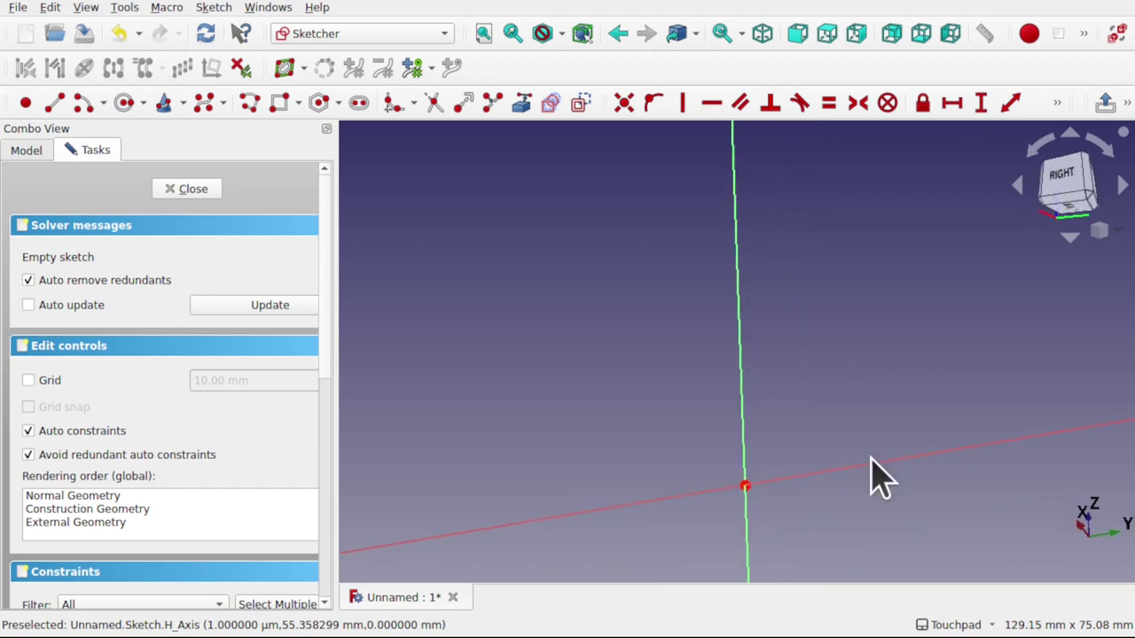
mouse_move(753, 527)
mouse_down()
mouse_move(767, 410)
mouse_move(736, 431)
mouse_up()
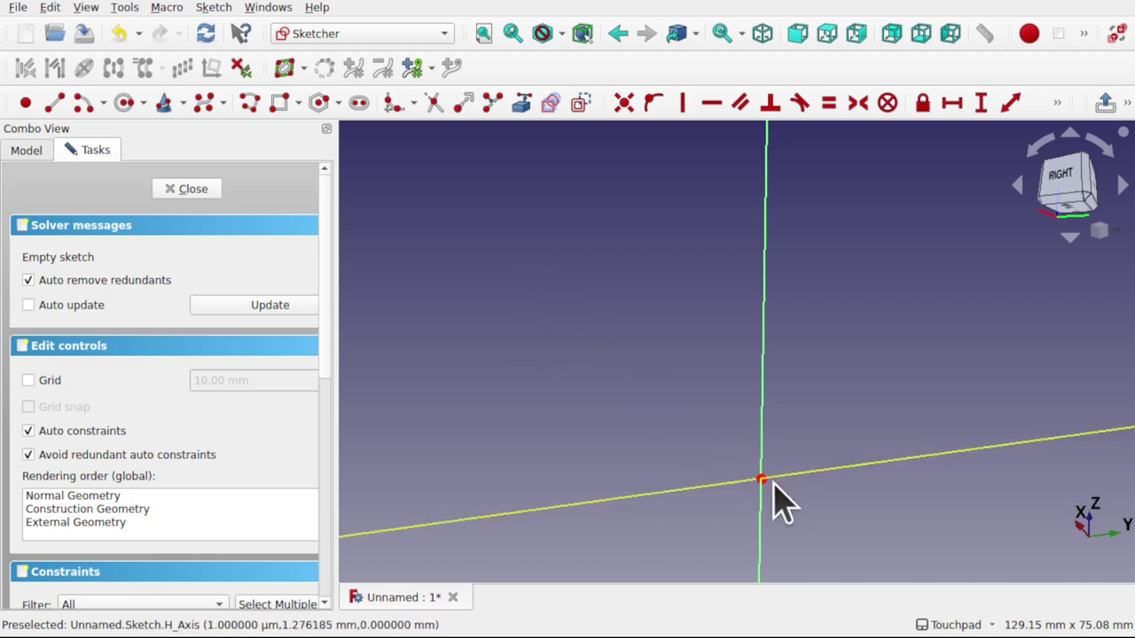
mouse_move(745, 346)
mouse_down()
mouse_move(826, 361)
mouse_move(810, 354)
mouse_move(760, 481)
mouse_up()
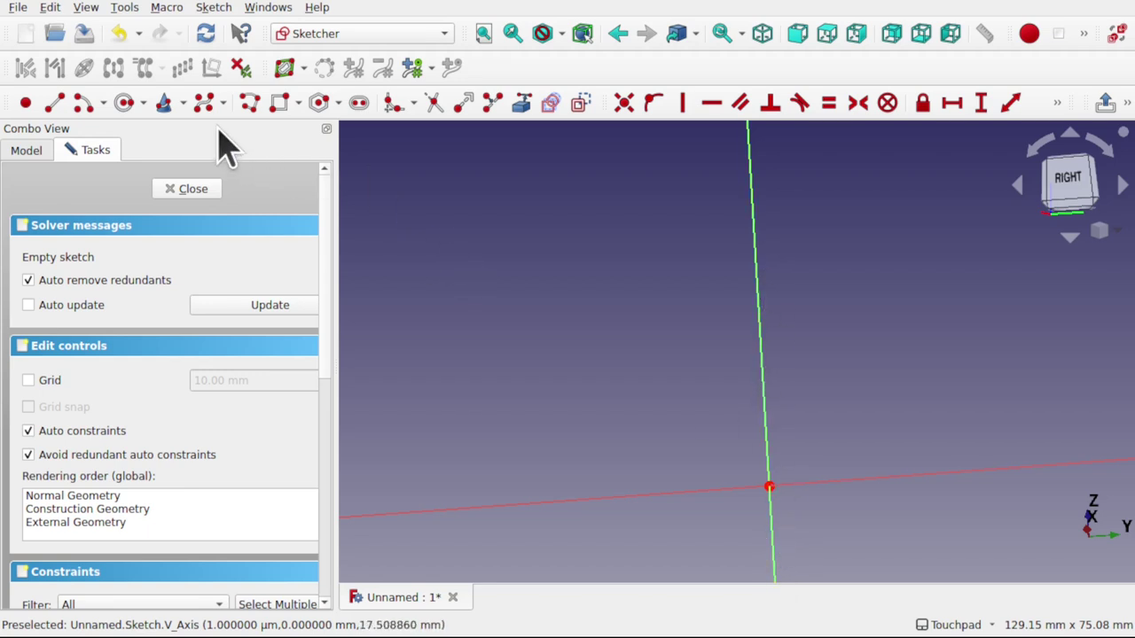
Draw a five-sided polyline around the origin with a slanted upper-left side about 24 mm long and a right side about 39 mm long.
click(252, 104)
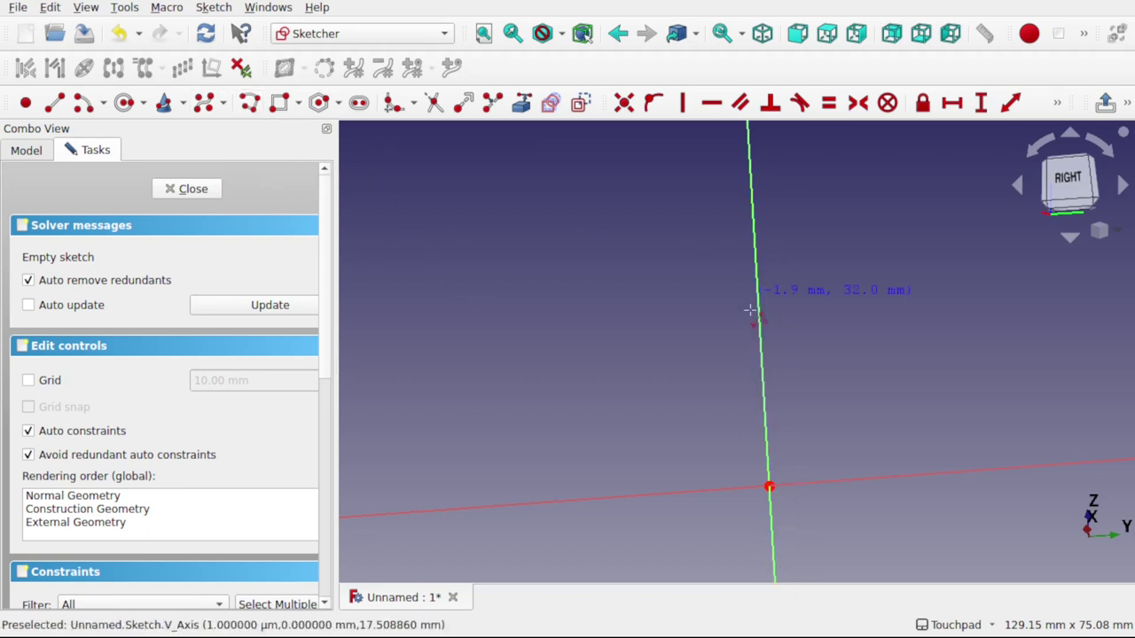
click(626, 429)
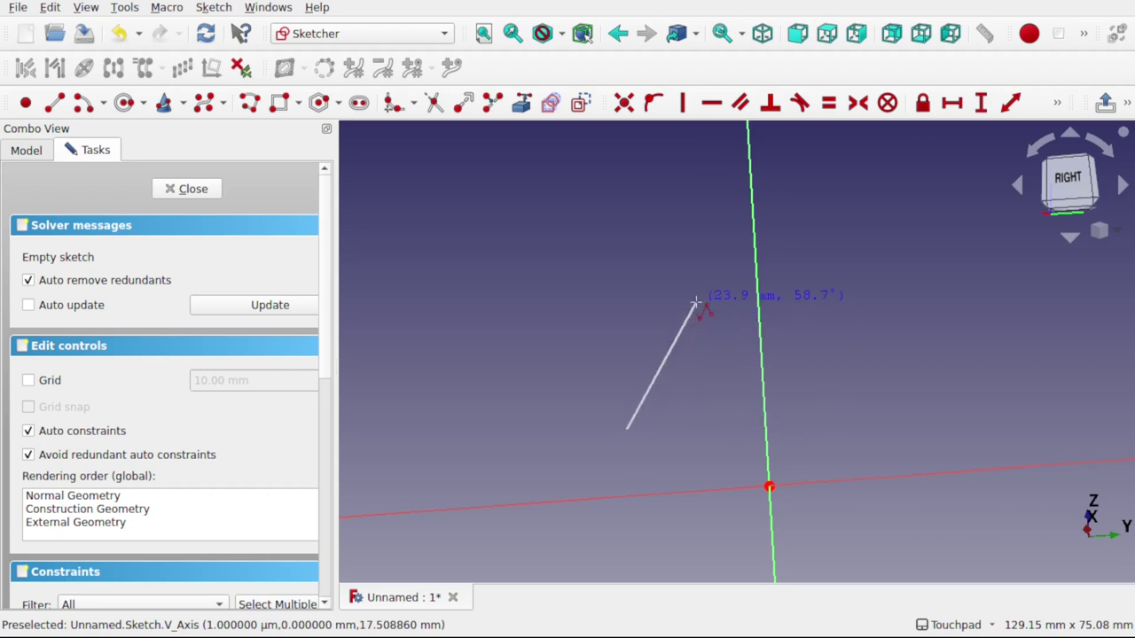
click(696, 304)
click(892, 297)
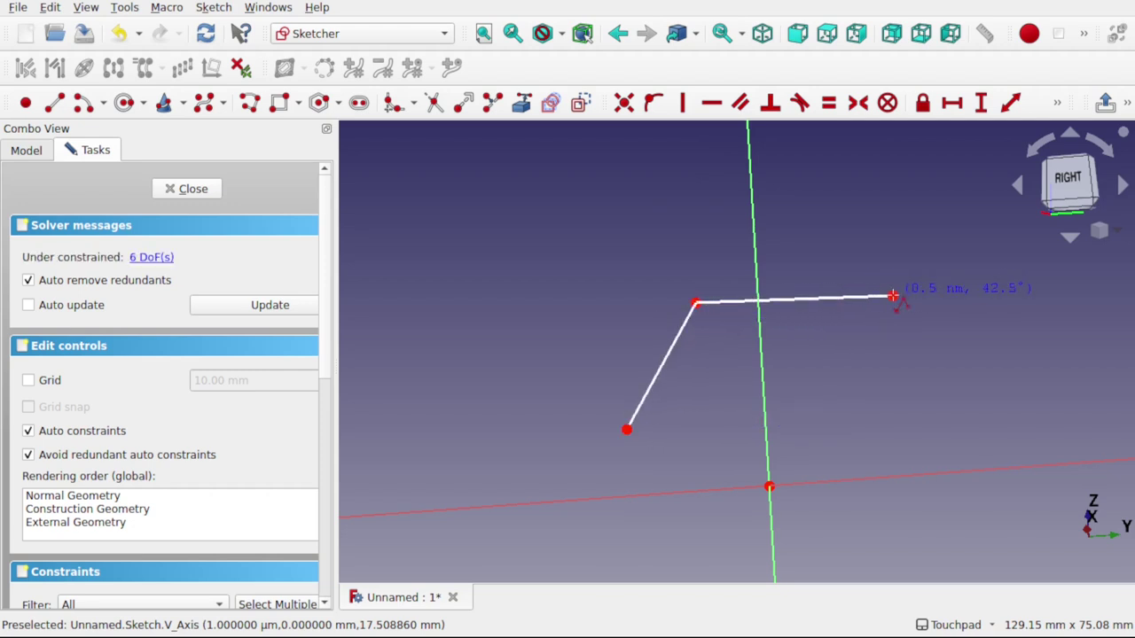
click(924, 525)
click(637, 546)
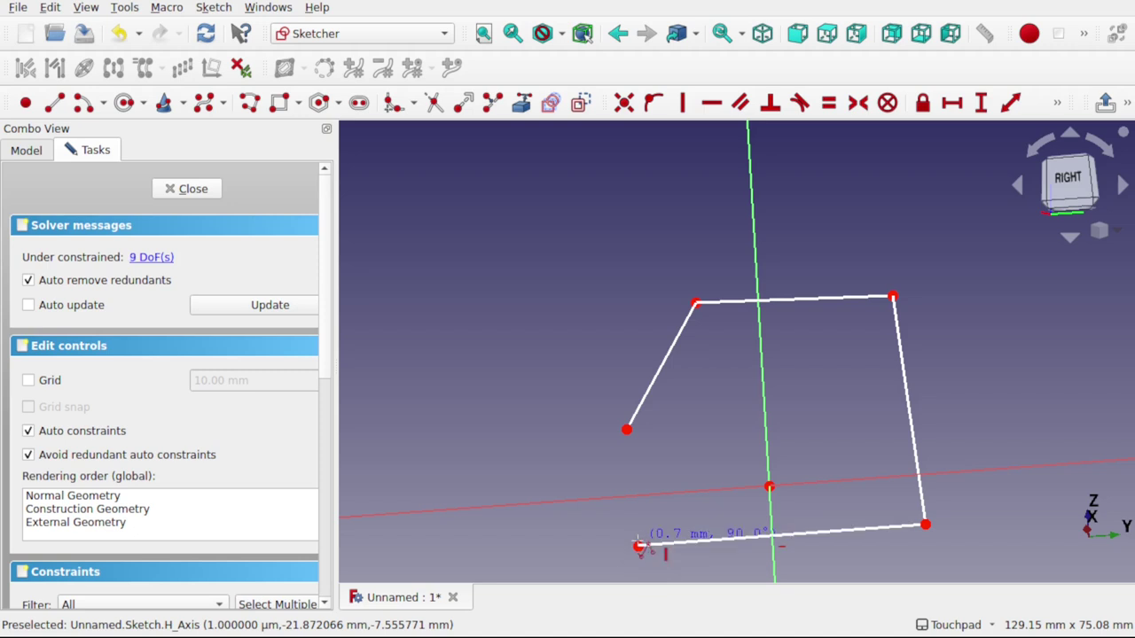
click(628, 432)
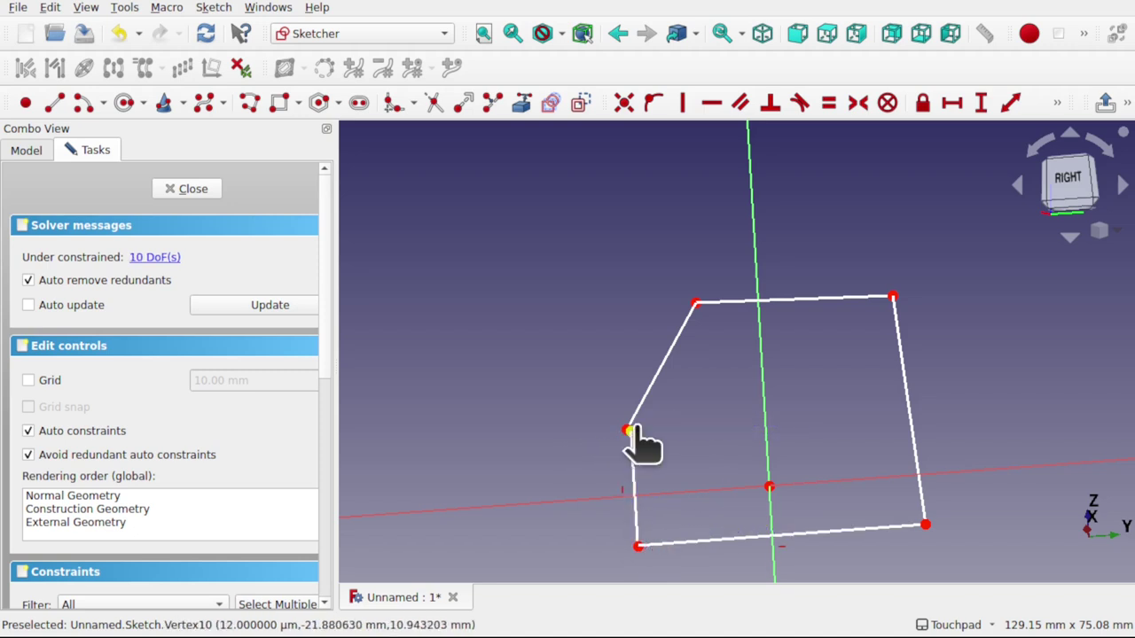
Make the polyline's start and end points coincident to close the profile, and leave the sketch.
click(630, 432)
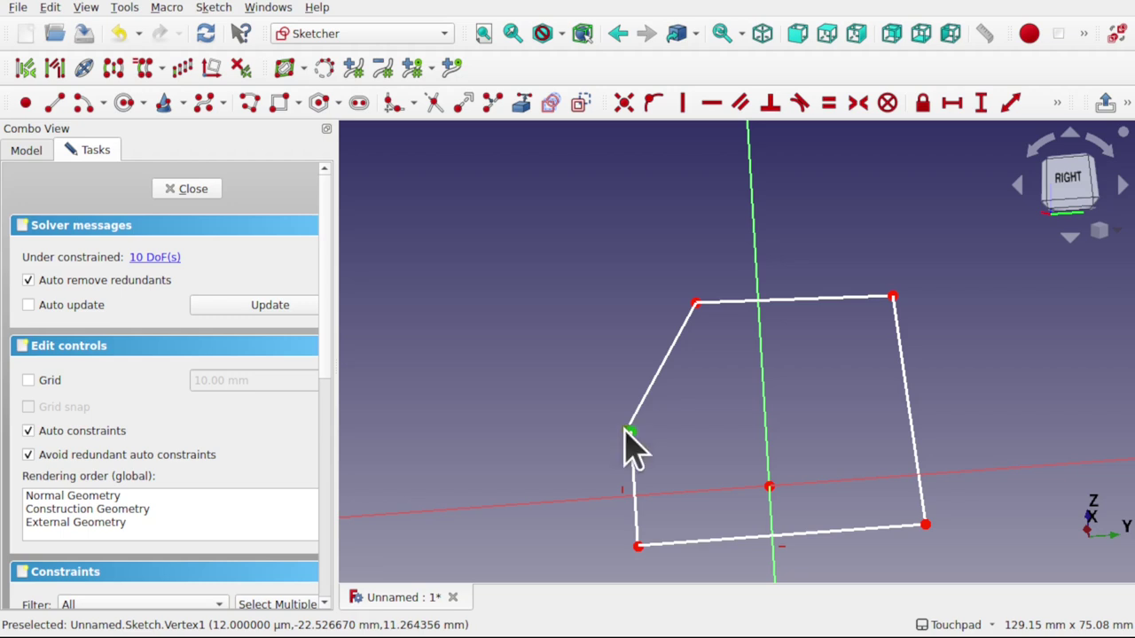
click(623, 103)
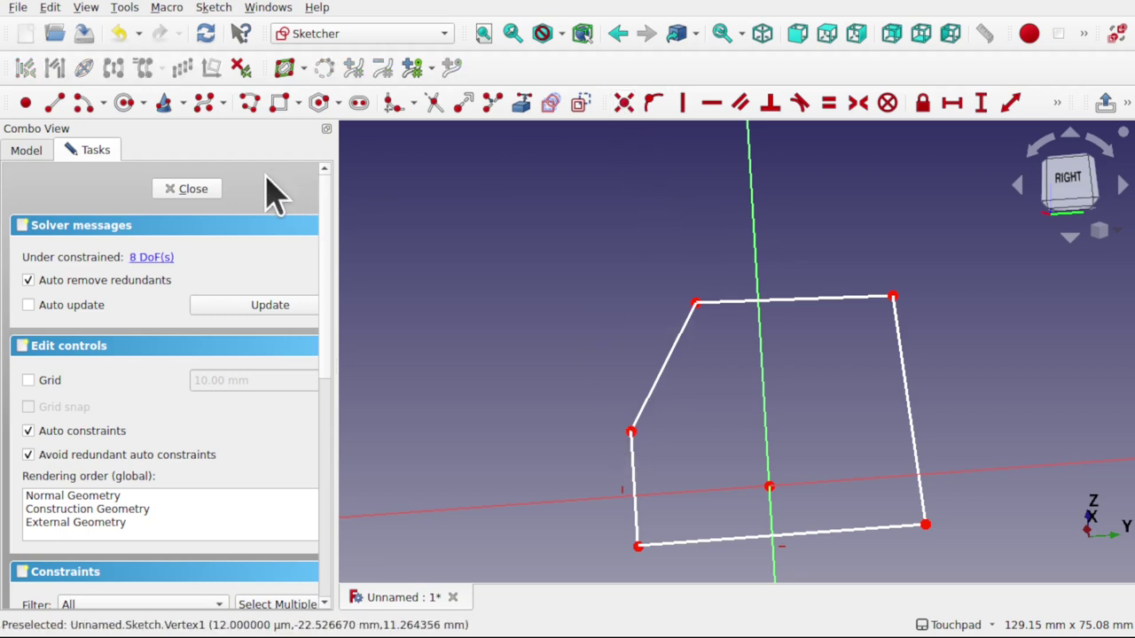
click(177, 193)
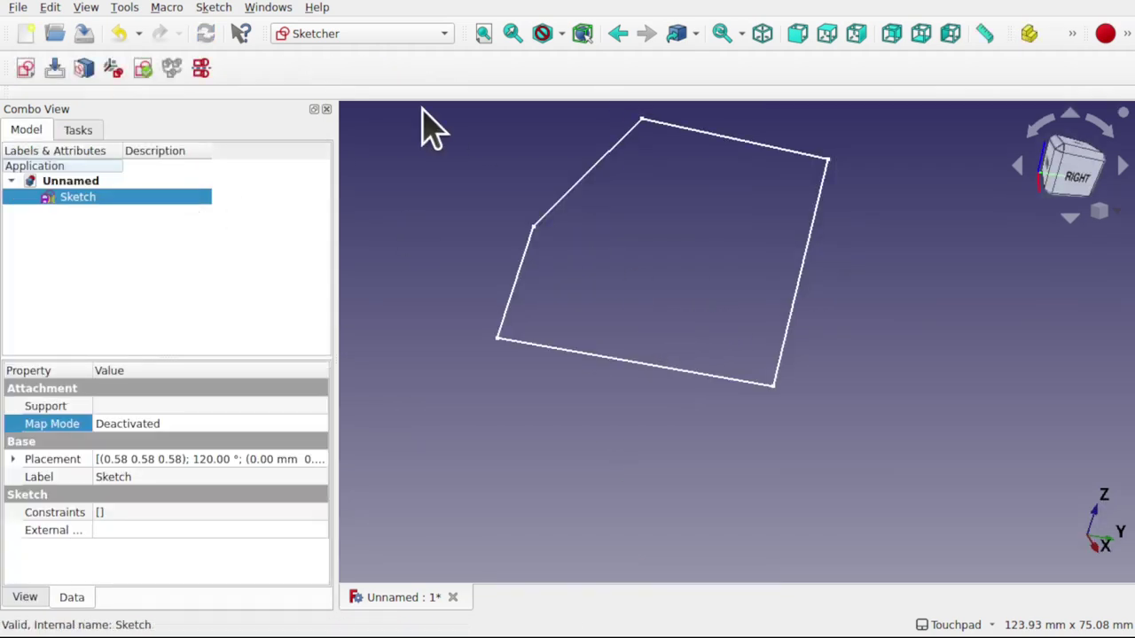
Extrude the five-sided sketch 50 mm along its normal as a solid in the Part workbench.
click(395, 35)
click(375, 355)
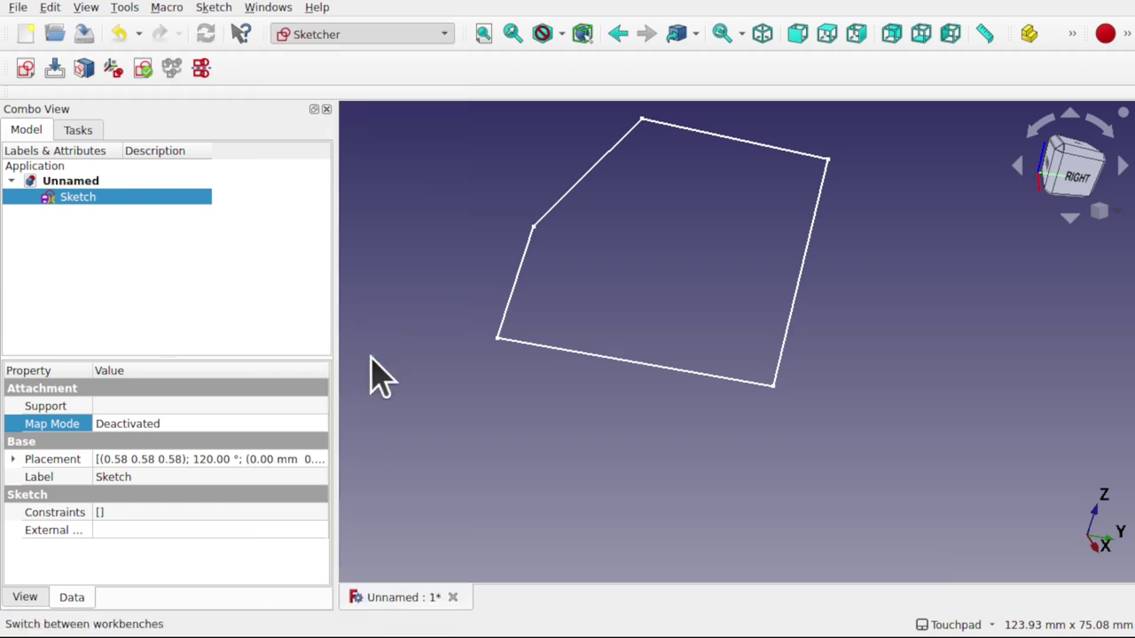
shift+drag(640, 284, 657, 367)
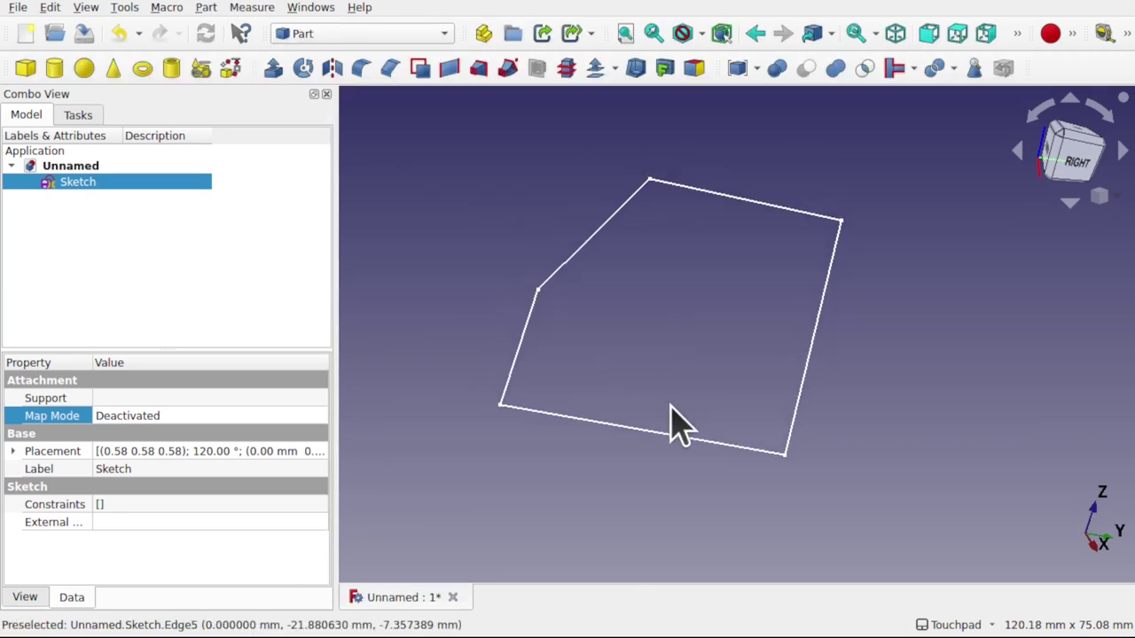
mouse_move(671, 405)
alt+mouse_down()
mouse_move(686, 301)
mouse_move(620, 293)
mouse_move(593, 331)
mouse_move(772, 367)
mouse_move(790, 341)
mouse_move(811, 359)
alt+mouse_up()
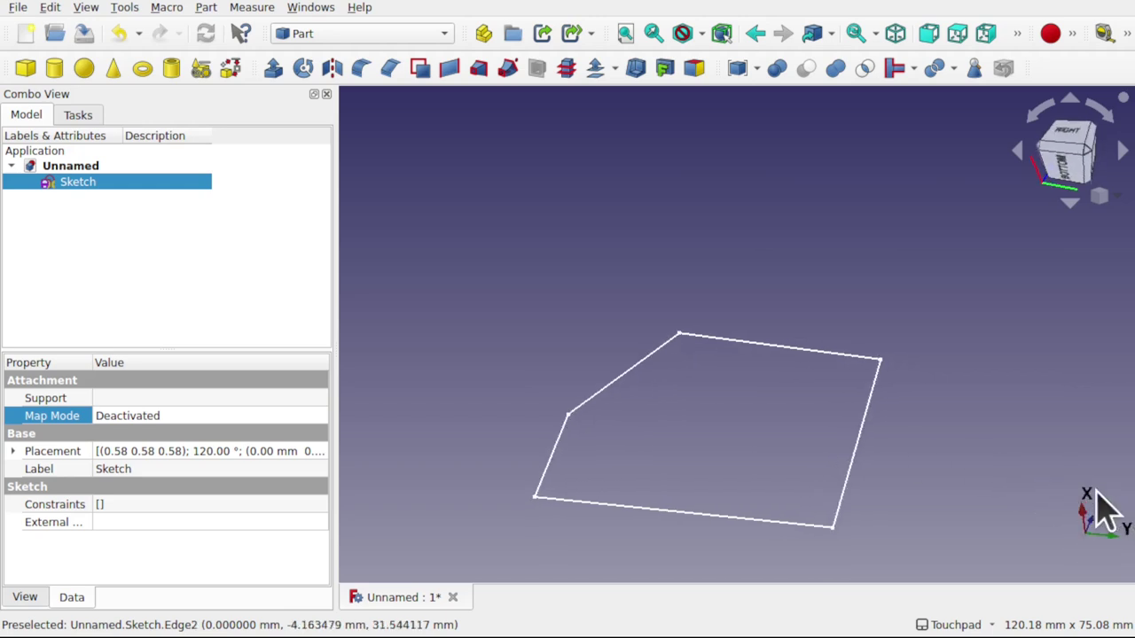
mouse_move(608, 385)
alt+mouse_down()
mouse_move(754, 426)
mouse_move(737, 469)
alt+mouse_up()
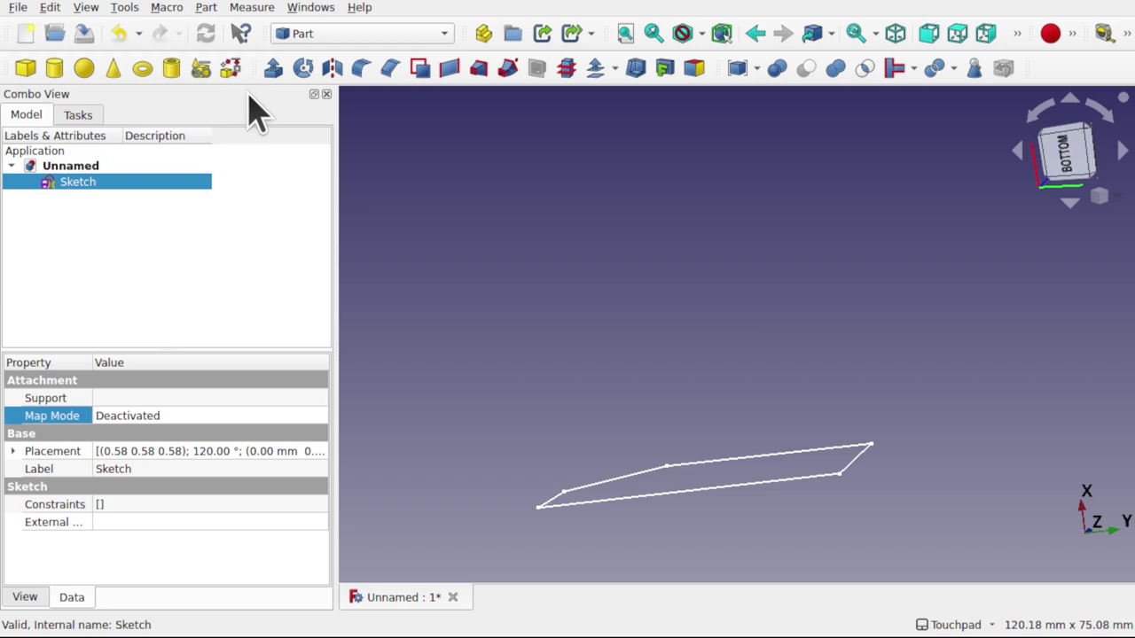
click(275, 70)
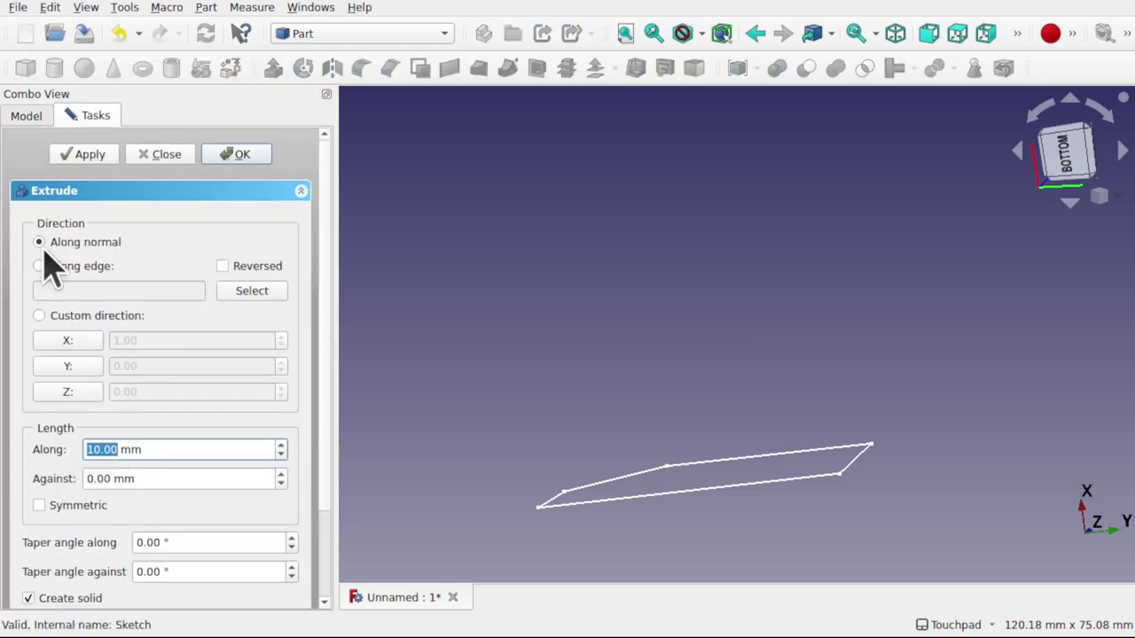
mouse_move(697, 415)
alt+mouse_down()
mouse_move(725, 418)
mouse_move(714, 453)
alt+mouse_up()
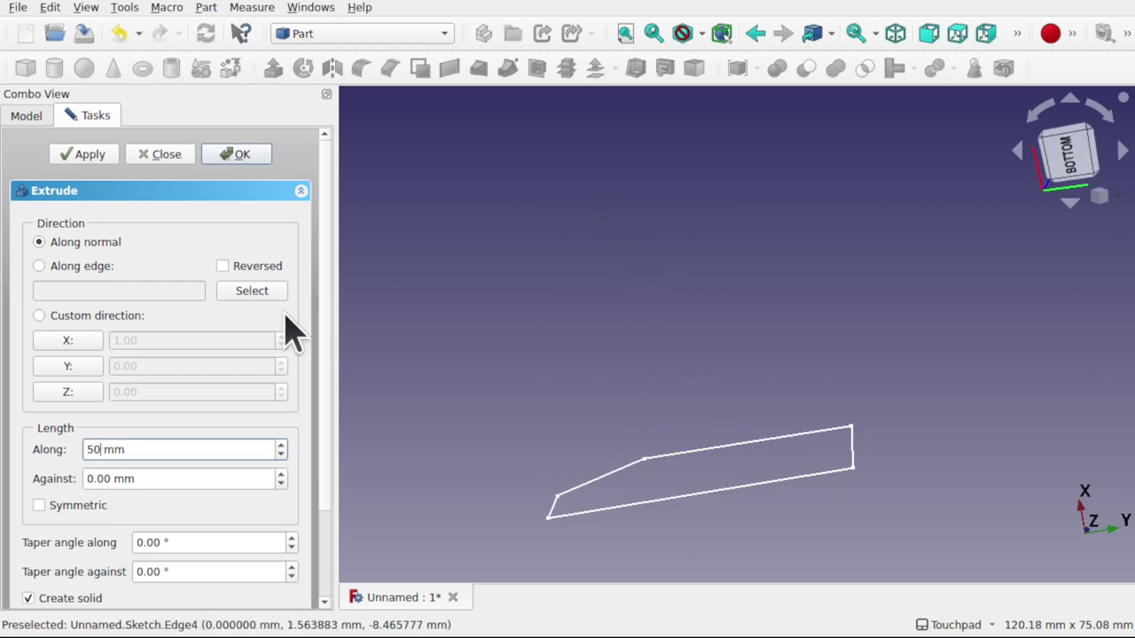
key(Return)
Examine the extruded solid's top, slanted, side and front faces by picking each as a possible sketch plane.
mouse_move(701, 186)
alt+mouse_down()
mouse_move(780, 255)
mouse_move(782, 282)
alt+mouse_up()
shift+drag(644, 107, 724, 430)
shift+drag(723, 195, 688, 246)
click(687, 242)
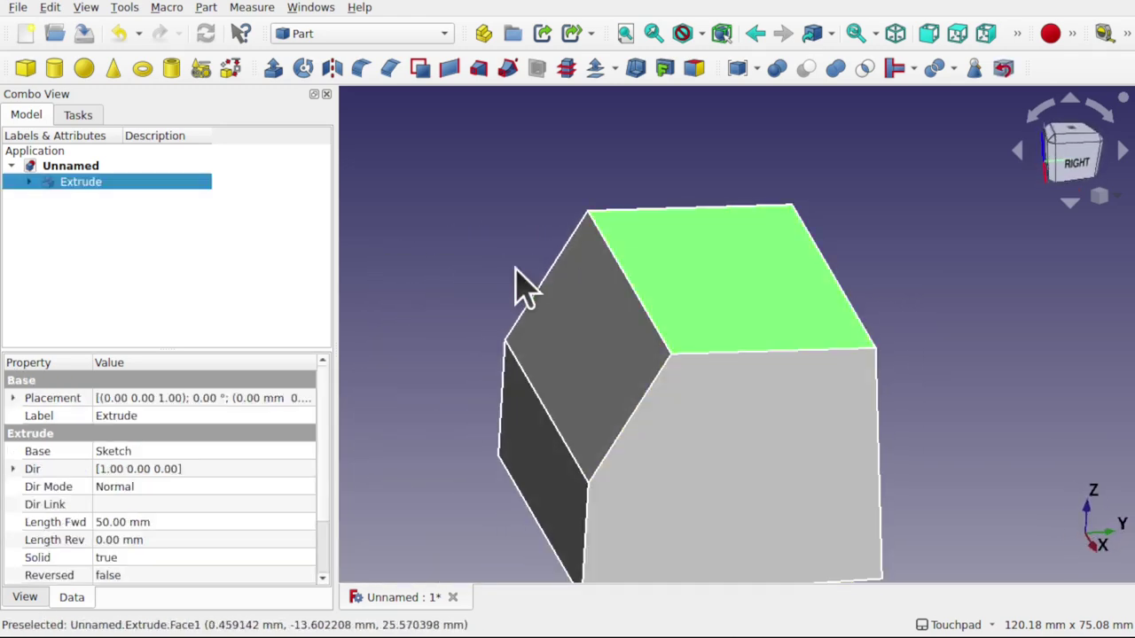
click(570, 367)
click(541, 509)
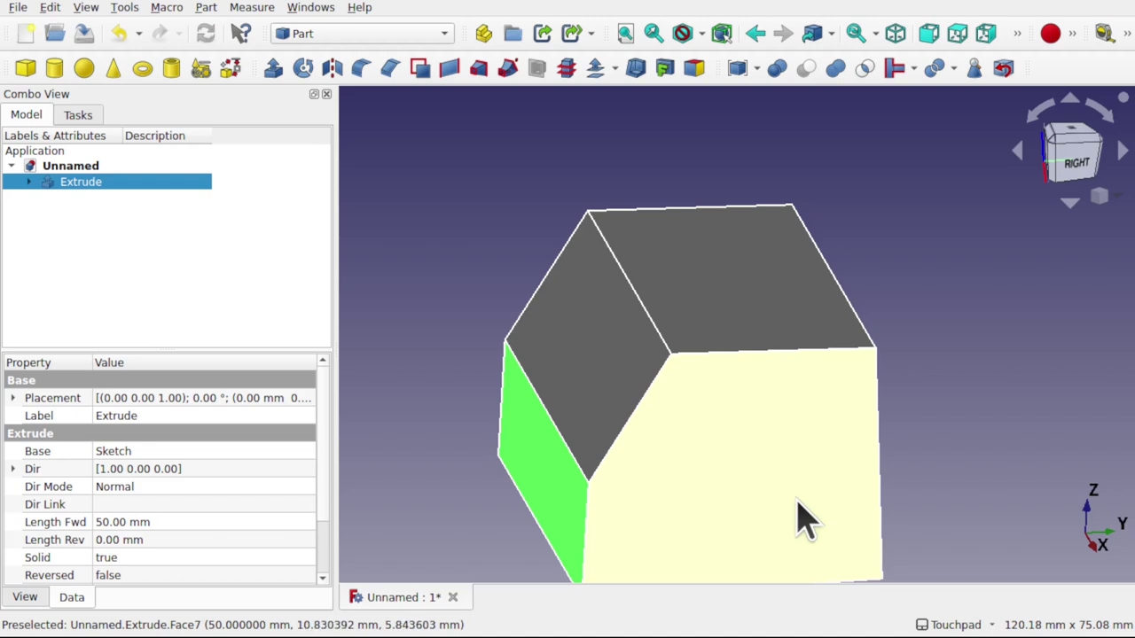
click(801, 521)
alt+drag(796, 499, 849, 481)
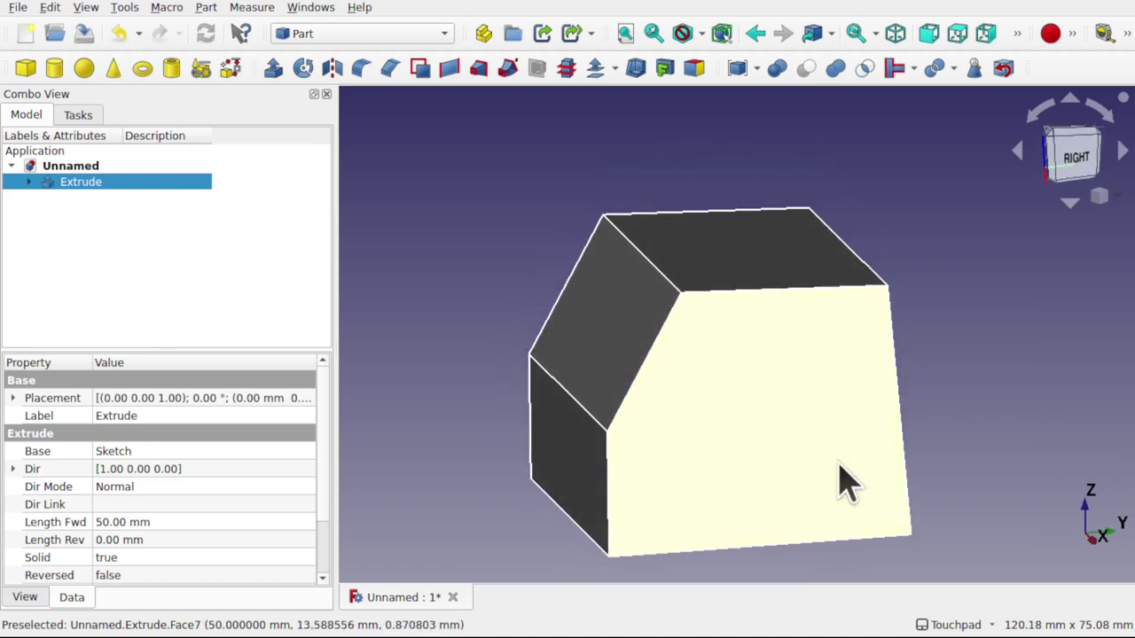
click(585, 367)
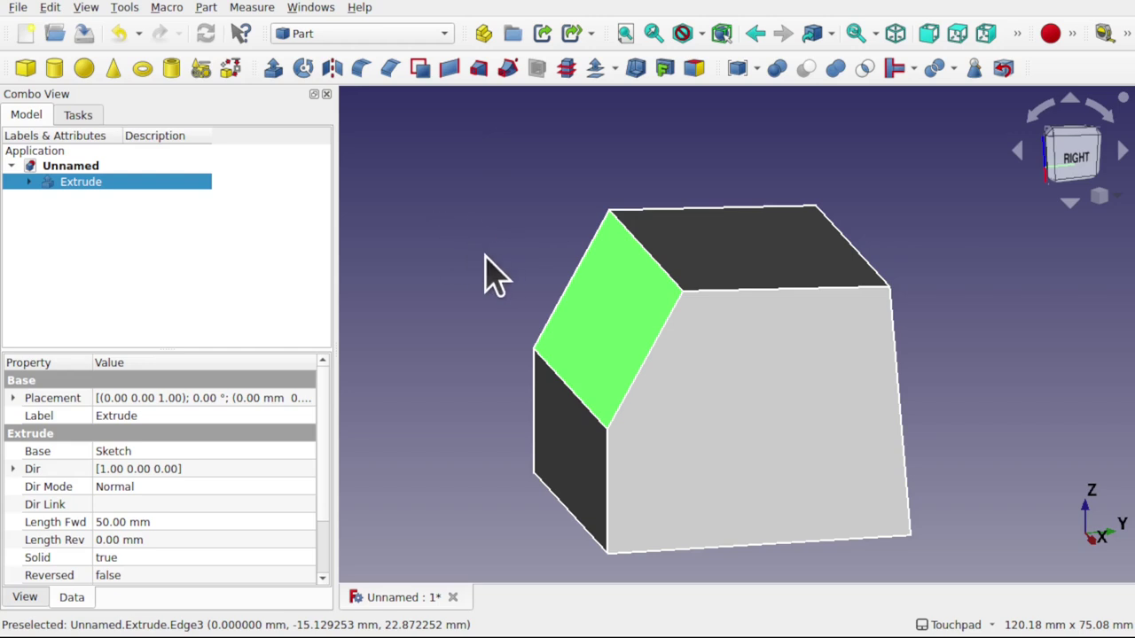
Create a new sketch on the solid's slanted face in the Sketcher workbench, using the FlatFace attachment method.
click(356, 34)
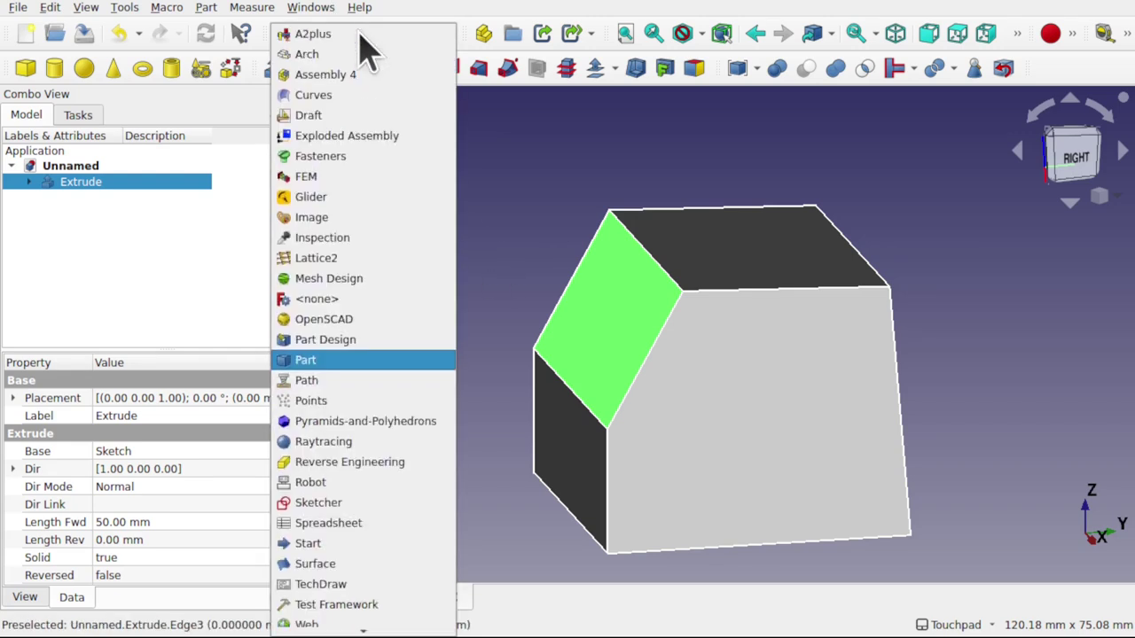
click(387, 504)
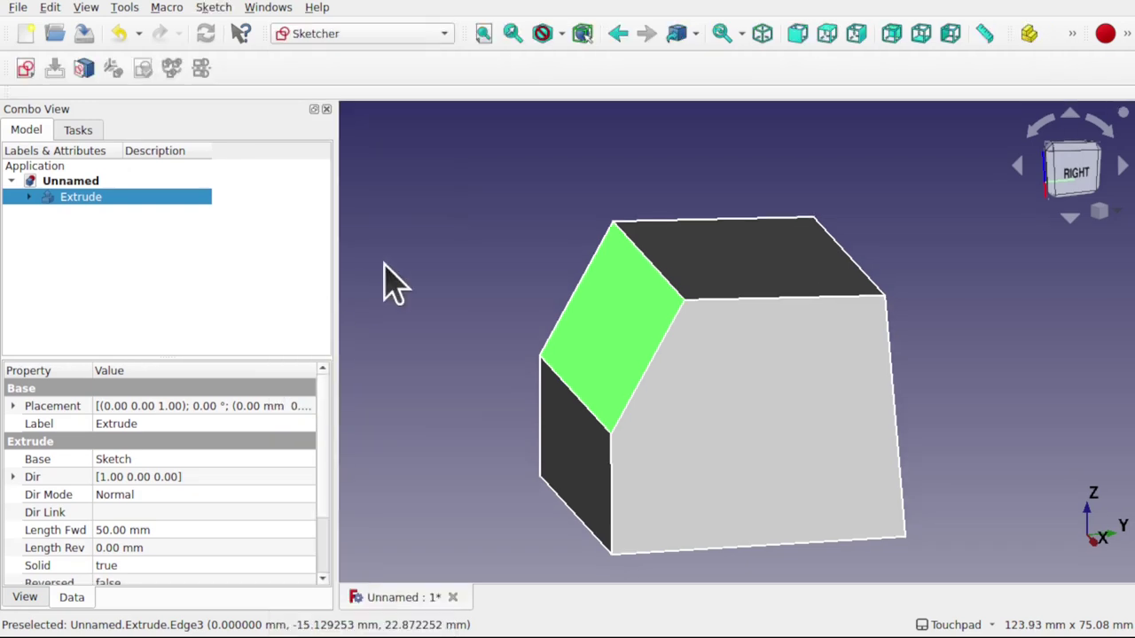
click(470, 308)
shift+drag(470, 308, 537, 393)
drag(600, 375, 624, 346)
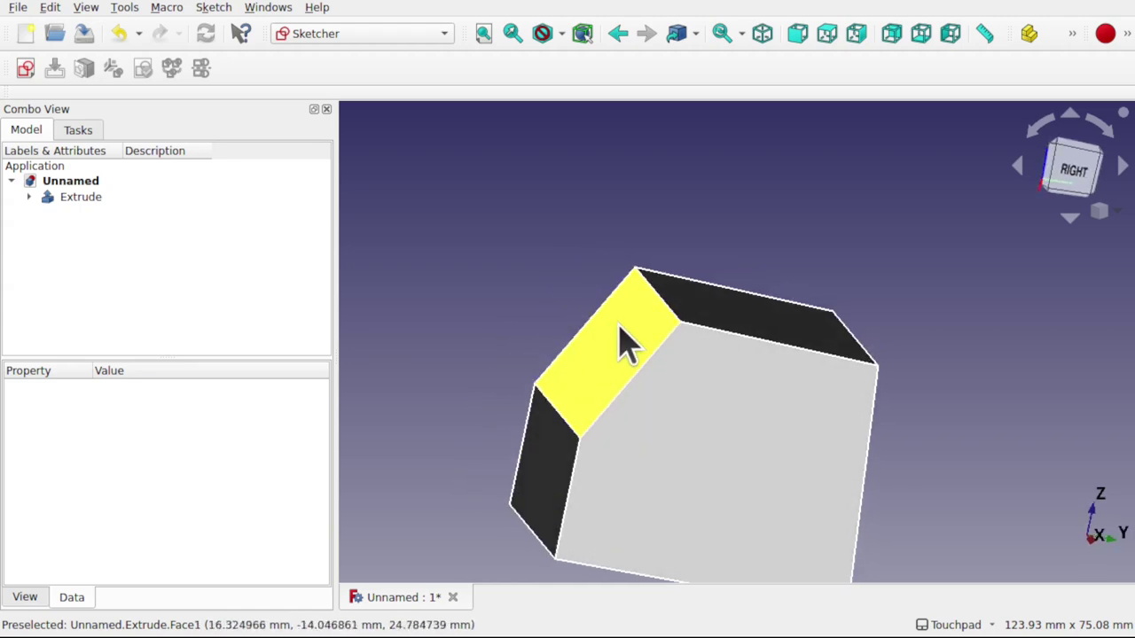
click(608, 351)
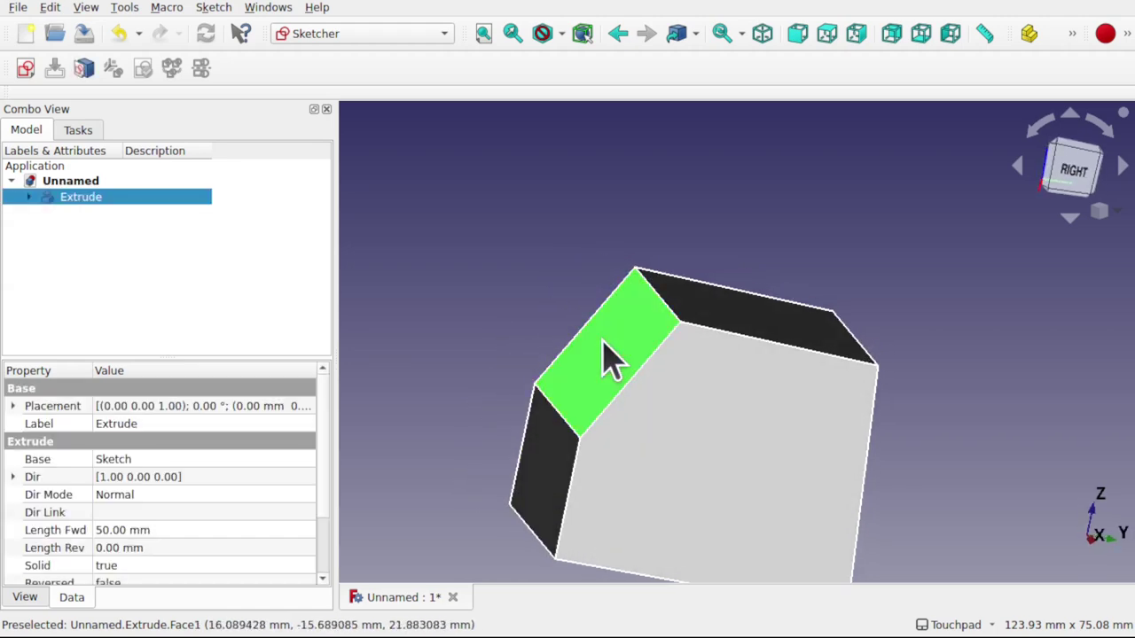
click(27, 71)
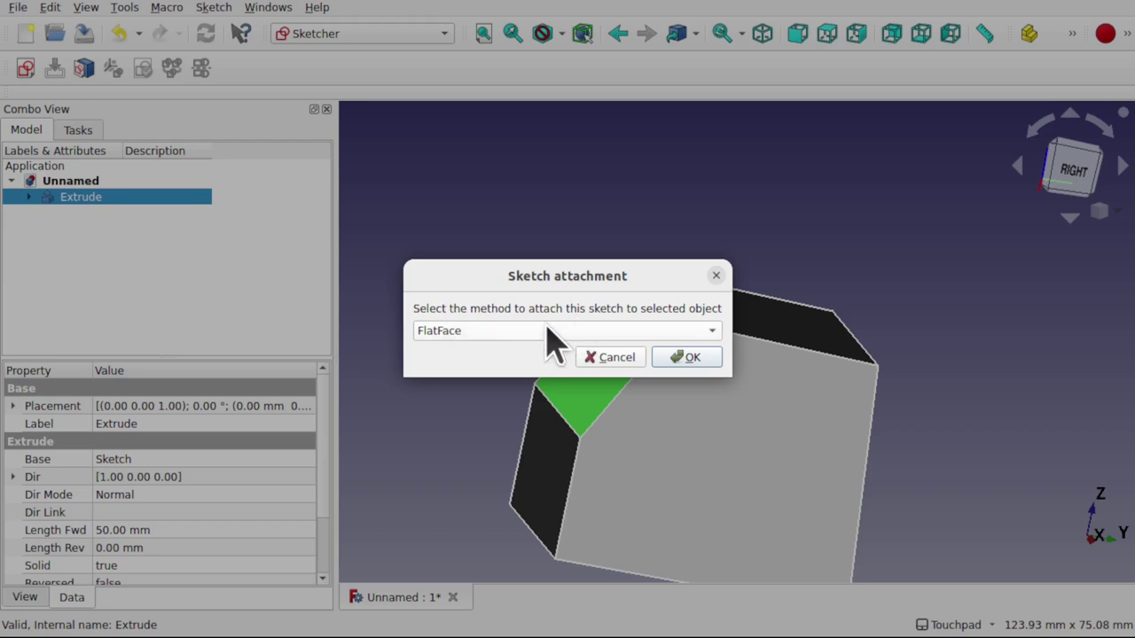
click(682, 363)
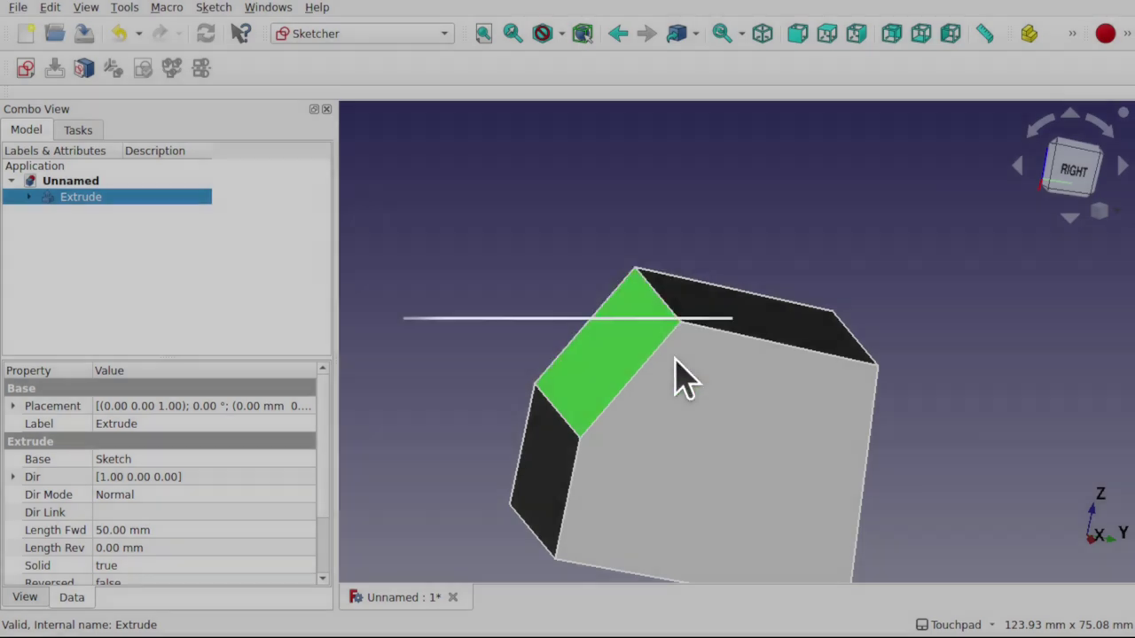
Examine how the new sketch's origin and axes lie relative to the slanted face from several viewing angles.
mouse_move(677, 425)
alt+mouse_down()
mouse_move(709, 304)
mouse_move(480, 341)
alt+mouse_up()
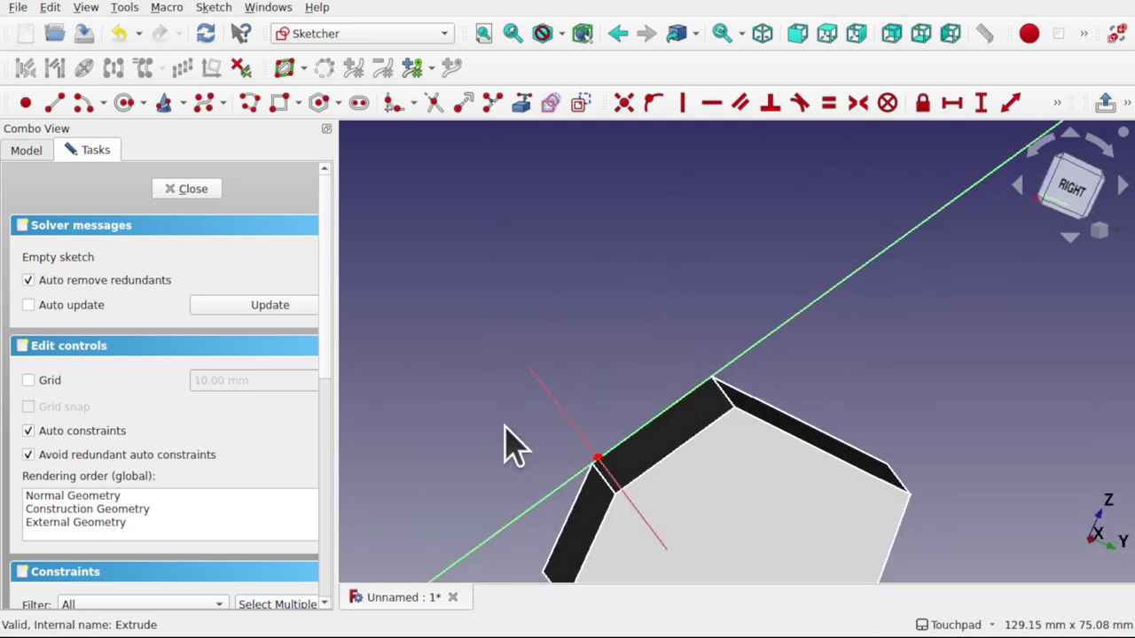
alt+drag(601, 496, 588, 476)
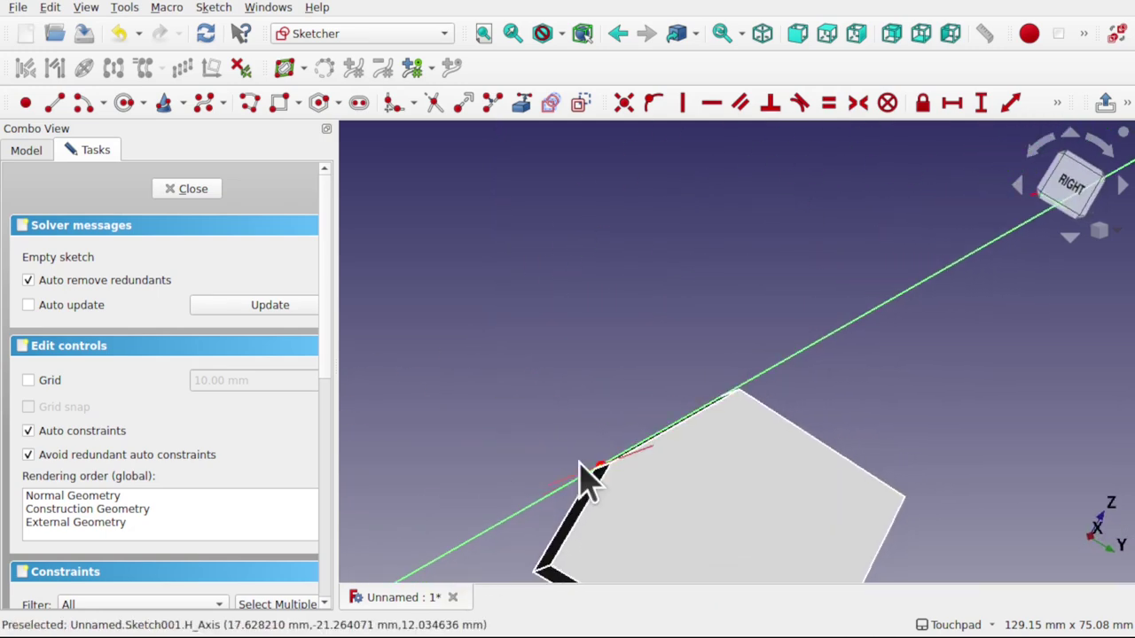
mouse_move(679, 406)
alt+mouse_down()
mouse_move(705, 418)
mouse_move(846, 364)
mouse_move(717, 435)
mouse_move(691, 428)
alt+mouse_up()
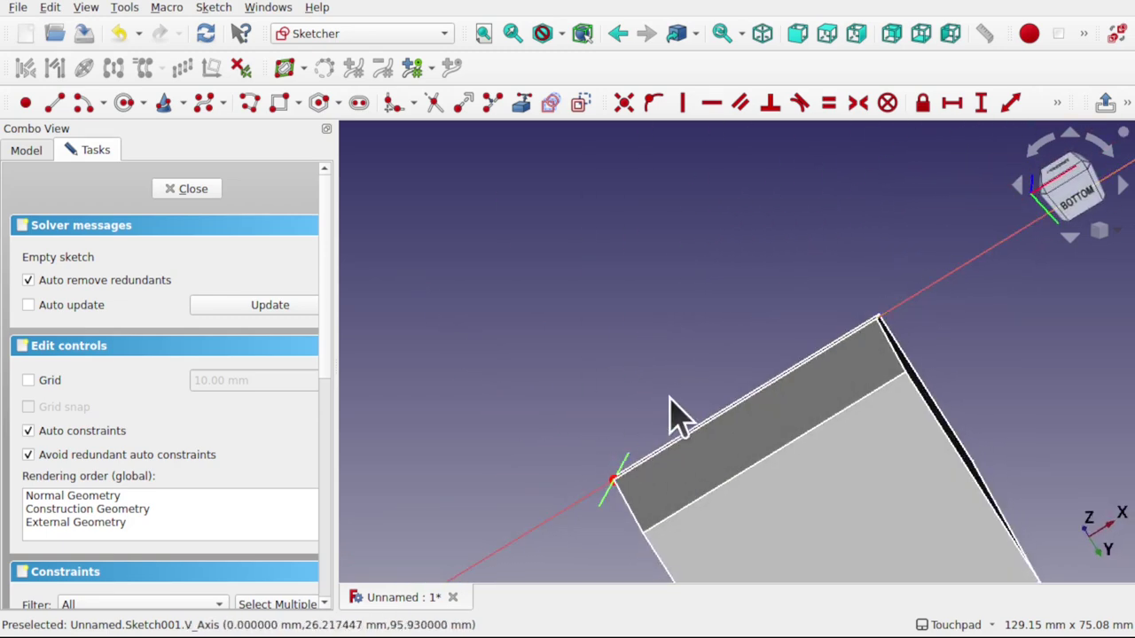
mouse_move(671, 413)
alt+mouse_down()
mouse_move(815, 381)
mouse_move(742, 449)
mouse_move(677, 388)
mouse_move(727, 347)
mouse_move(671, 417)
alt+mouse_up()
mouse_move(574, 490)
alt+mouse_down()
mouse_move(704, 435)
mouse_move(653, 430)
alt+mouse_up()
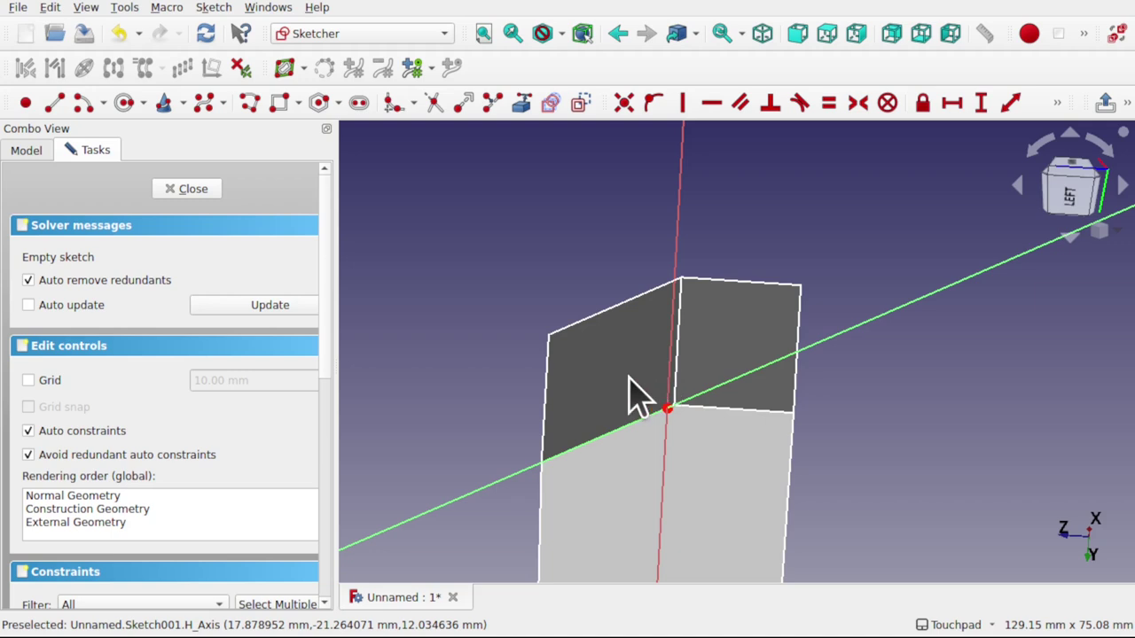
mouse_move(572, 408)
alt+mouse_down()
mouse_move(647, 372)
mouse_move(570, 425)
alt+mouse_up()
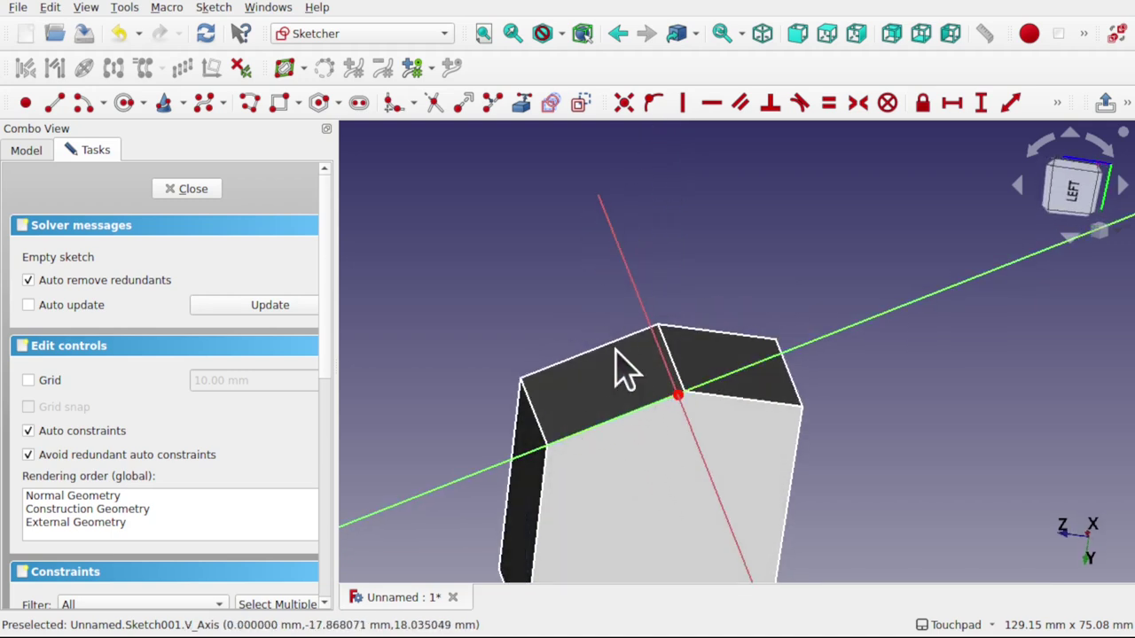
alt+drag(632, 395, 573, 426)
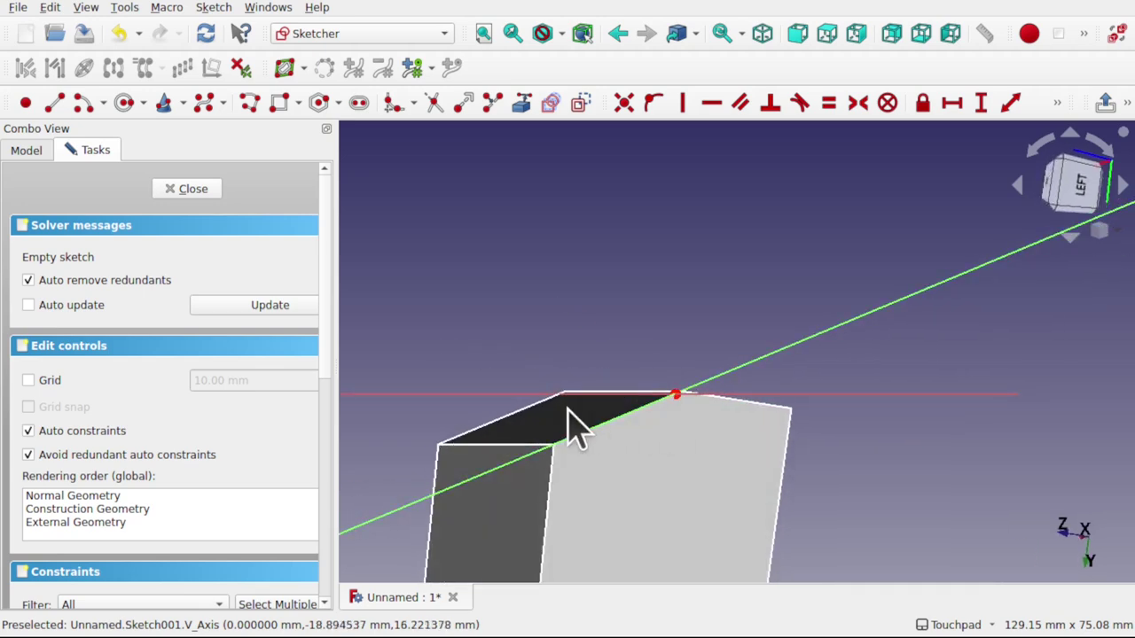
mouse_move(547, 369)
alt+mouse_down()
mouse_move(646, 435)
mouse_move(639, 448)
alt+mouse_up()
Draw a circle near the middle of the slanted face and leave the sketch.
click(124, 103)
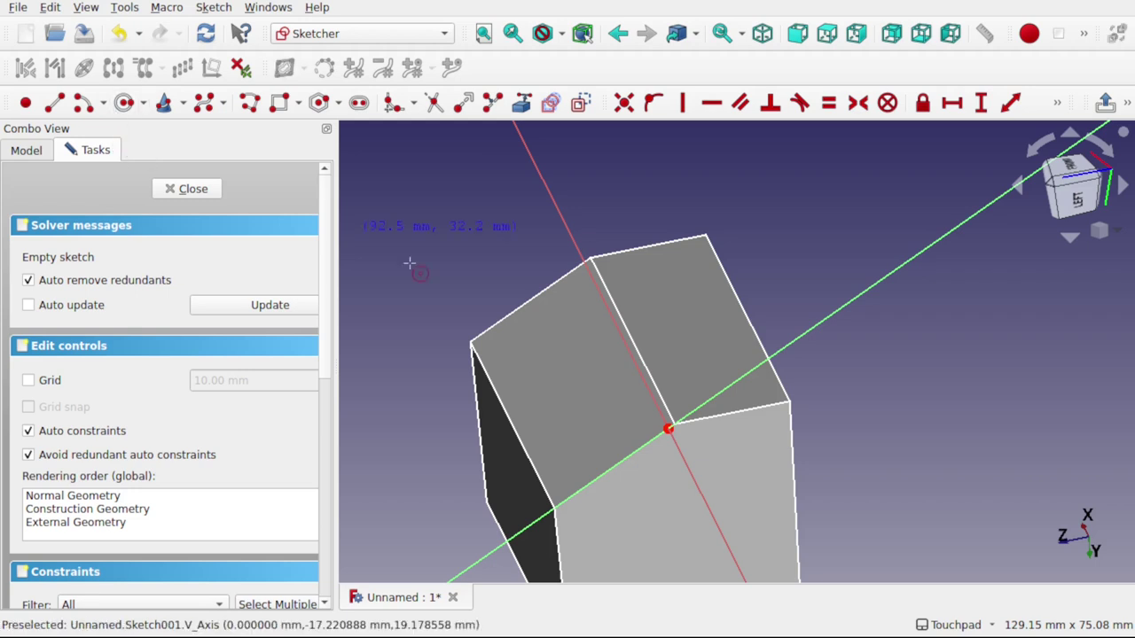
click(573, 379)
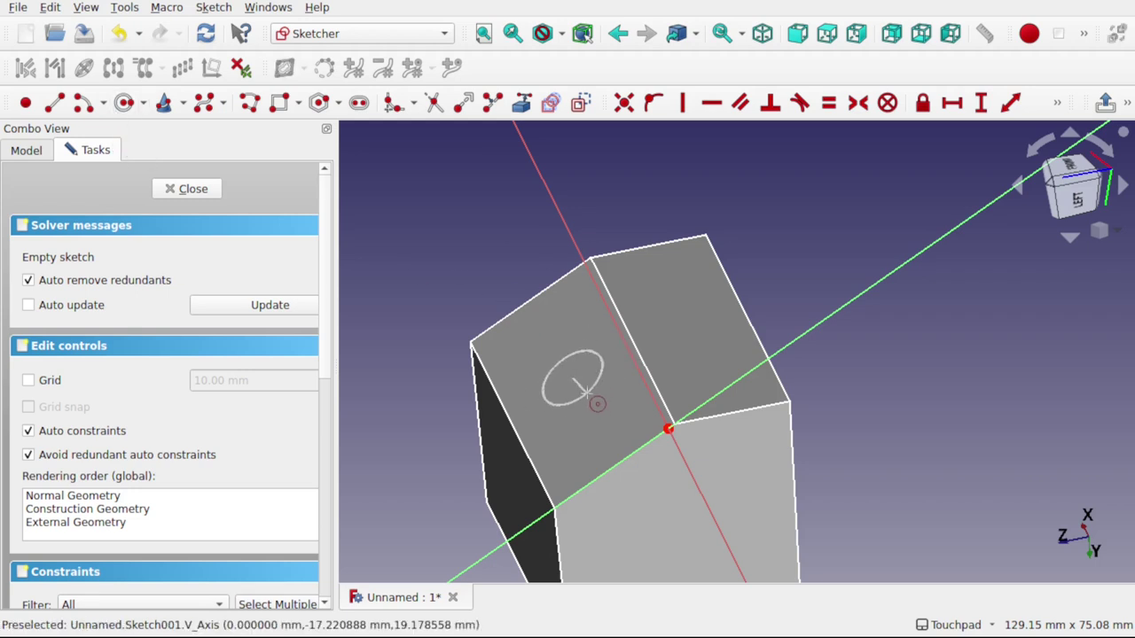
click(585, 391)
alt+drag(603, 482, 640, 417)
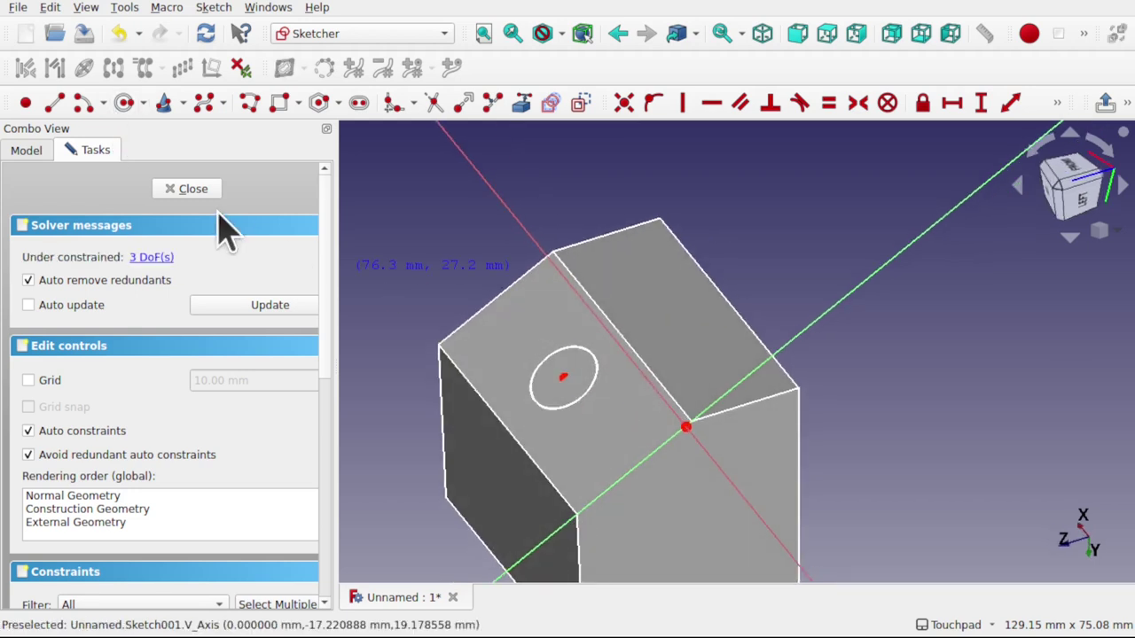
click(193, 189)
mouse_move(623, 464)
alt+mouse_down()
mouse_move(574, 399)
mouse_move(516, 352)
mouse_move(558, 364)
alt+mouse_up()
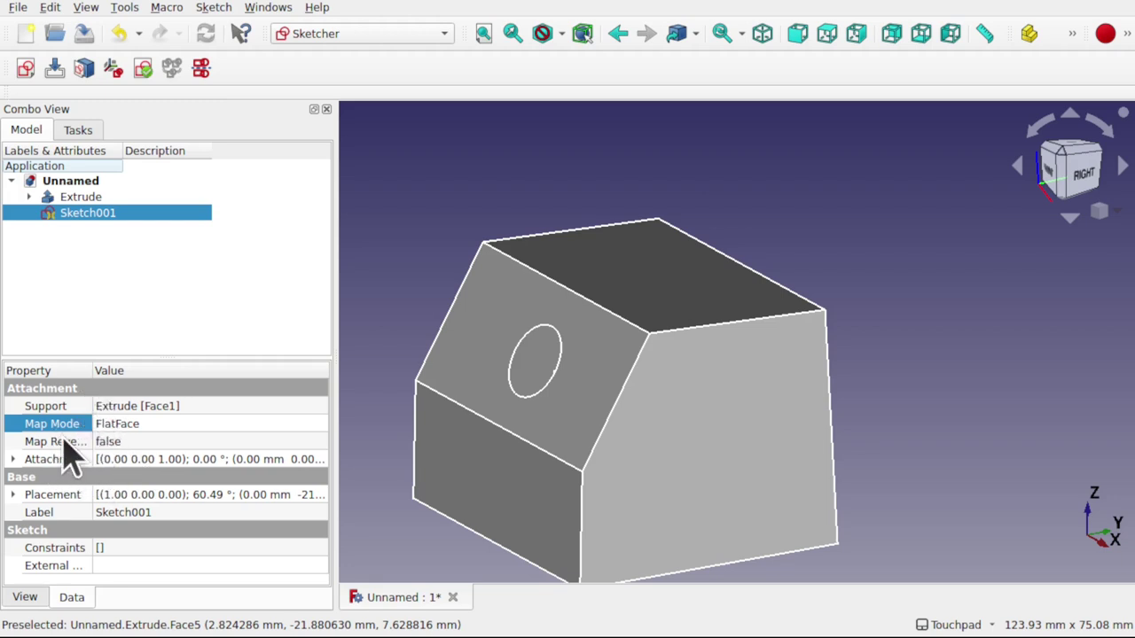
Inspect the circle sketch's placement angle and its x, y and z position values.
drag(96, 370, 153, 371)
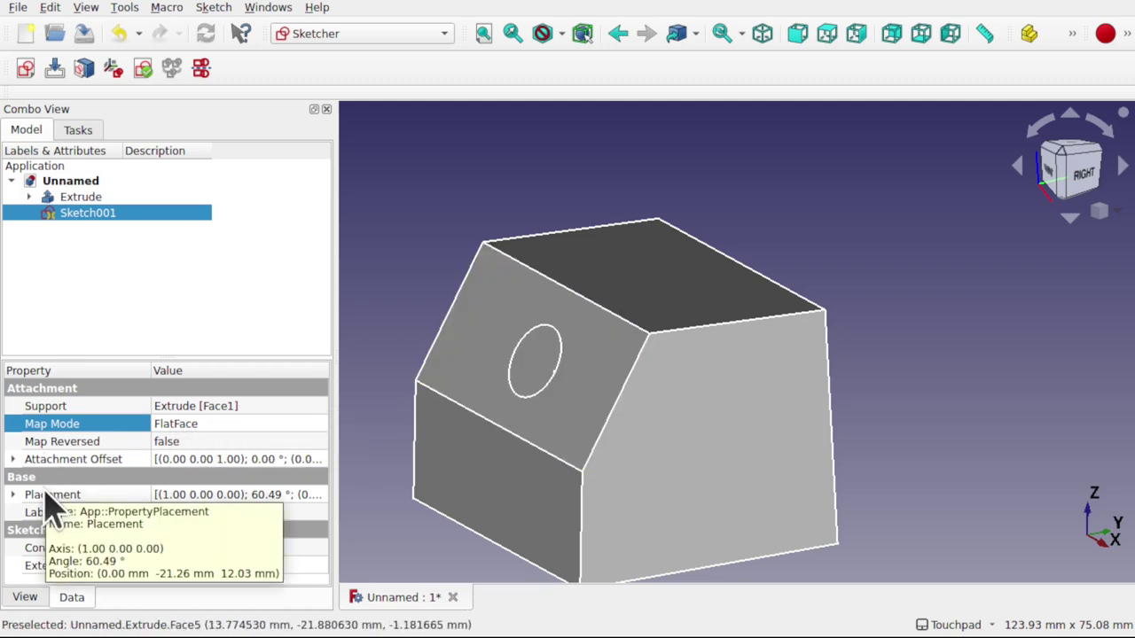
click(14, 495)
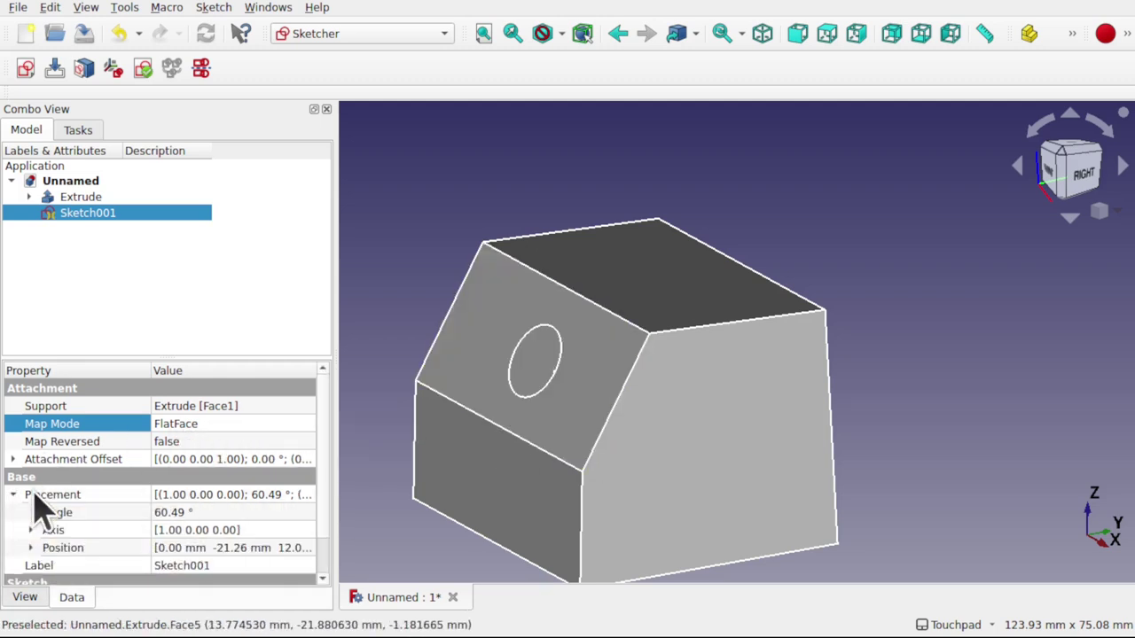
click(30, 548)
drag(321, 470, 322, 507)
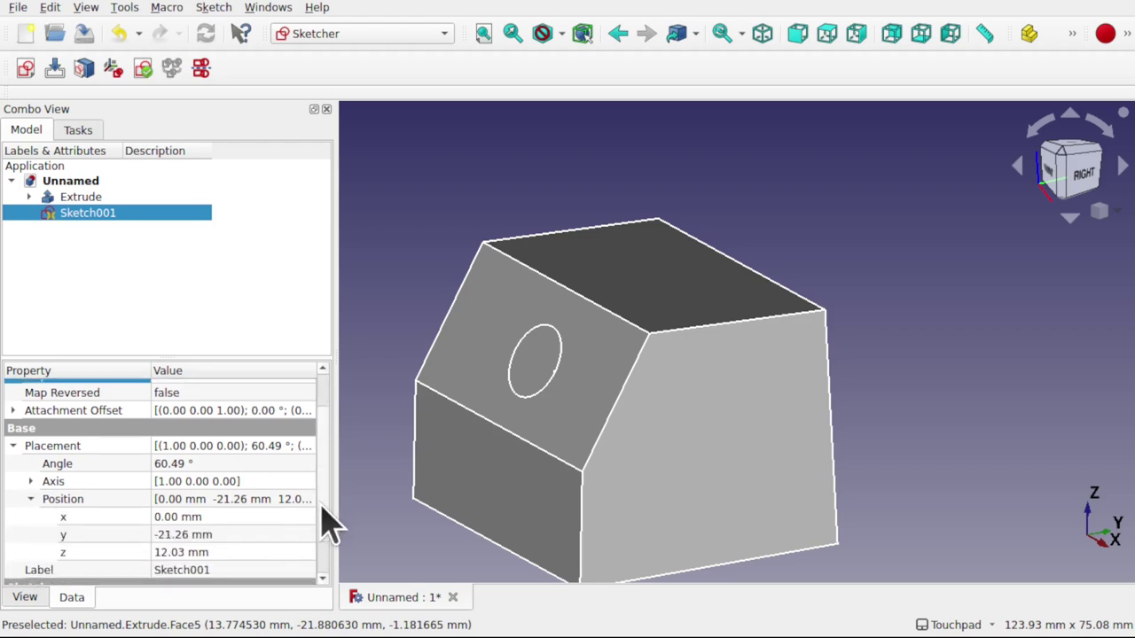
click(197, 535)
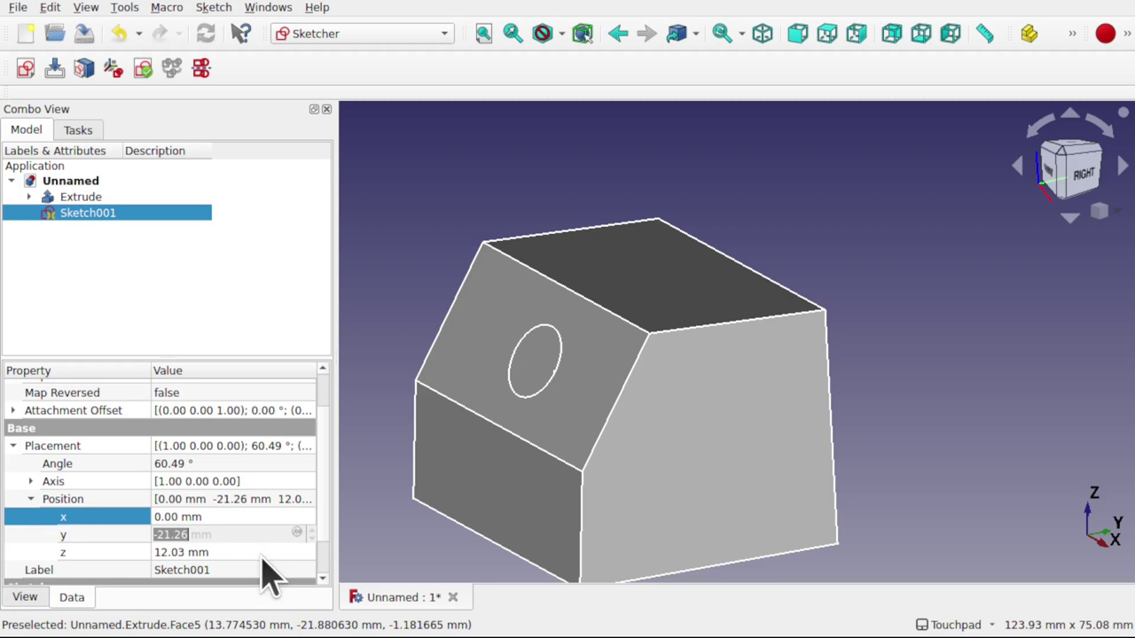
key(Tab)
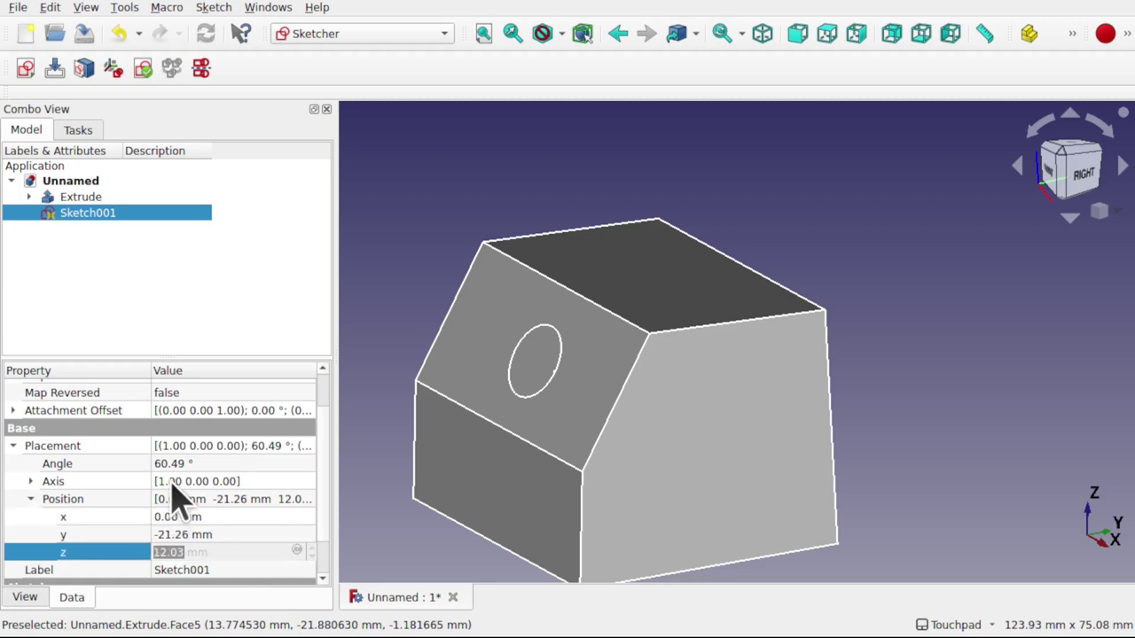
click(13, 446)
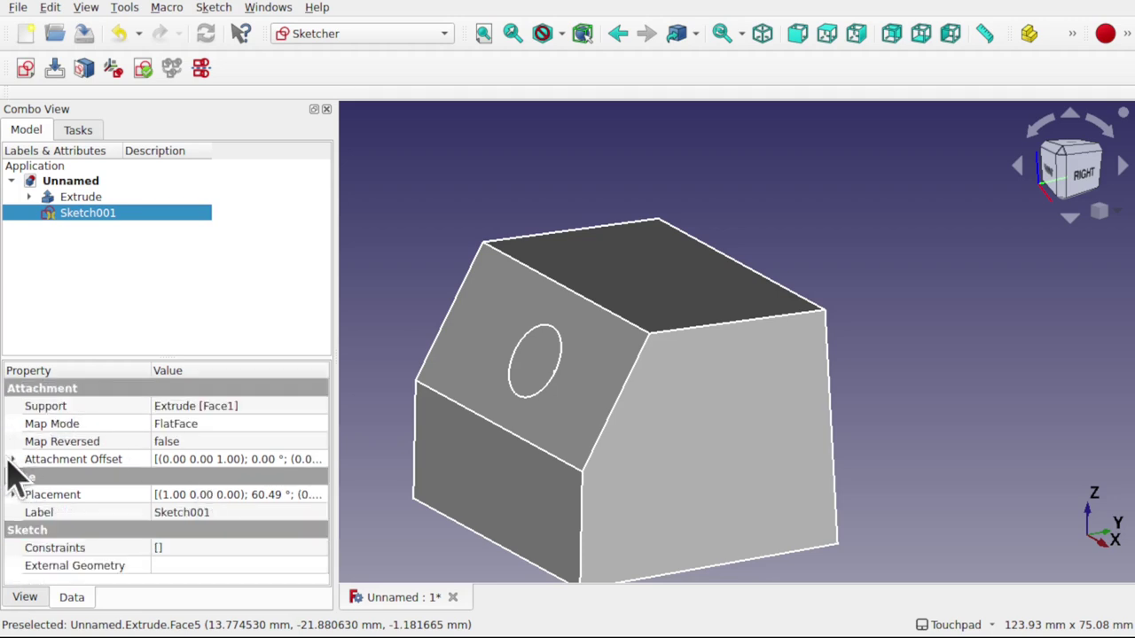
Set the circle sketch's attachment offset position to -3 mm in x and -1 mm in y.
click(10, 459)
click(24, 513)
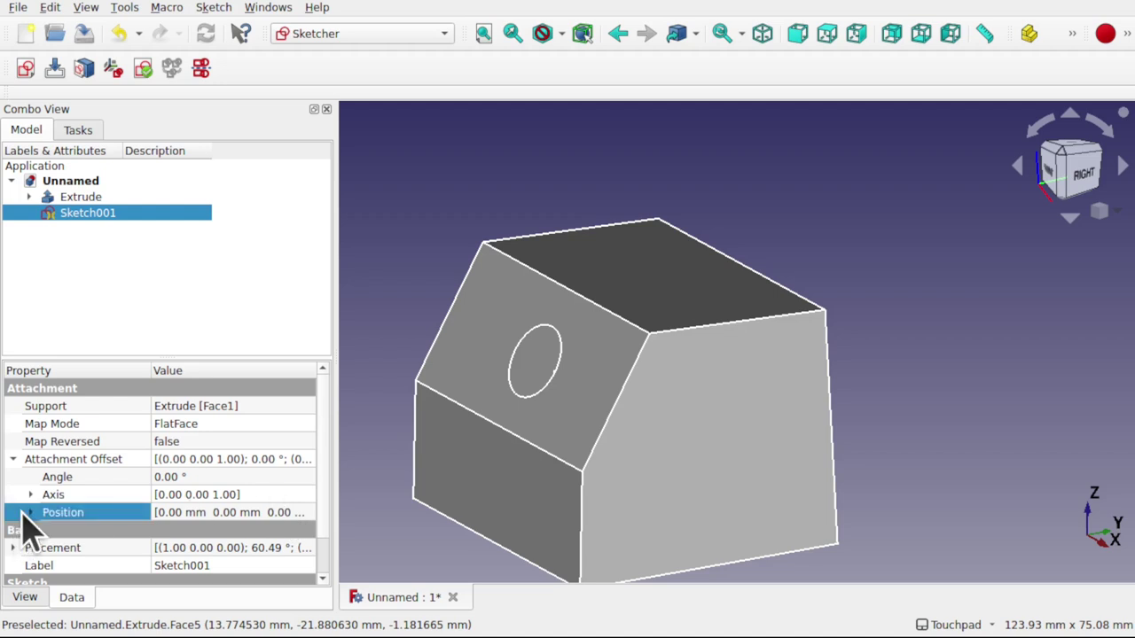
click(30, 514)
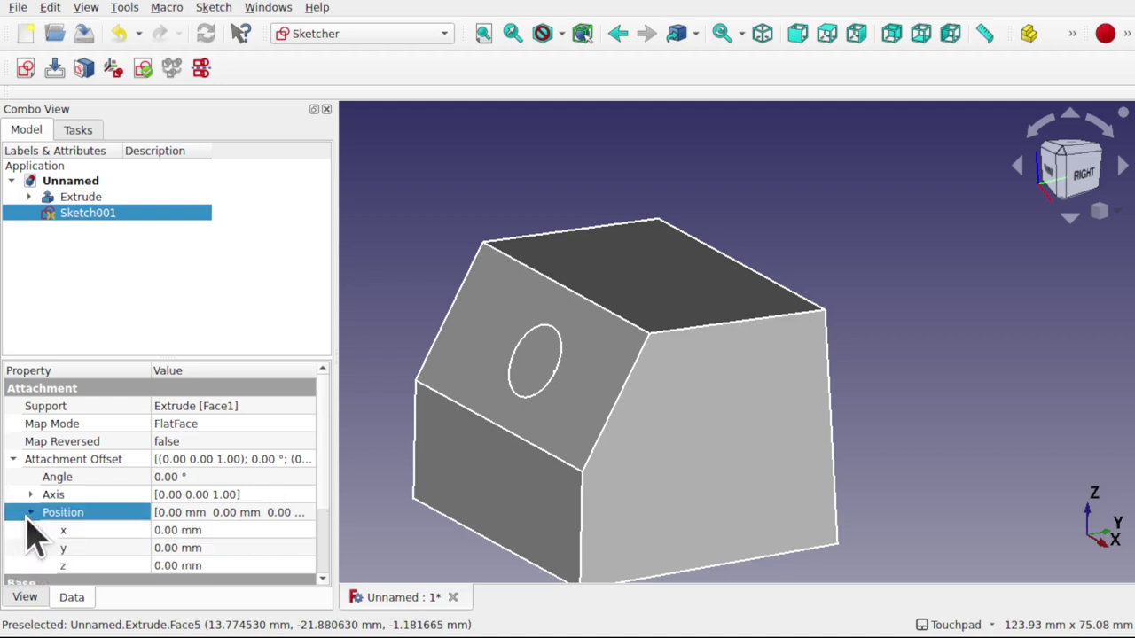
click(213, 530)
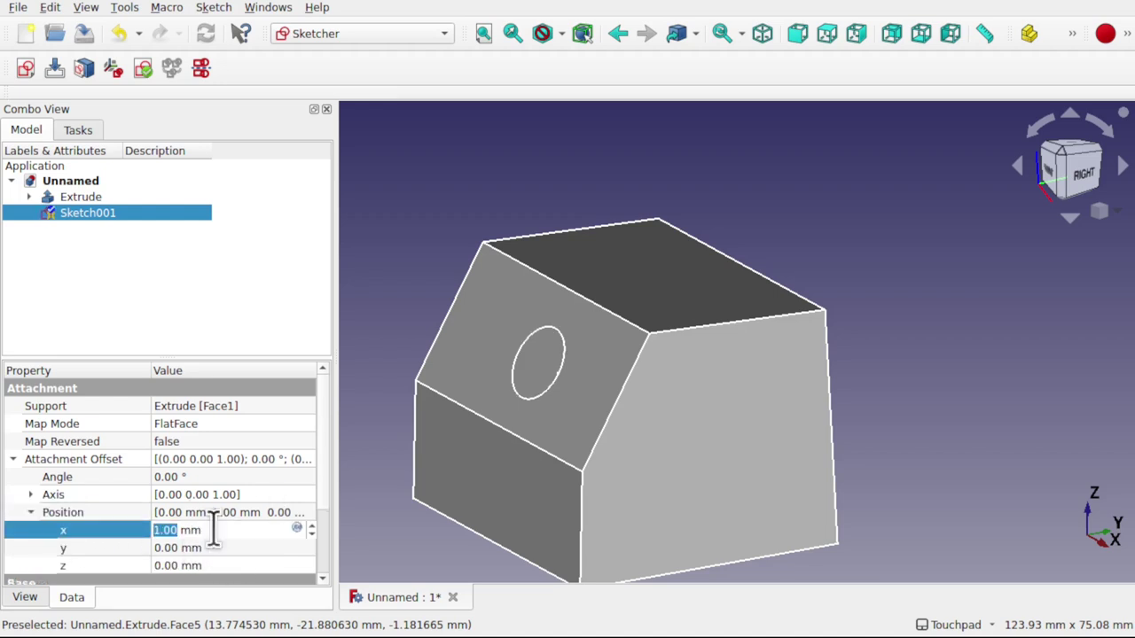
scroll(213, 530, down, 4)
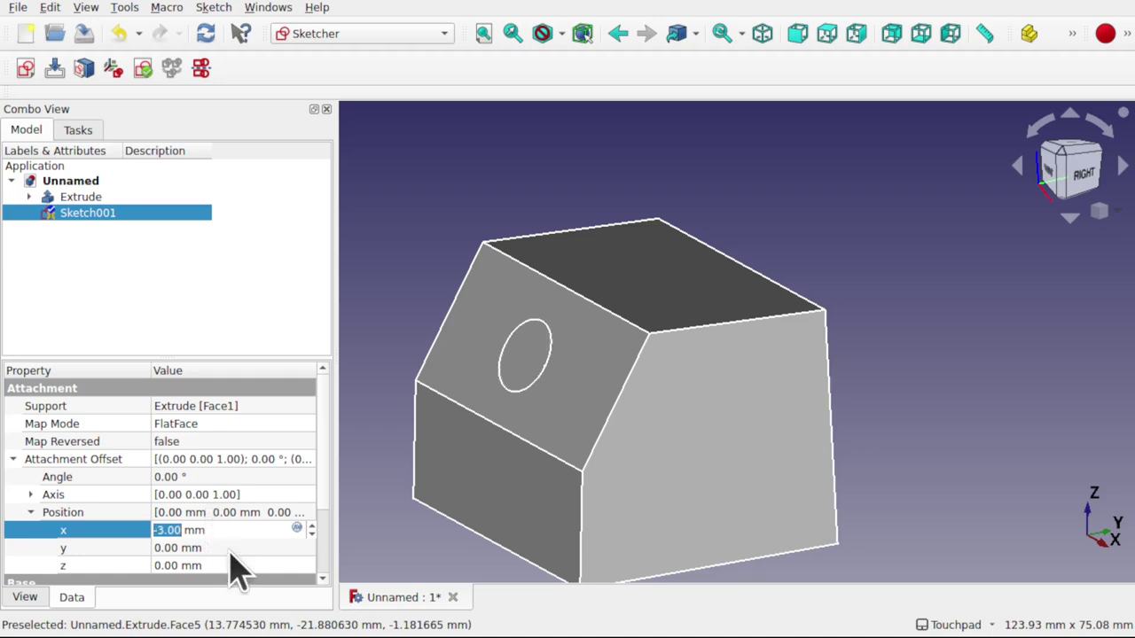
click(230, 549)
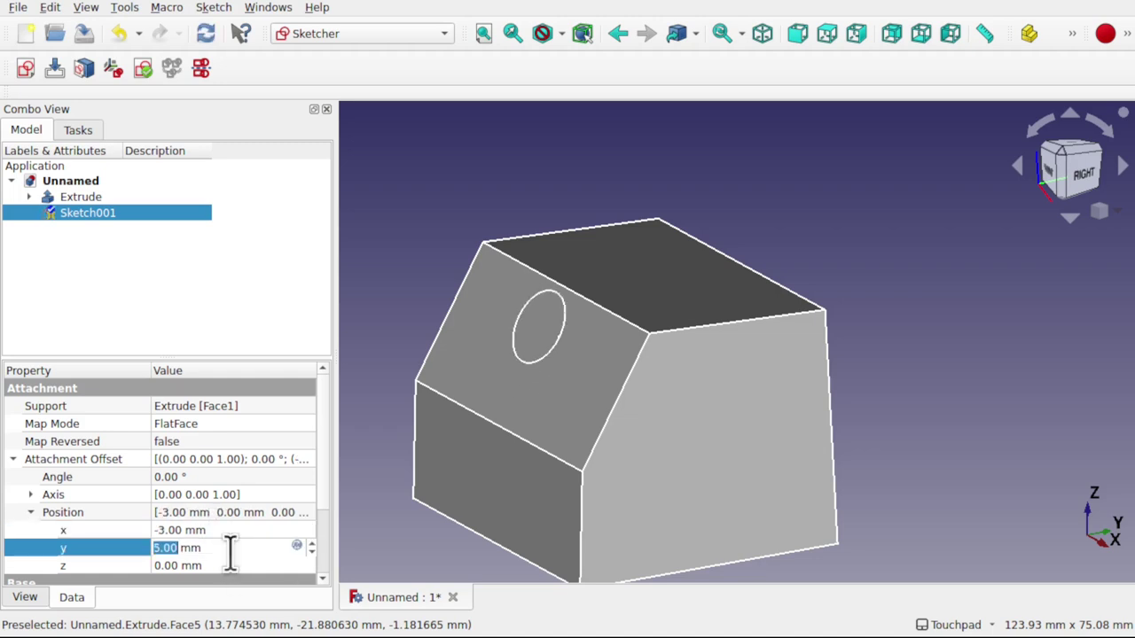
scroll(229, 550, down, 3)
Set the circle sketch's attachment offset to 17 mm in z to lift it off the slanted face.
click(248, 565)
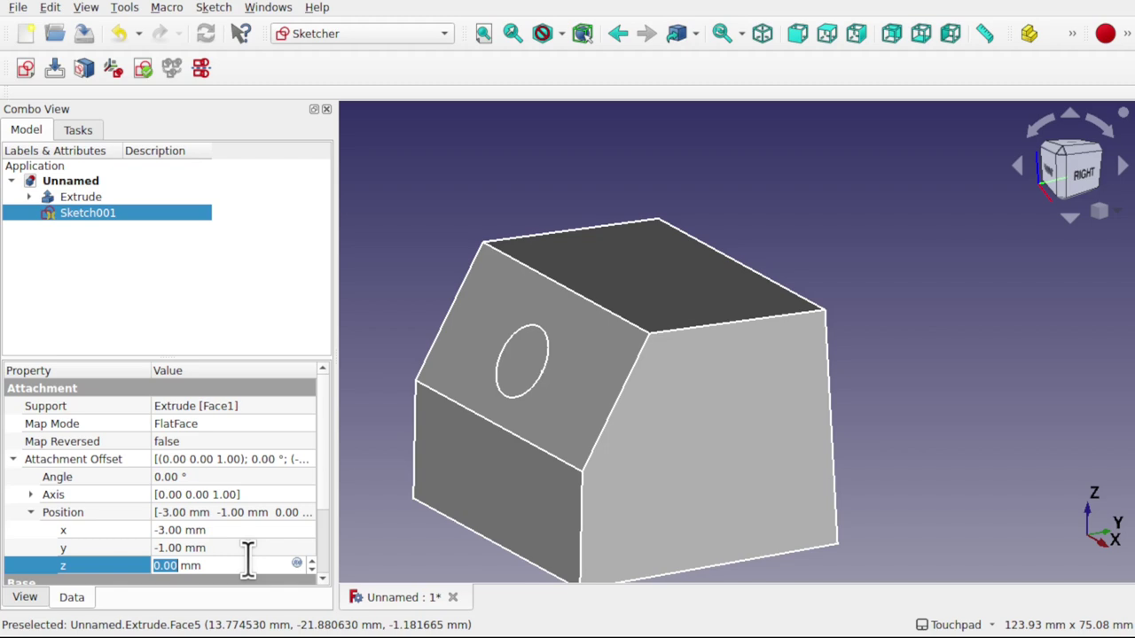
scroll(248, 560, up, 20)
scroll(248, 559, down, 15)
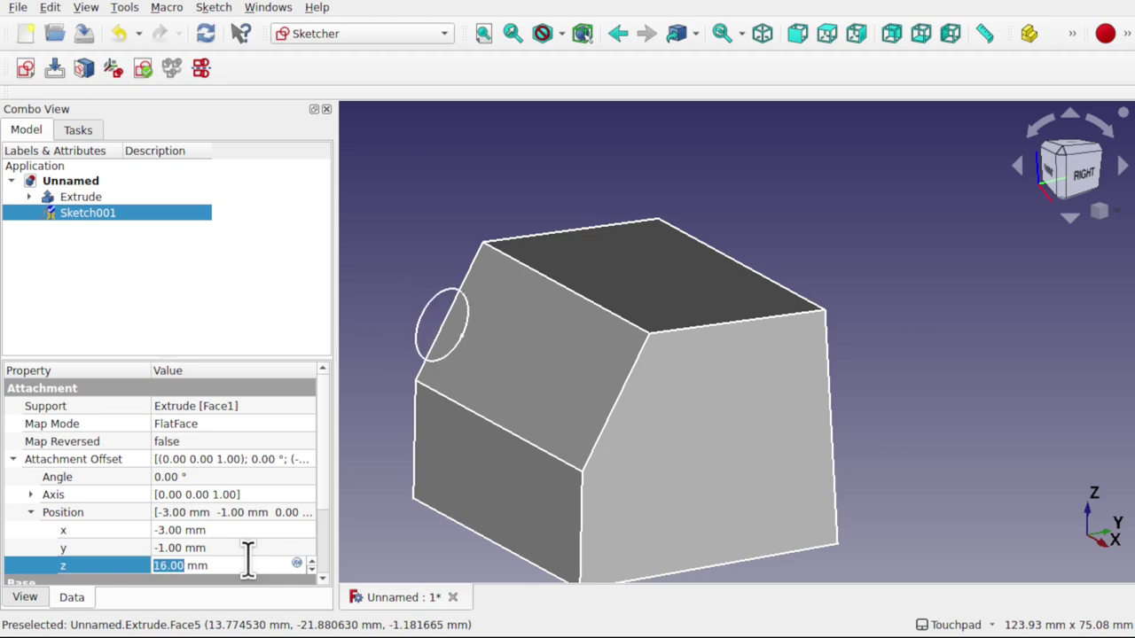
scroll(248, 559, up, 10)
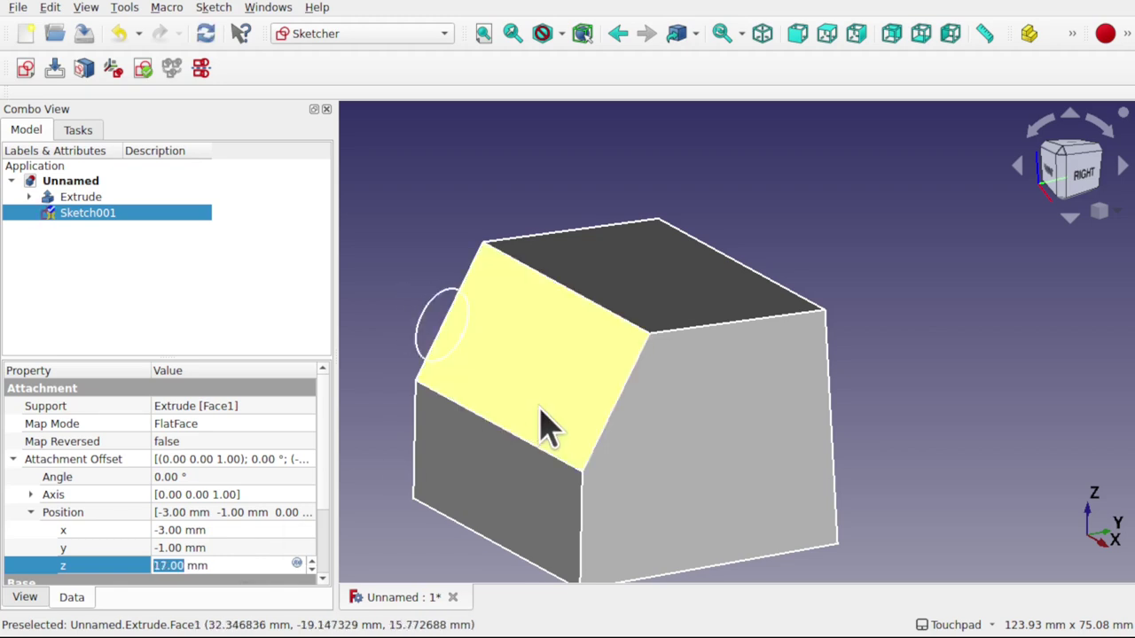
Reset the circle sketch's attachment offset position to 0 mm in z, y and x.
alt+drag(540, 411, 448, 350)
middle_drag(568, 404, 590, 429)
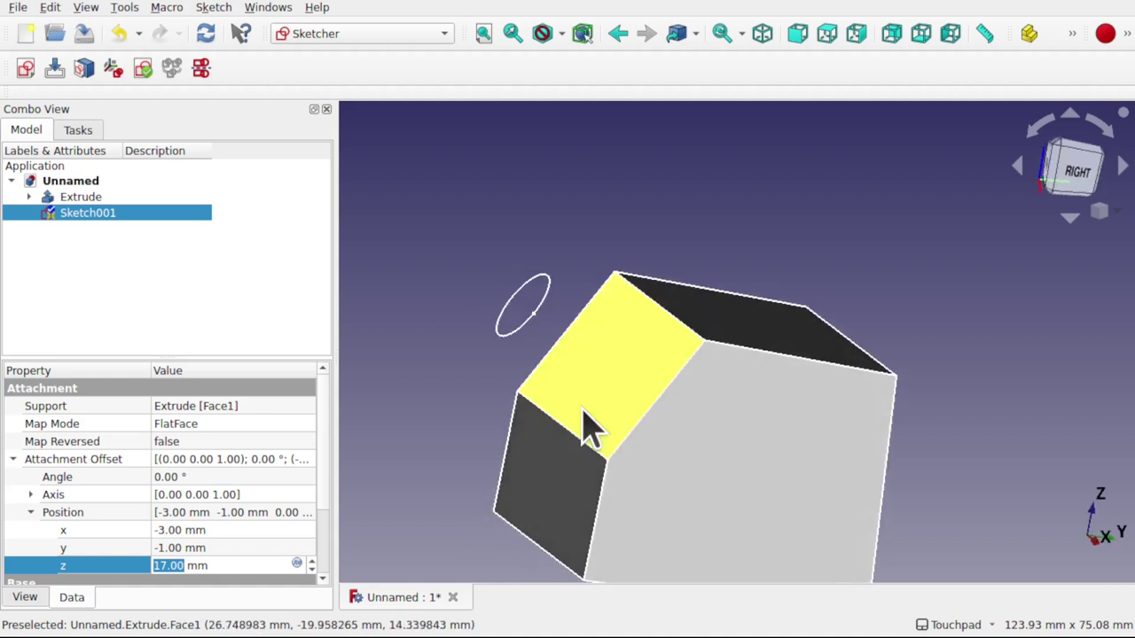
click(167, 547)
text(0)
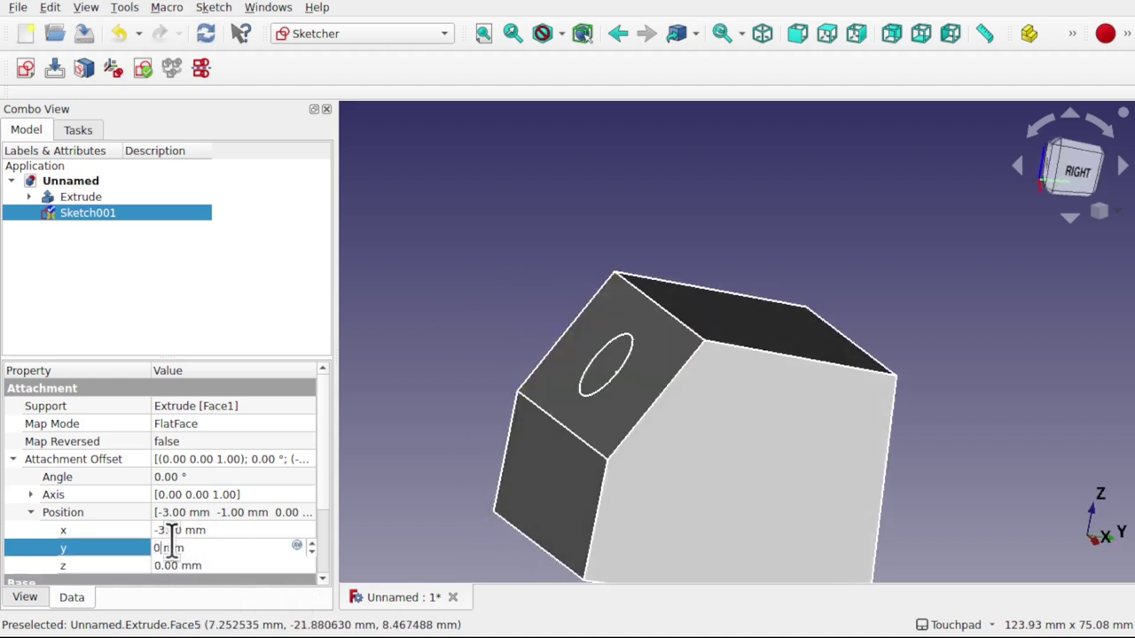
click(171, 530)
text(0)
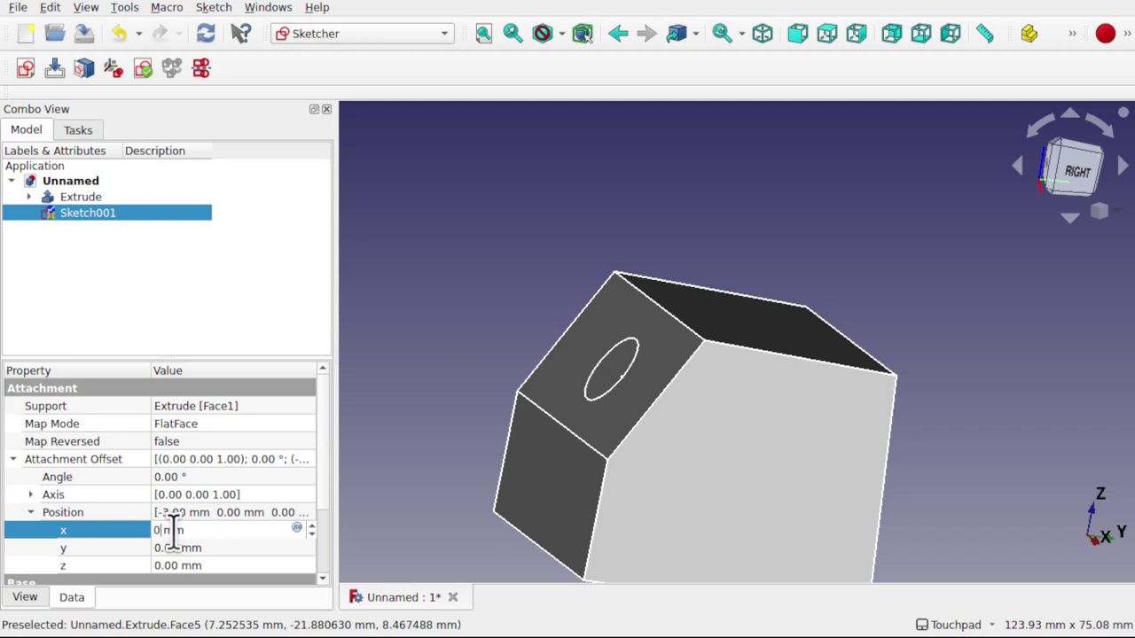
shift+drag(628, 416, 709, 425)
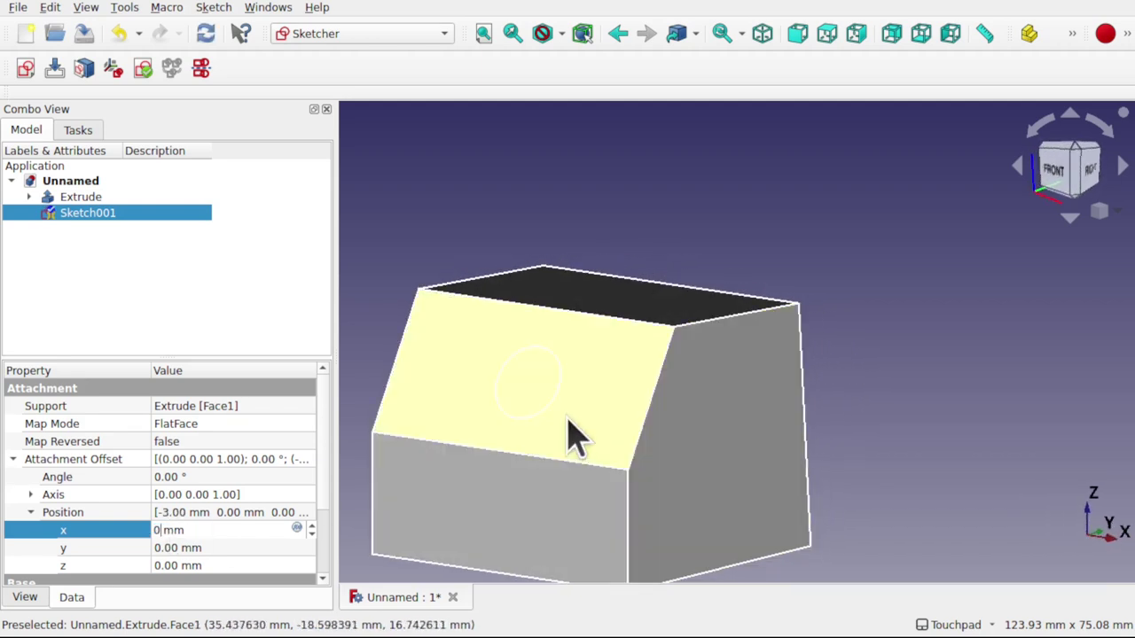
shift+drag(570, 418, 671, 413)
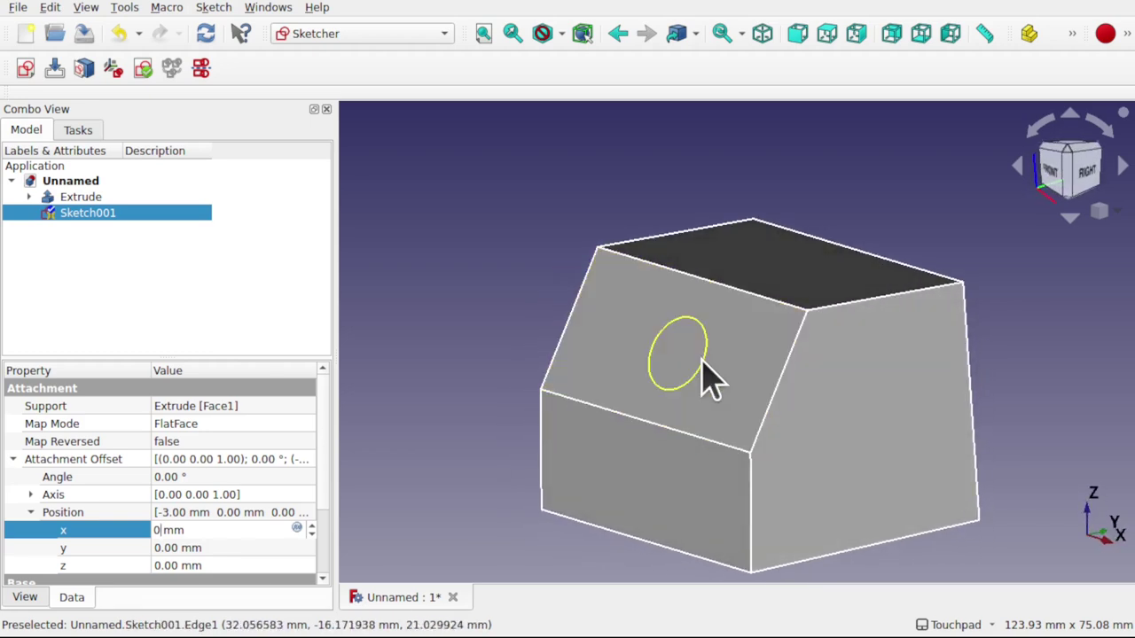
alt+drag(703, 363, 621, 340)
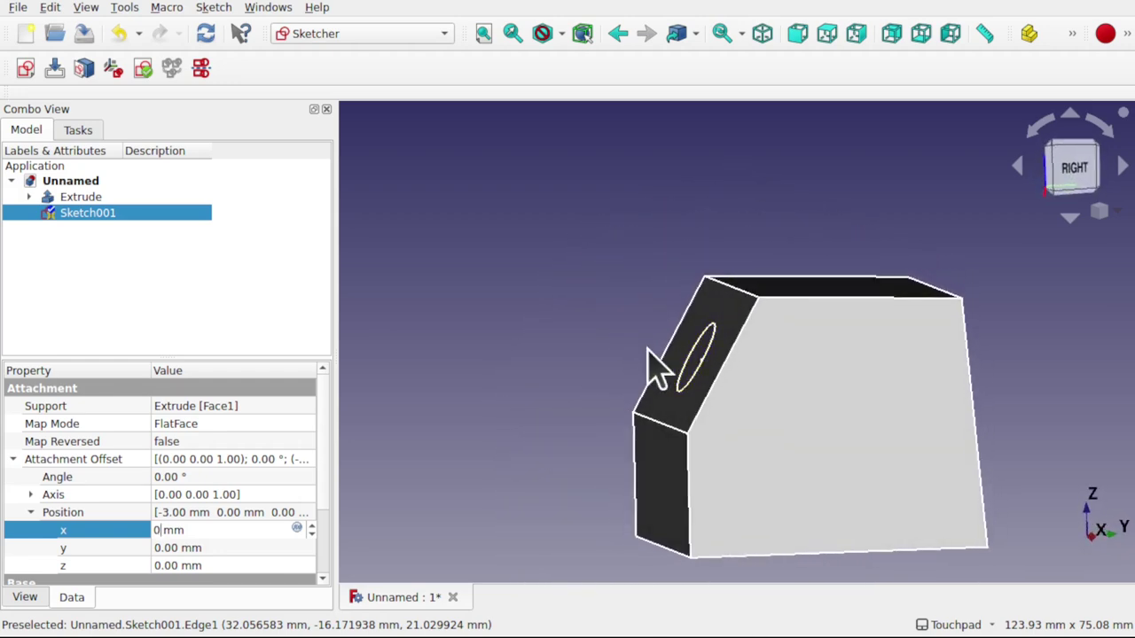
Change the circle sketch's attachment reference from the slanted face to the slanted edge (Edge4) on the solid's right side.
alt+drag(641, 431, 702, 368)
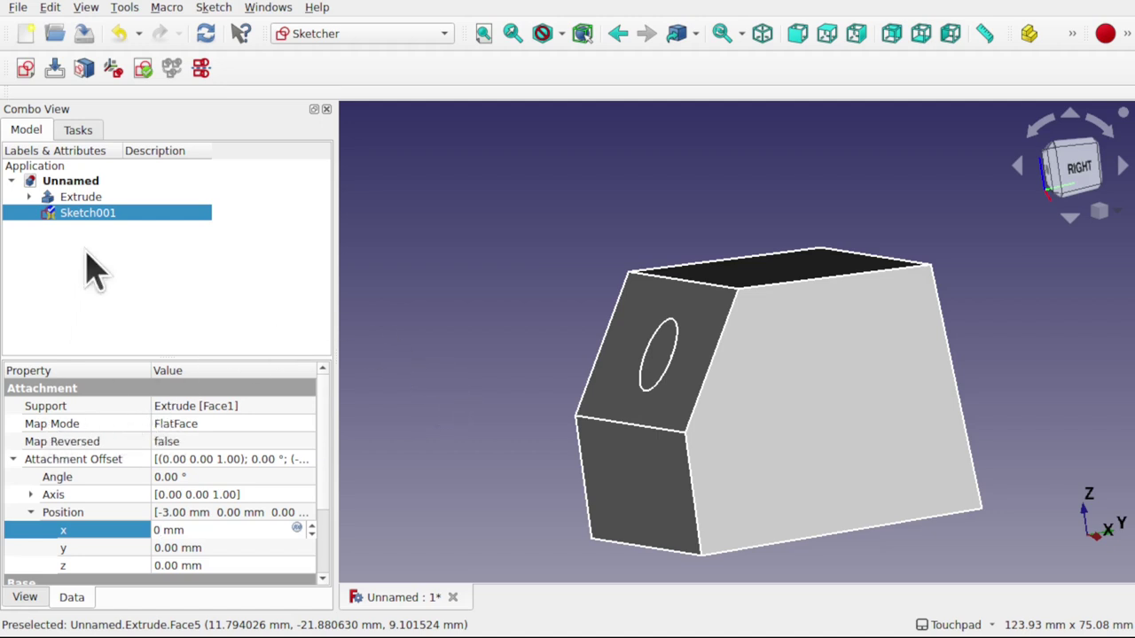
click(247, 428)
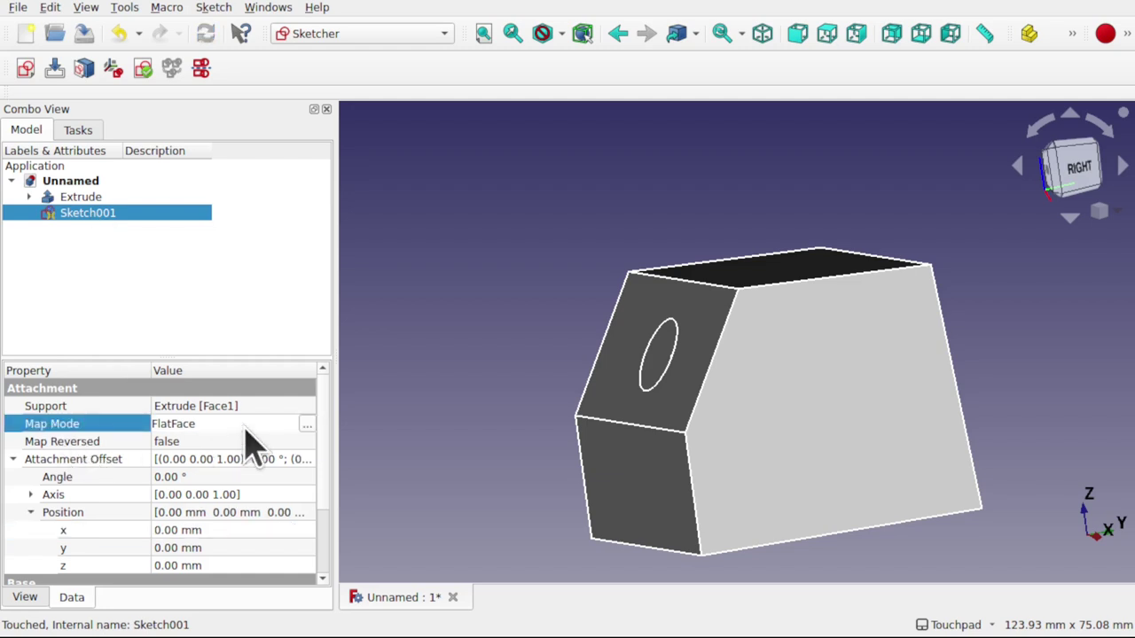
click(307, 426)
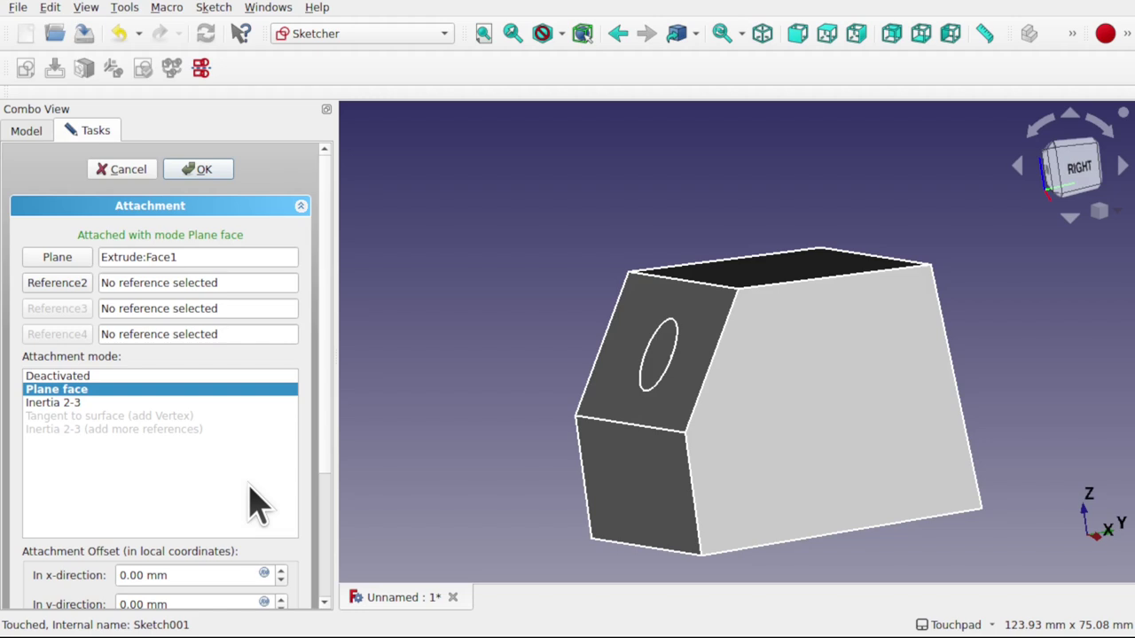
shift+drag(410, 388, 515, 359)
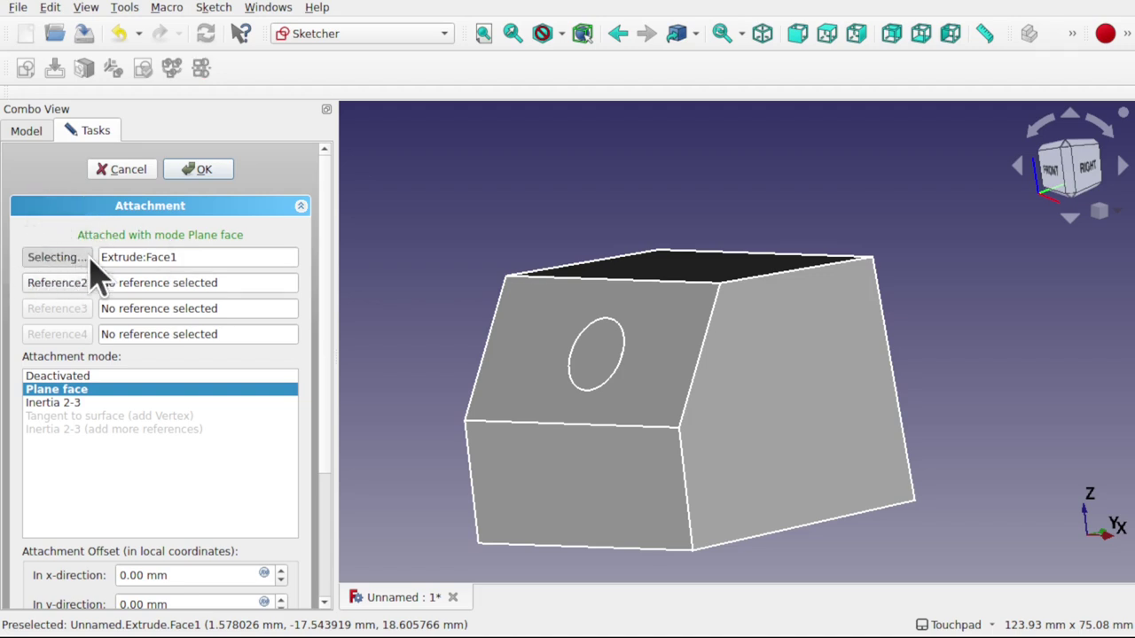
alt+drag(633, 266, 606, 387)
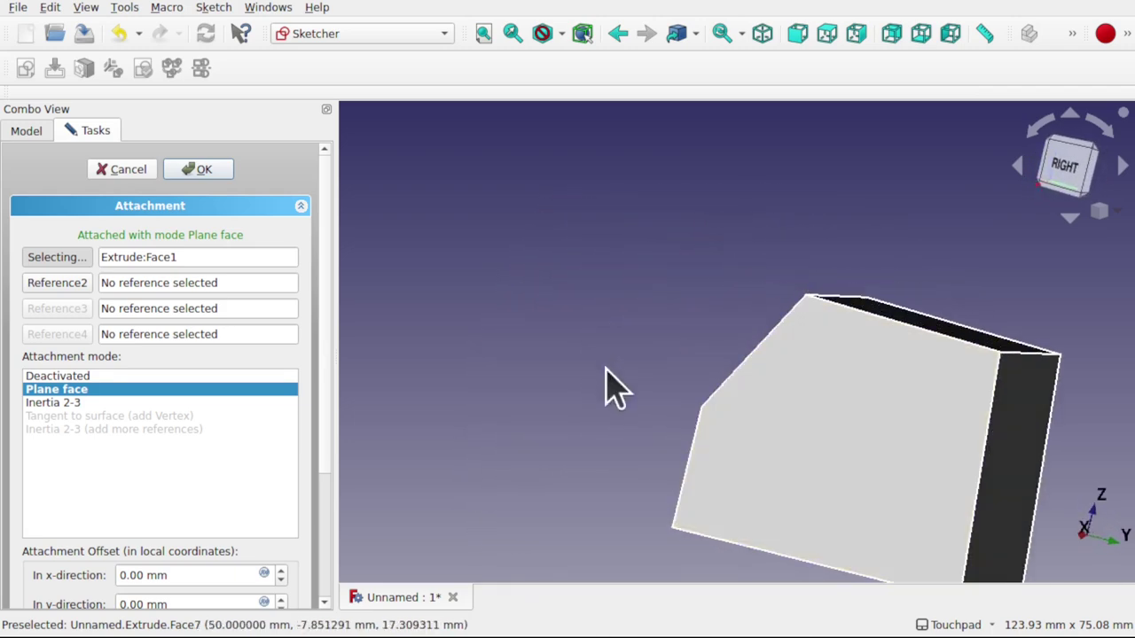
click(735, 376)
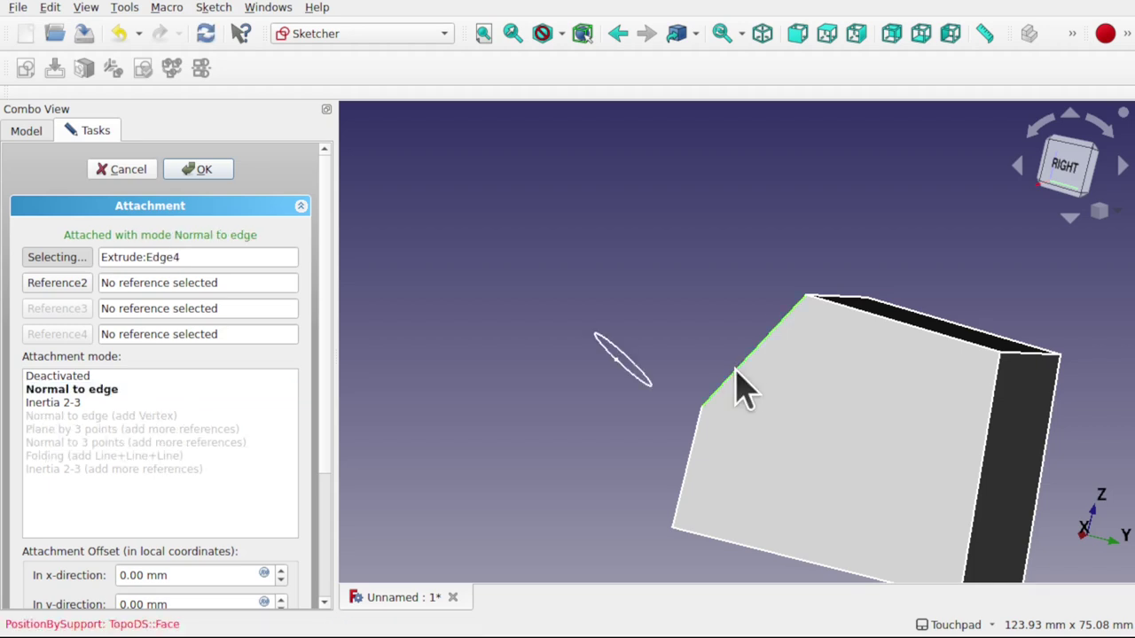
Set the circle sketch's attachment mode to Normal to edge and accept the attachment.
alt+drag(738, 370, 772, 325)
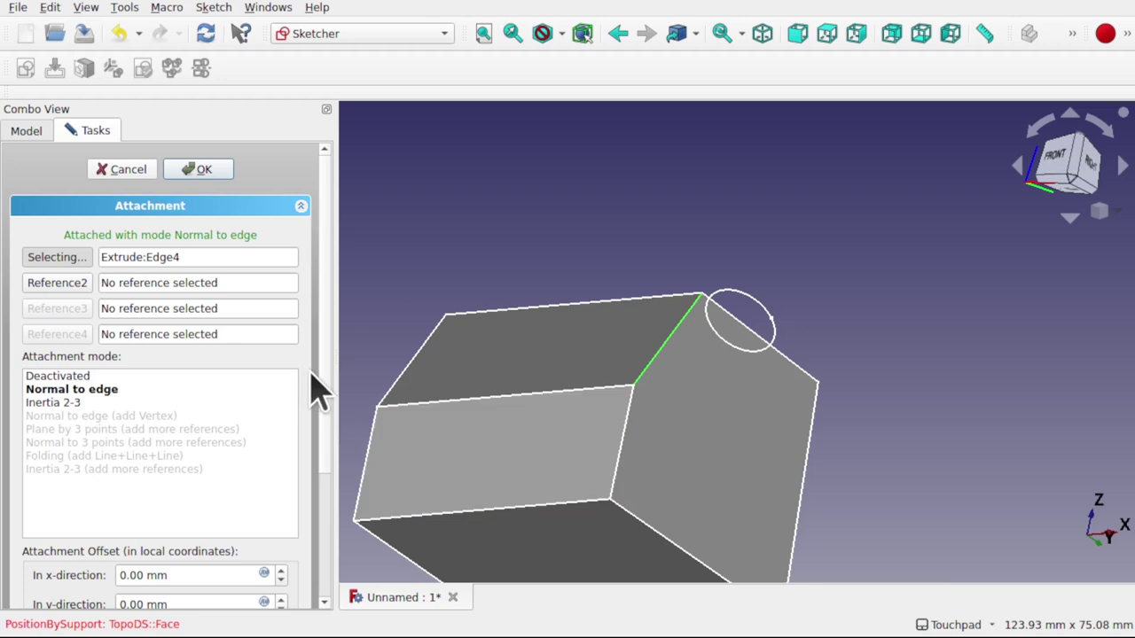
drag(332, 386, 337, 519)
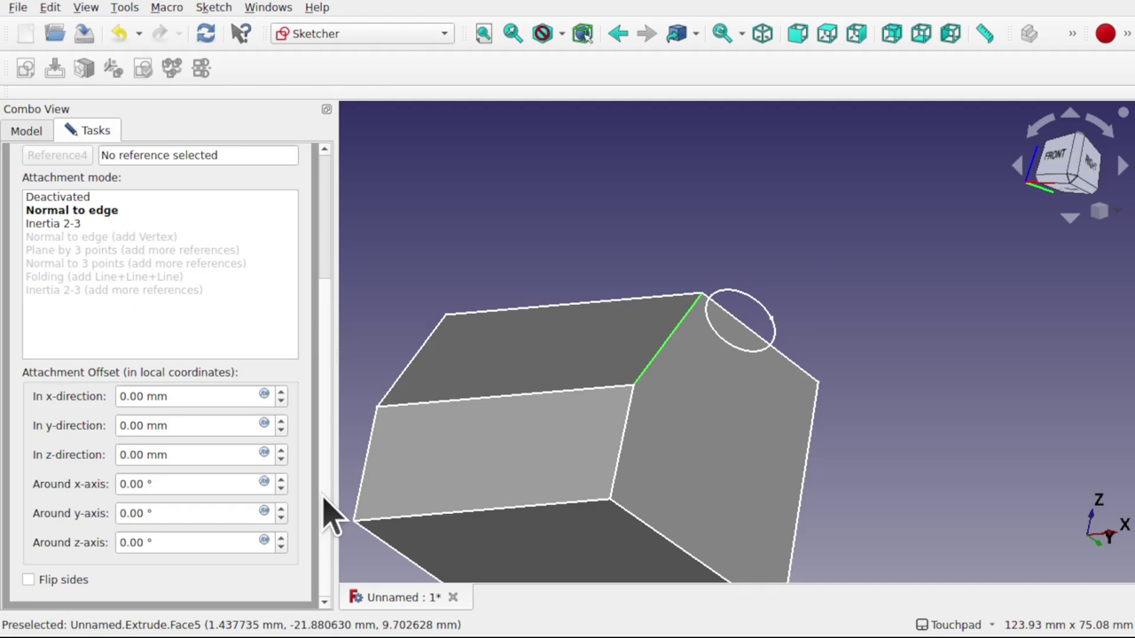
scroll(325, 461, up, 4)
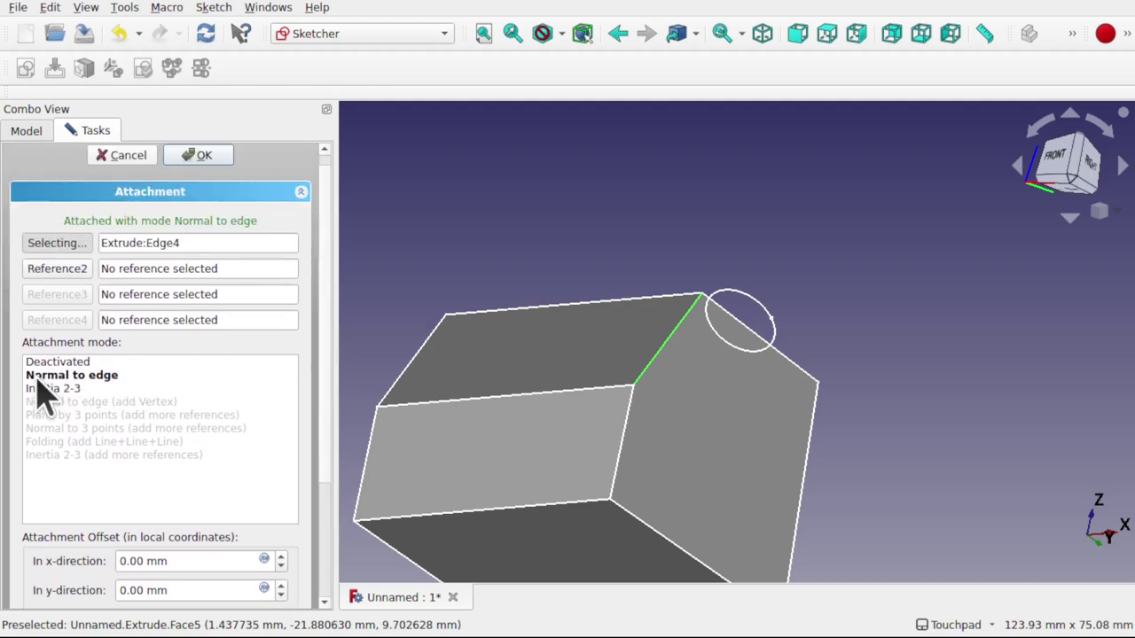
click(100, 375)
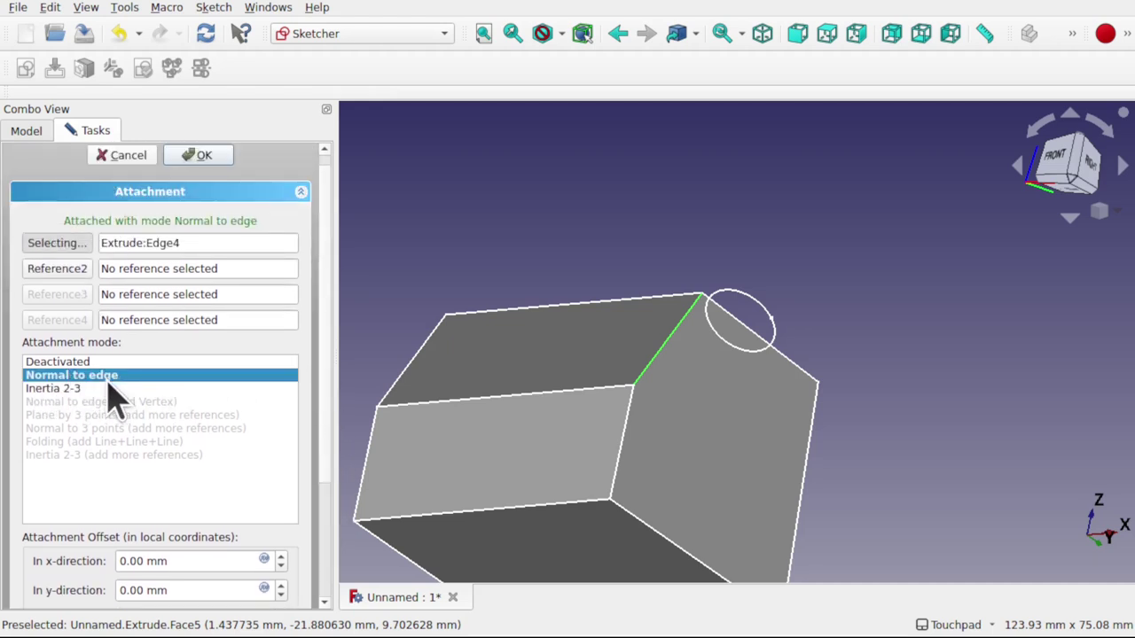
alt+drag(696, 360, 613, 367)
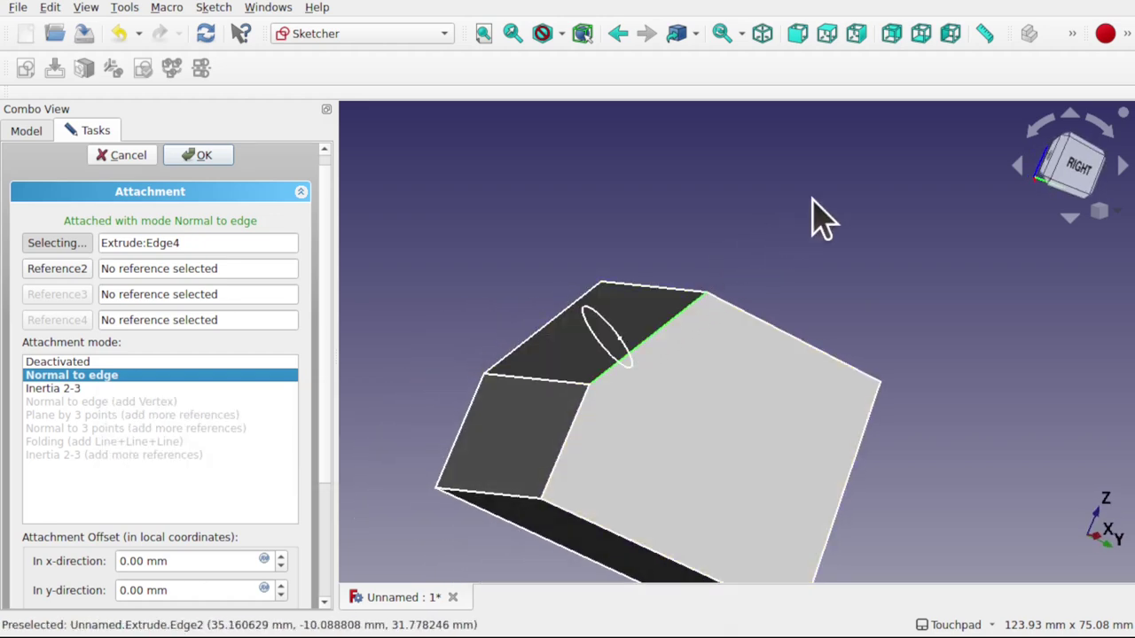
middle_drag(583, 380, 847, 297)
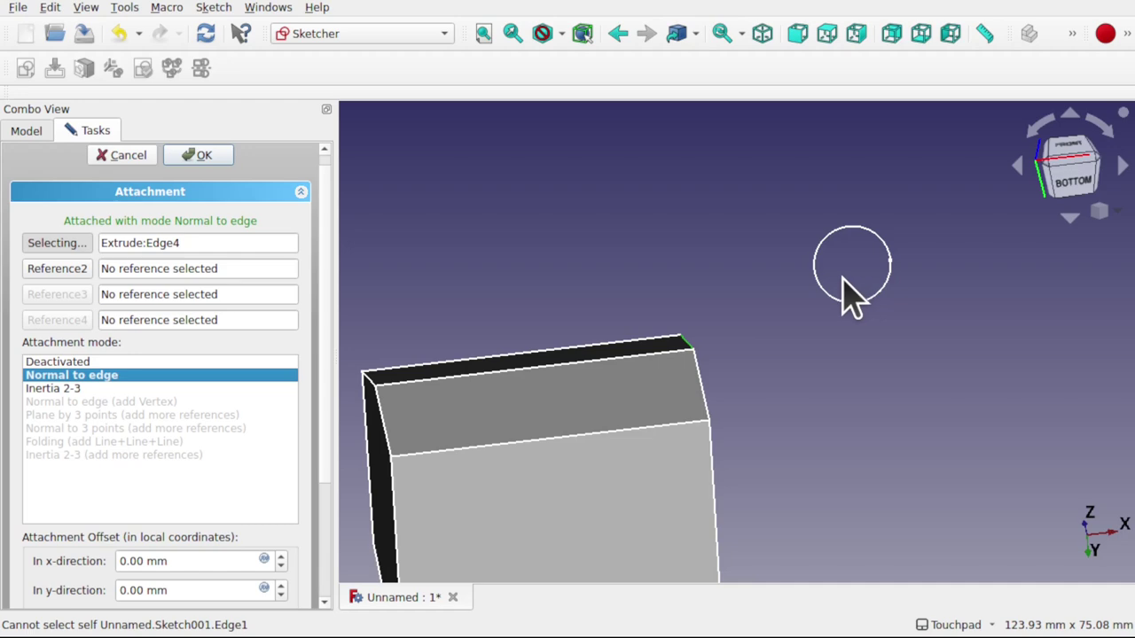
click(198, 157)
Edit the circle sketch and constrain the circle's center coincident with the sketch origin on the edge.
click(95, 215)
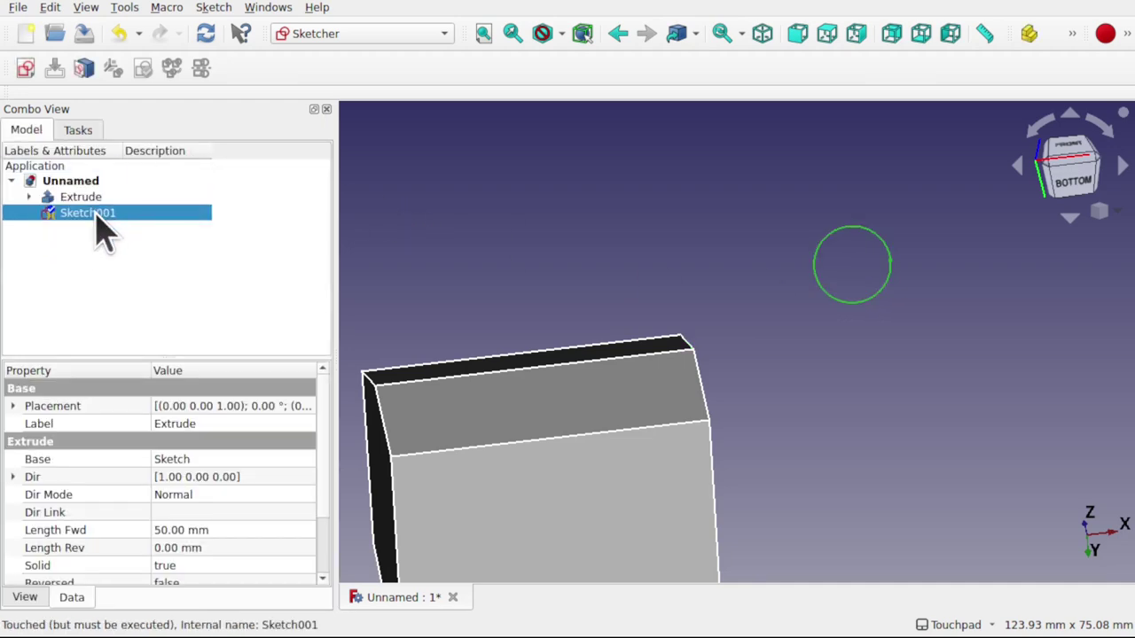
double_click(96, 214)
alt+drag(682, 401, 567, 419)
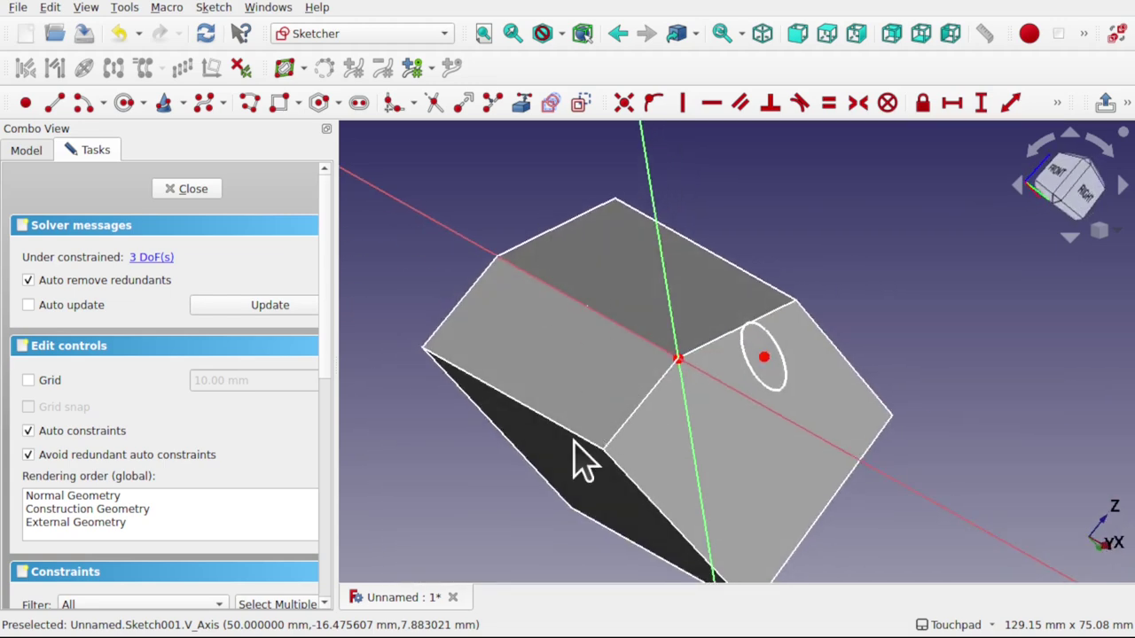
alt+drag(681, 357, 671, 370)
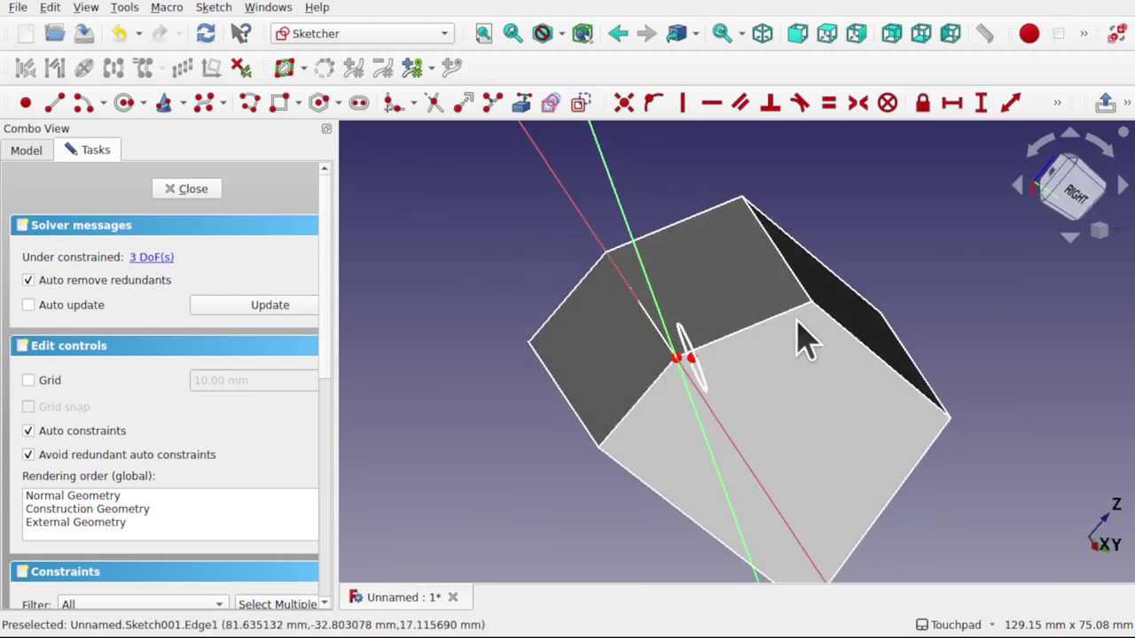
mouse_move(742, 337)
alt+mouse_down()
mouse_move(833, 350)
mouse_move(807, 348)
mouse_move(860, 302)
alt+mouse_up()
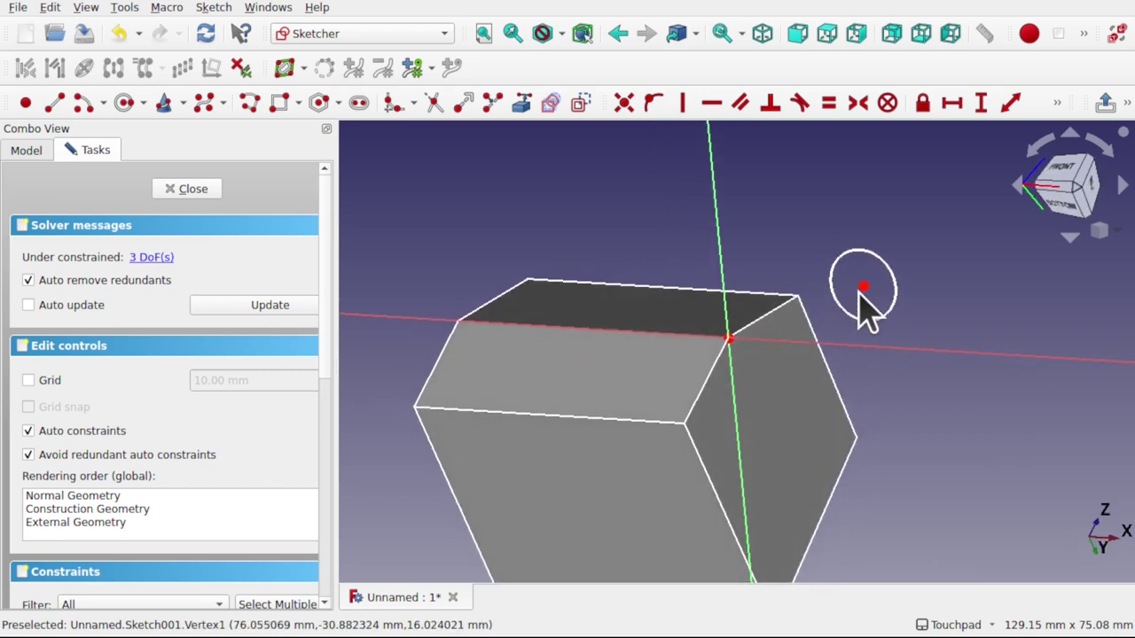
click(864, 287)
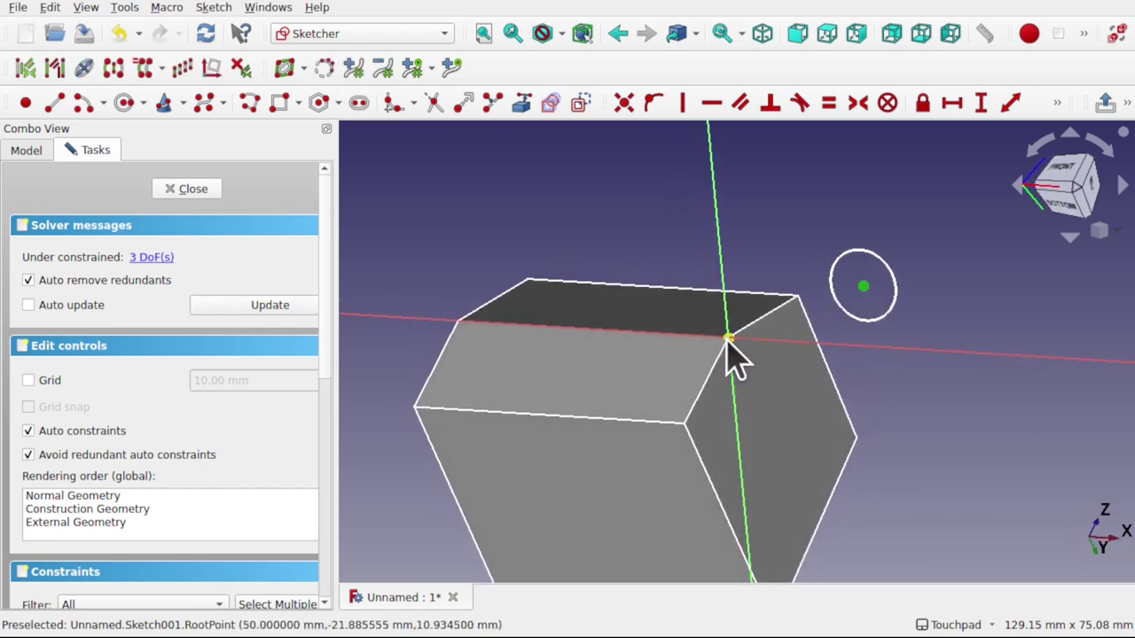
click(726, 340)
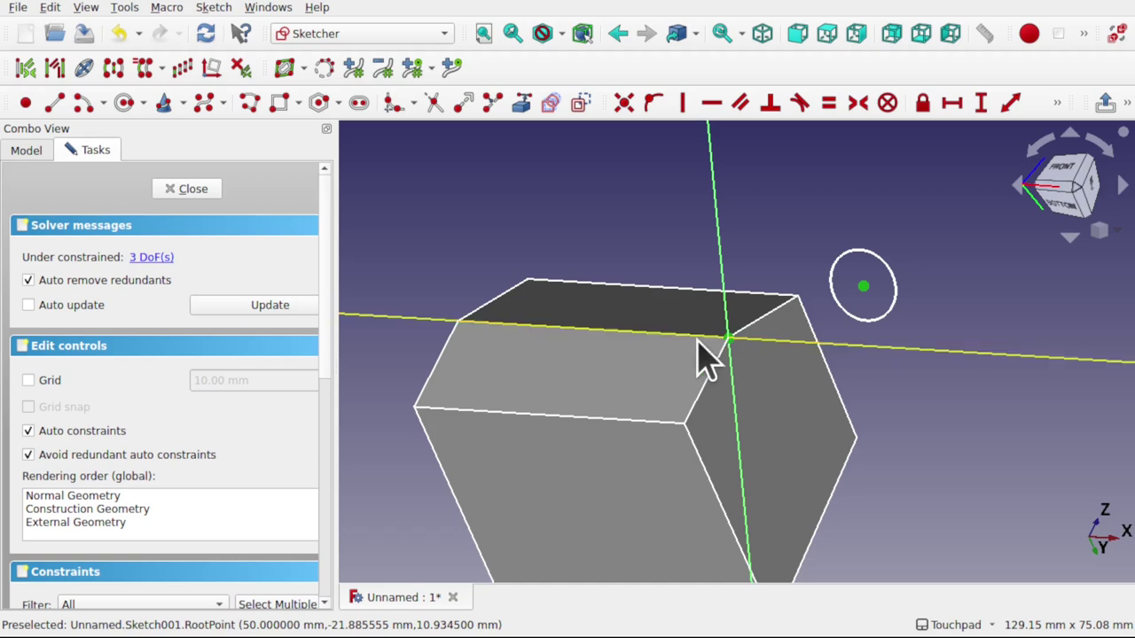
click(632, 115)
mouse_move(633, 258)
alt+mouse_down()
mouse_move(620, 263)
mouse_move(643, 258)
alt+mouse_up()
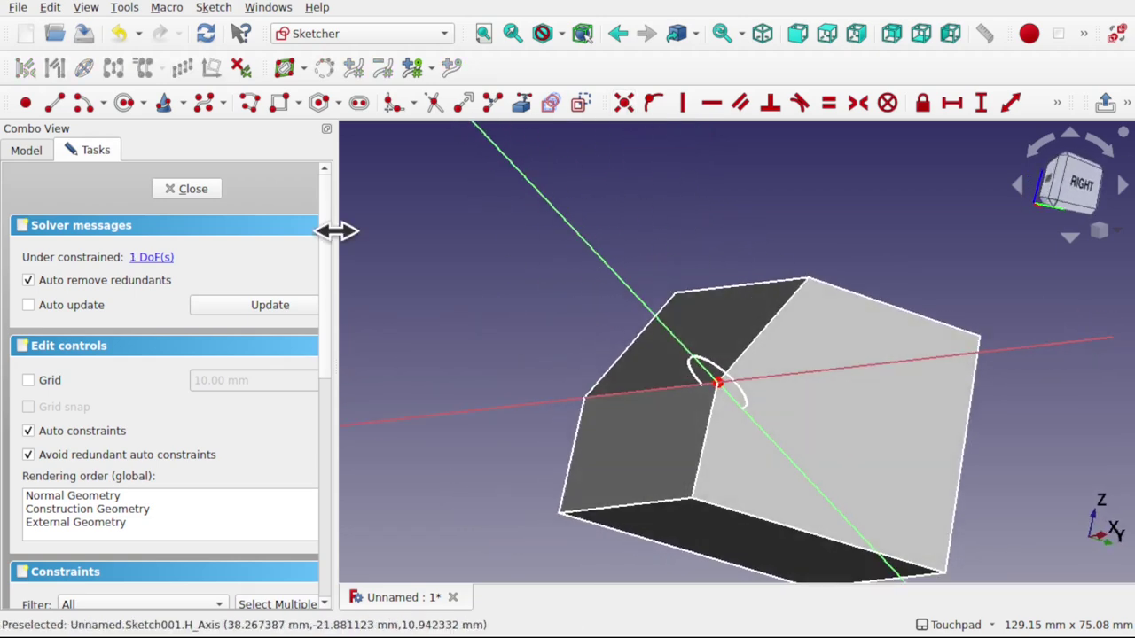
Shift the circle sketch along the slanted edge with attachment offset positions of -19 mm and 13 mm in z.
click(26, 153)
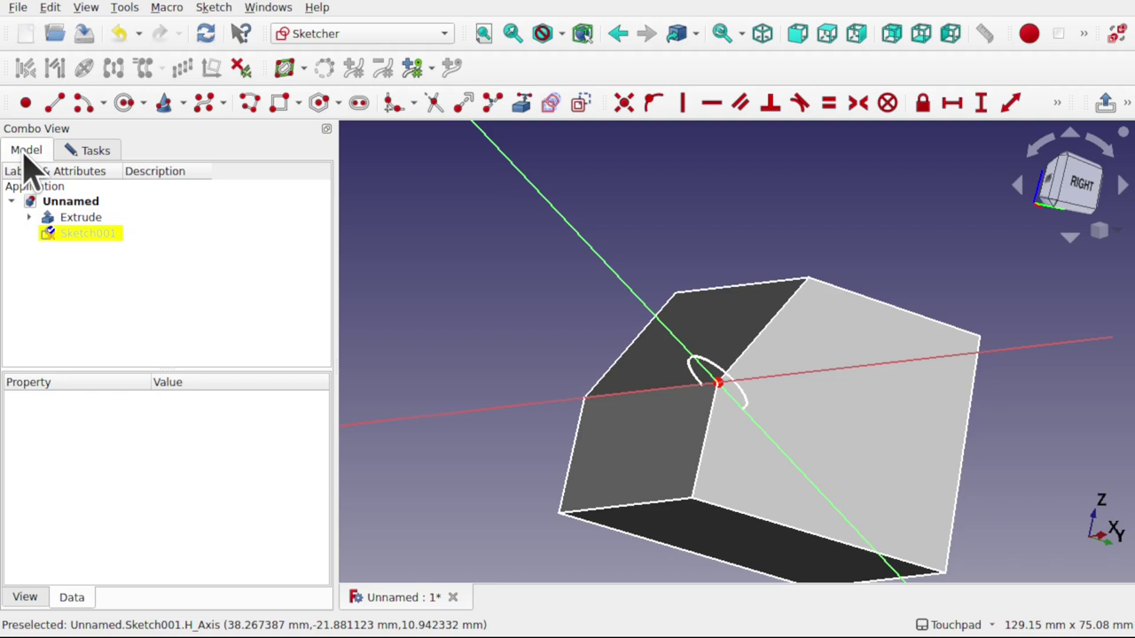
click(81, 239)
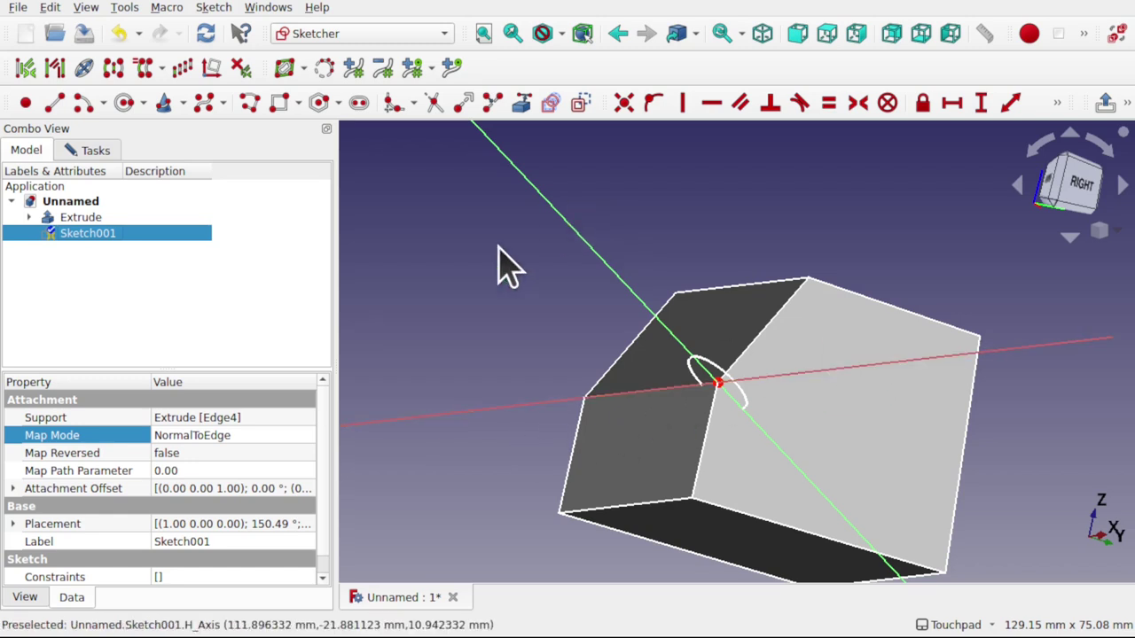
click(13, 489)
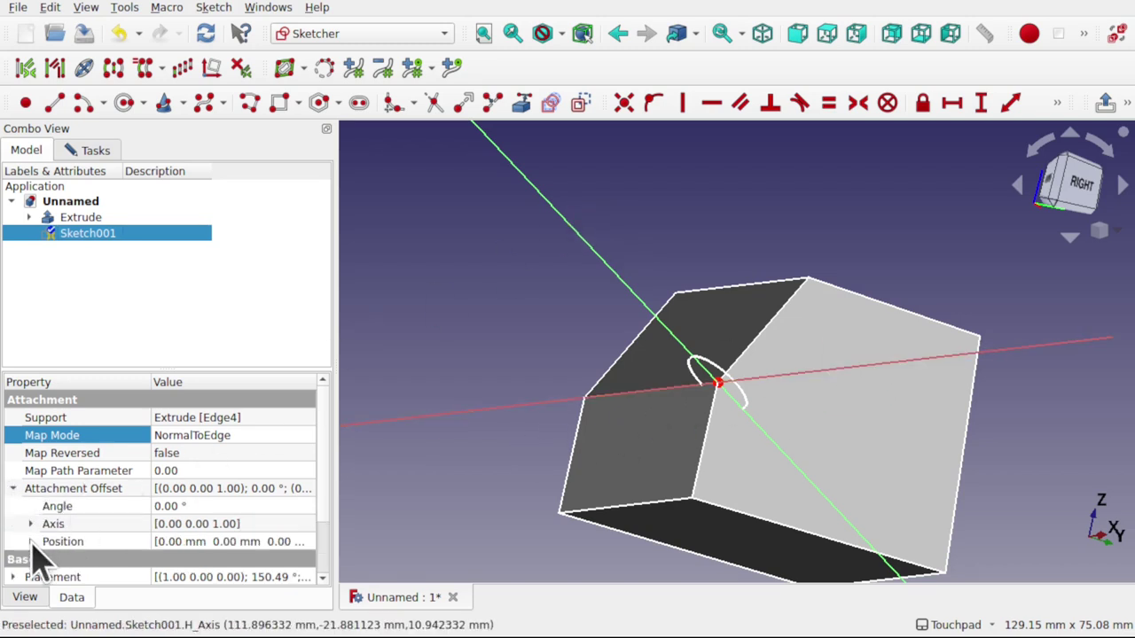
click(30, 541)
drag(324, 481, 324, 519)
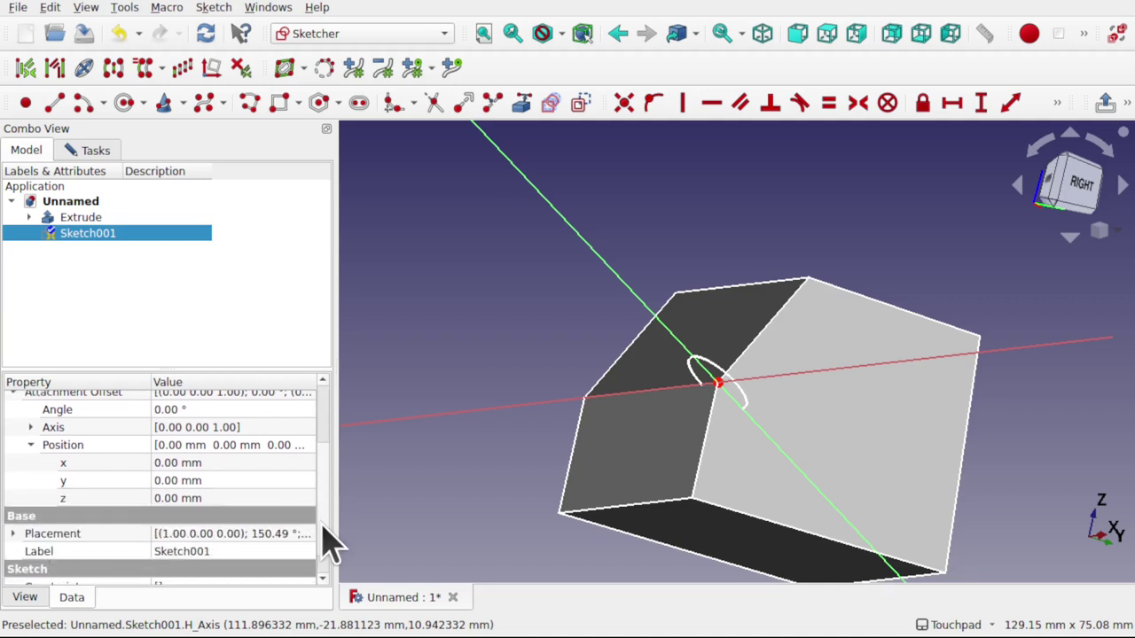
click(229, 498)
scroll(229, 498, down, 2)
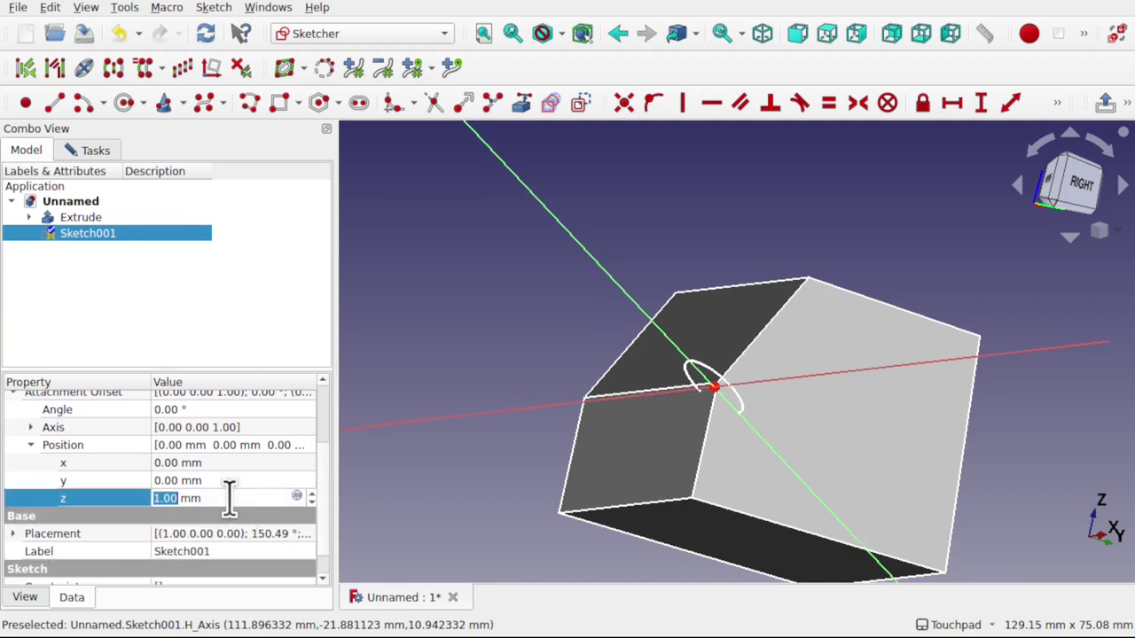
scroll(229, 498, down, 2)
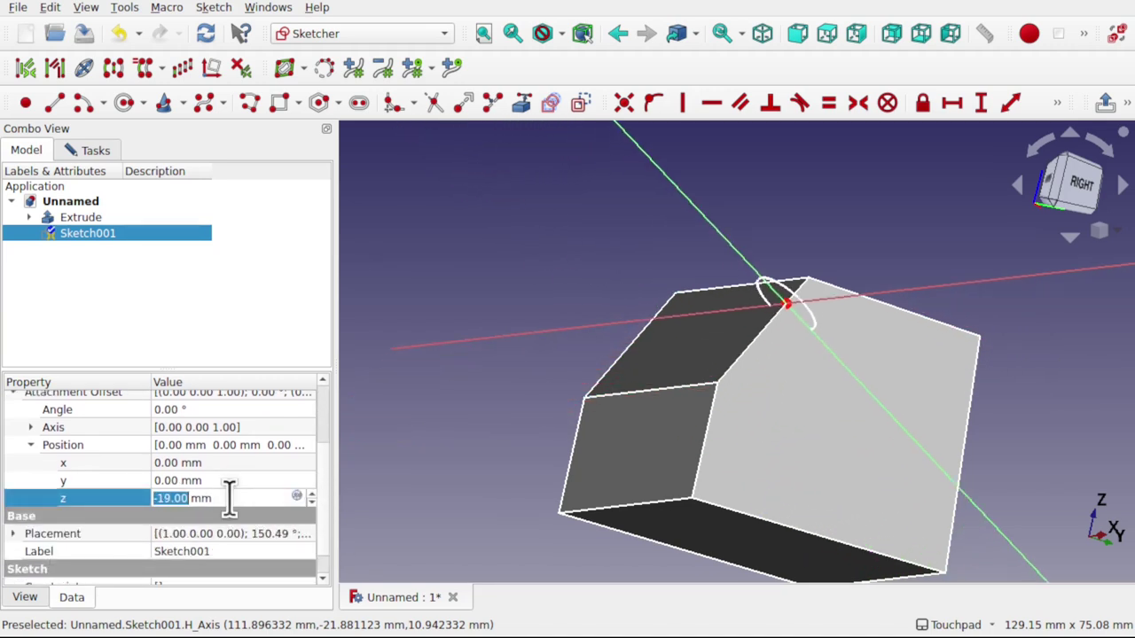
scroll(229, 498, up, 20)
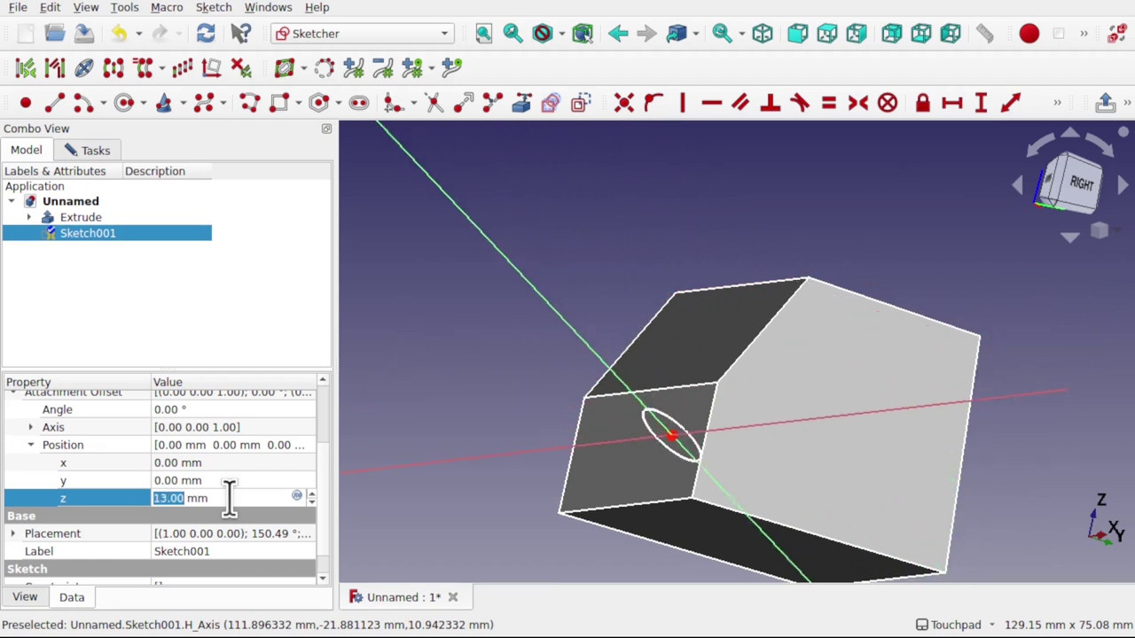
Try attachment offsets of -12 mm and -9 mm in z for the circle sketch, and reset z to 0 mm.
scroll(229, 498, down, 17)
scroll(229, 498, down, 13)
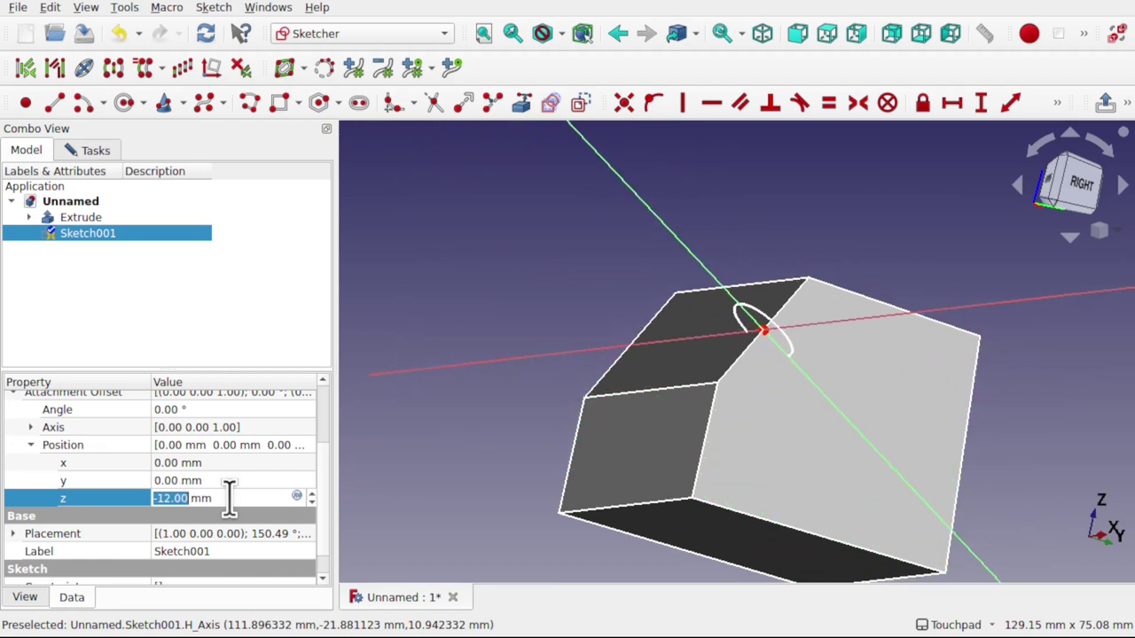
scroll(229, 498, up, 3)
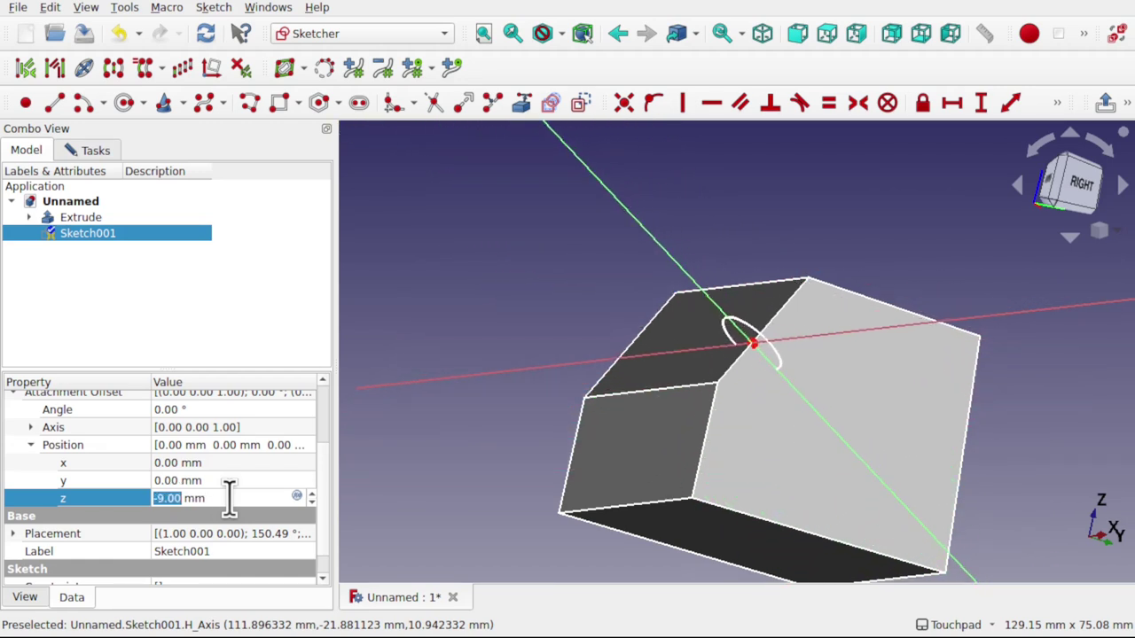
text(0)
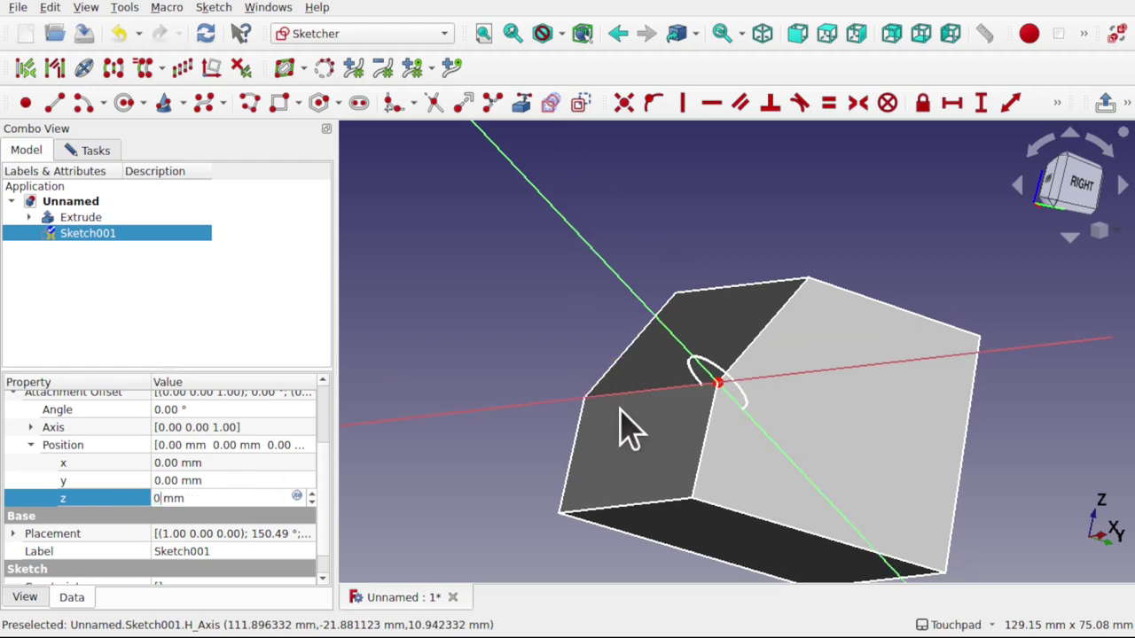
Finish editing the circle sketch and switch to the Part workbench.
shift+drag(704, 403, 732, 413)
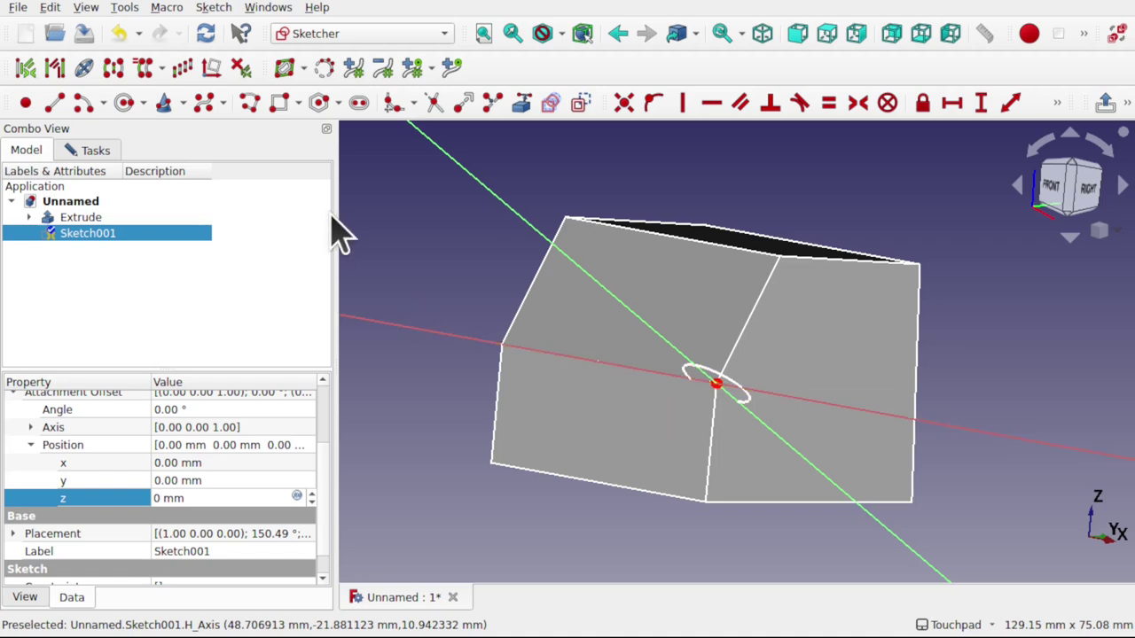
click(95, 153)
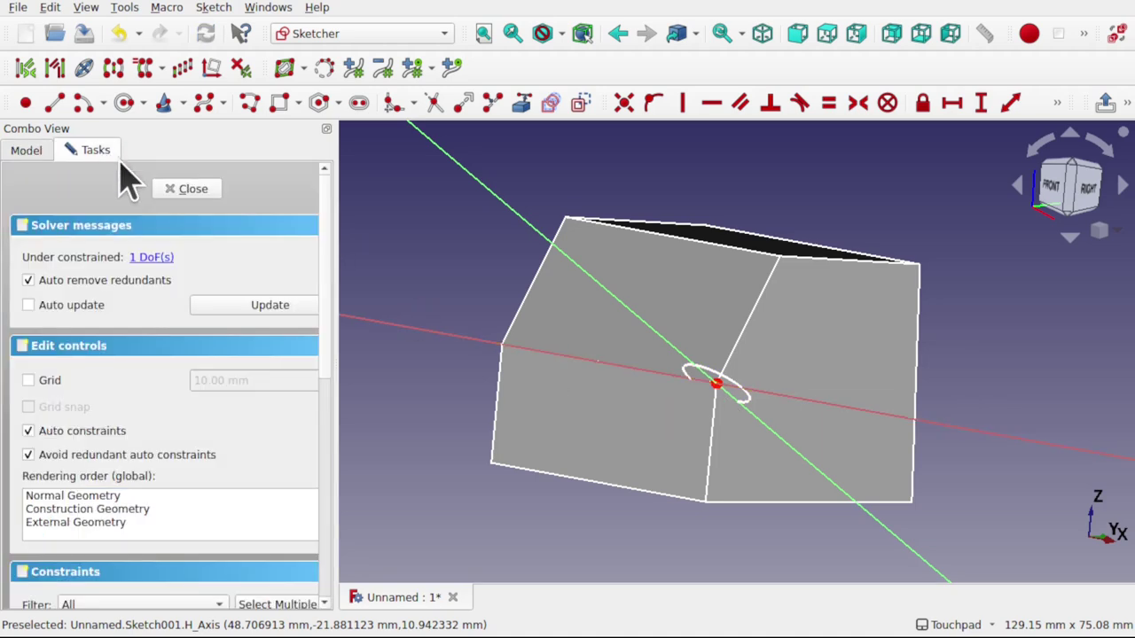
click(186, 189)
click(351, 33)
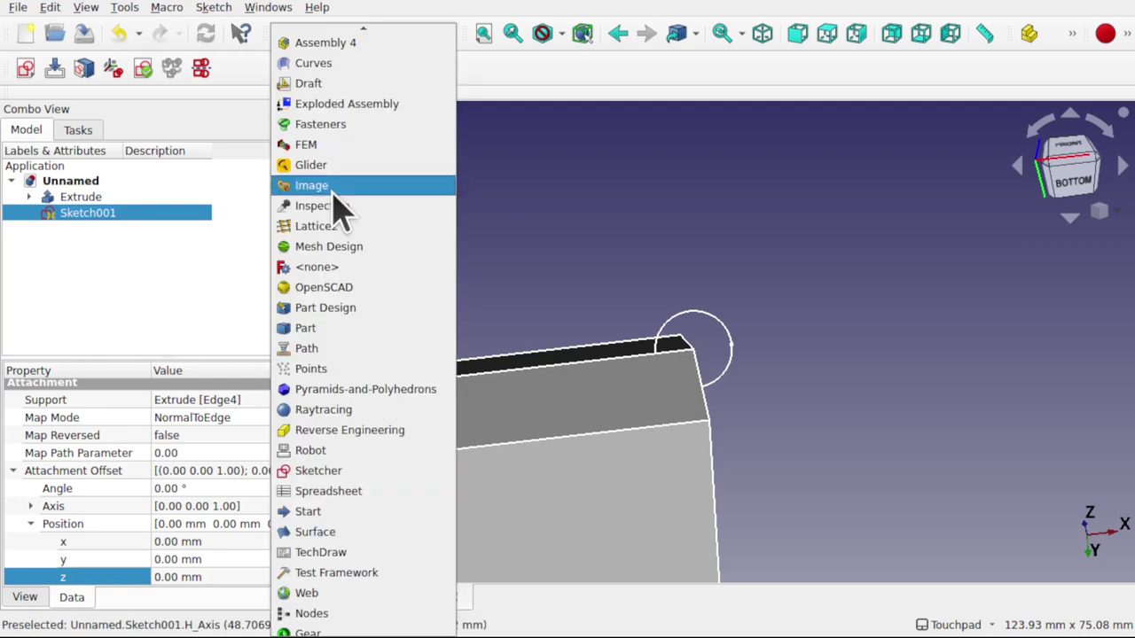
click(367, 328)
Extrude the circle sketch 20 mm along its normal as a solid.
shift+drag(708, 333, 543, 407)
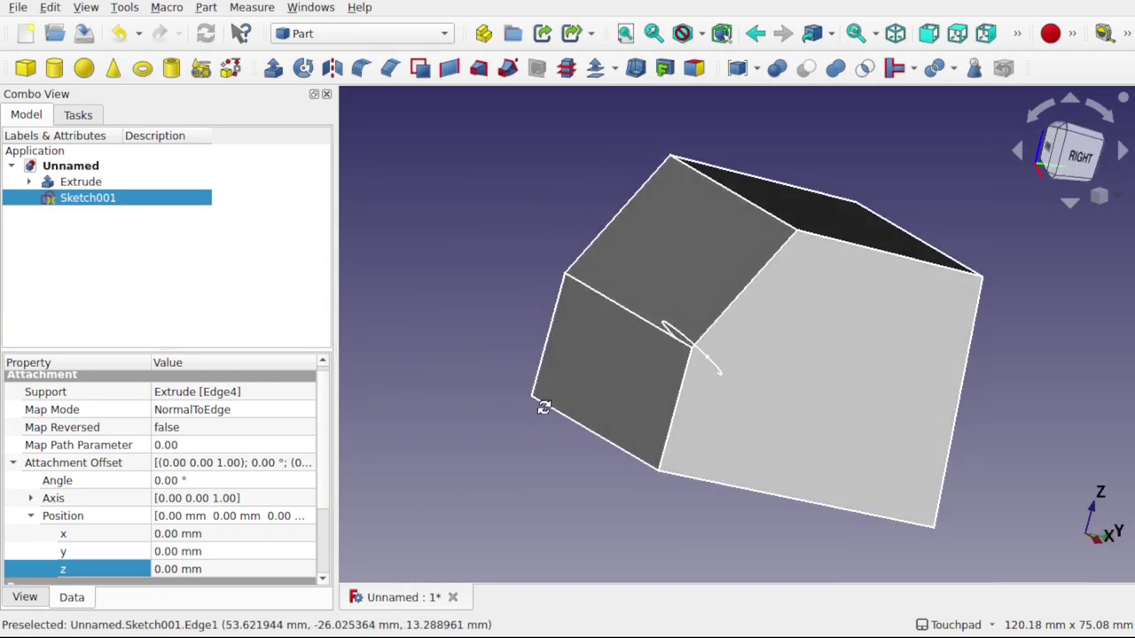
click(88, 182)
click(88, 199)
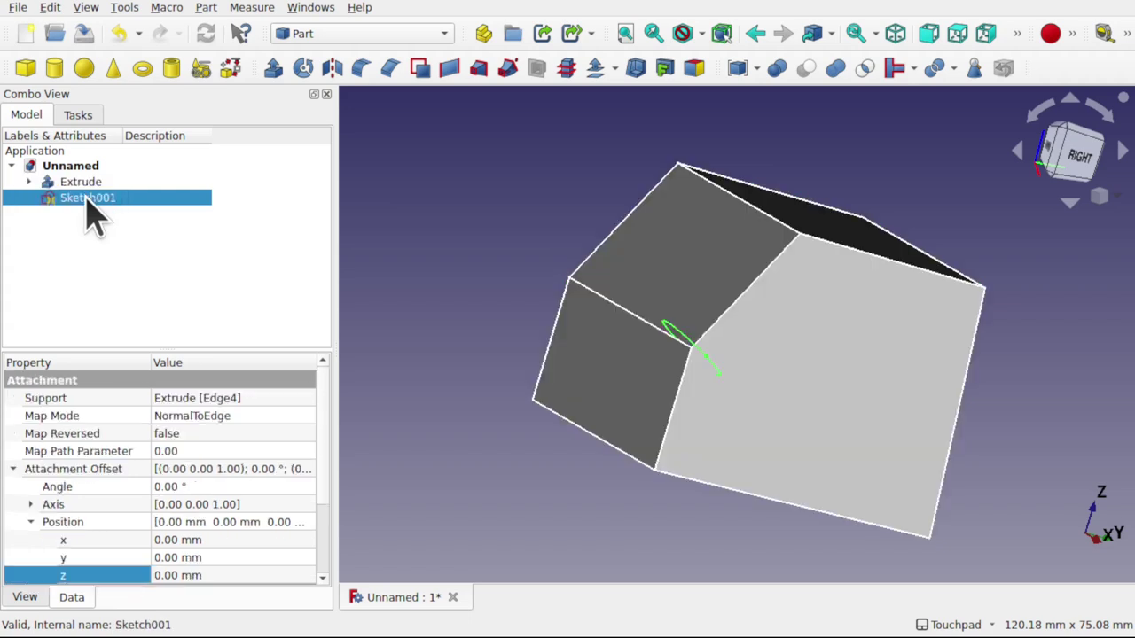
click(273, 68)
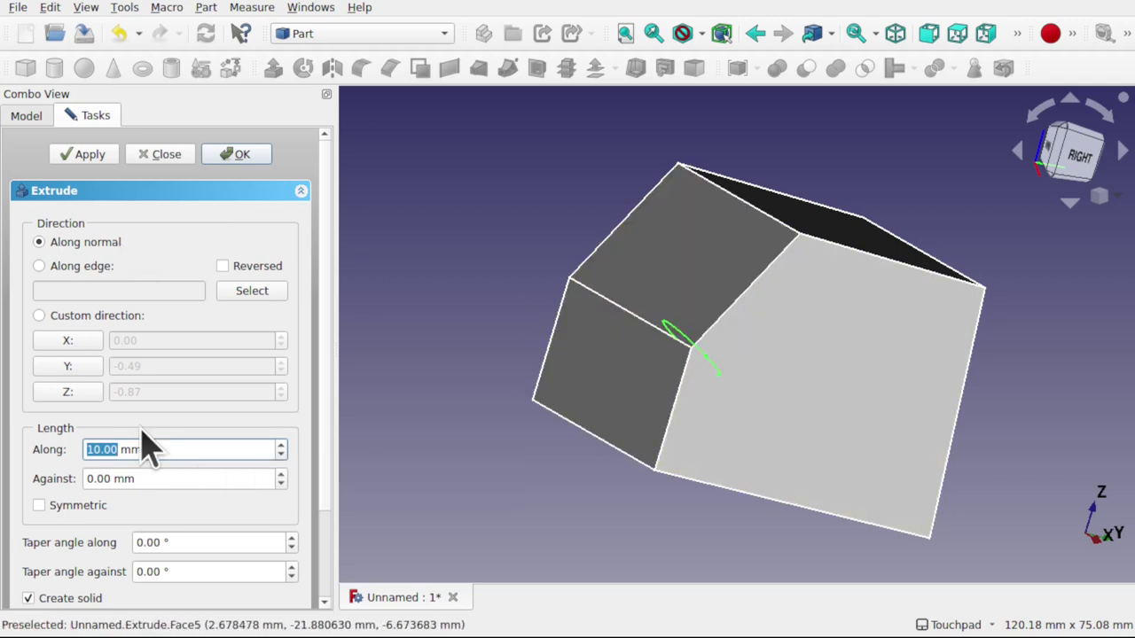
key(Return)
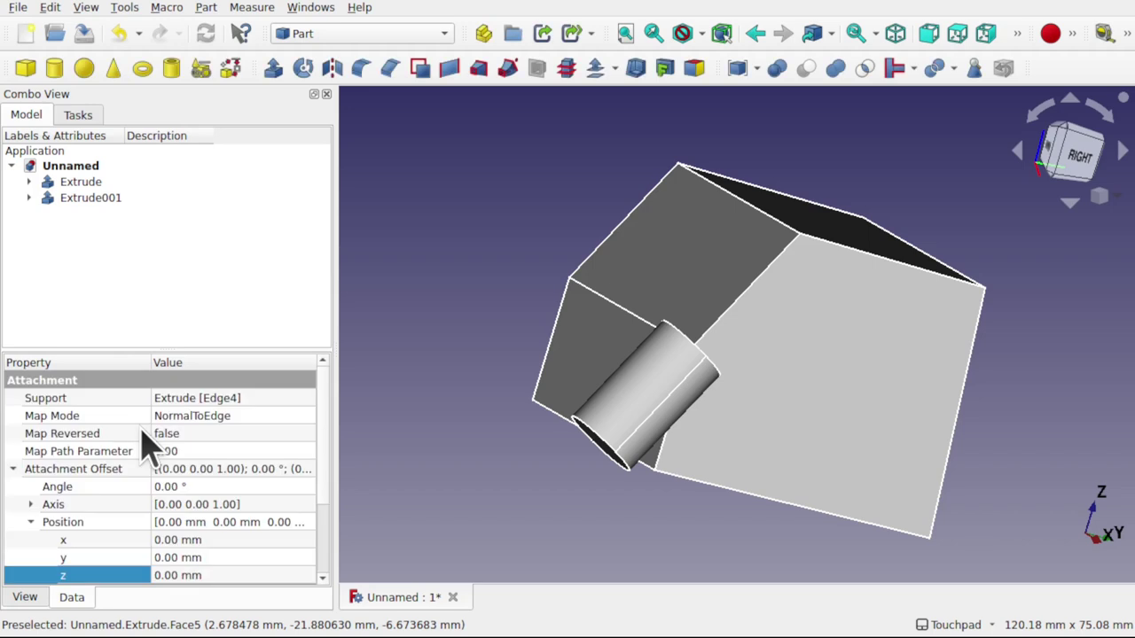
shift+drag(691, 380, 670, 376)
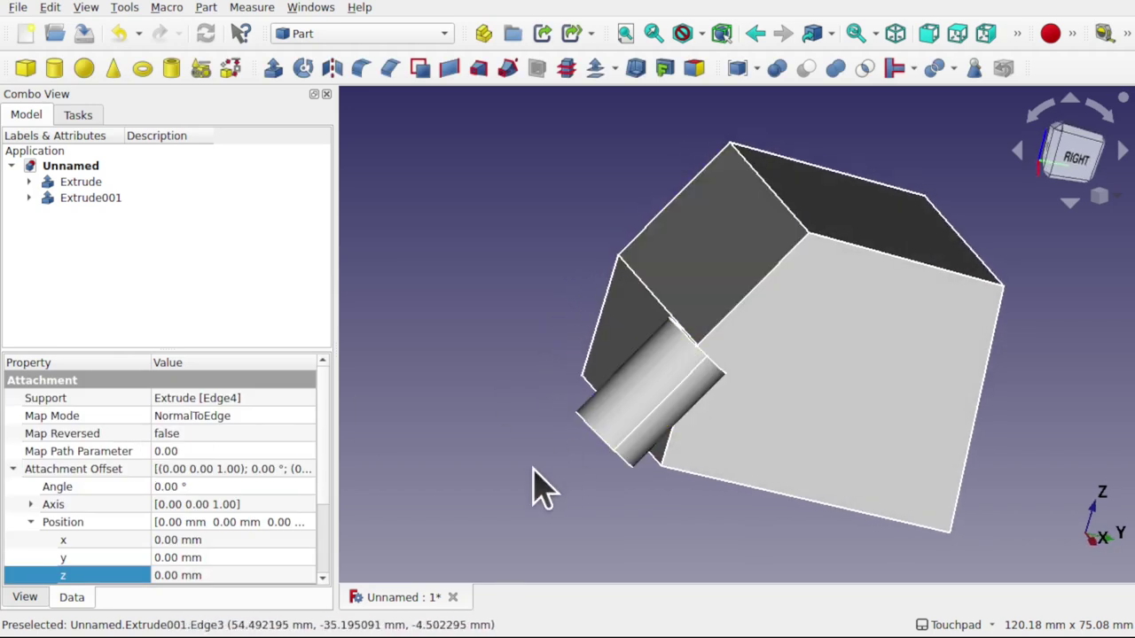
click(29, 198)
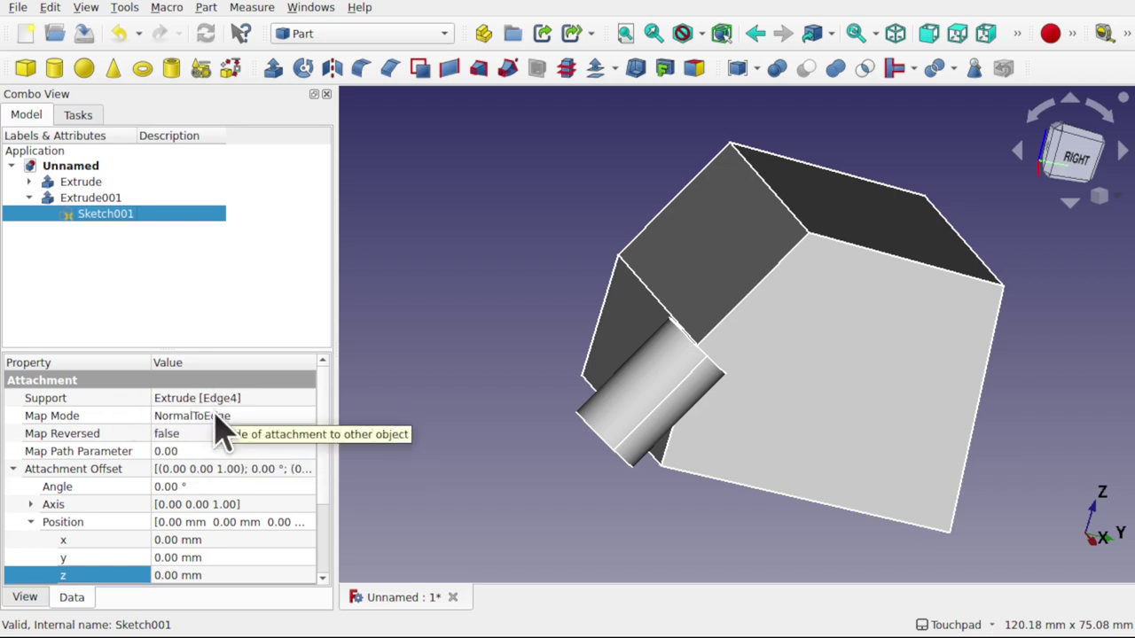
click(305, 417)
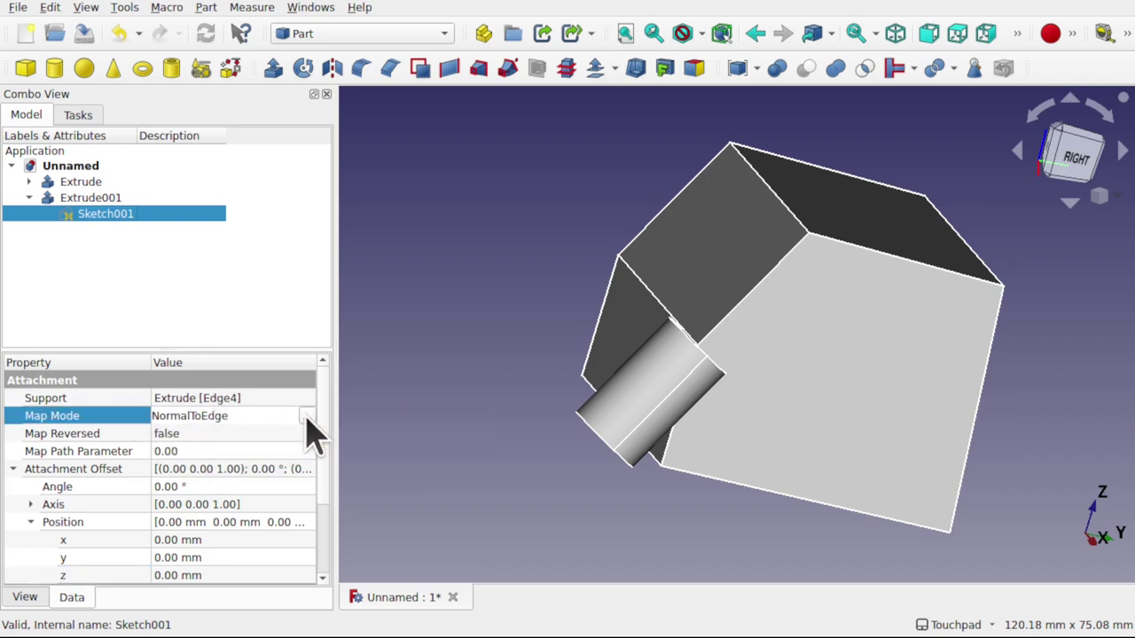
click(306, 416)
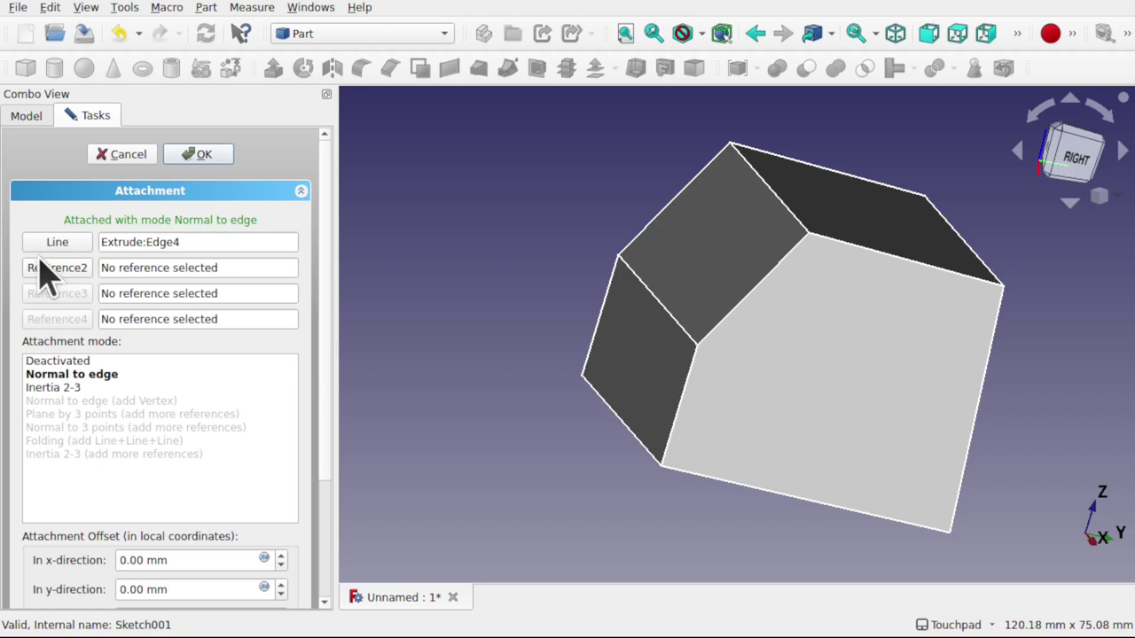
click(122, 156)
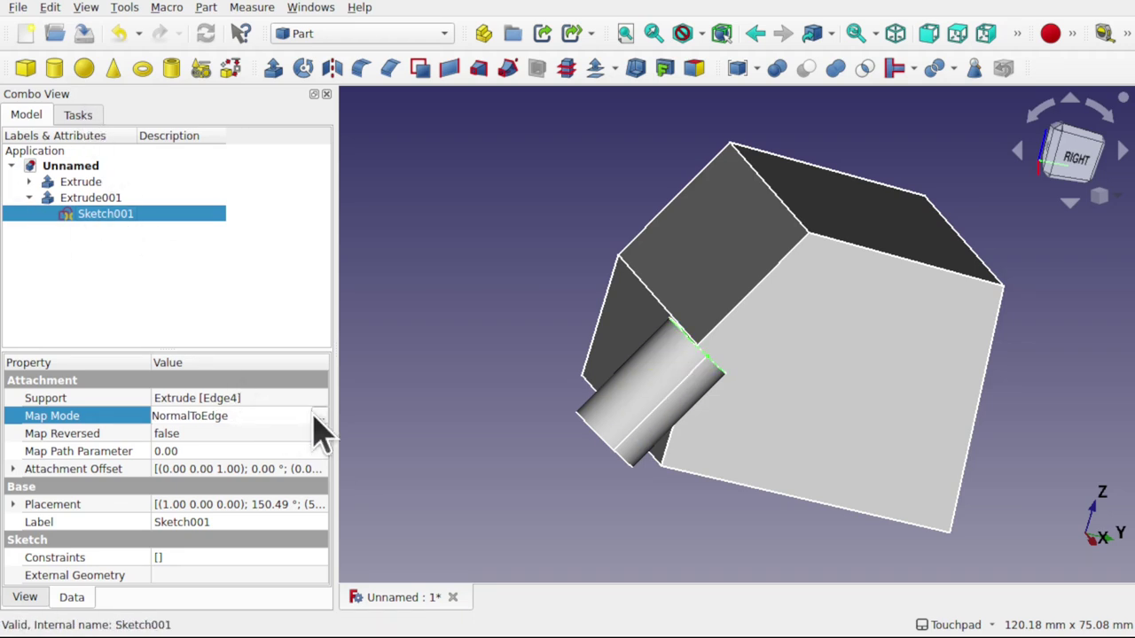
Edit the circle sketch's attachment and add the slanted edge's upper endpoint as the second reference.
click(319, 417)
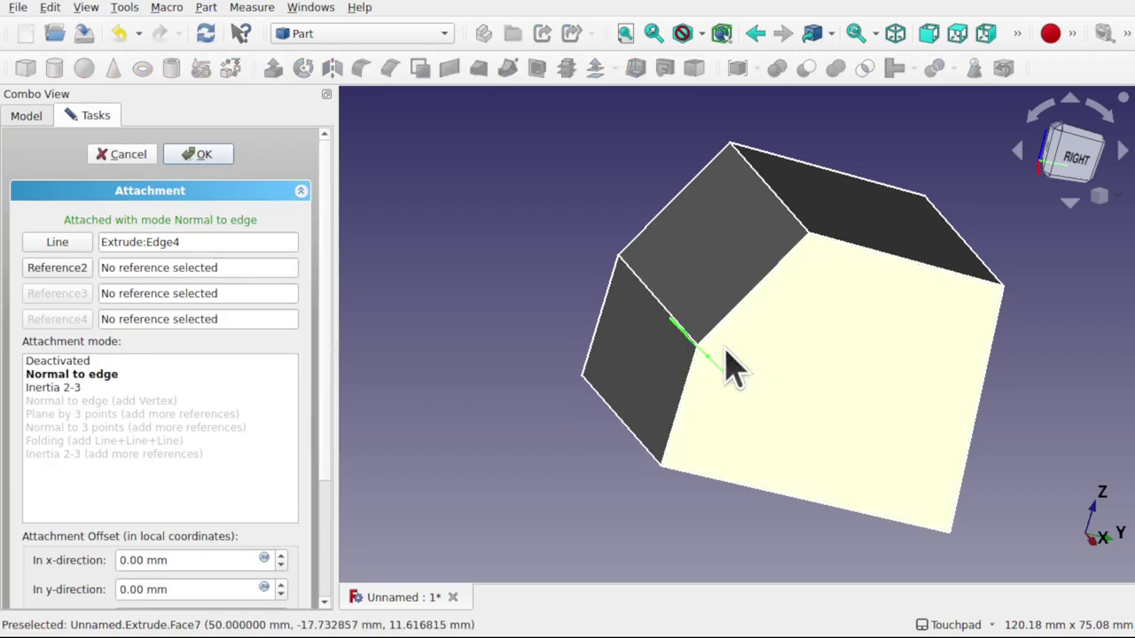
alt+drag(722, 367, 732, 344)
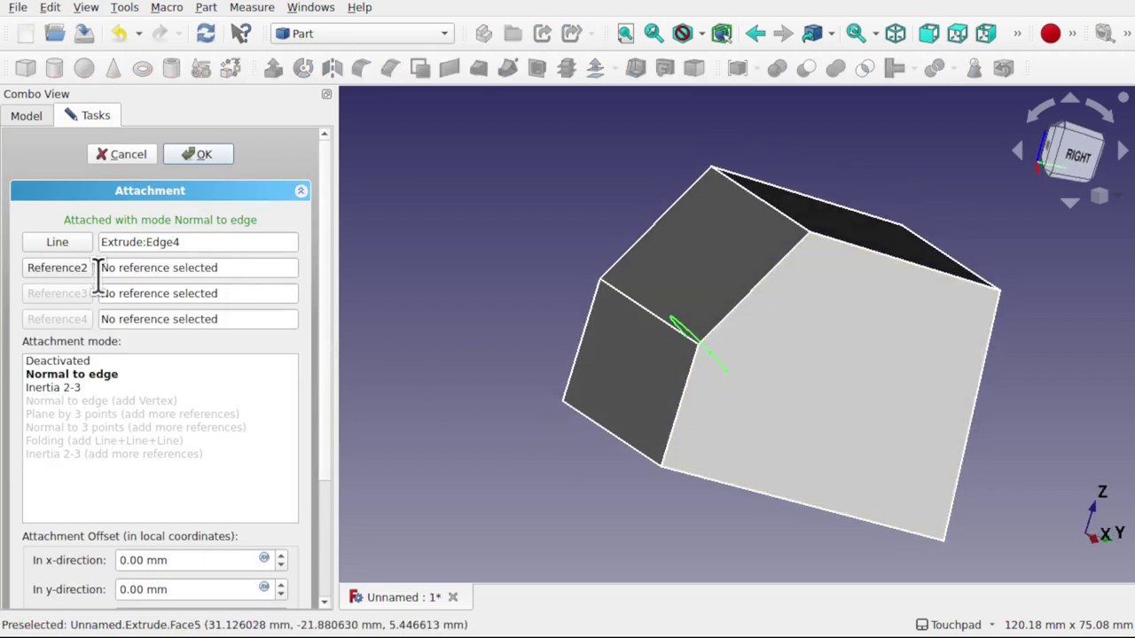
click(64, 269)
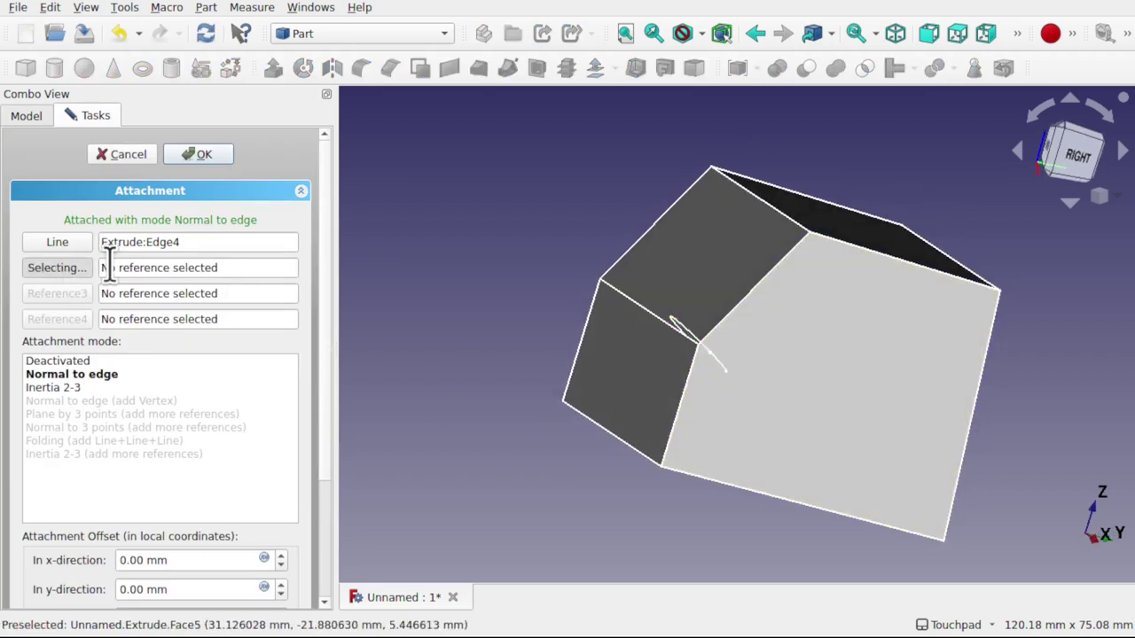
click(808, 239)
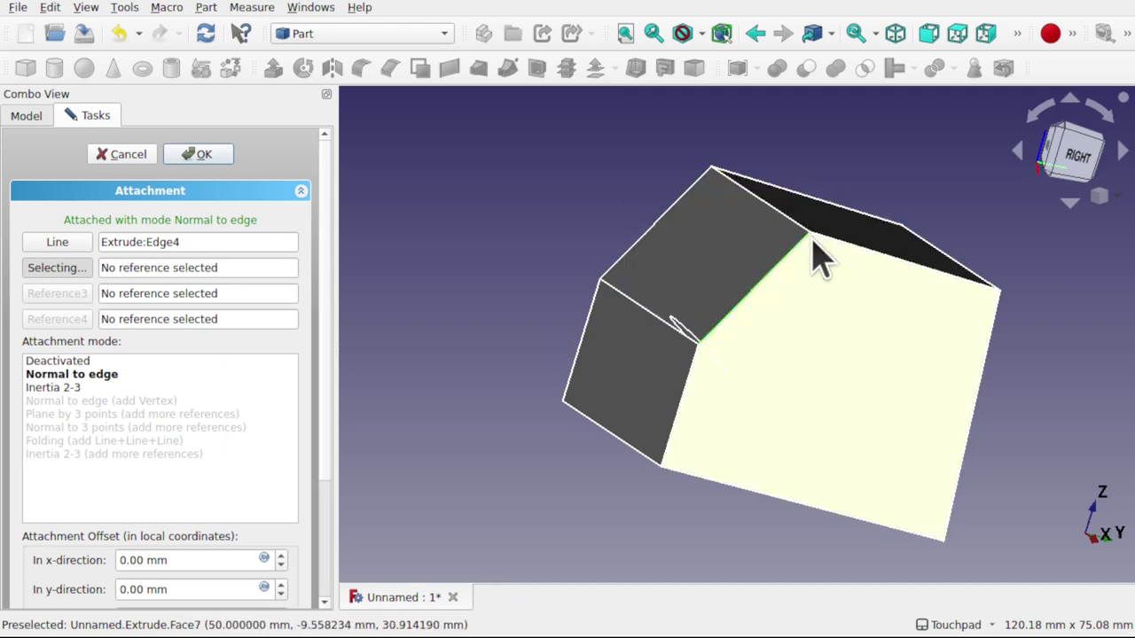
click(810, 234)
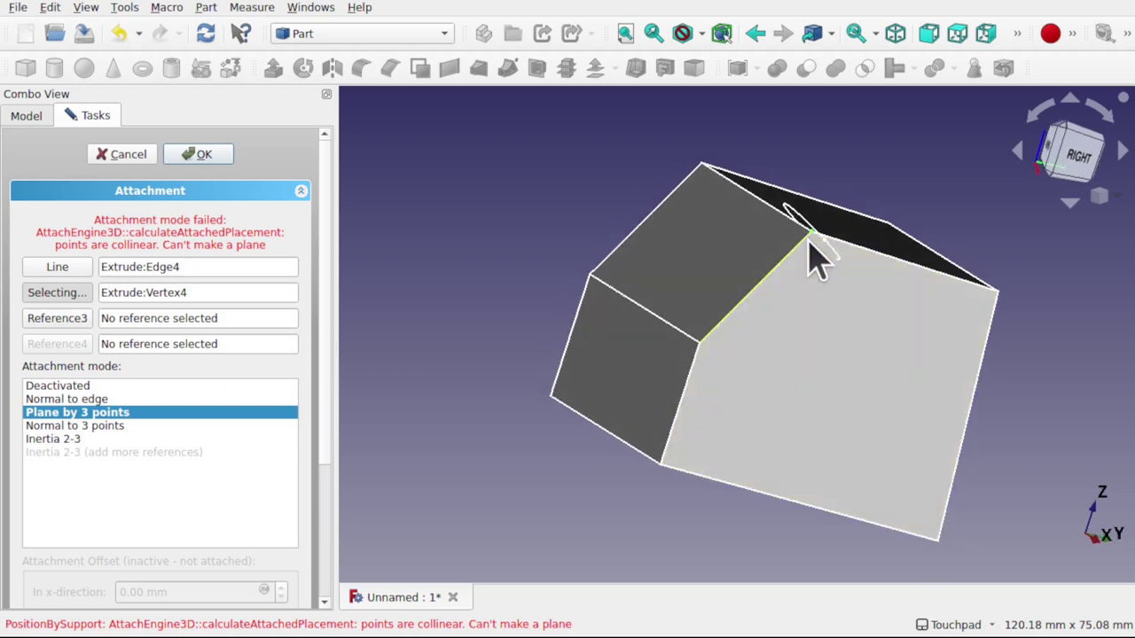
mouse_move(807, 241)
alt+mouse_down()
mouse_move(836, 180)
mouse_move(792, 236)
alt+mouse_up()
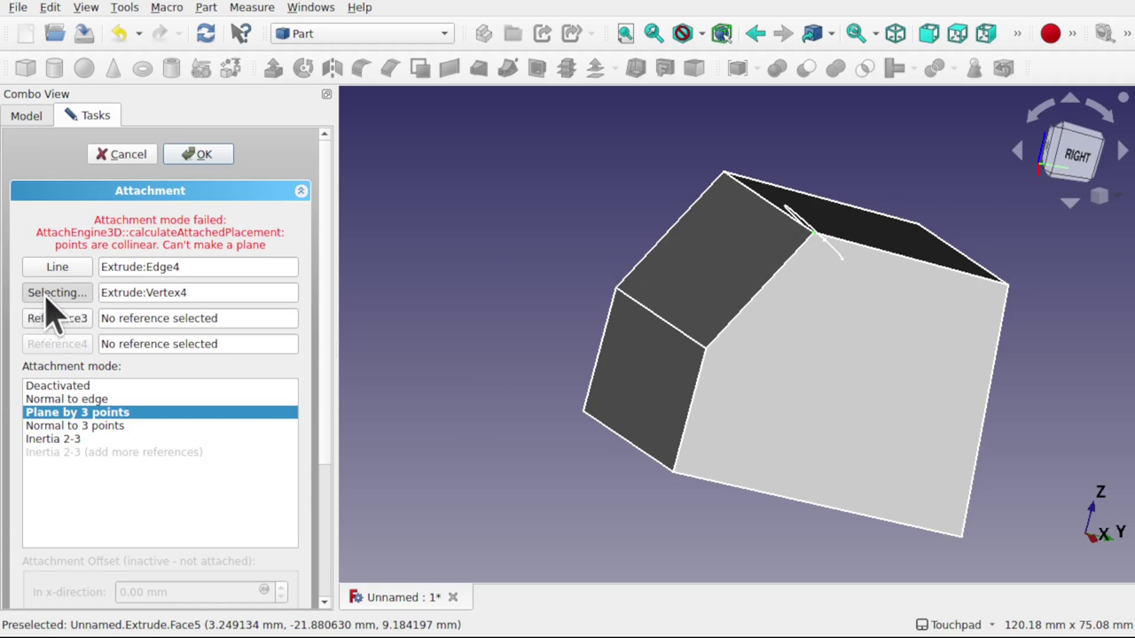
Change the second attachment reference to the slanted edge's lower endpoint and set the attachment mode to Normal to edge.
click(708, 346)
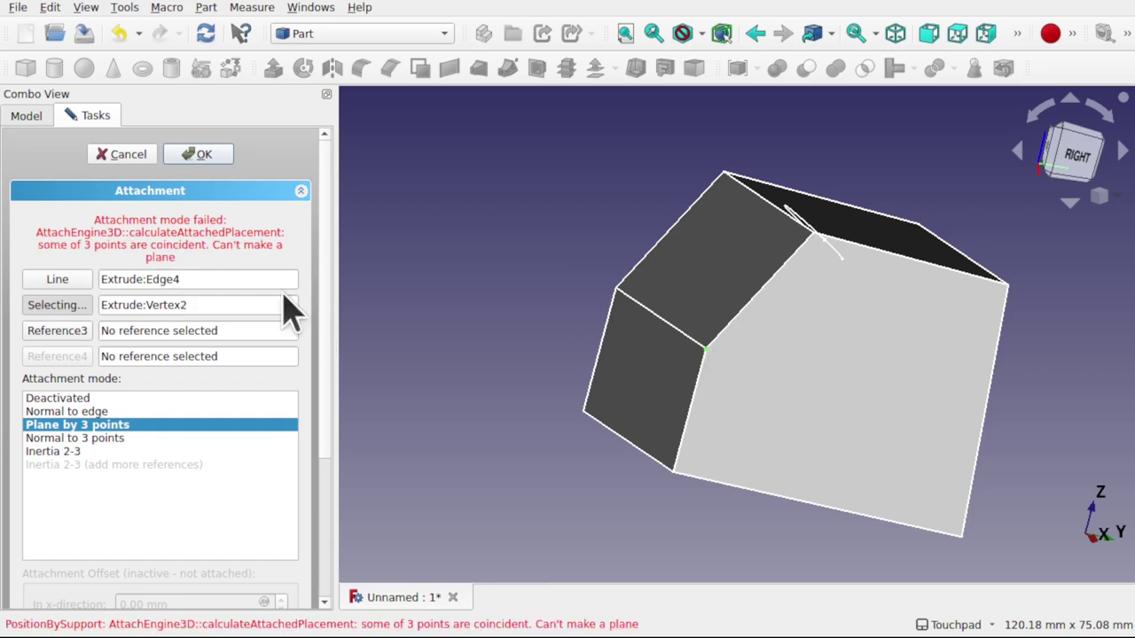
click(58, 307)
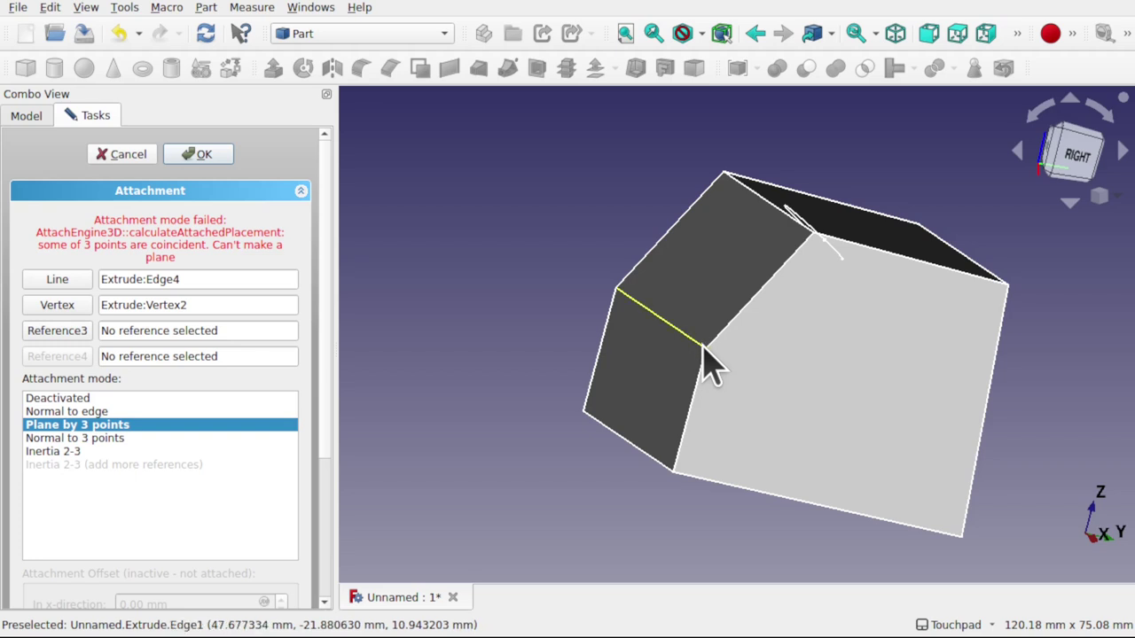
click(149, 401)
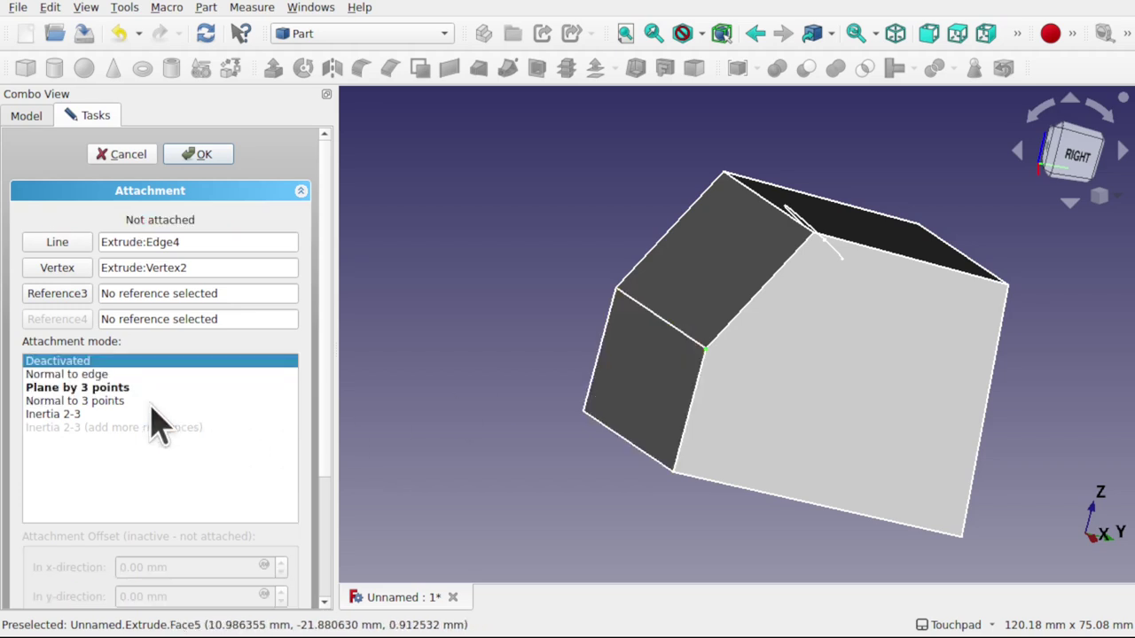
click(89, 374)
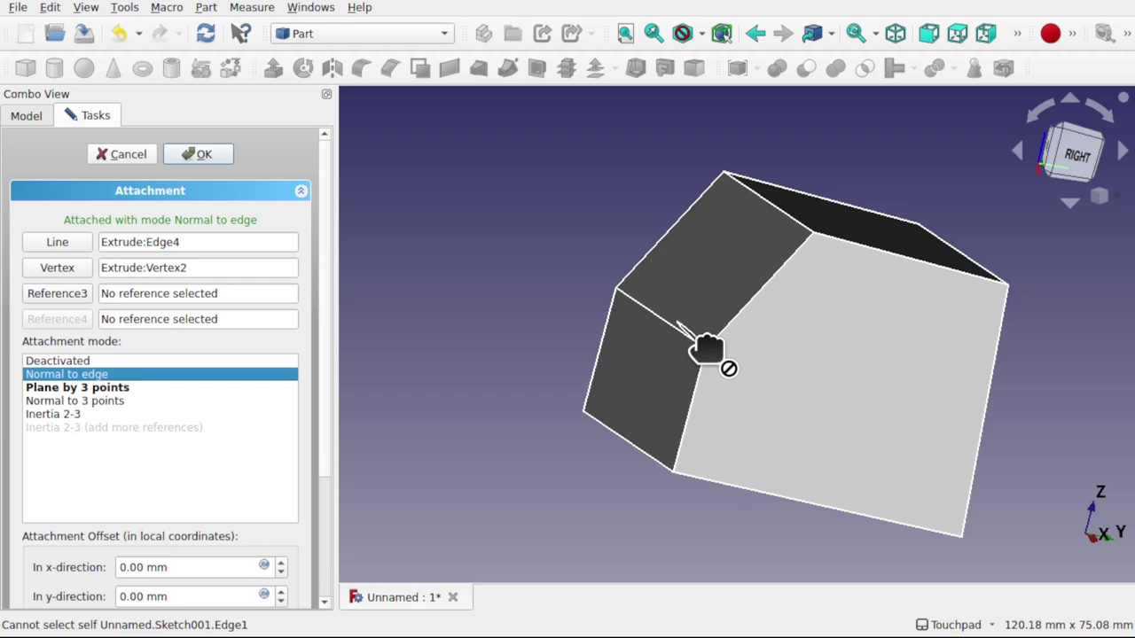
Replace the second attachment reference with the slanted edge's upper endpoint, Vertex4, and accept the attachment.
click(59, 268)
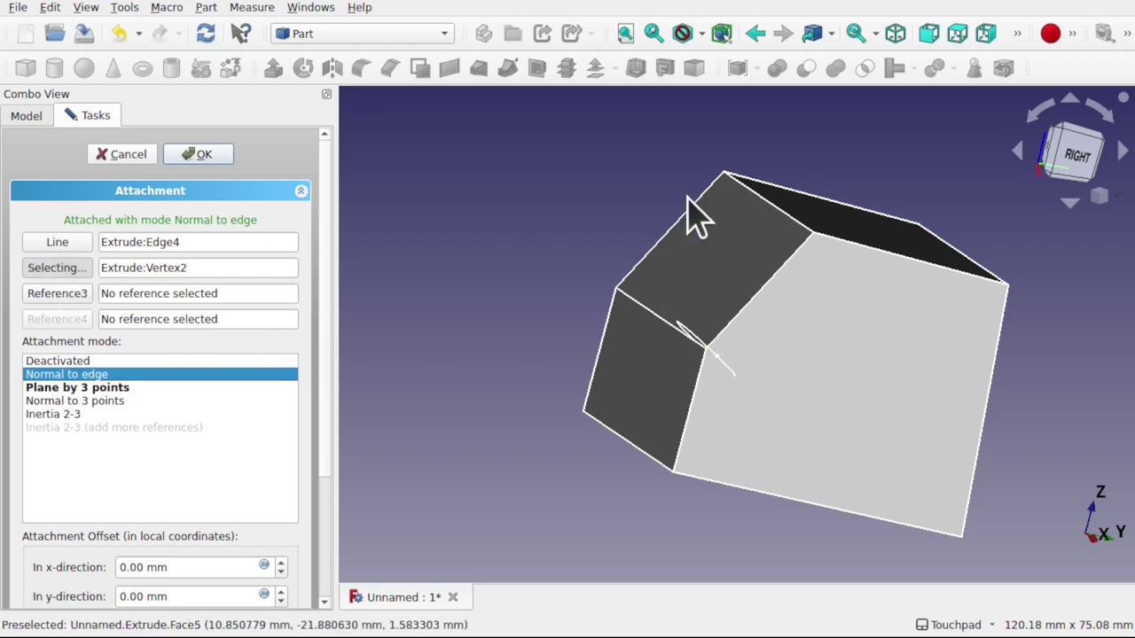
click(815, 232)
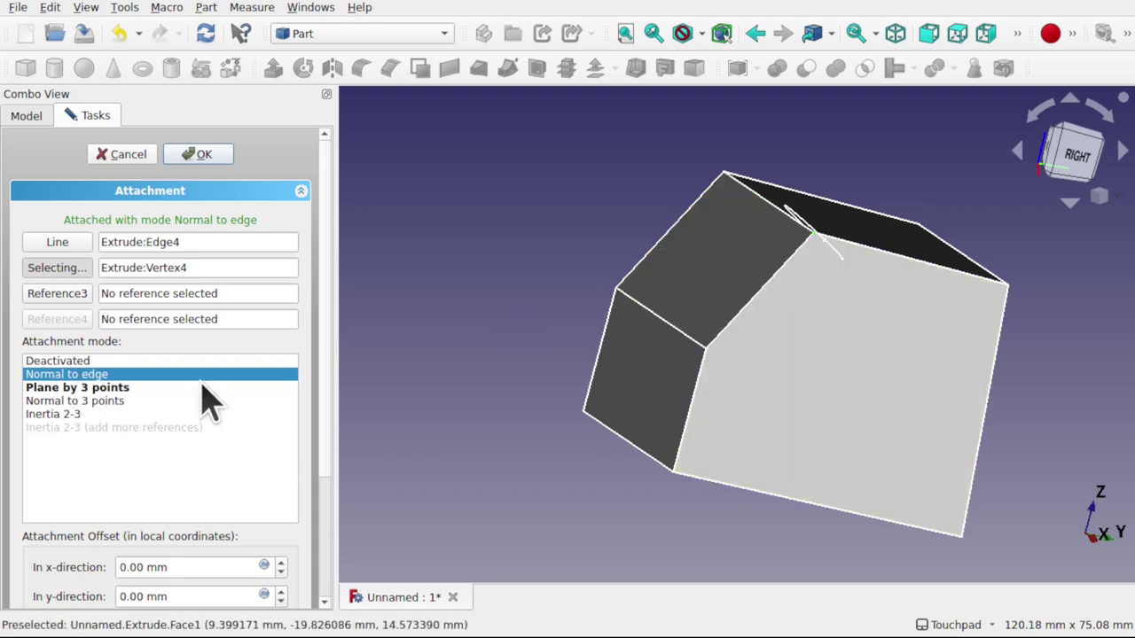
click(197, 156)
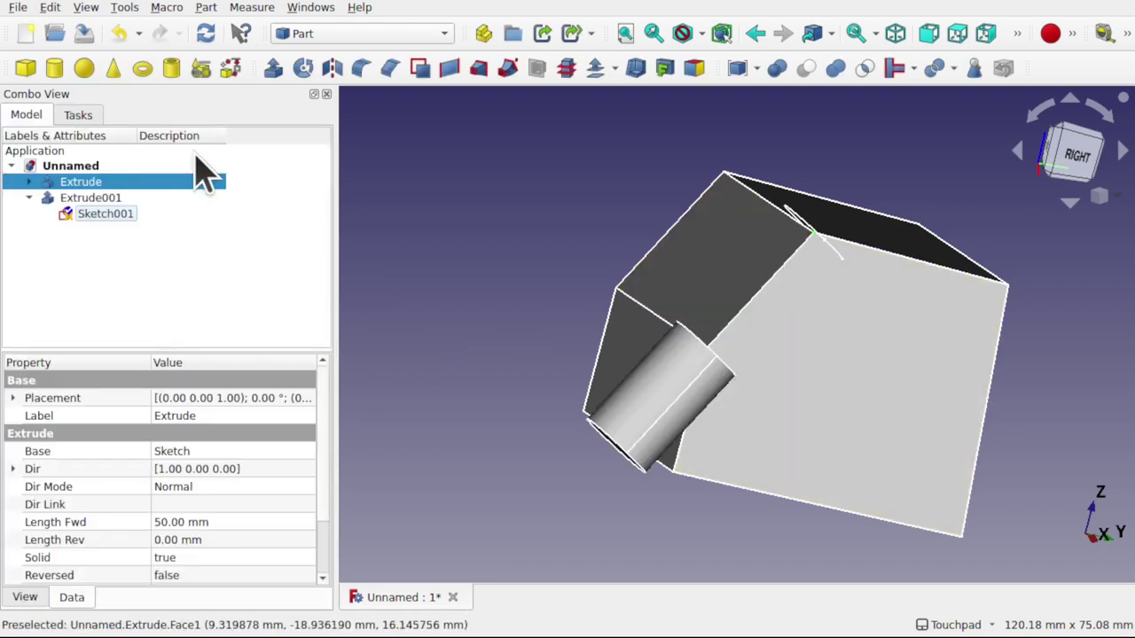
Refresh the document to recompute the cylinder extrusion from its reattached sketch.
click(124, 199)
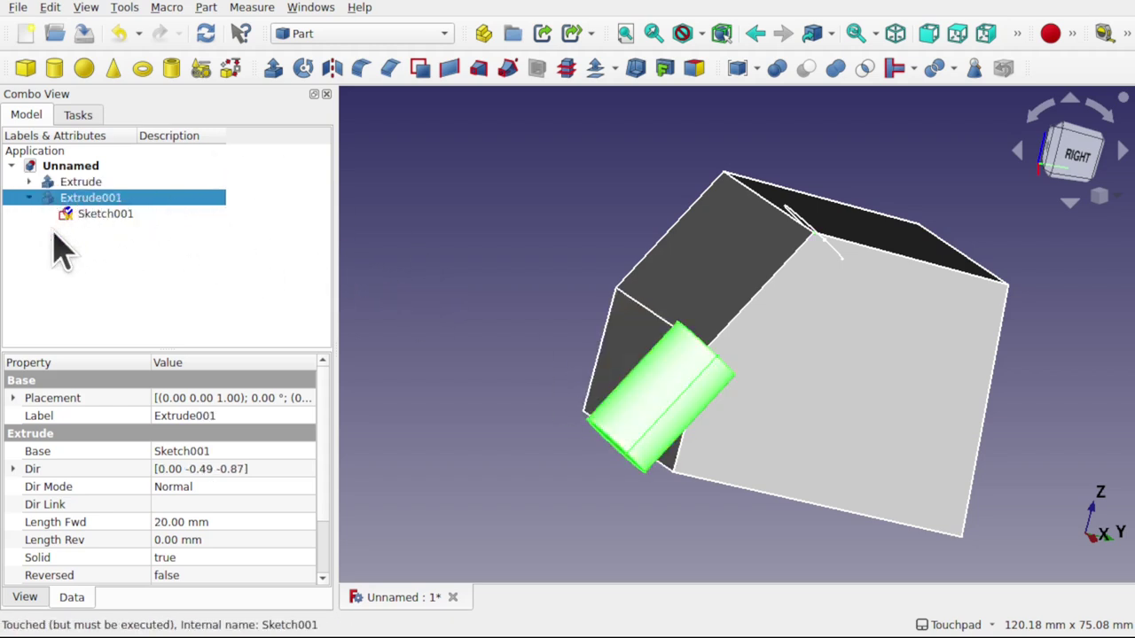
click(50, 7)
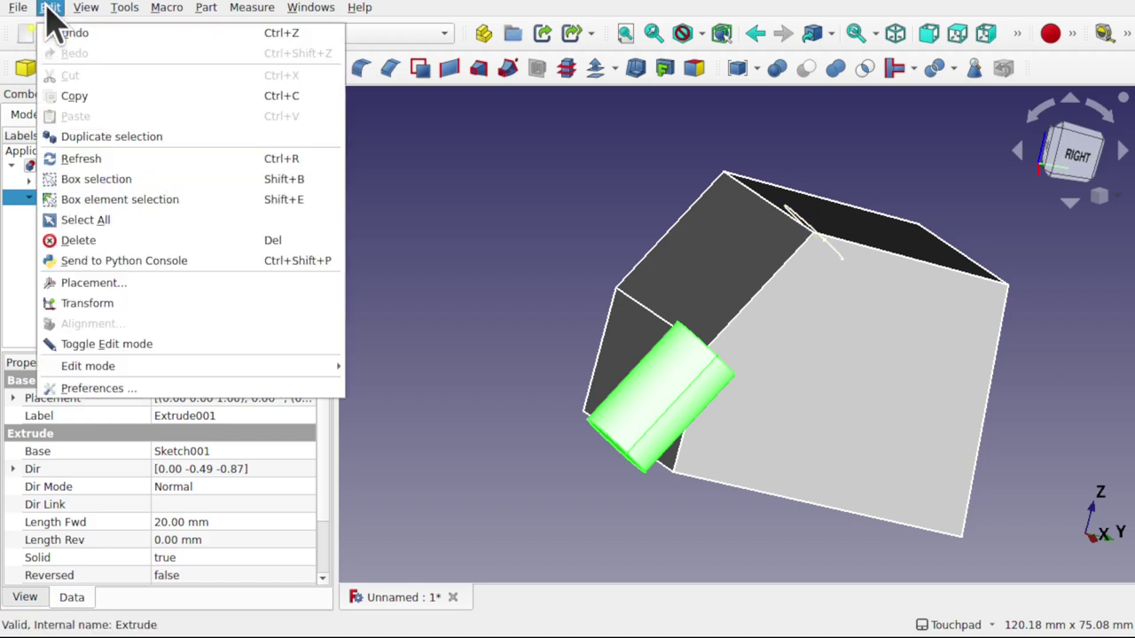
click(89, 159)
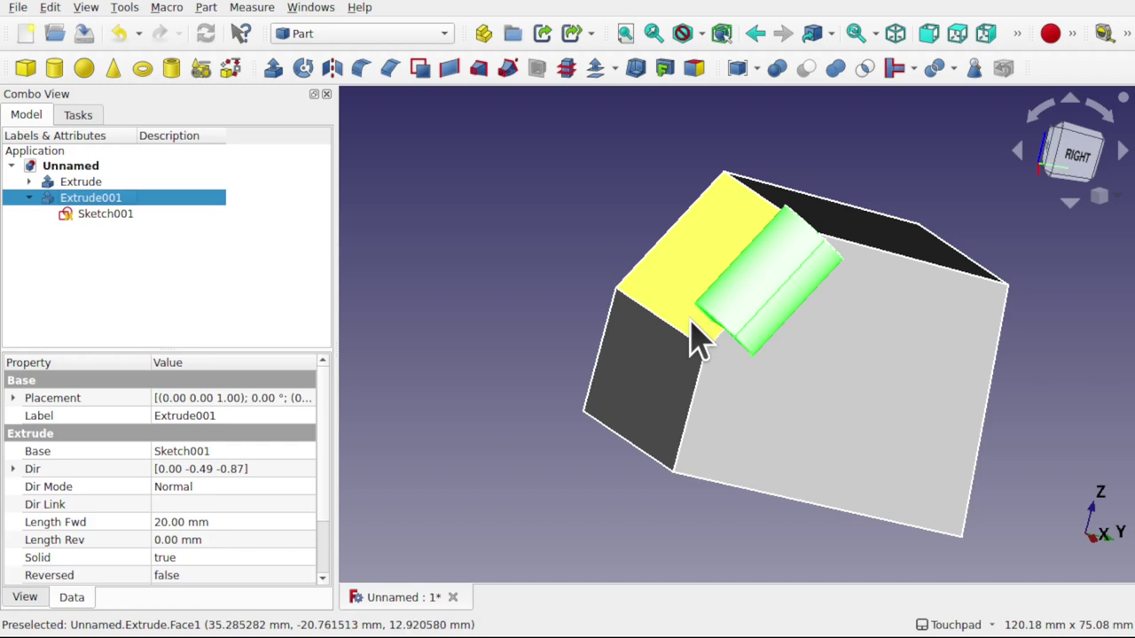
alt+drag(803, 232, 811, 260)
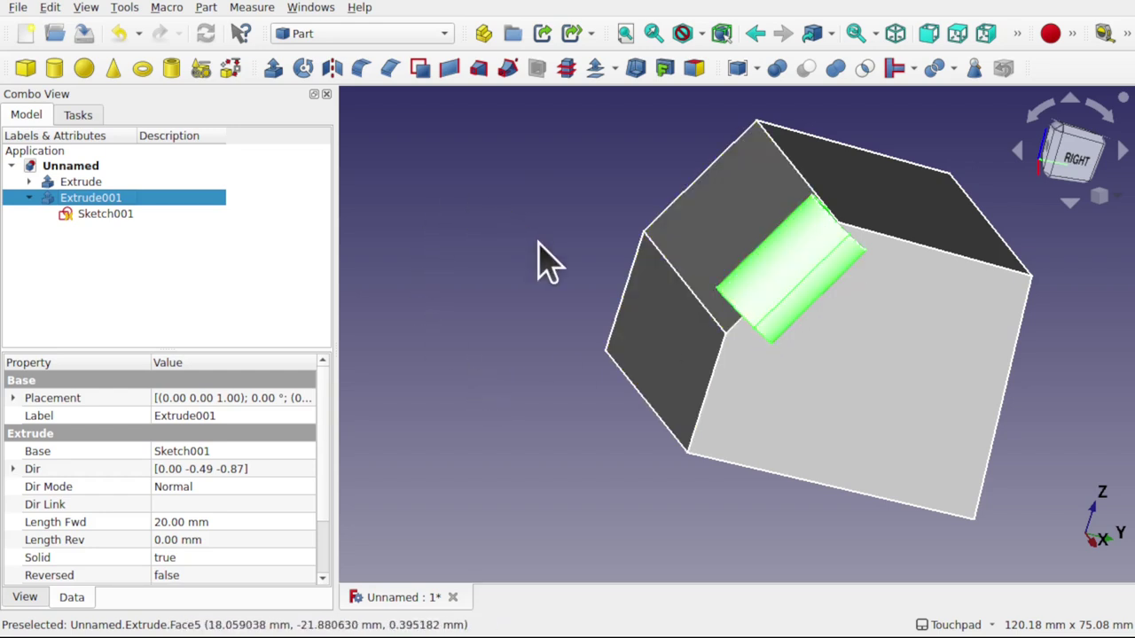
Reopen the circle sketch's attachment and change its second reference to the slanted edge's lower endpoint, Vertex2.
click(105, 214)
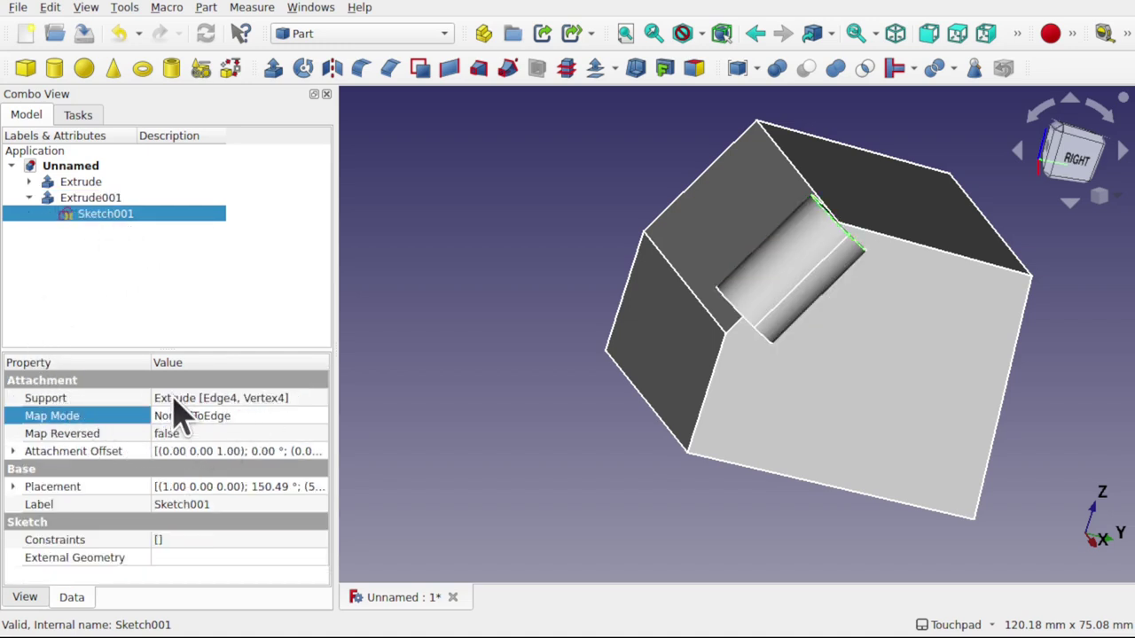
click(316, 418)
click(319, 417)
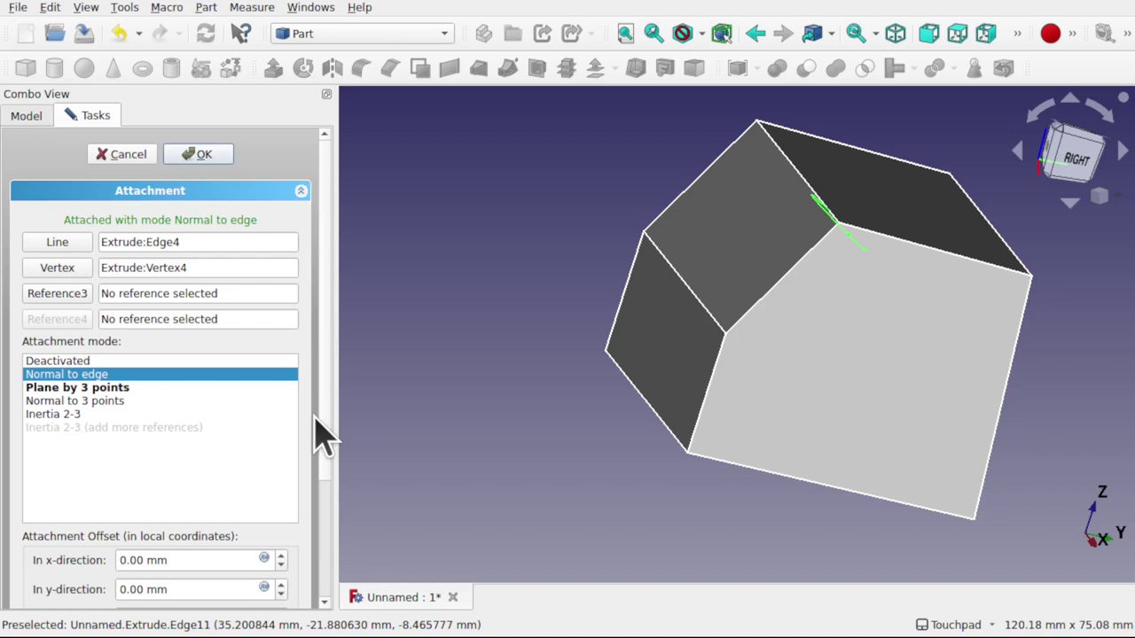
click(68, 270)
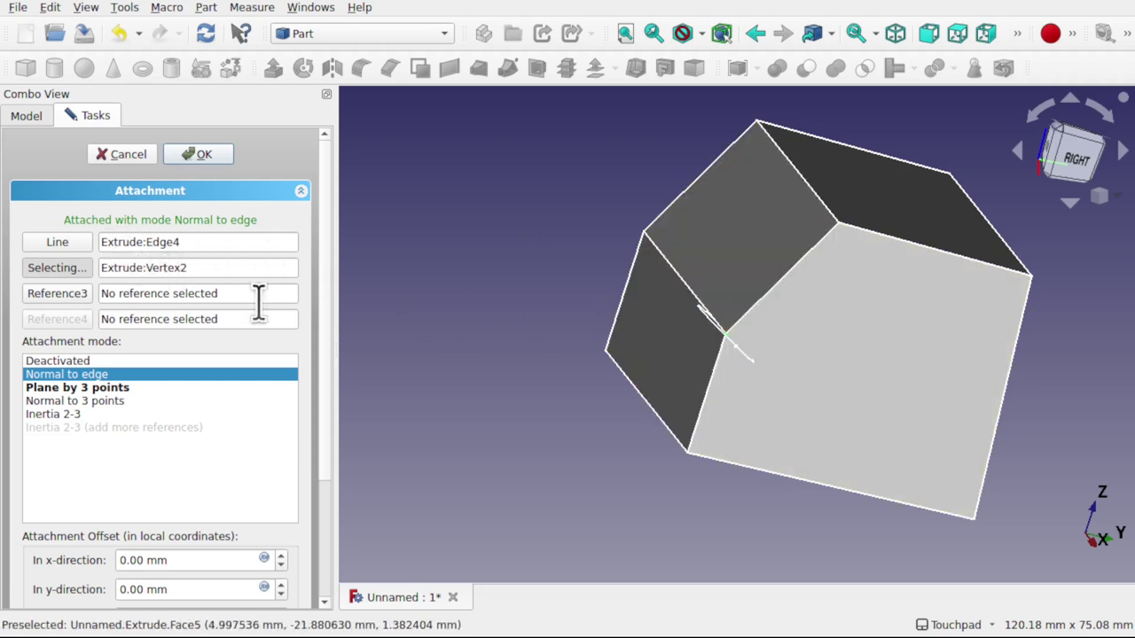
Add the upper endpoint, Vertex4, as third attachment reference, apply the Inertia 2-3 mode, and select the circle sketch in the tree.
click(53, 295)
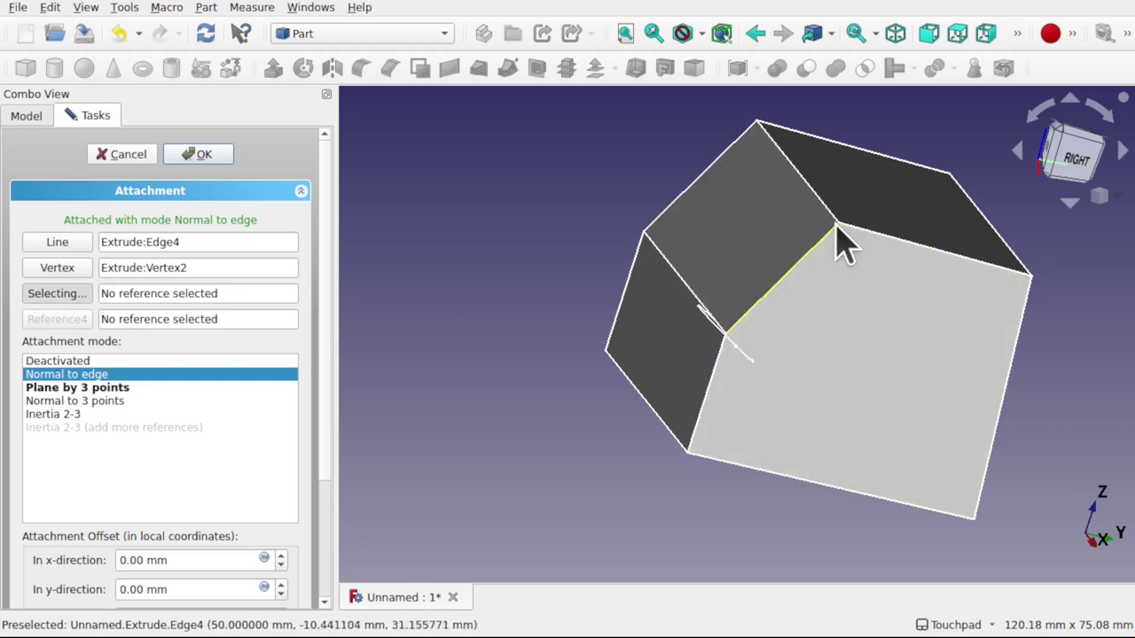
click(838, 222)
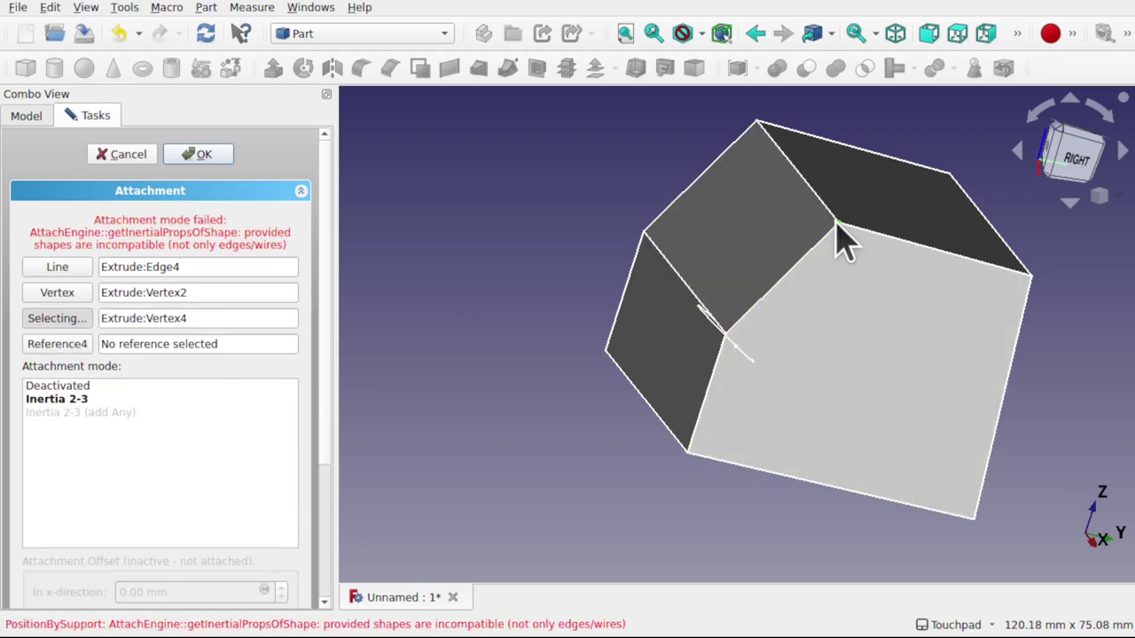
click(62, 399)
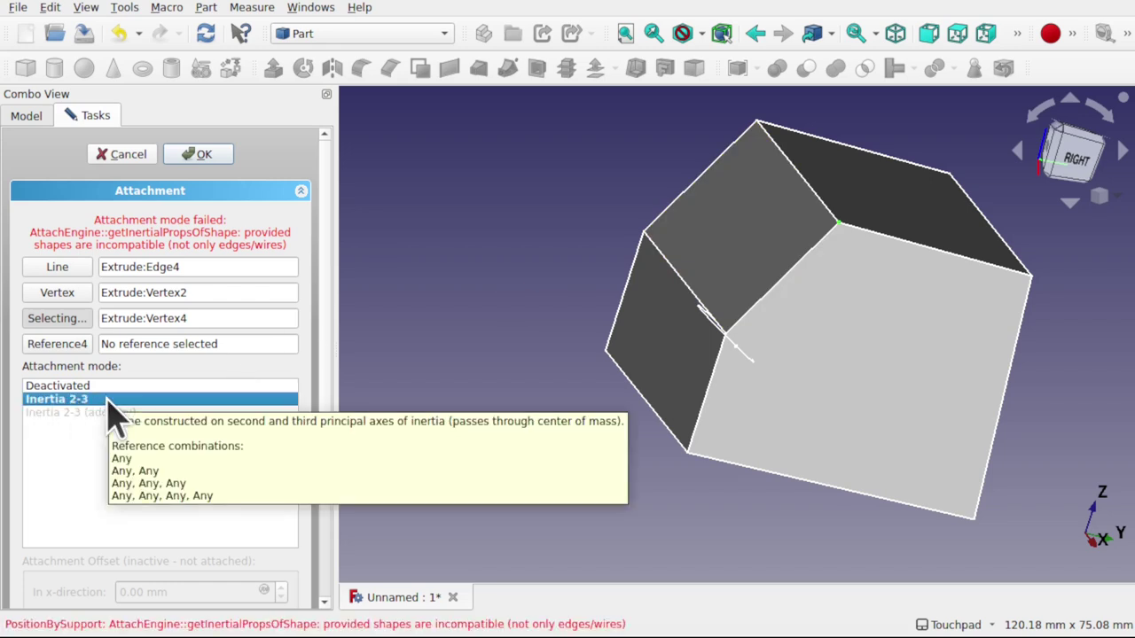
click(208, 157)
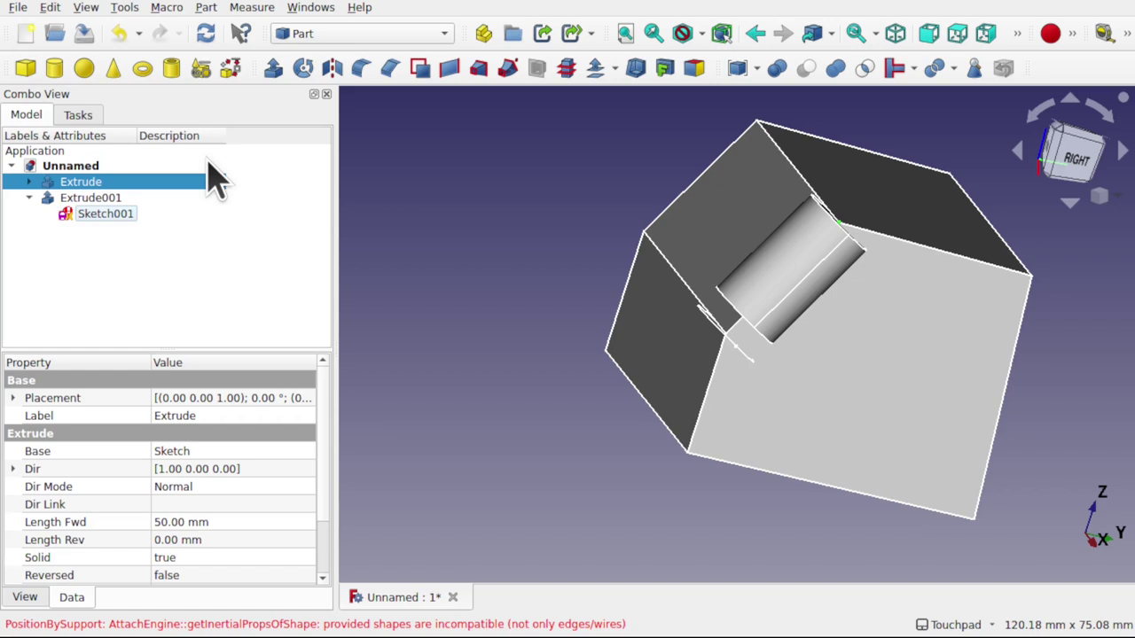
mouse_move(60, 219)
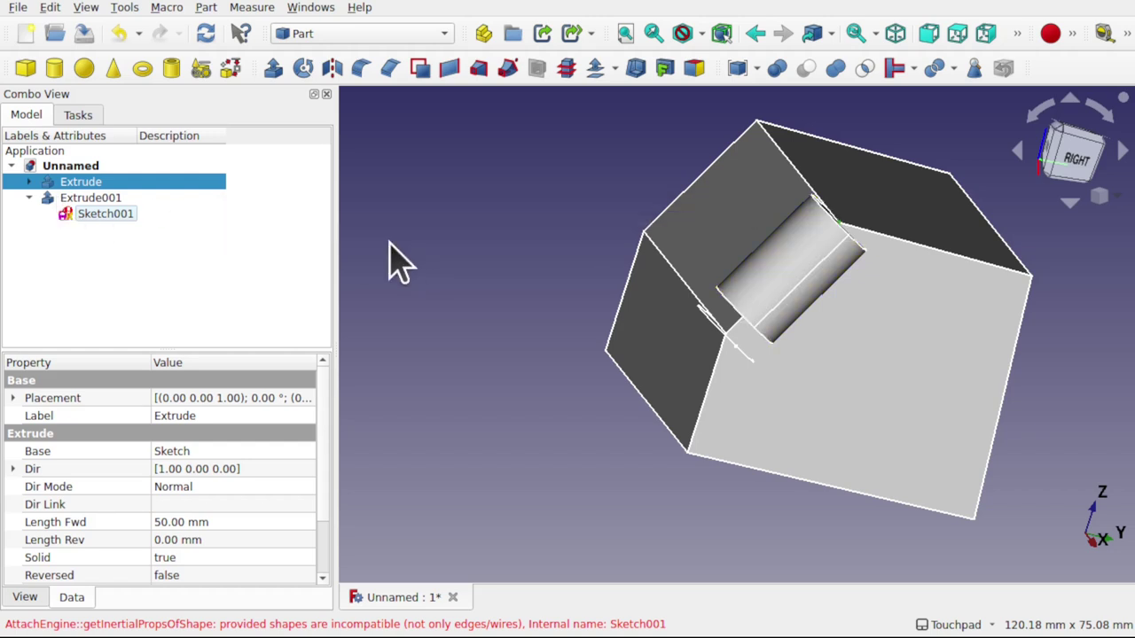
click(82, 218)
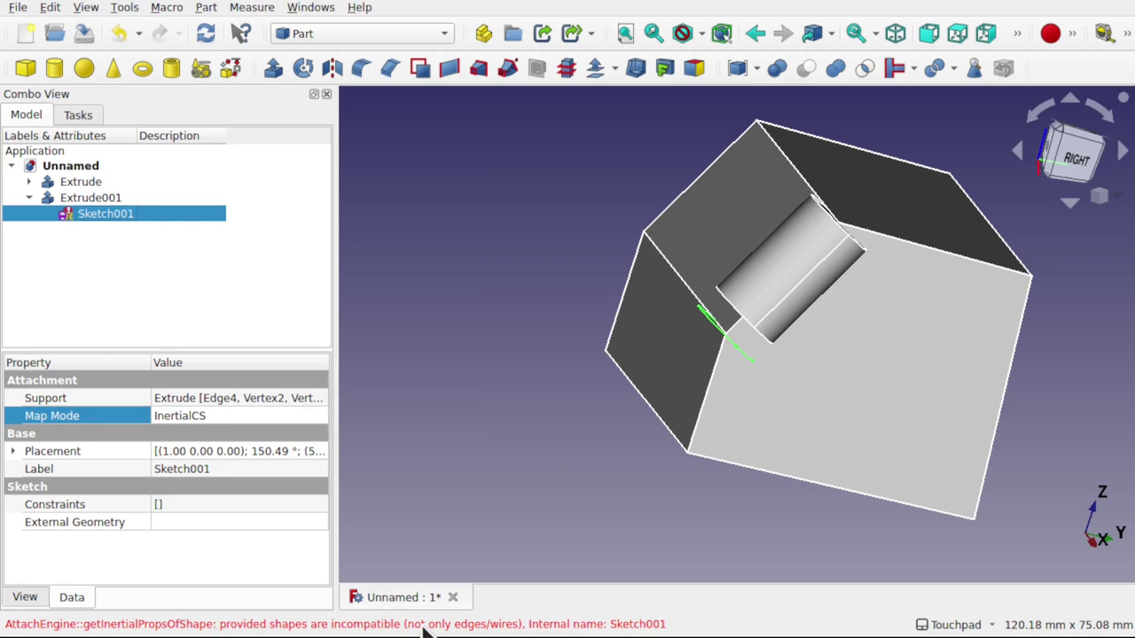
Check which objects the circle sketch's attachment Support links to, leaving the links as they are.
click(323, 399)
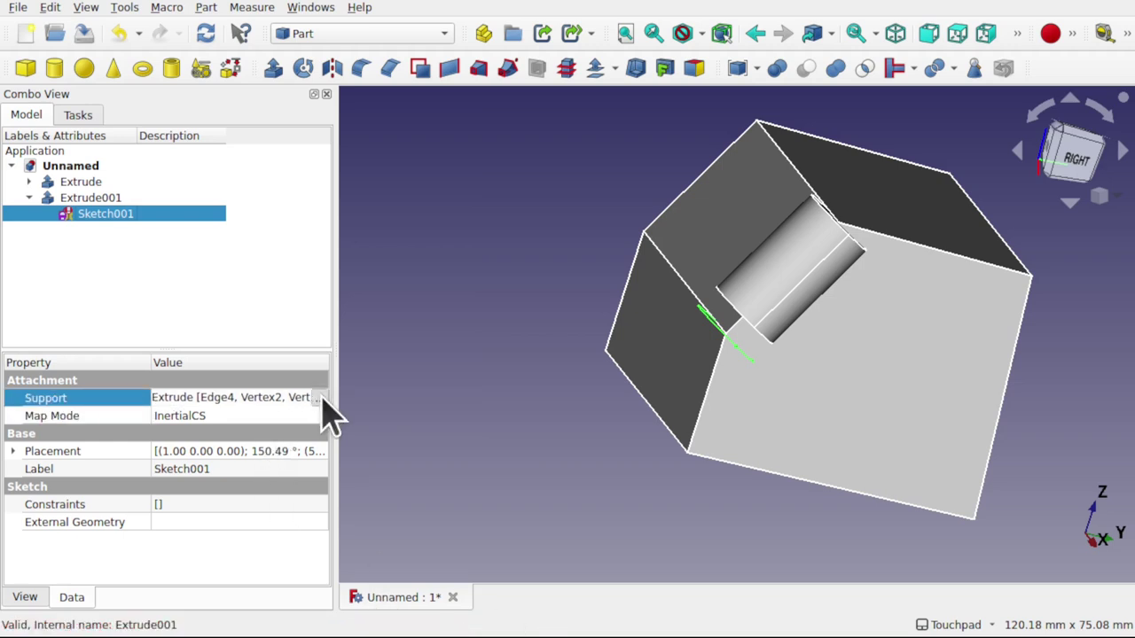
click(318, 398)
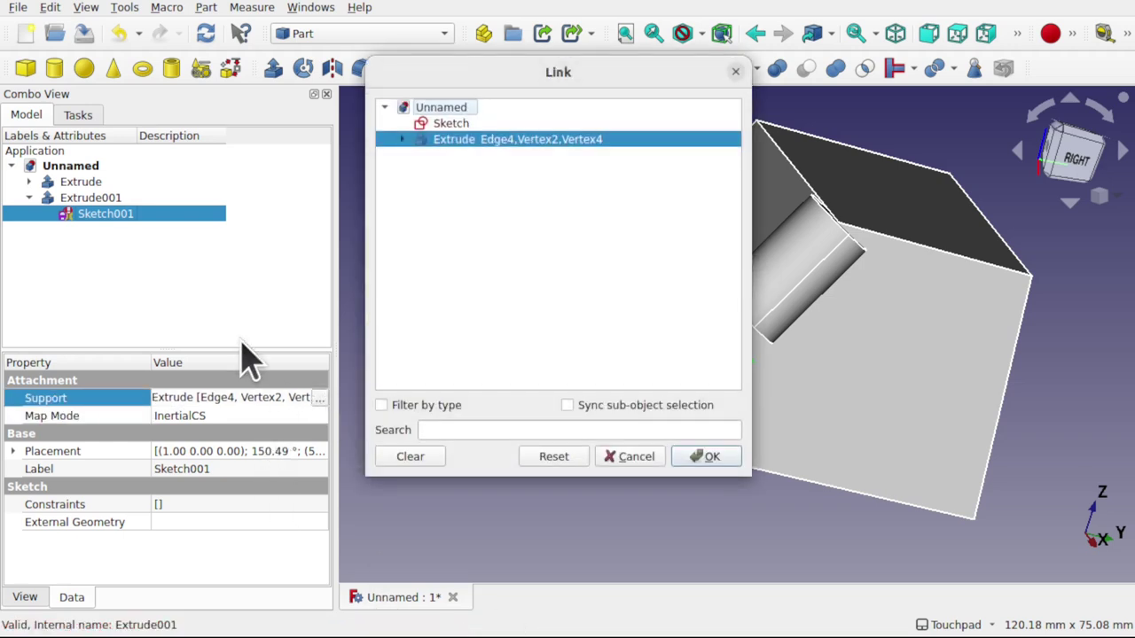
click(632, 470)
Reopen the circle sketch's attachment, remove the third reference Vertex4, and switch the mode to Normal to edge.
click(314, 418)
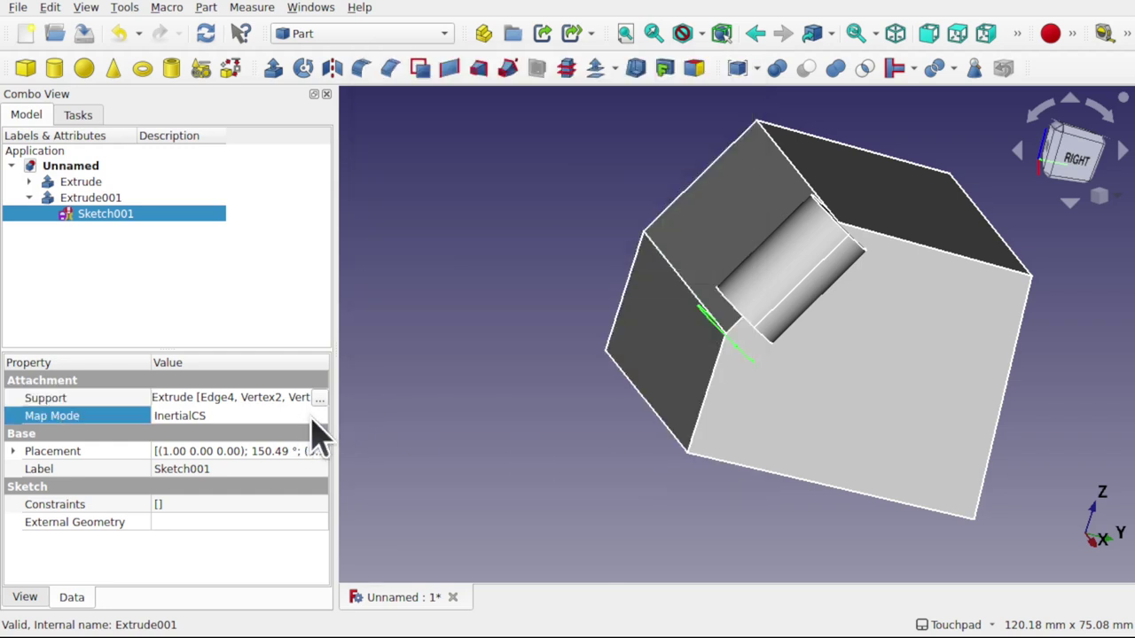
click(319, 416)
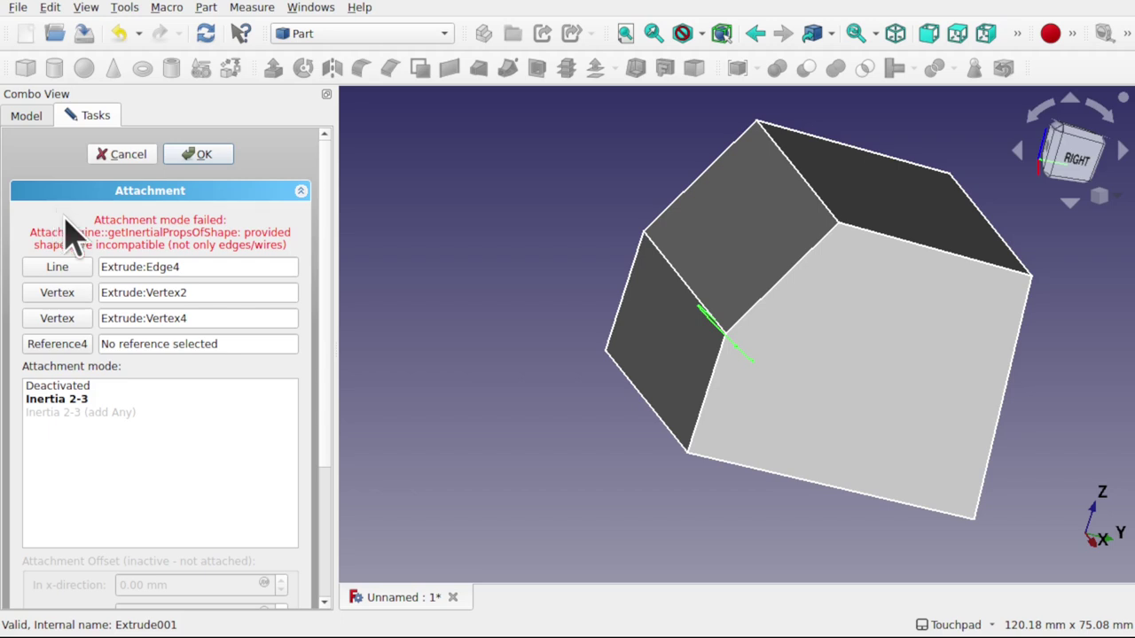
drag(221, 324, 56, 327)
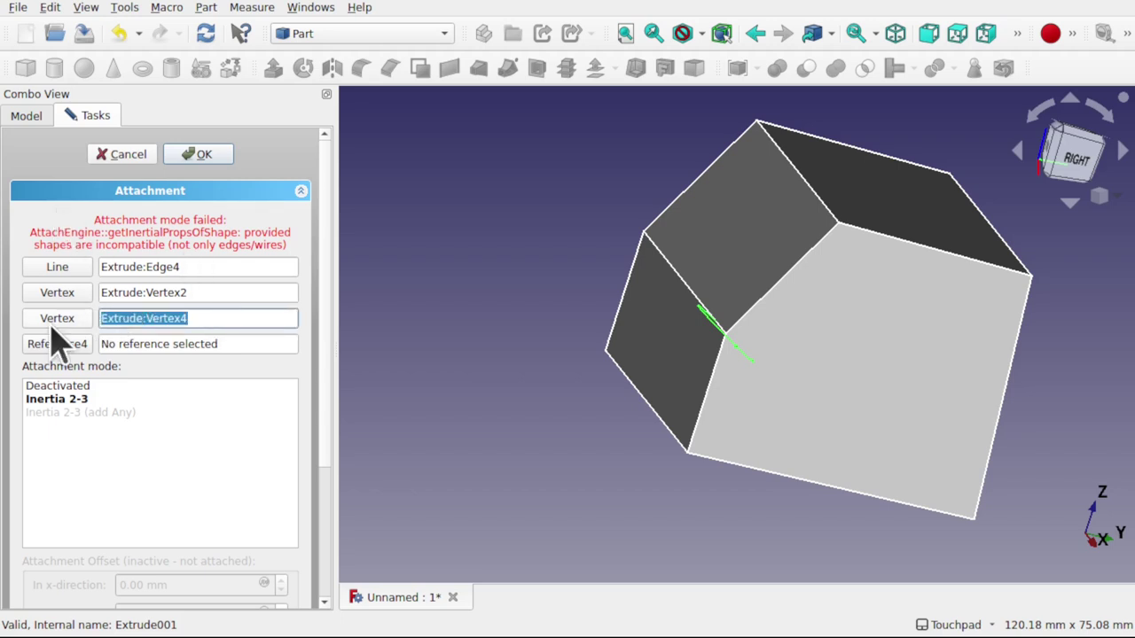
key(BackSpace)
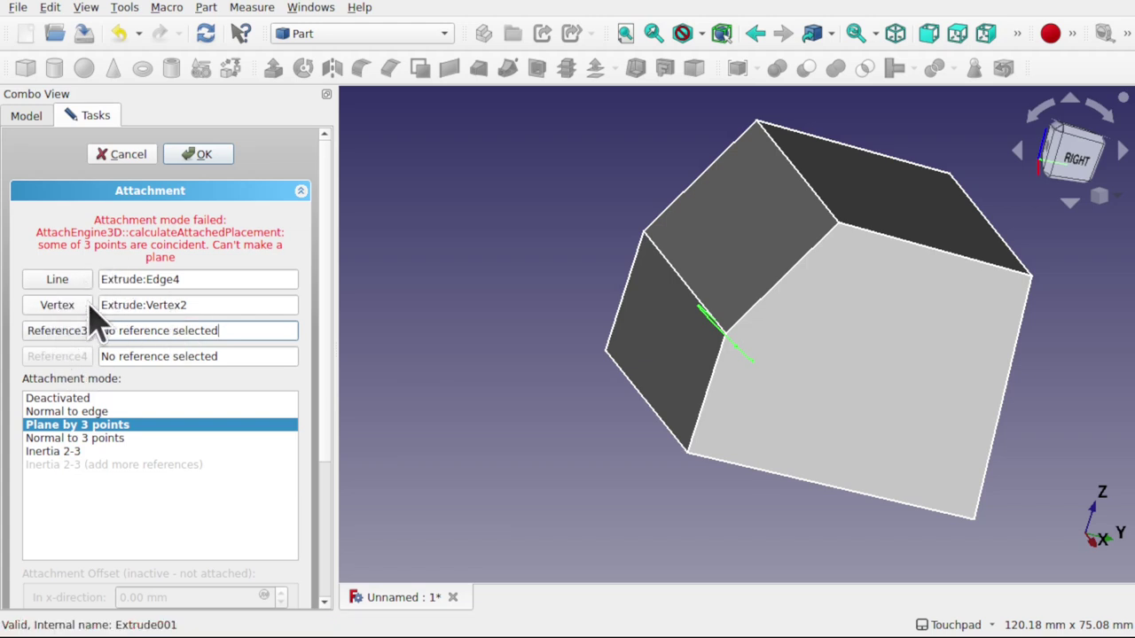
click(84, 413)
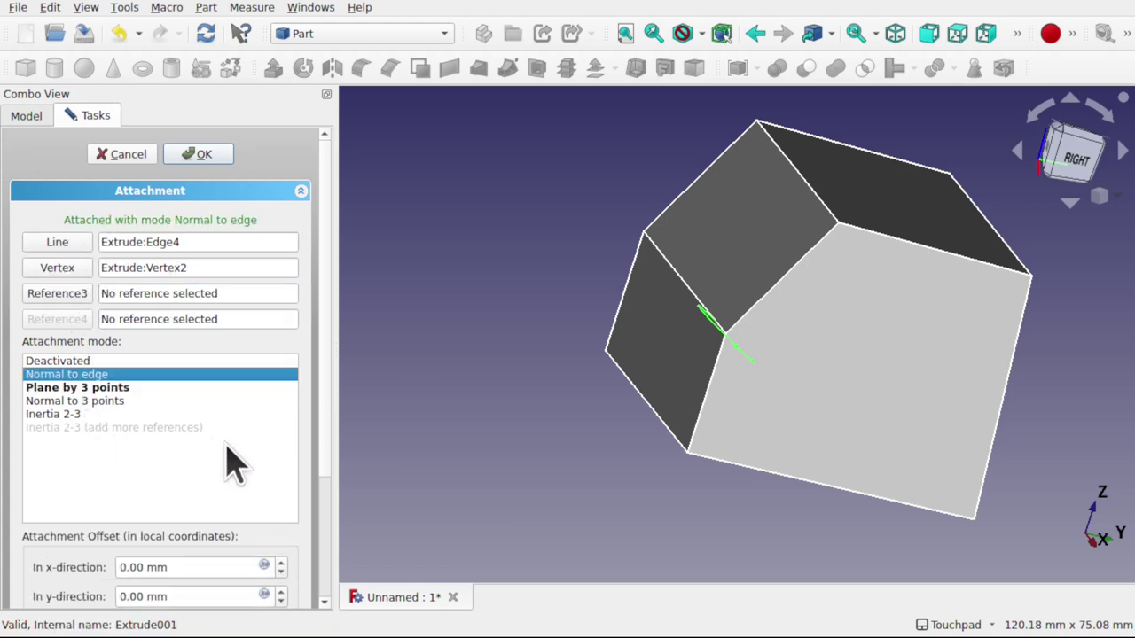
Clear the remaining Vertex2 and Edge4 references from the circle sketch's attachment.
drag(225, 268, 53, 271)
key(BackSpace)
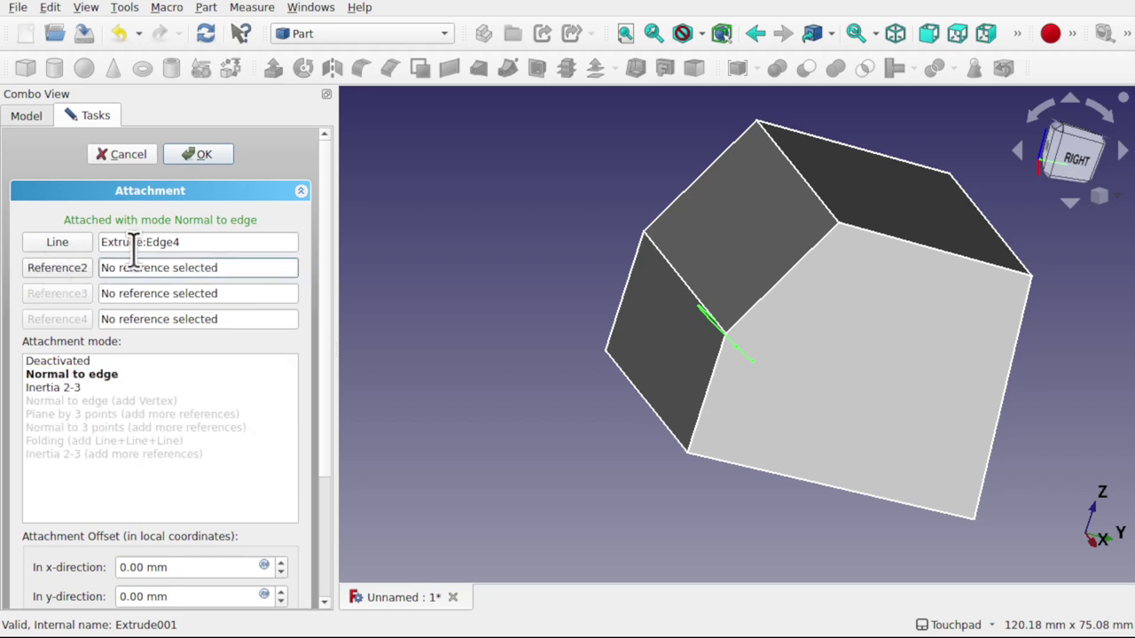
click(213, 242)
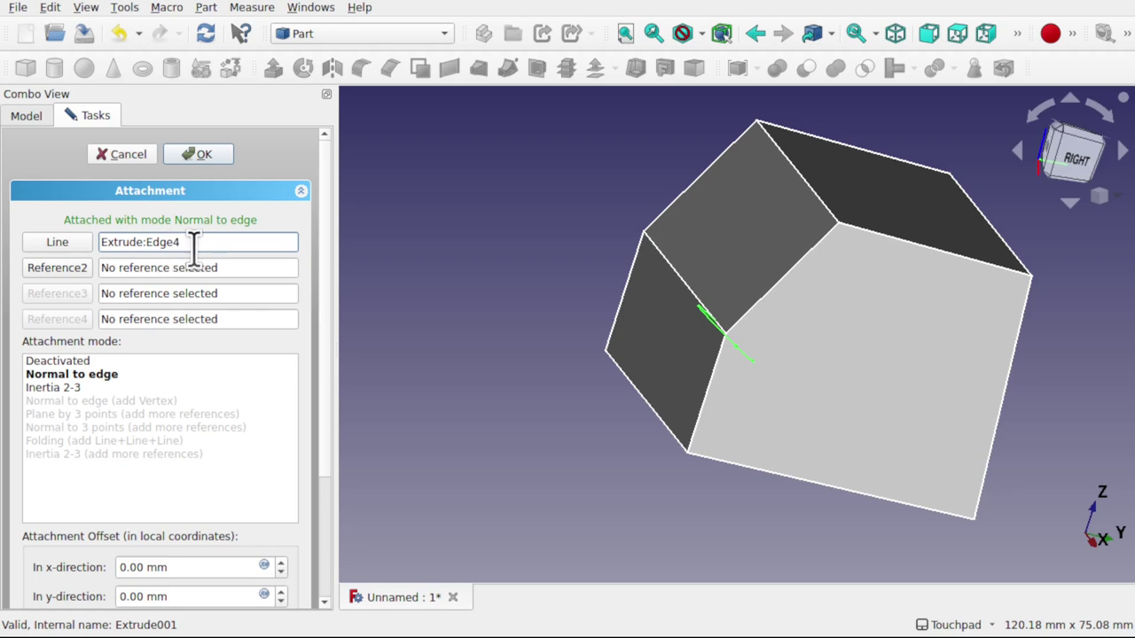
drag(194, 251, 48, 244)
key(BackSpace)
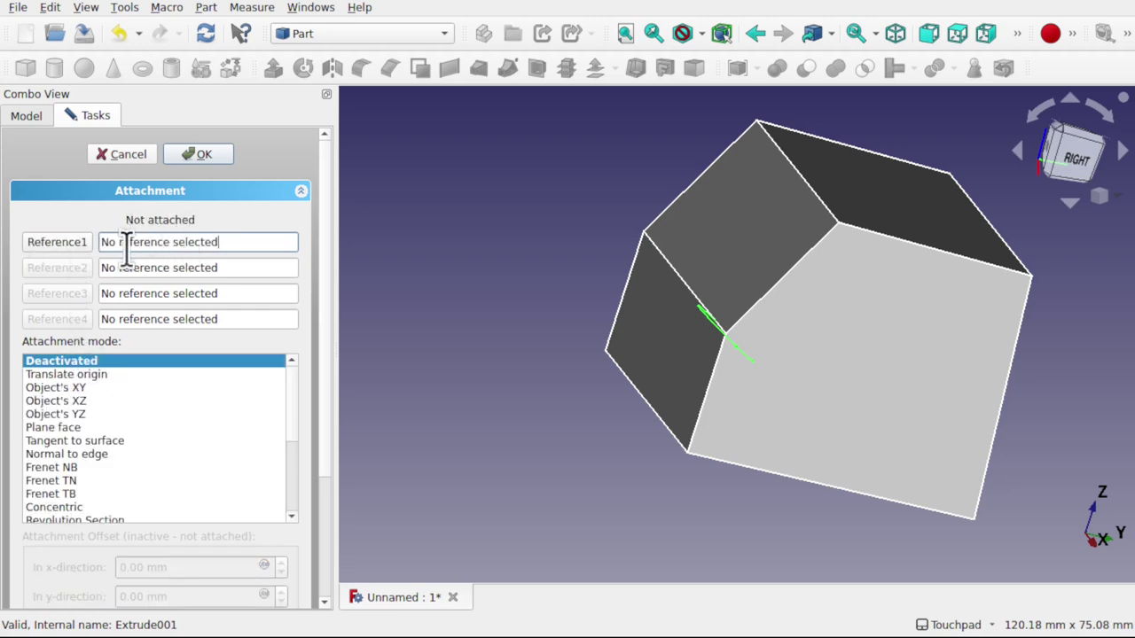
Try Vertex4 and Vertex1 in turn as the only attachment reference with Translate origin, and discard the attachment changes.
click(82, 243)
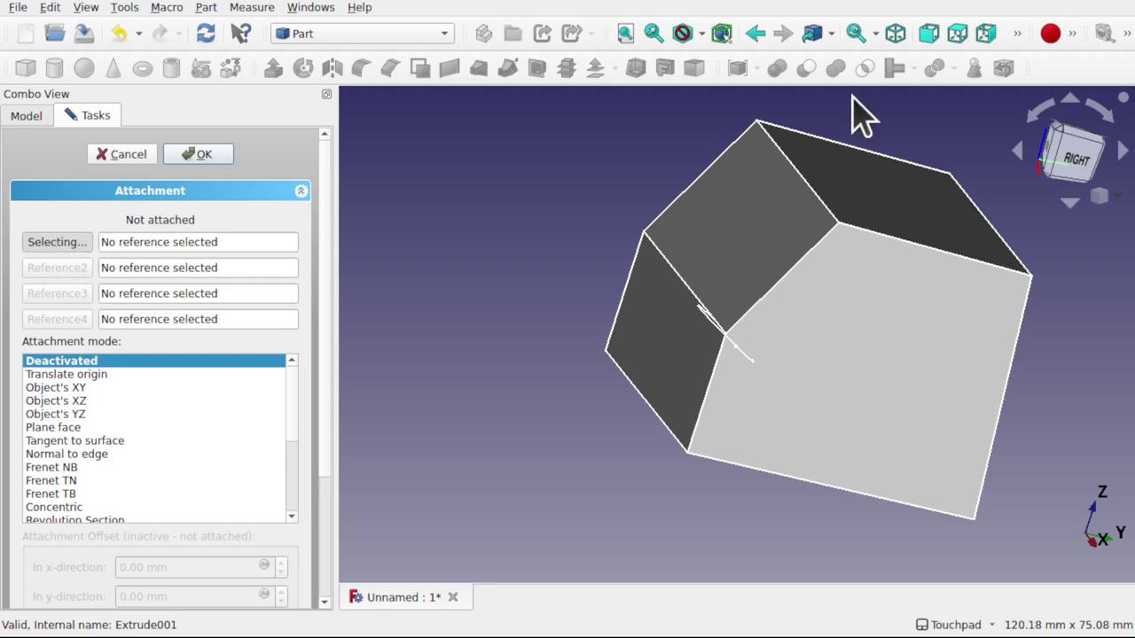
click(837, 222)
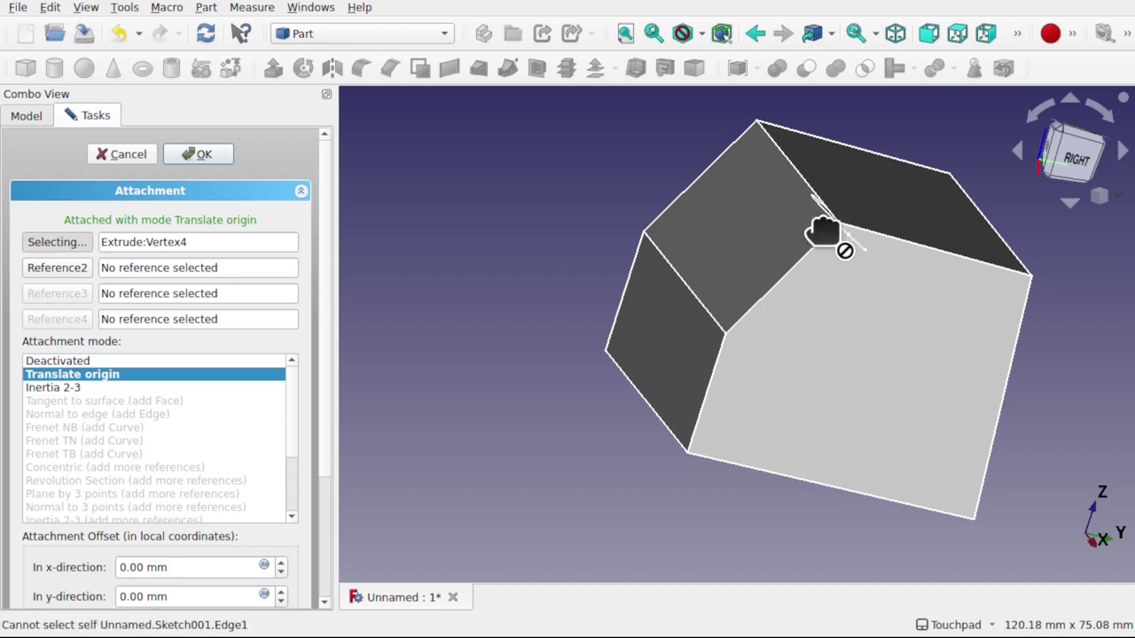
click(191, 241)
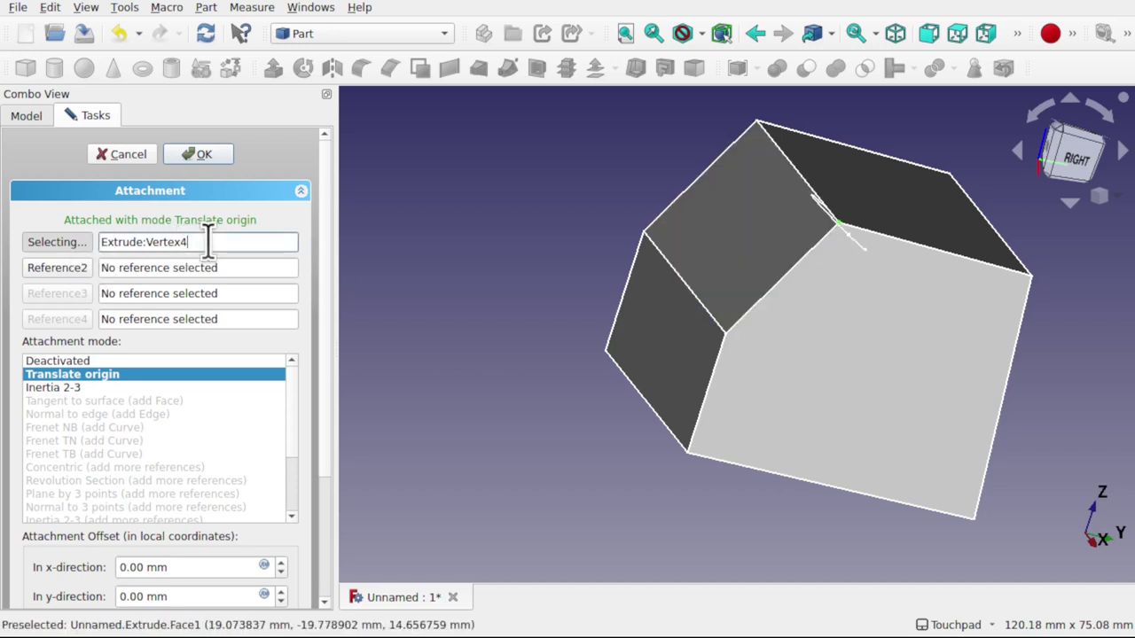
key(ctrl+a)
key(BackSpace)
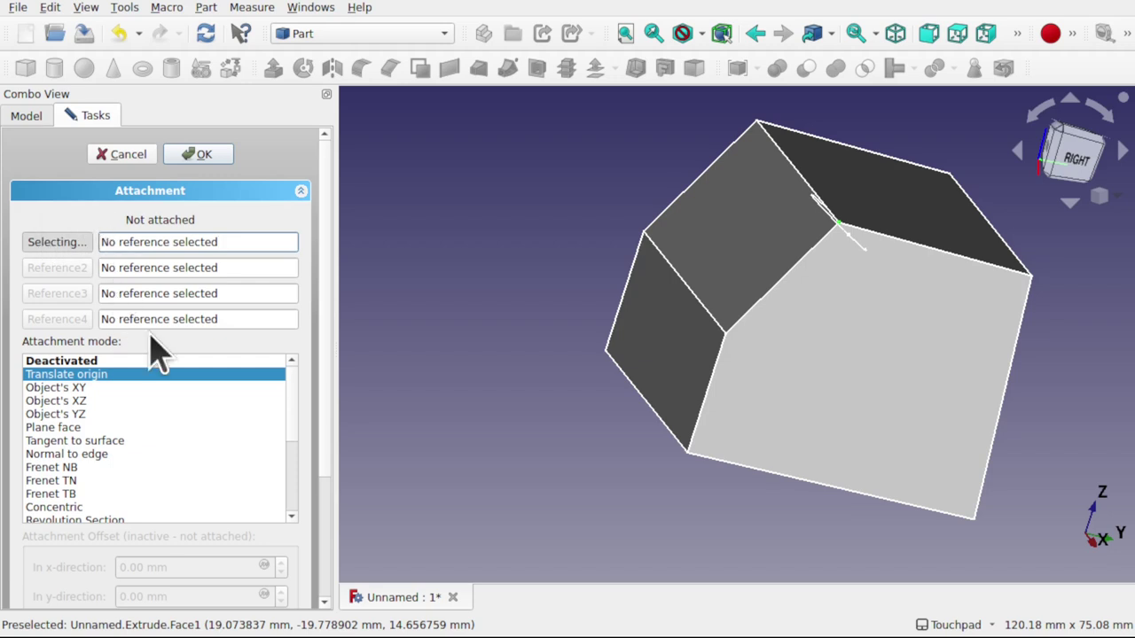
click(644, 234)
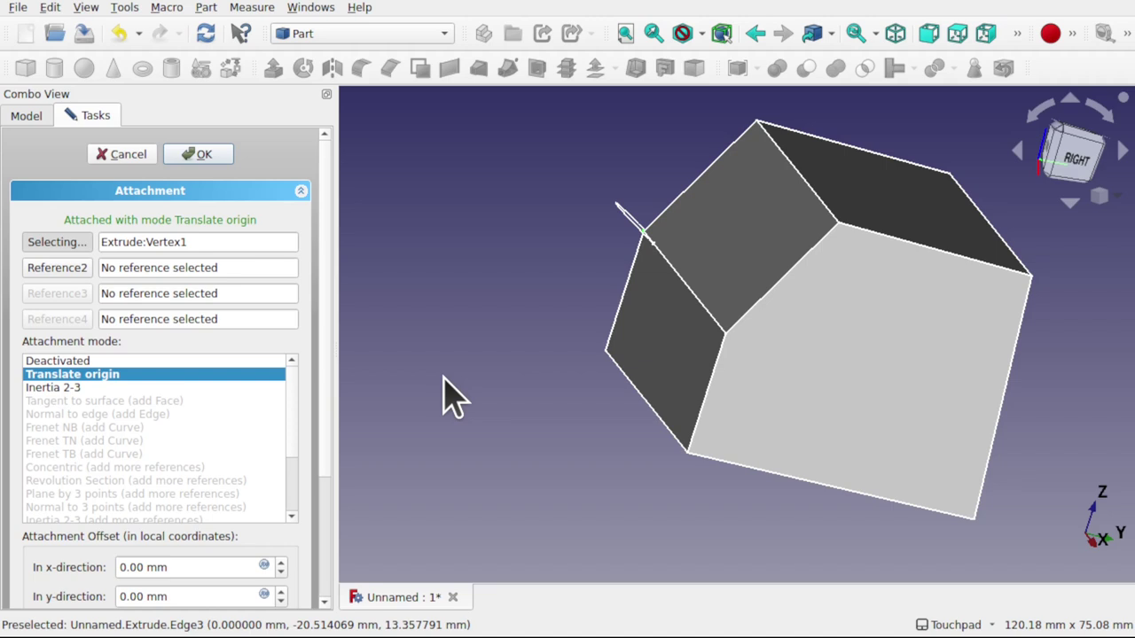
click(121, 155)
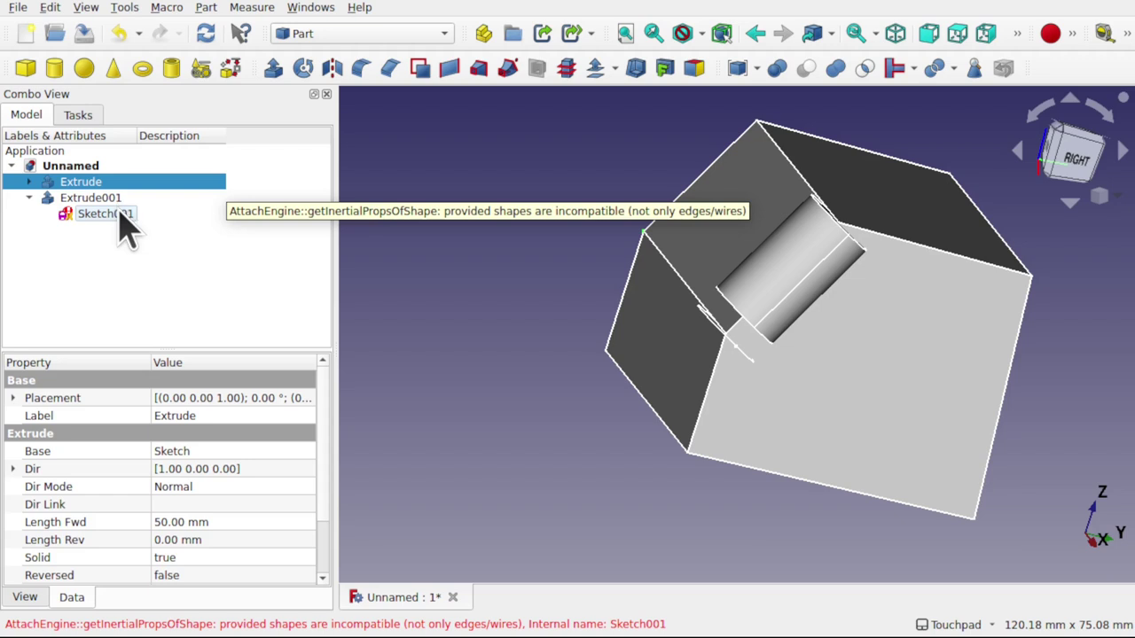
Delete both extrusions and their sketches so that the document is empty.
click(104, 214)
shift+click(89, 181)
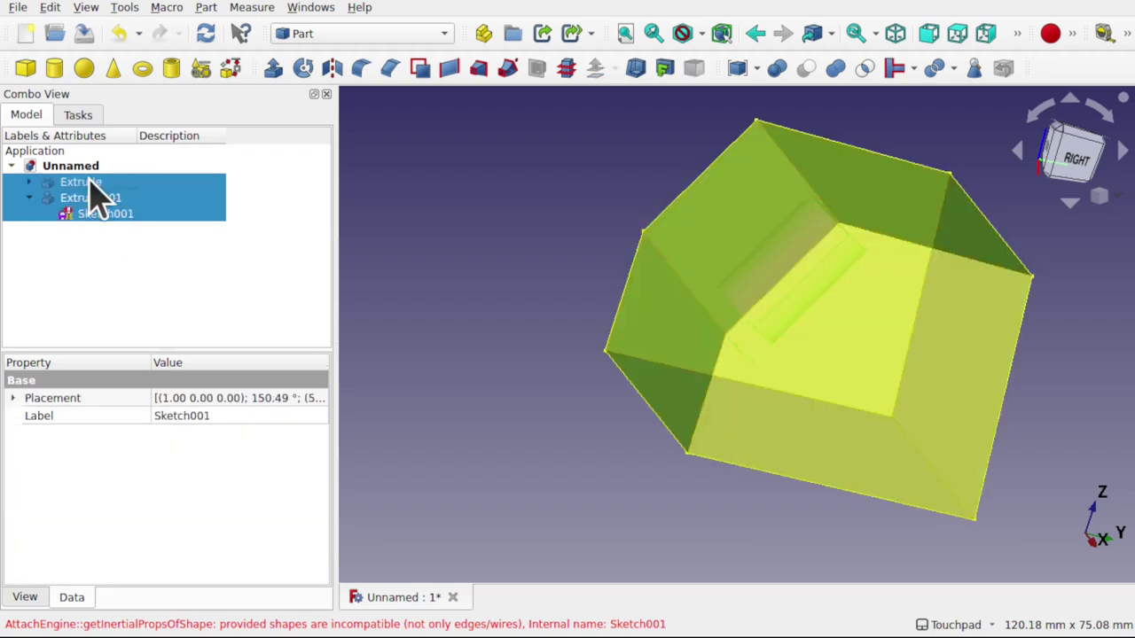
key(Delete)
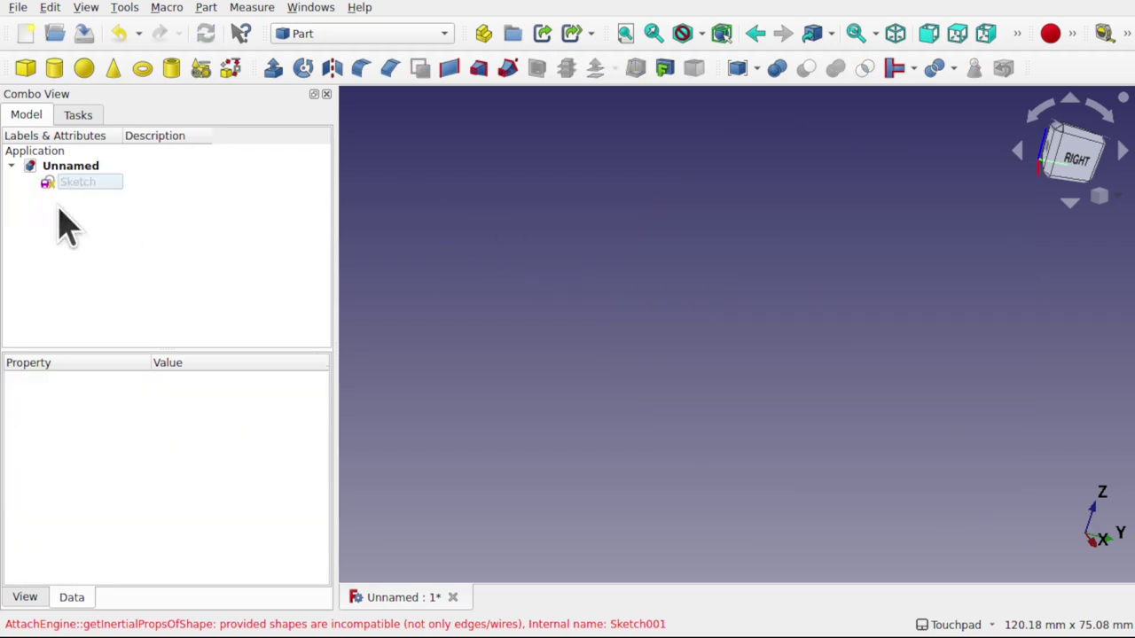
click(80, 181)
key(Escape)
key(Delete)
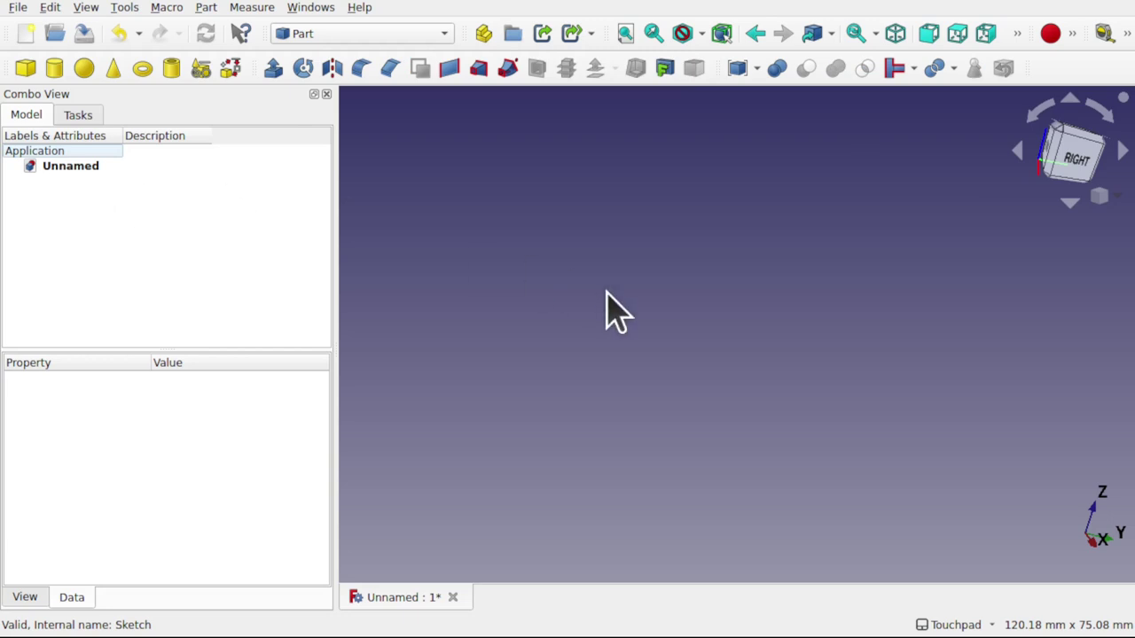
Switch to the Sketcher workbench and create a new sketch on the XY-Plane.
click(393, 33)
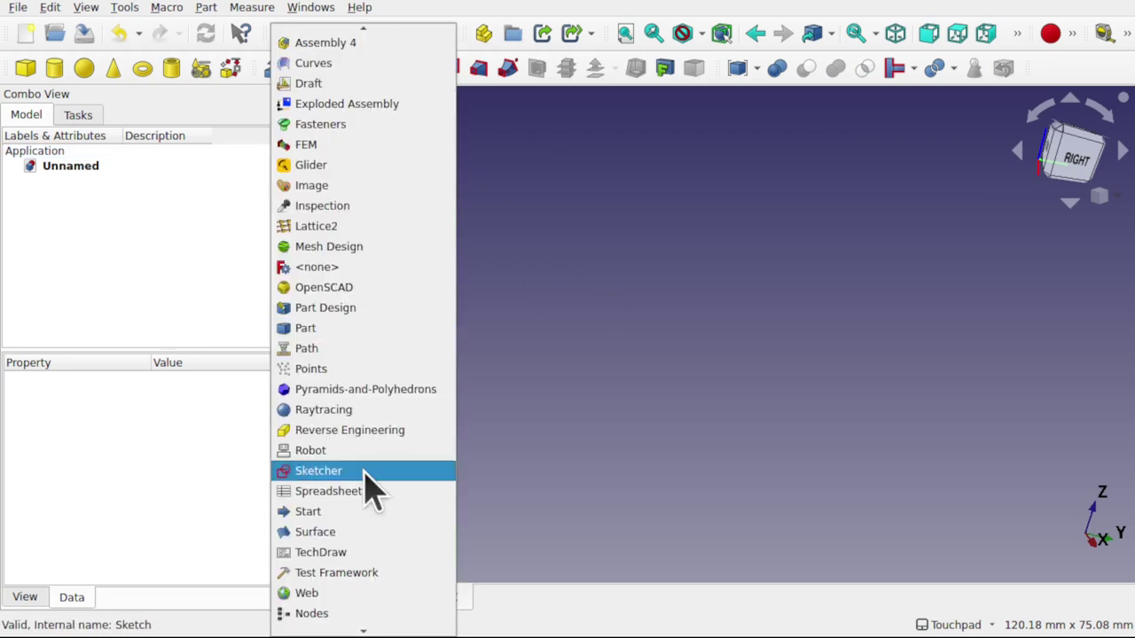
click(401, 471)
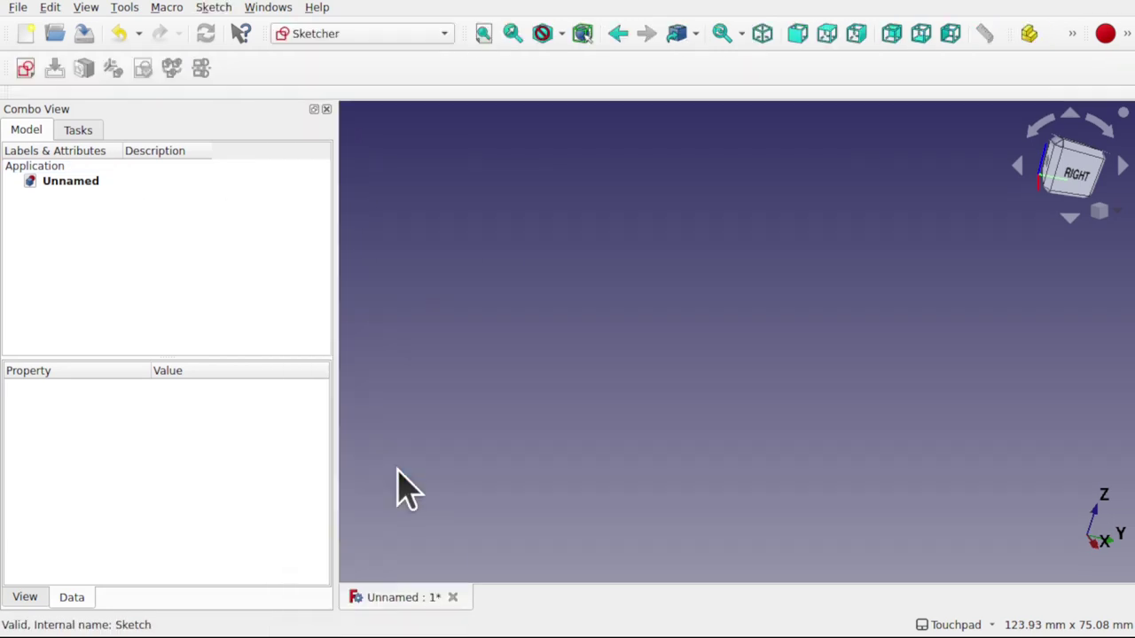
click(26, 69)
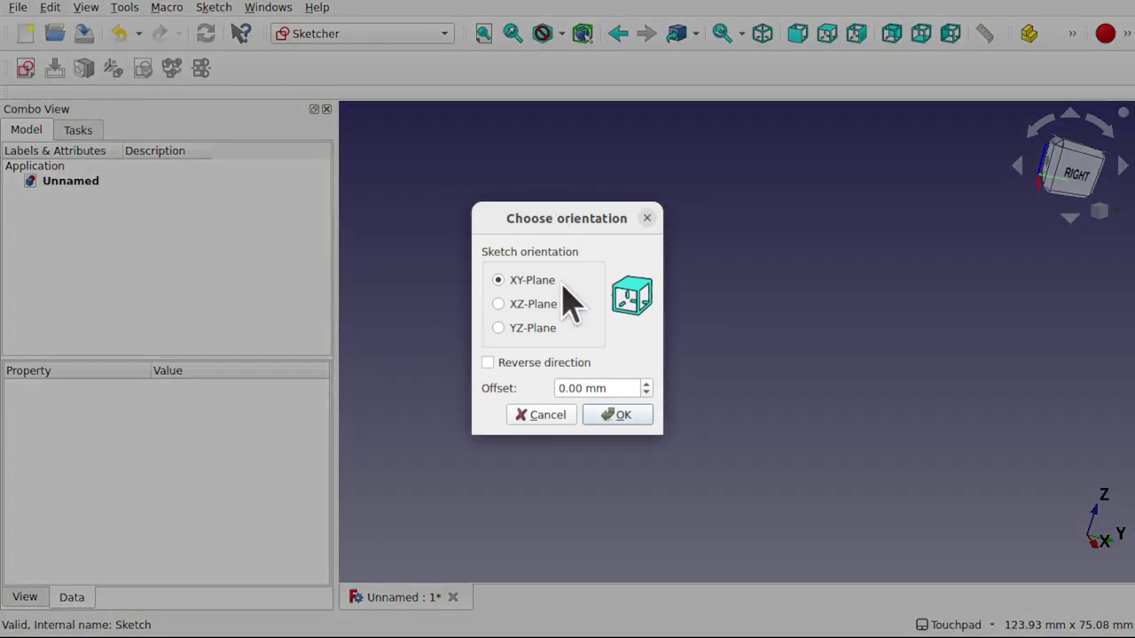
click(621, 417)
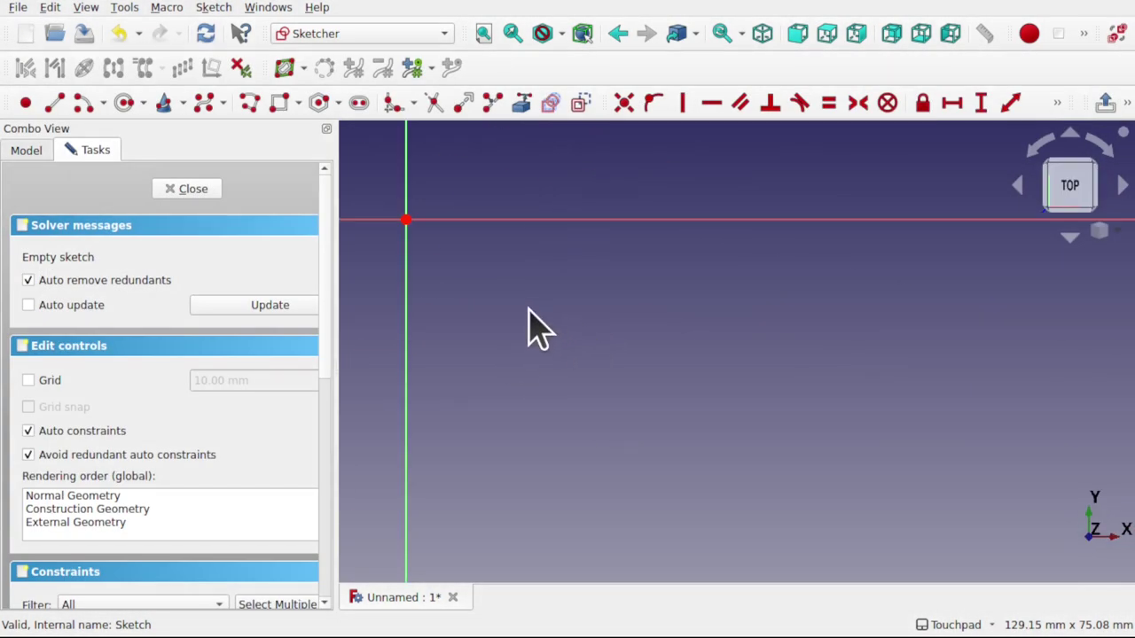
Draw a polyline of four collinear segments from the origin along the horizontal axis, about 94 mm long in total, and close the sketch.
mouse_move(585, 305)
middle_down()
mouse_move(745, 443)
mouse_move(708, 416)
middle_up()
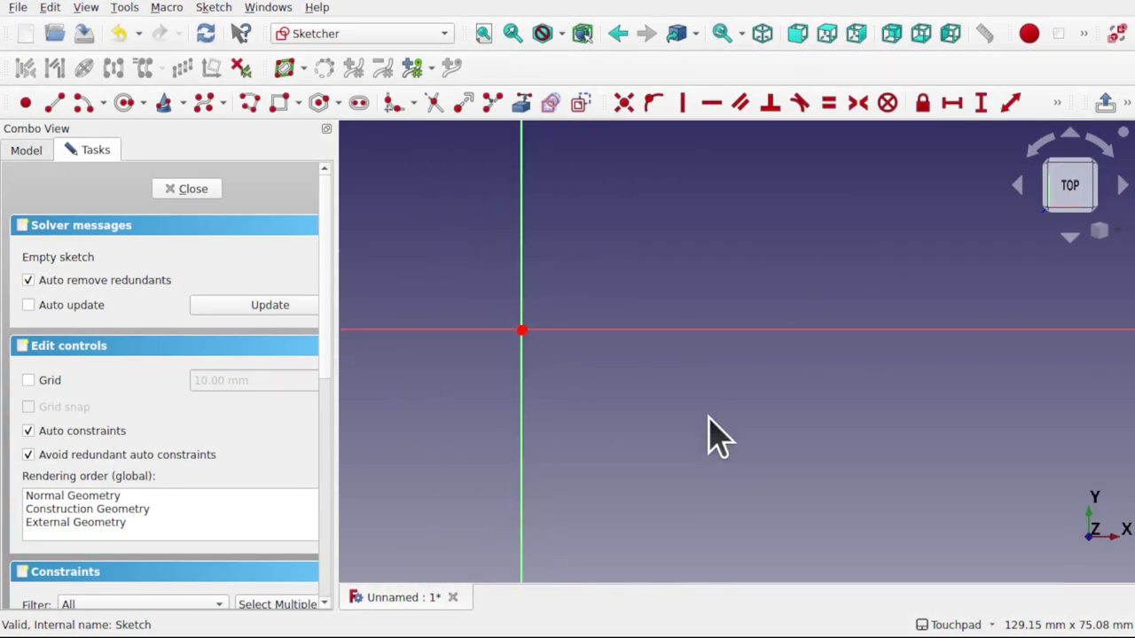
click(248, 104)
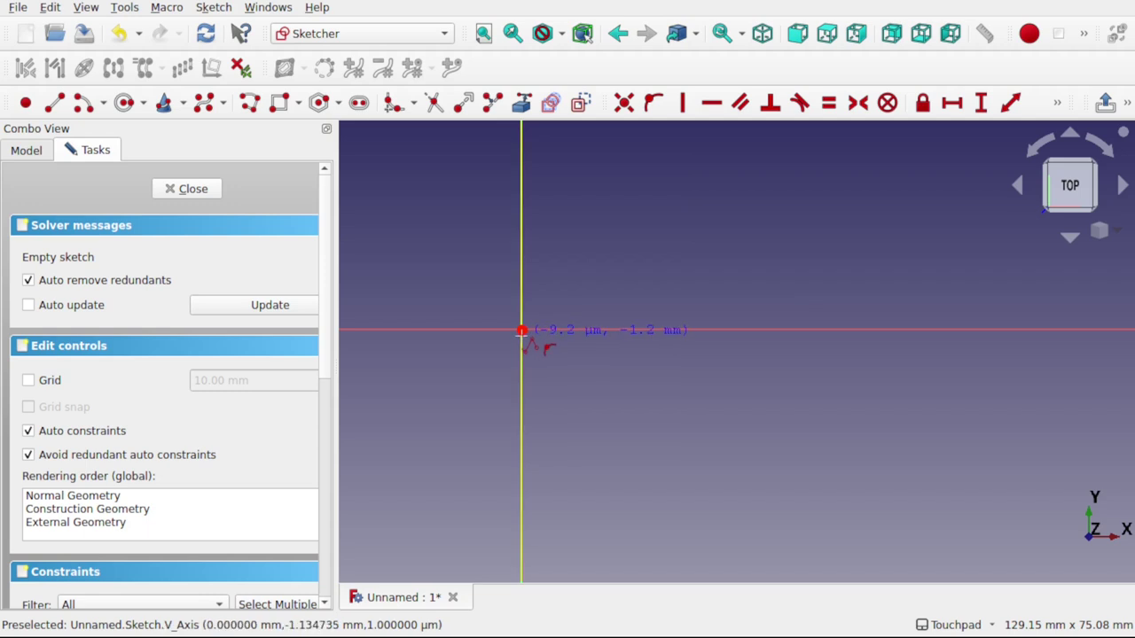
click(521, 331)
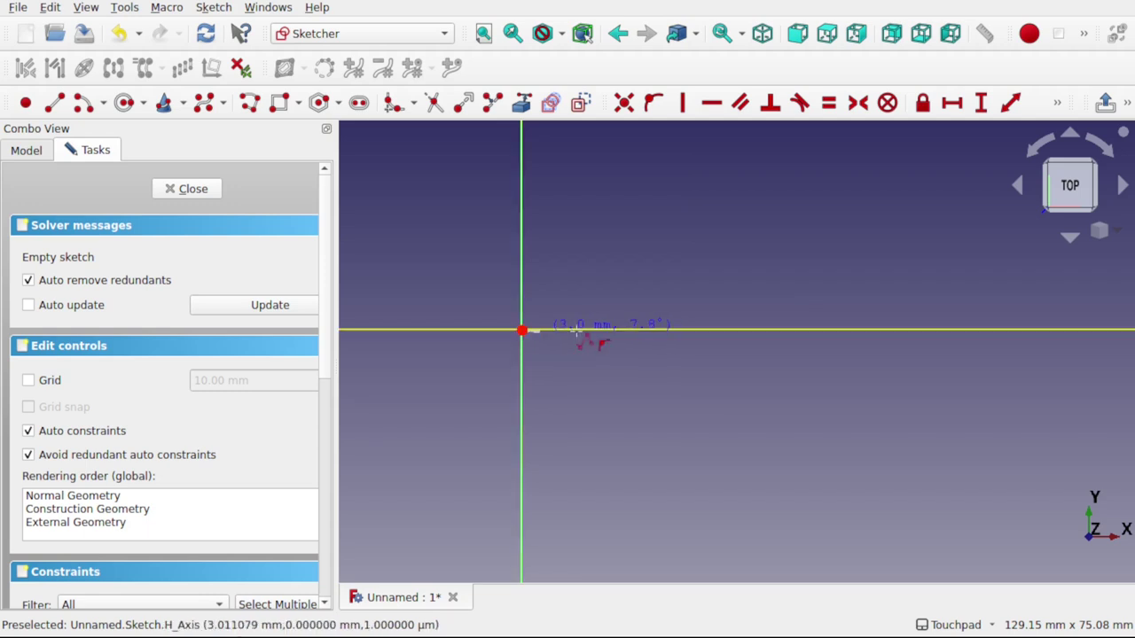
click(631, 330)
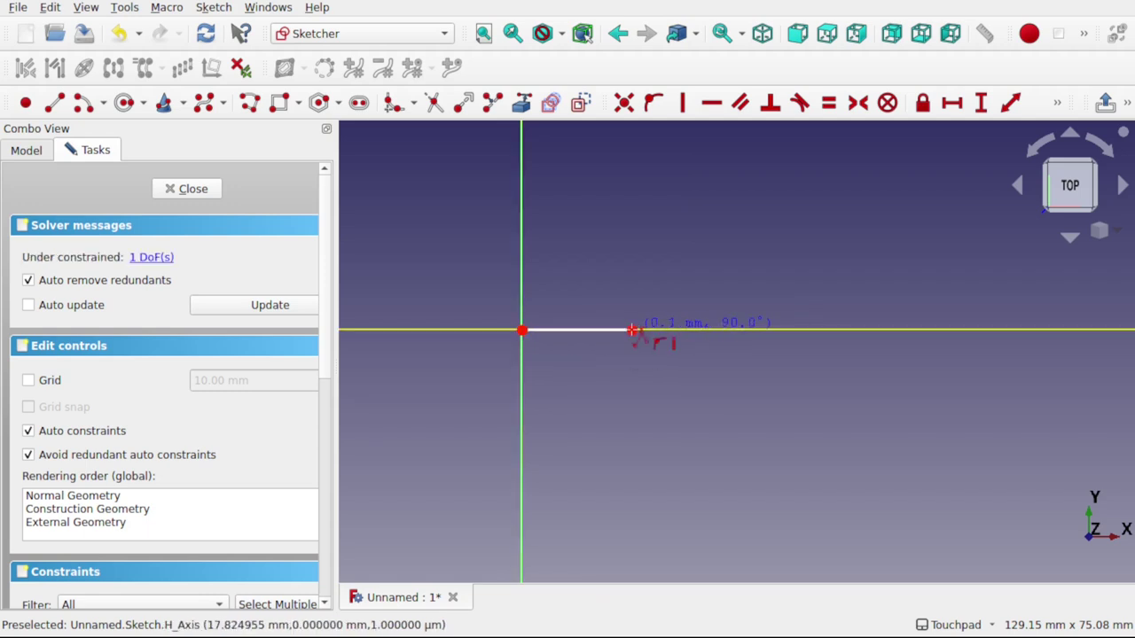
click(784, 330)
click(944, 331)
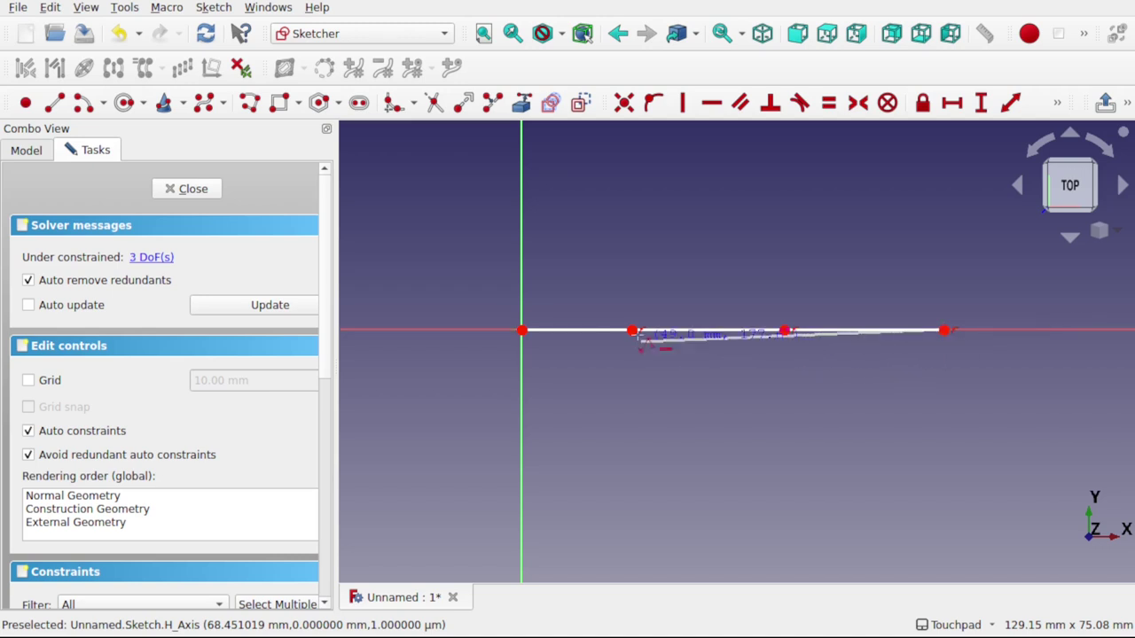
click(1100, 331)
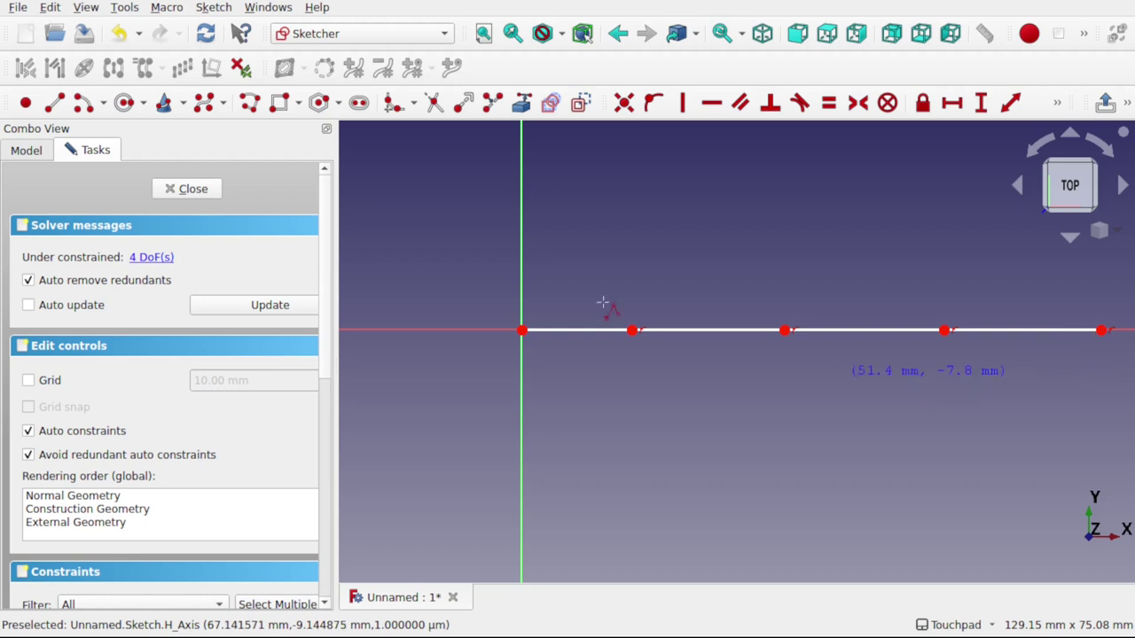
click(210, 191)
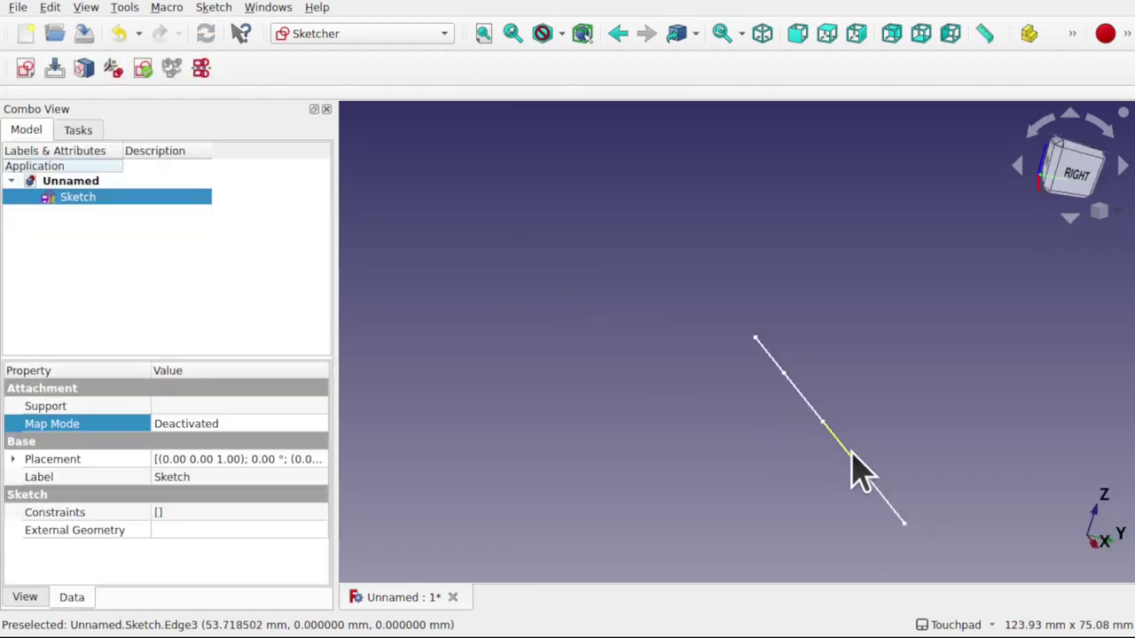
Create a new sketch attached with NormalToEdge to the polyline's first segment, the one starting at the origin.
shift+drag(866, 482, 814, 340)
mouse_move(814, 341)
middle_down()
mouse_move(785, 317)
mouse_move(664, 398)
mouse_move(769, 395)
mouse_move(715, 422)
middle_up()
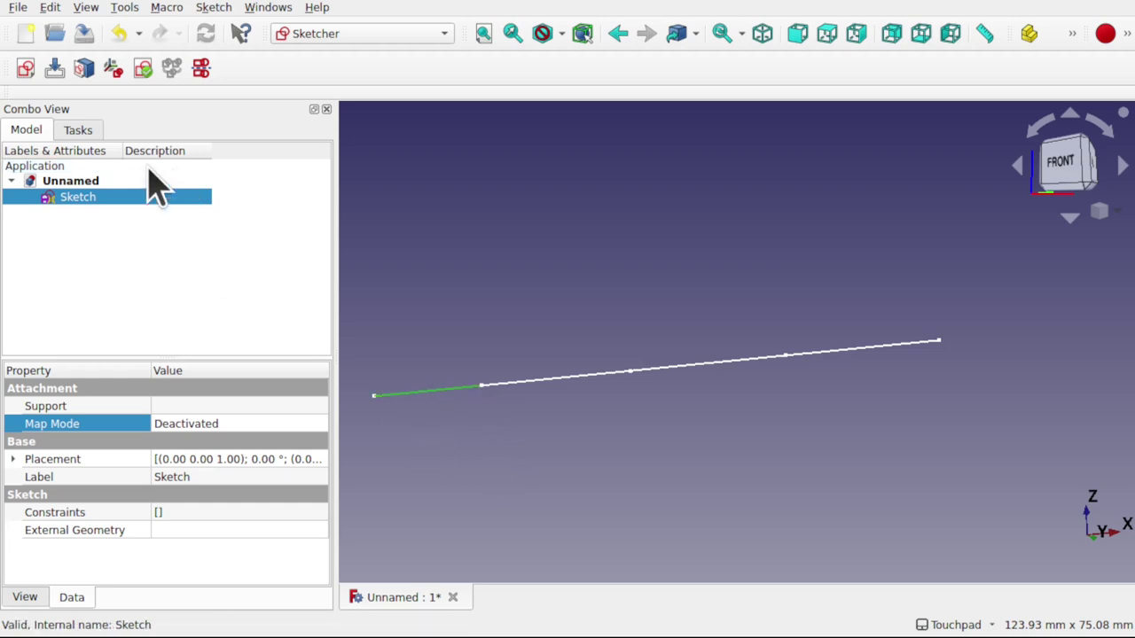
click(25, 68)
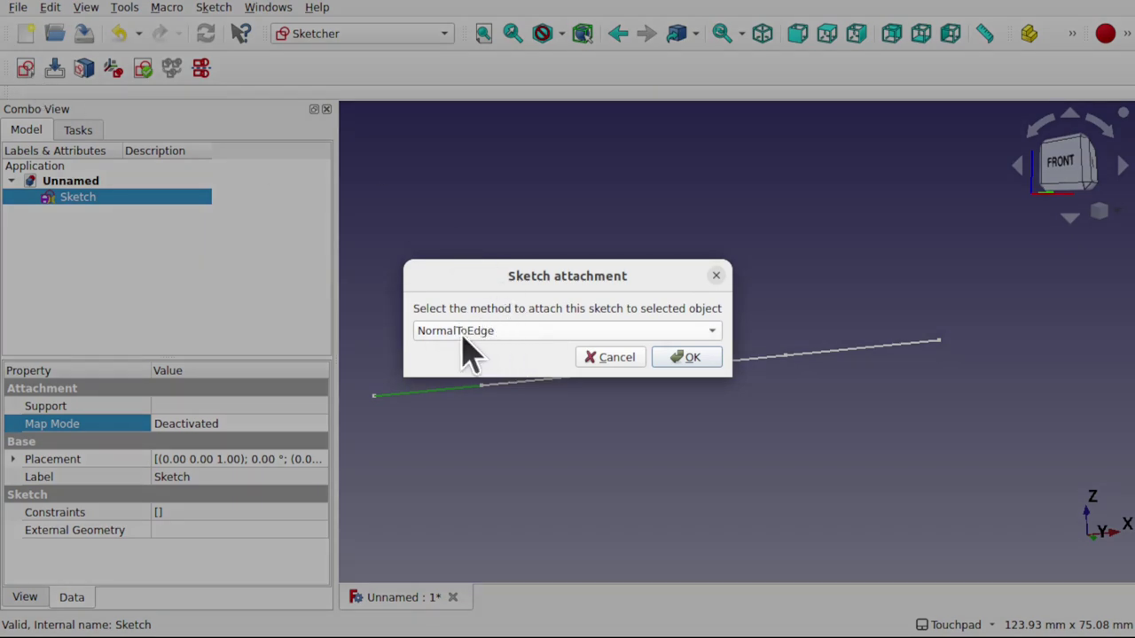
click(684, 359)
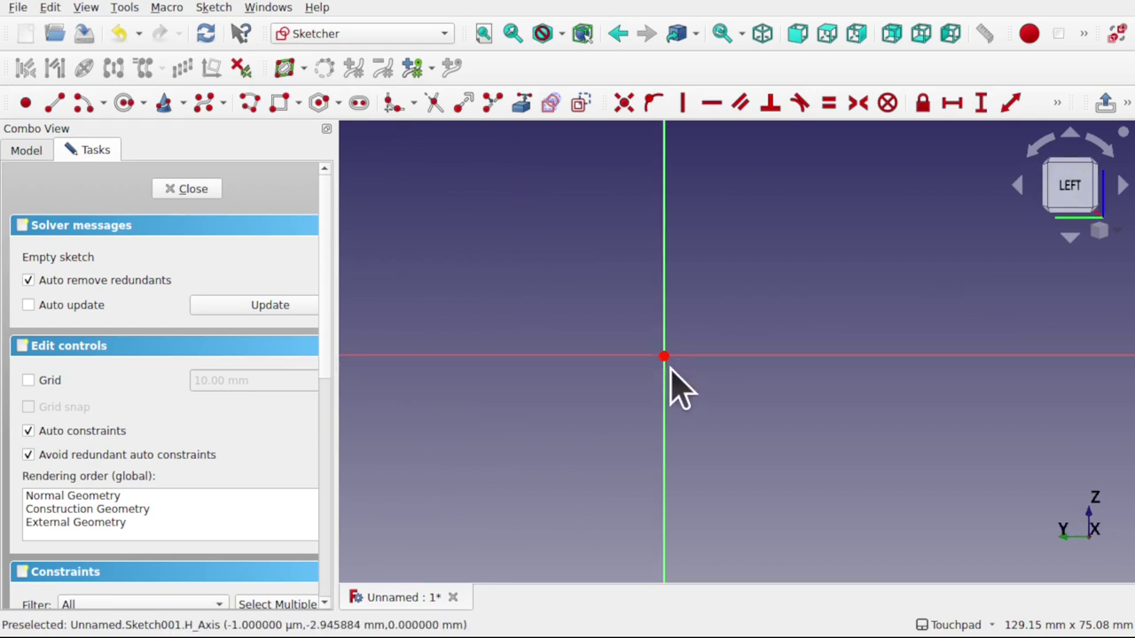
shift+drag(674, 355, 663, 377)
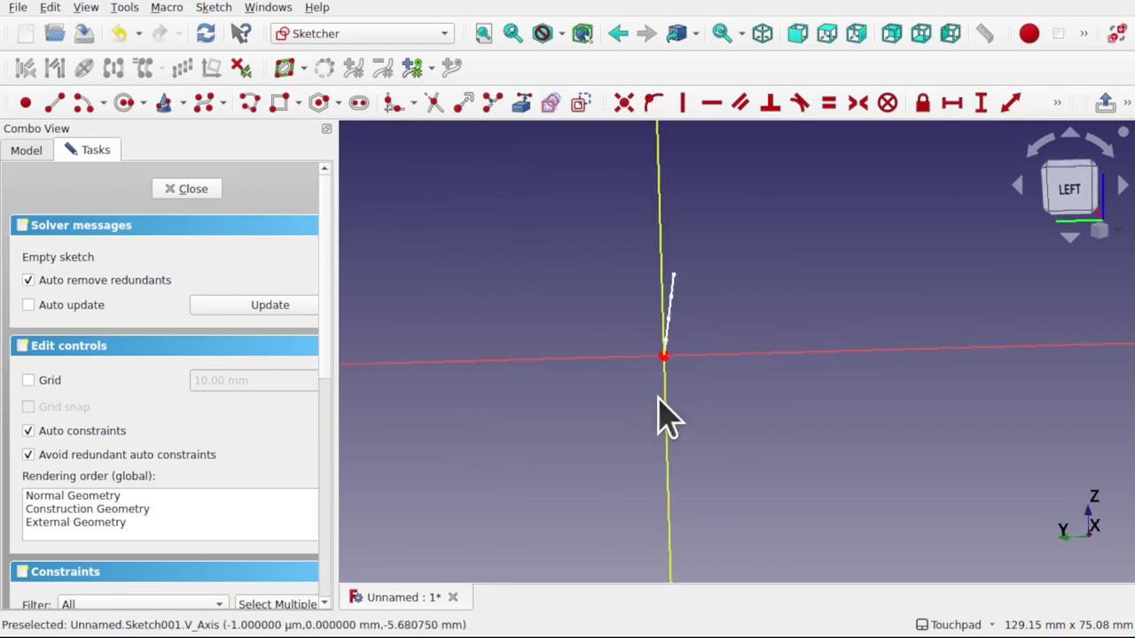
mouse_move(679, 329)
middle_down()
mouse_move(689, 364)
mouse_move(696, 358)
middle_up()
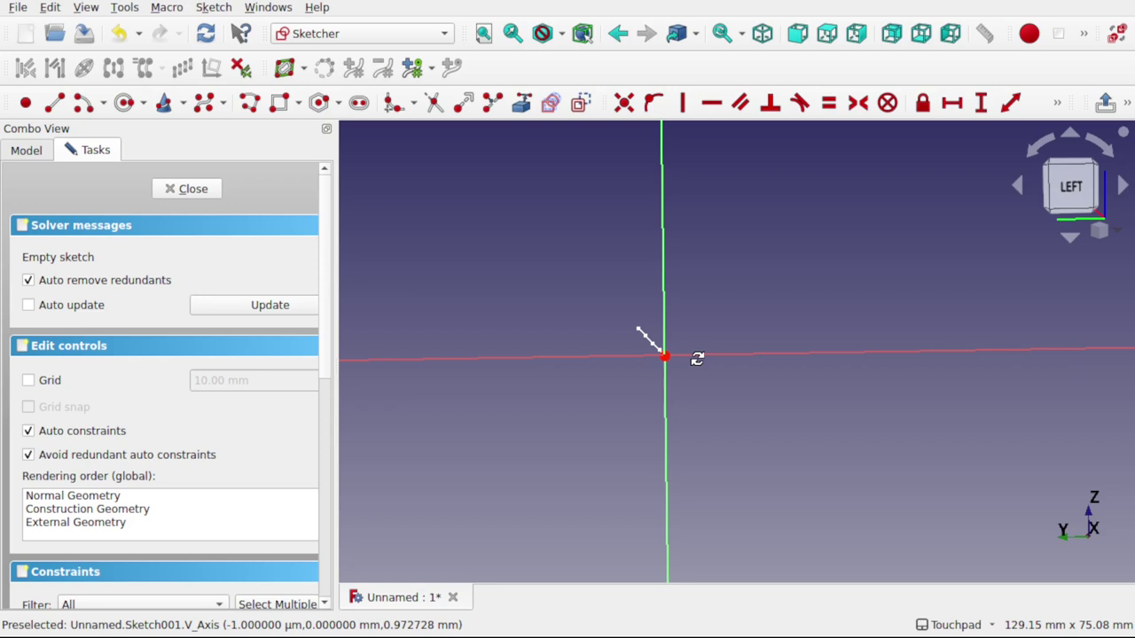
Draw a circle of about 11.6 mm radius centred on the origin and close the sketch.
click(123, 104)
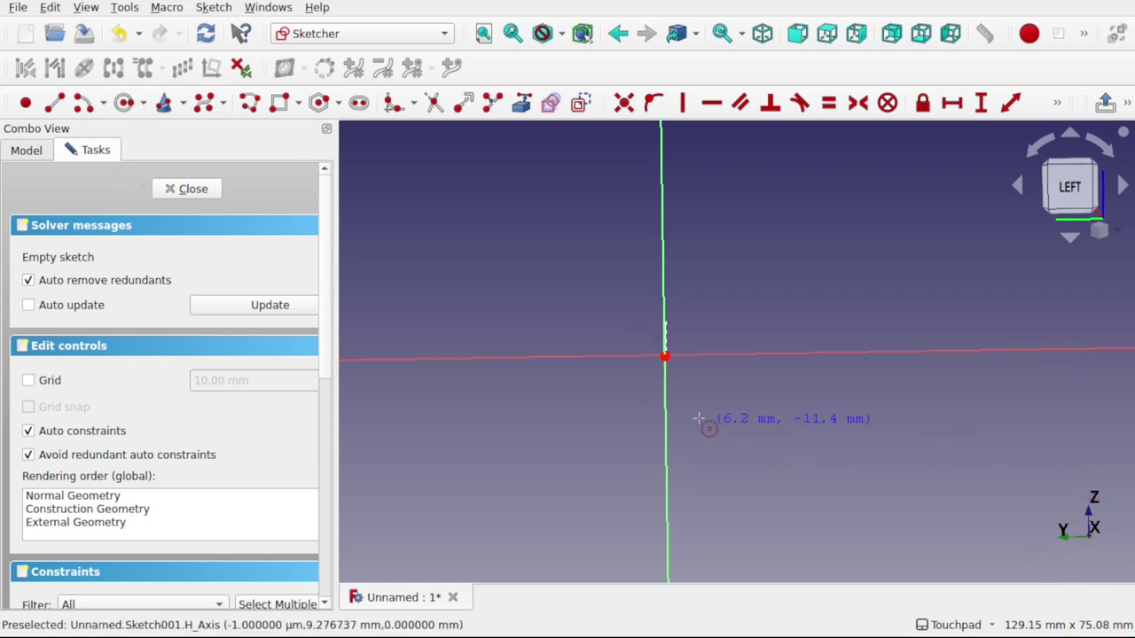
click(666, 357)
click(731, 383)
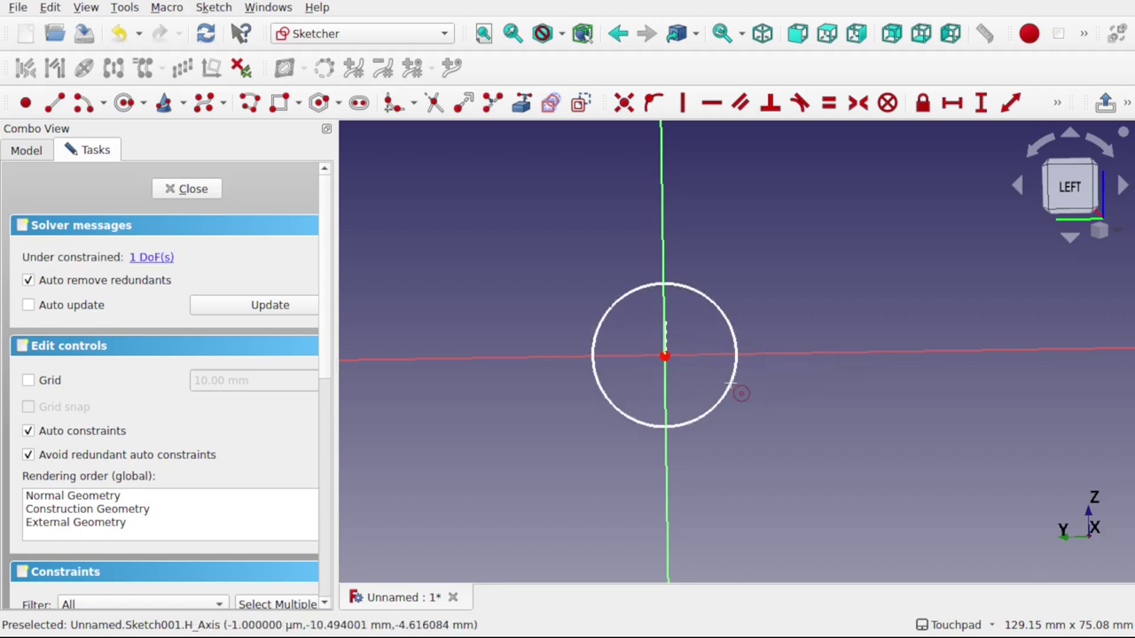
click(188, 188)
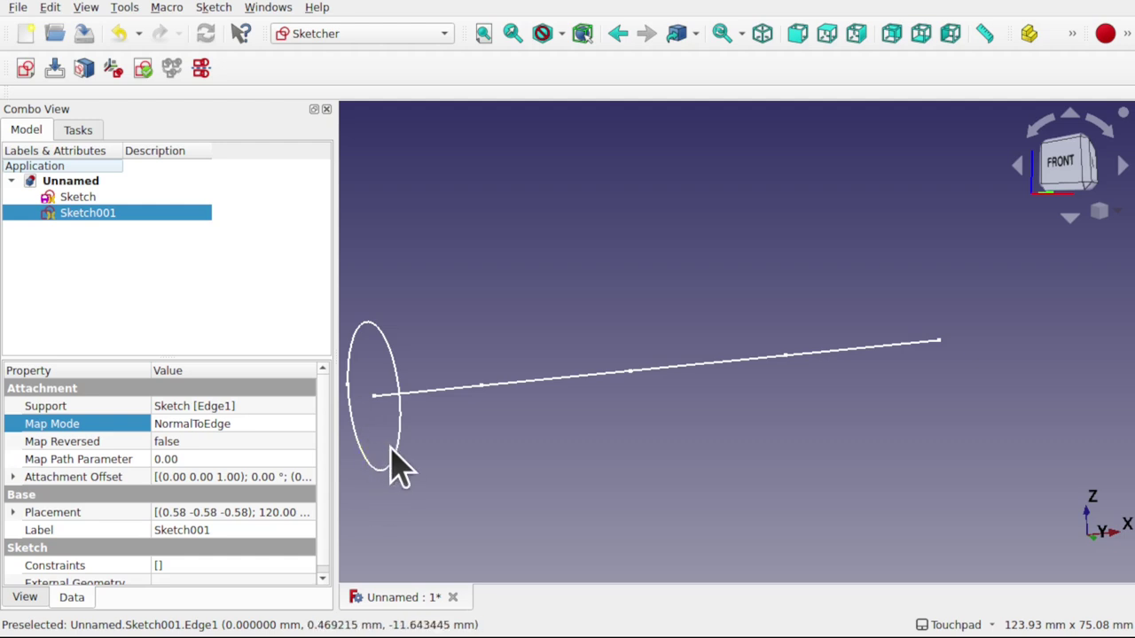
Clear the circle sketch's Support link so that it no longer references the polyline's first edge.
click(292, 425)
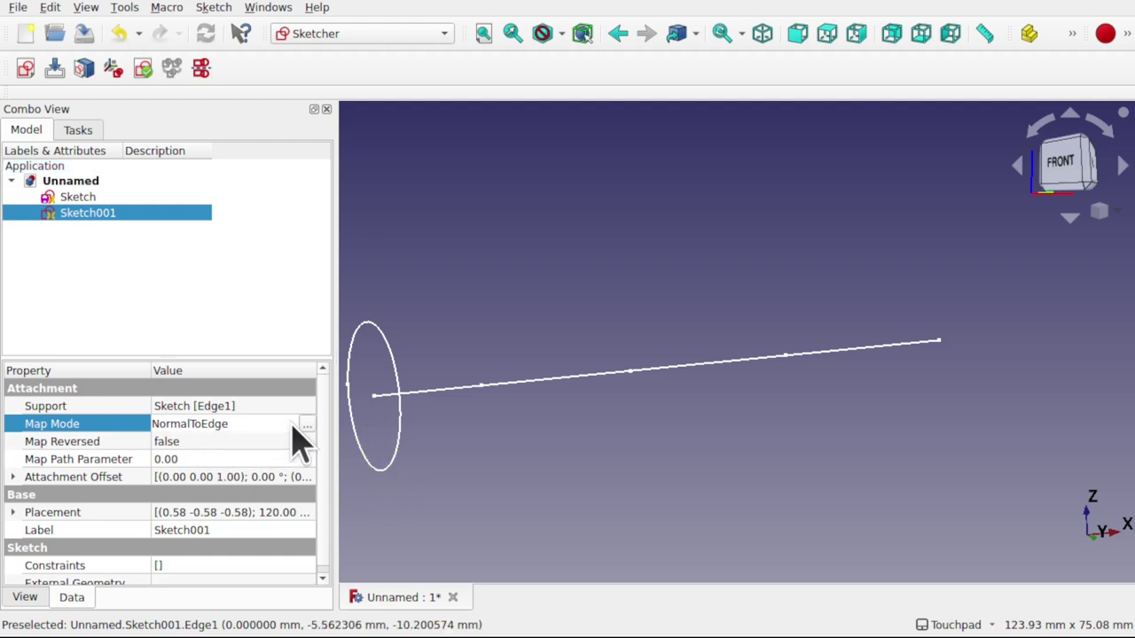
click(305, 406)
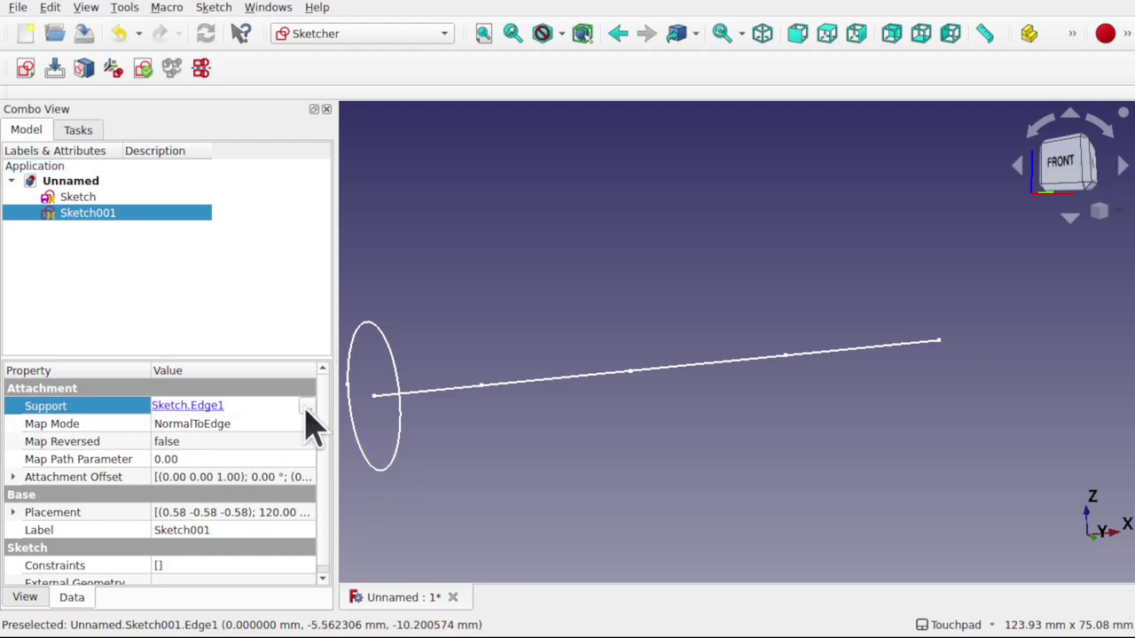
click(306, 408)
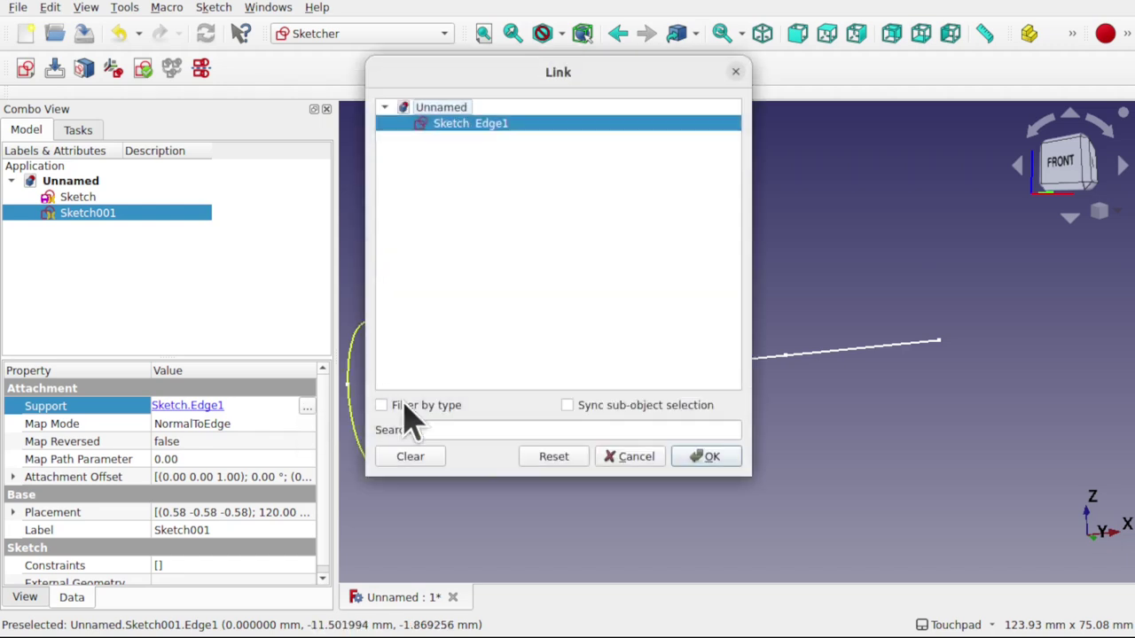
click(409, 457)
click(709, 456)
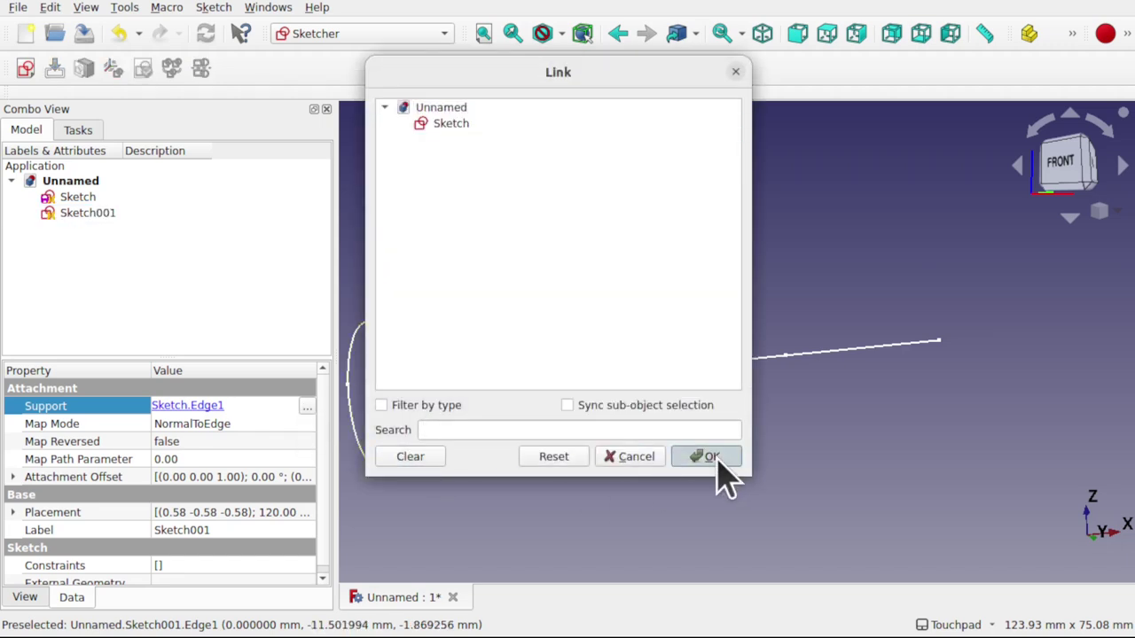
Set the circle sketch's Map Mode to Deactivated with no references and accept the attachment.
click(304, 428)
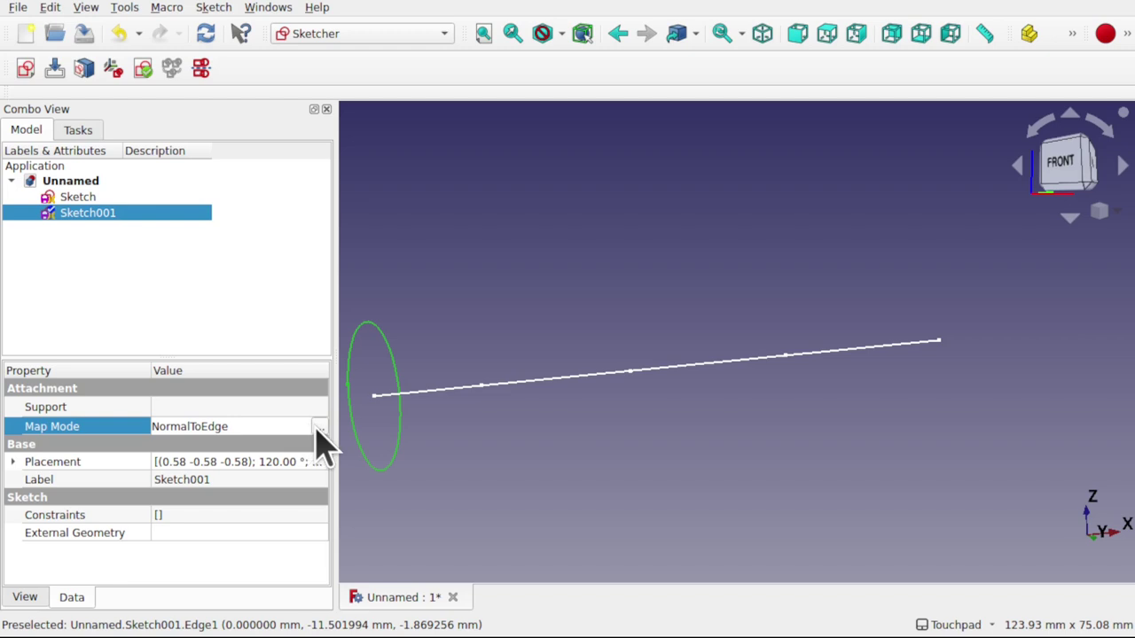
click(318, 427)
click(86, 375)
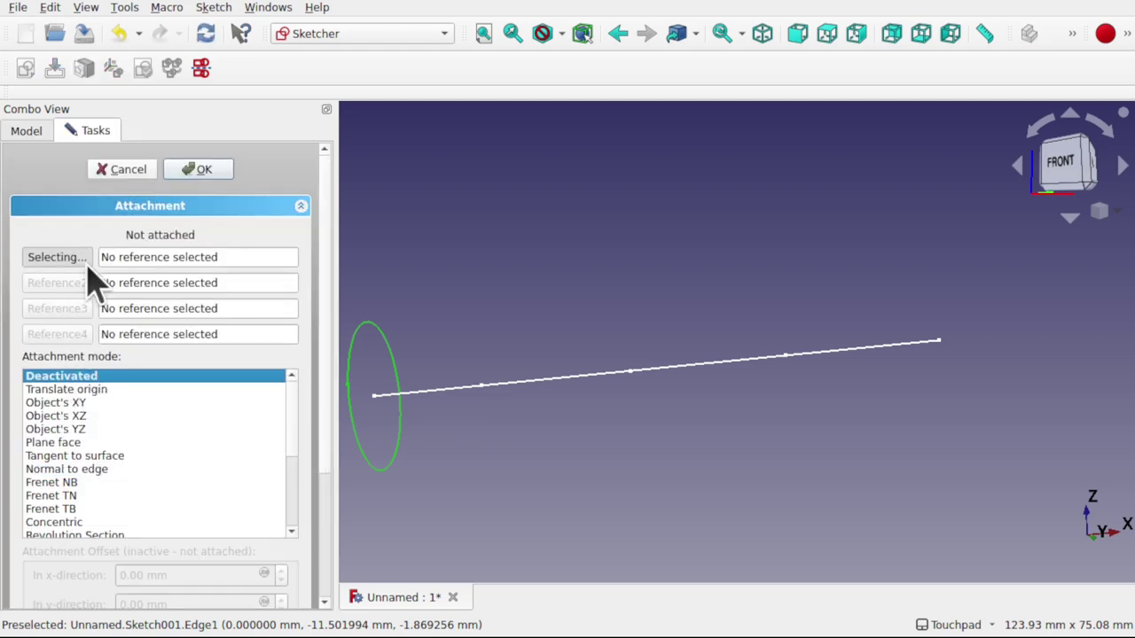
click(202, 170)
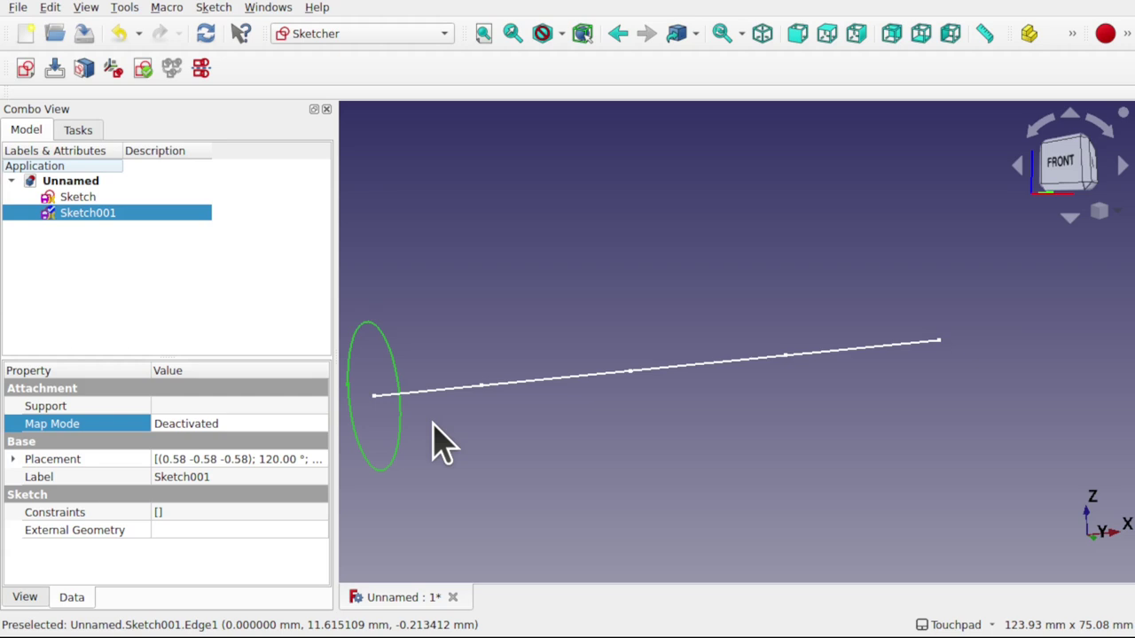
Expand the circle sketch's Placement property to examine its angle, axis and position, and clear the selection.
click(238, 442)
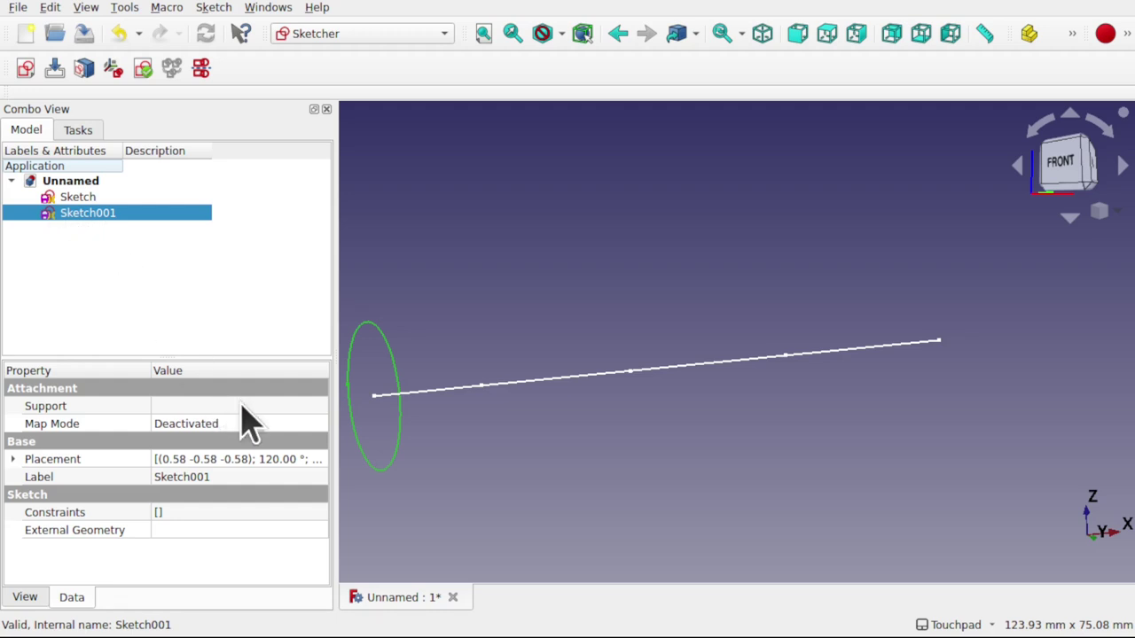
click(50, 8)
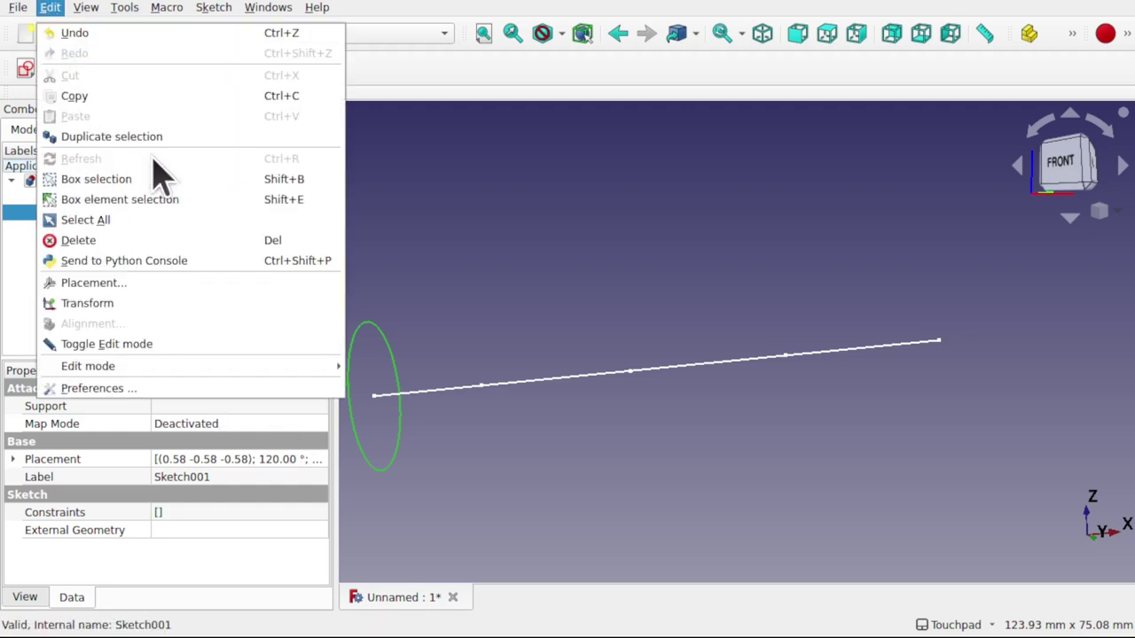
click(448, 291)
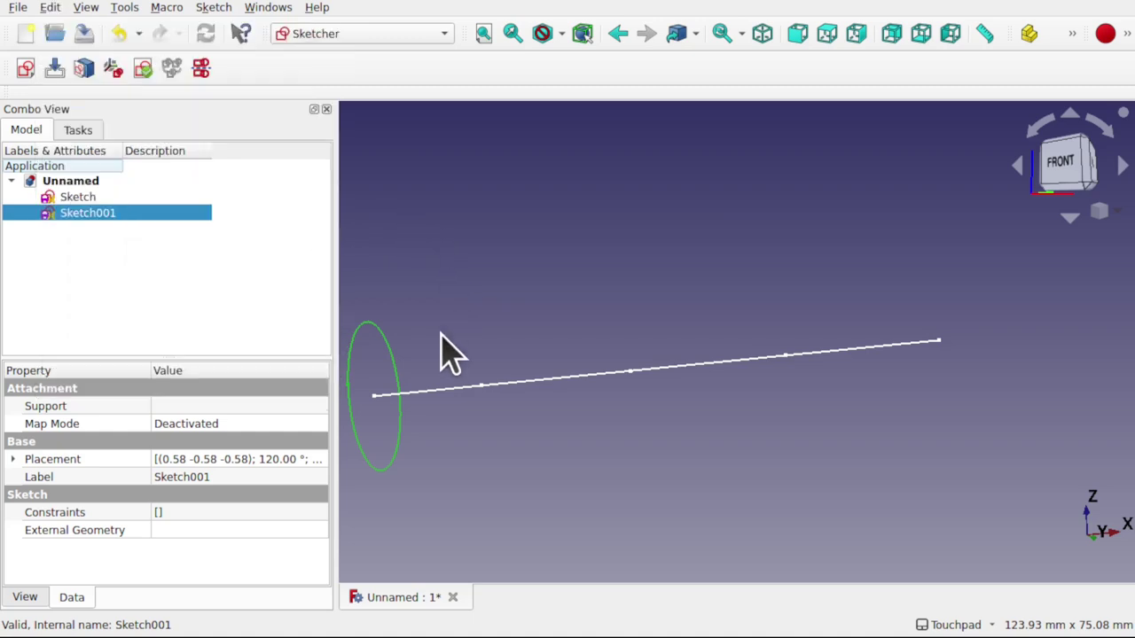
mouse_move(431, 355)
shift+mouse_down()
mouse_move(515, 362)
mouse_move(824, 342)
mouse_move(570, 388)
mouse_move(653, 392)
mouse_move(498, 391)
shift+mouse_up()
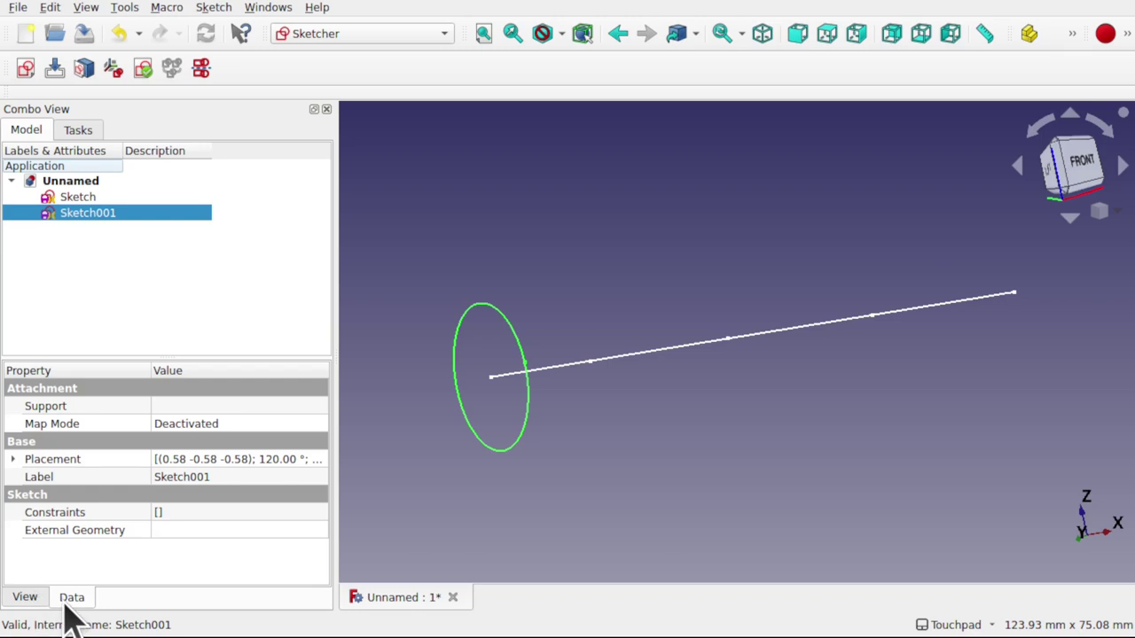
click(13, 459)
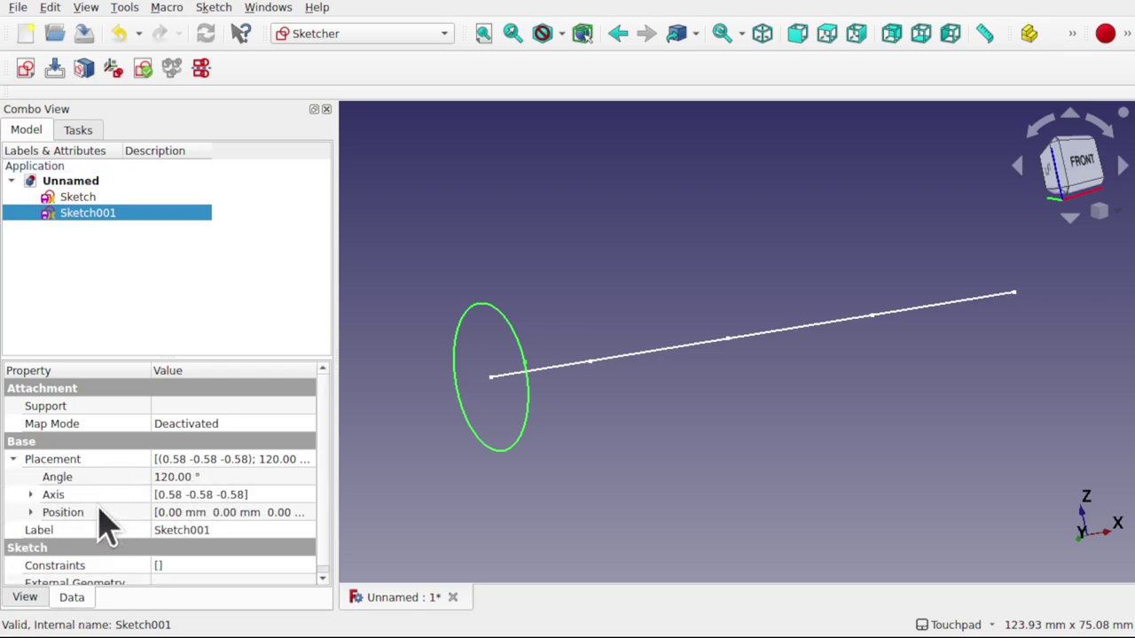
mouse_move(544, 408)
shift+mouse_down()
mouse_move(666, 405)
mouse_move(559, 412)
shift+mouse_up()
click(679, 471)
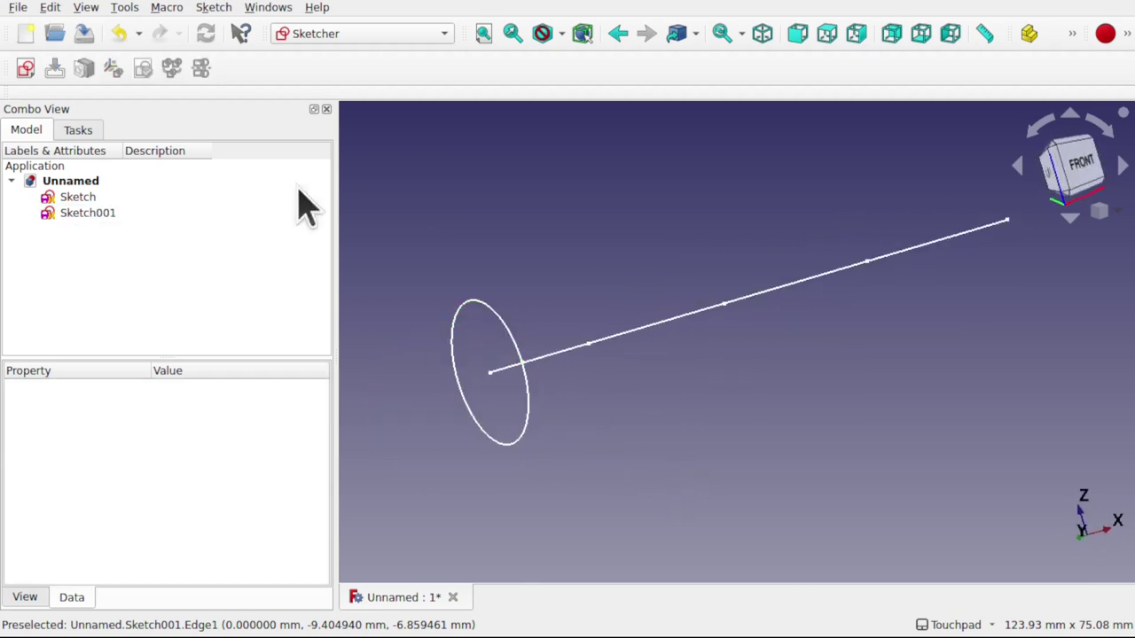
Create a new unattached sketch on the XZ-Plane.
click(26, 70)
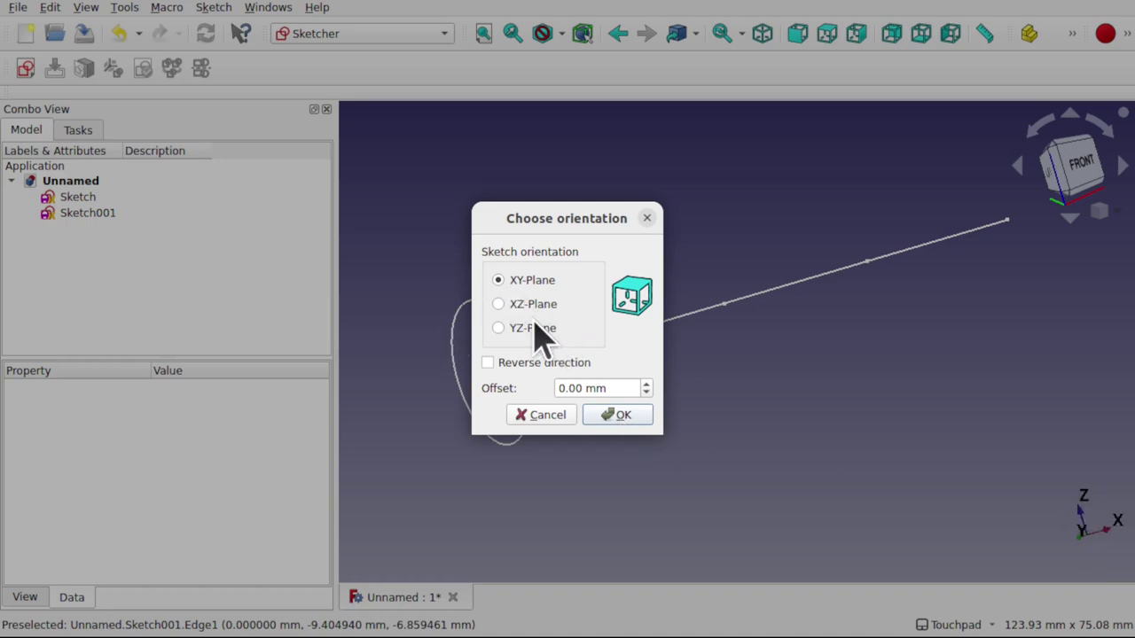
click(618, 414)
mouse_move(671, 405)
alt+mouse_down()
mouse_move(679, 332)
mouse_move(859, 353)
mouse_move(639, 351)
alt+mouse_up()
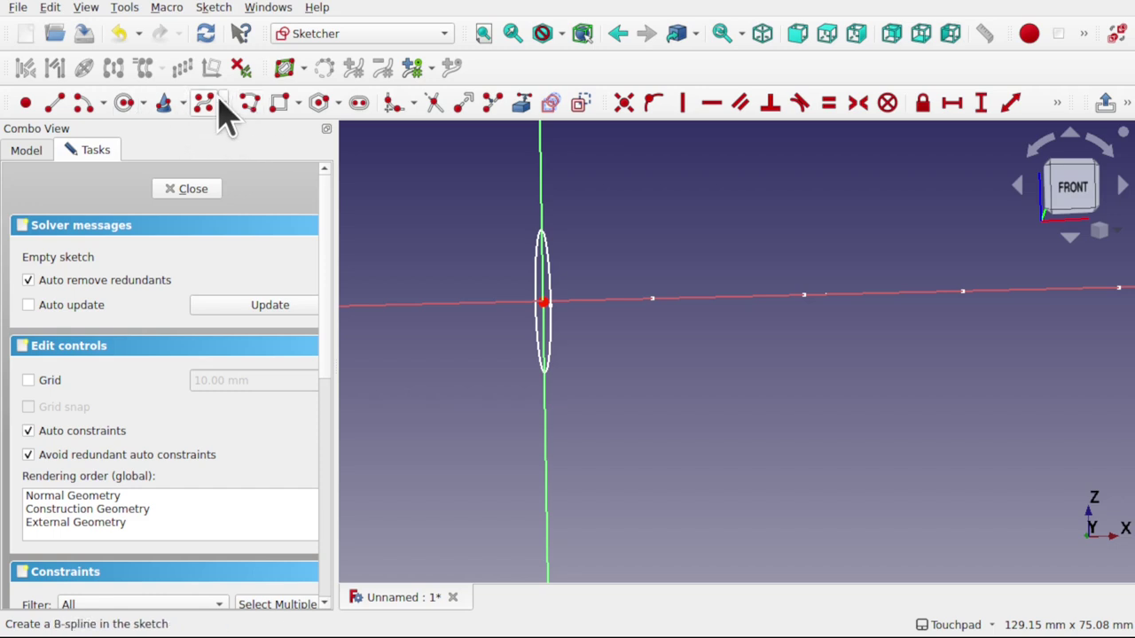
Draw a centered rectangle about 10 mm by 9 mm on the origin and close the sketch.
click(298, 103)
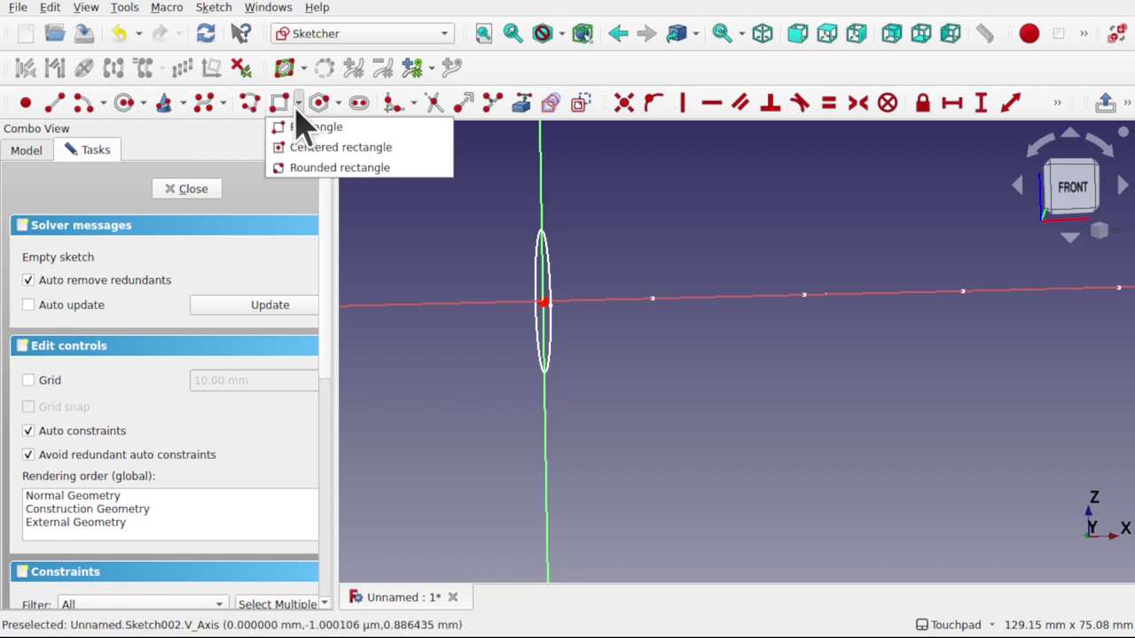
click(353, 148)
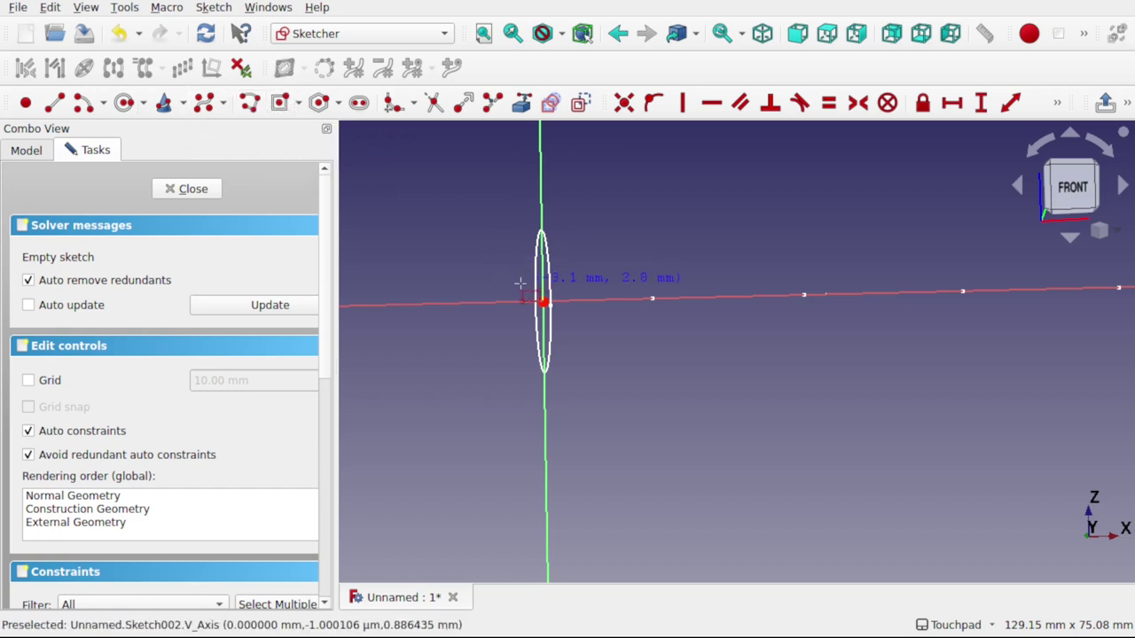
click(542, 303)
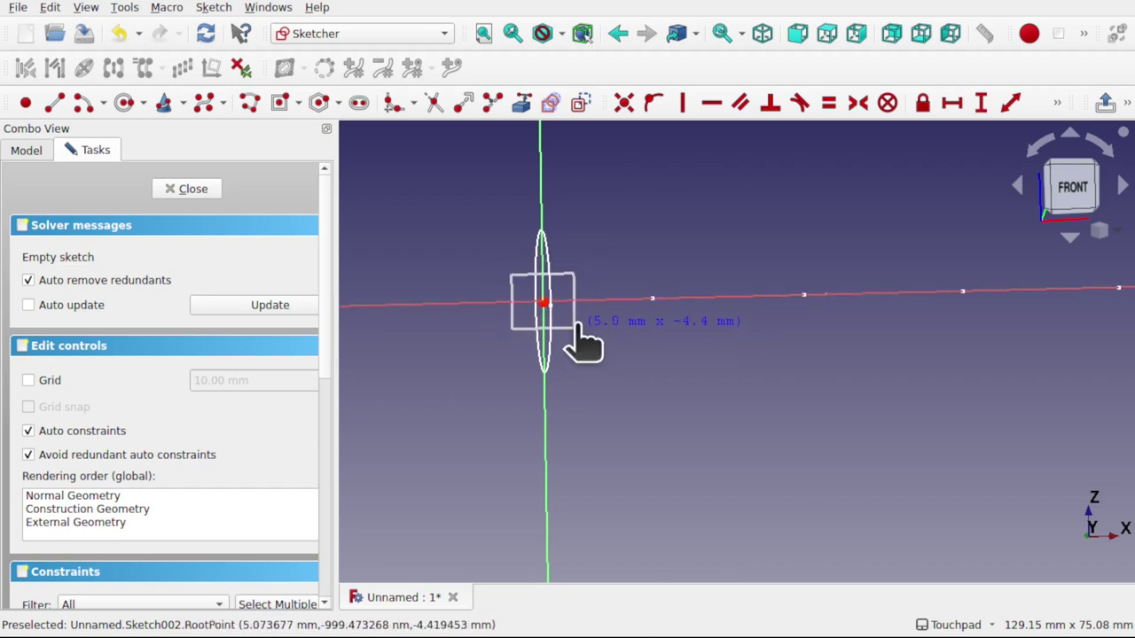
click(576, 329)
click(191, 195)
Compare the rectangle's orientation with the circle and polyline, and hide the rectangle sketch.
mouse_move(523, 355)
shift+mouse_down()
mouse_move(727, 336)
mouse_move(549, 364)
mouse_move(556, 390)
shift+mouse_up()
mouse_move(481, 337)
alt+mouse_down()
mouse_move(557, 304)
mouse_move(446, 314)
mouse_move(637, 421)
mouse_move(631, 387)
mouse_move(600, 375)
mouse_move(579, 299)
mouse_move(605, 298)
mouse_move(545, 380)
alt+mouse_up()
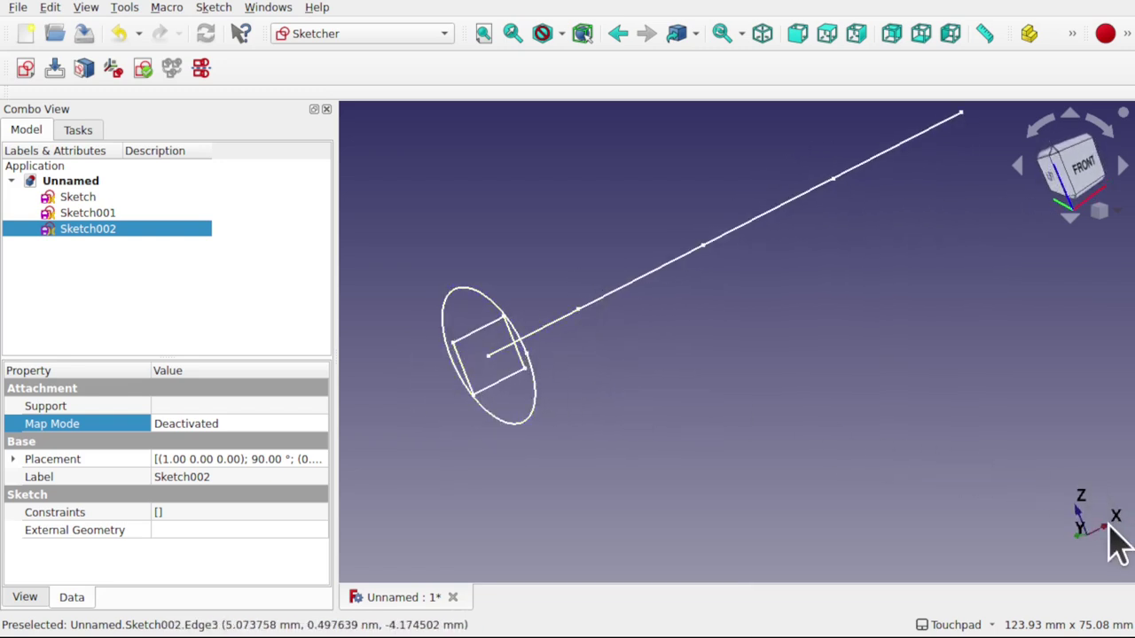
mouse_move(660, 479)
alt+mouse_down()
mouse_move(613, 354)
mouse_move(712, 337)
mouse_move(1066, 488)
alt+mouse_up()
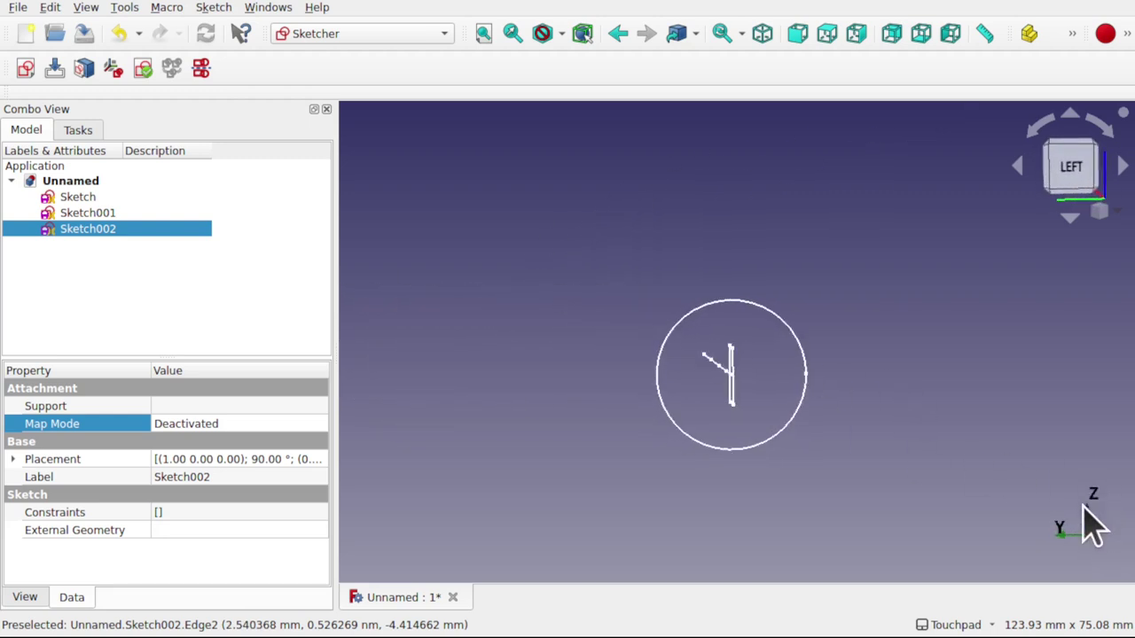
mouse_move(777, 432)
alt+mouse_down()
mouse_move(695, 385)
mouse_move(610, 390)
mouse_move(666, 390)
alt+mouse_up()
mouse_move(882, 355)
shift+mouse_down()
mouse_move(650, 369)
mouse_move(653, 385)
shift+mouse_up()
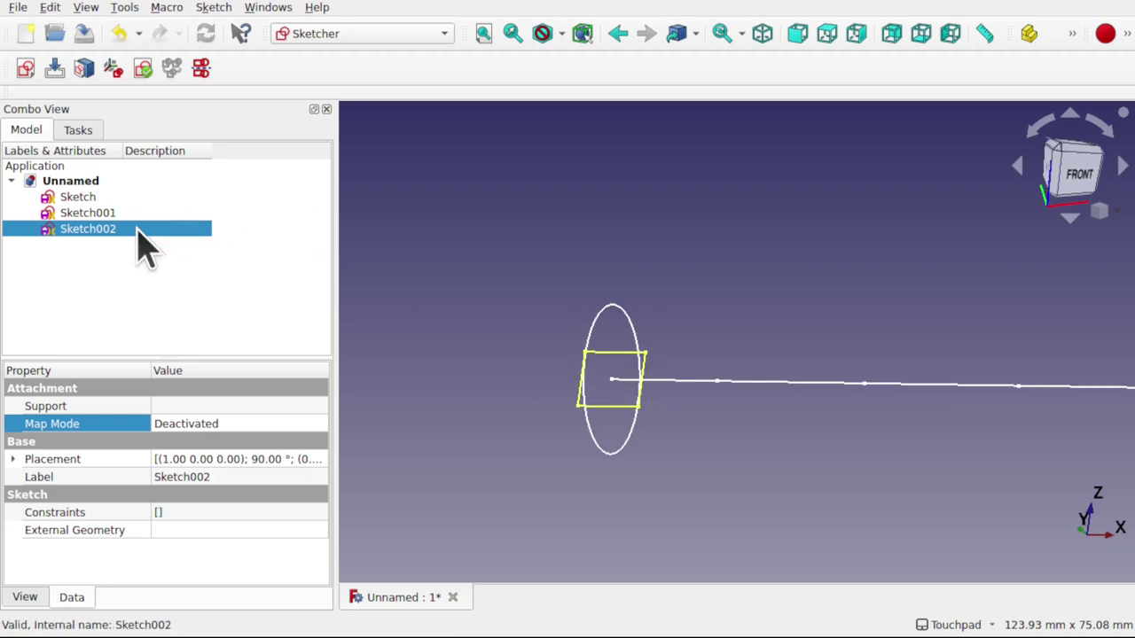
alt+drag(544, 381, 638, 398)
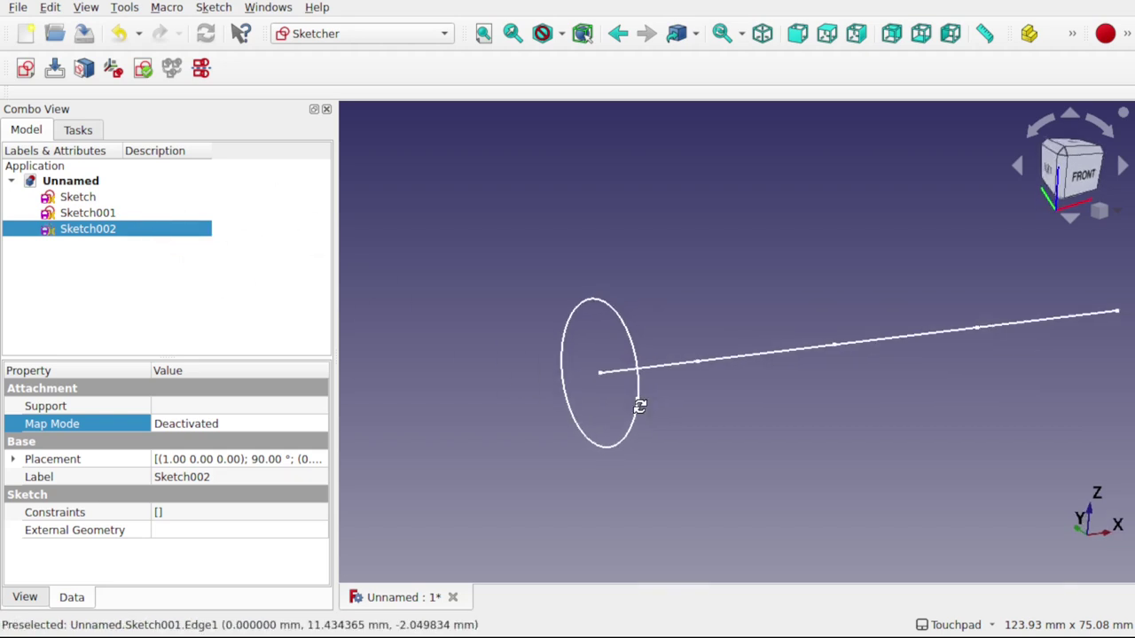
Attach the circle sketch to the polyline's second vertex with the Translate origin mode.
click(632, 340)
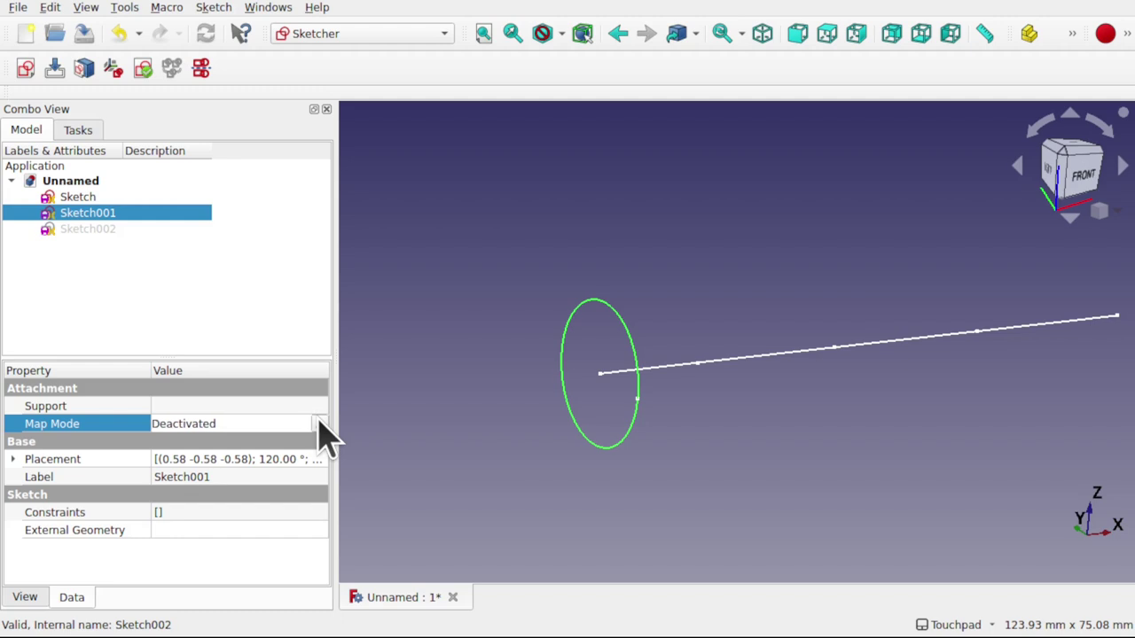
click(319, 423)
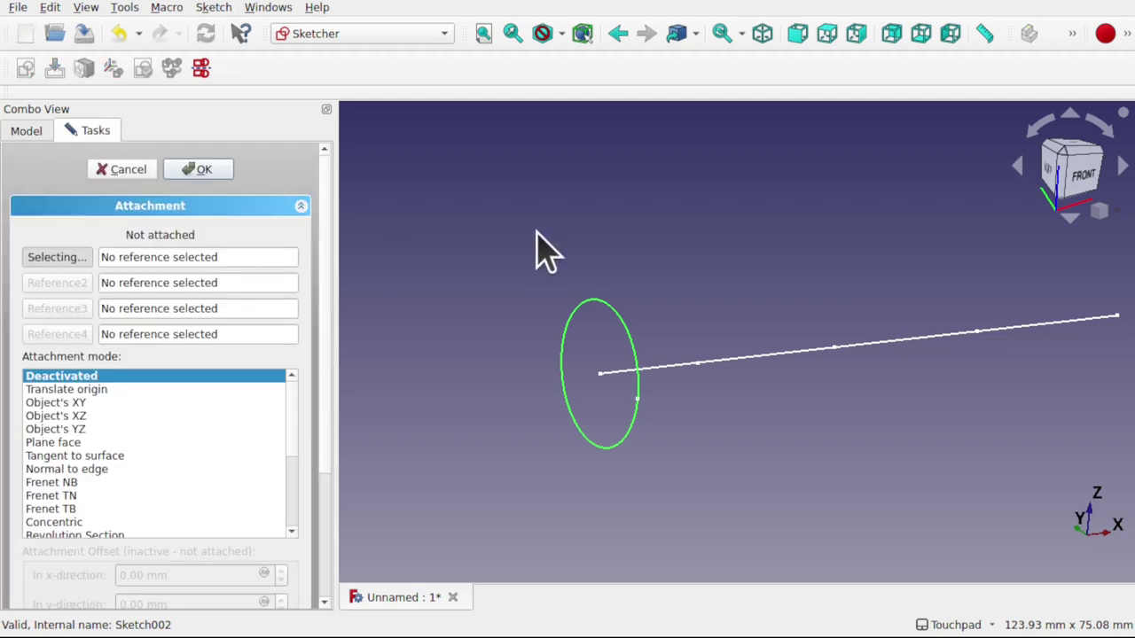
click(700, 362)
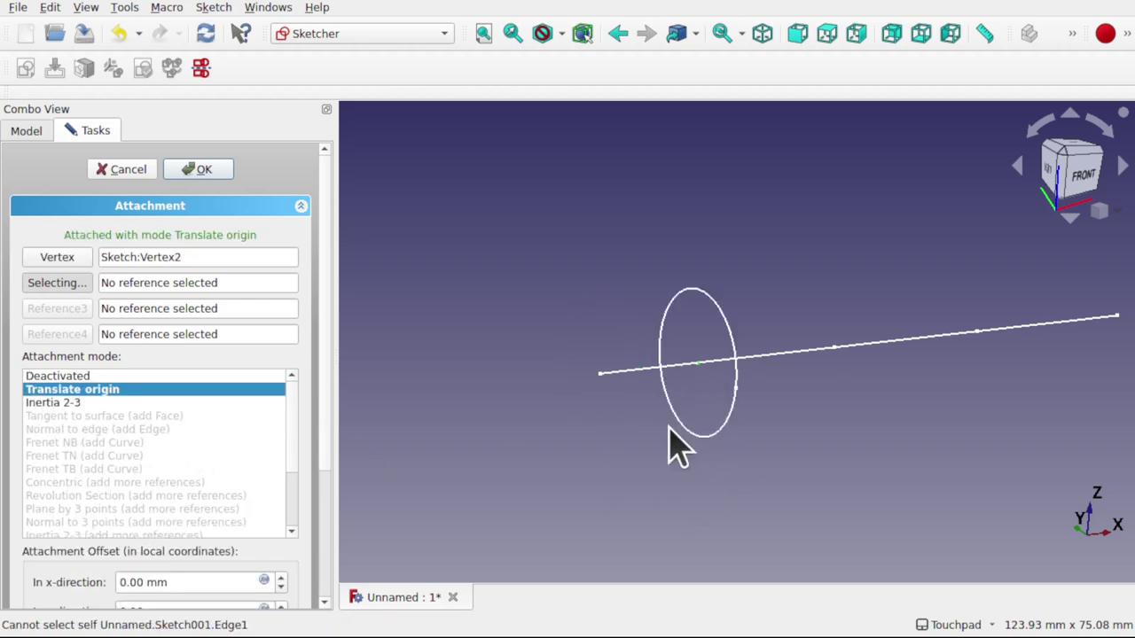
Try adding the polyline's third vertex as second reference with Inertia 2-3, and clear that reference again.
click(836, 348)
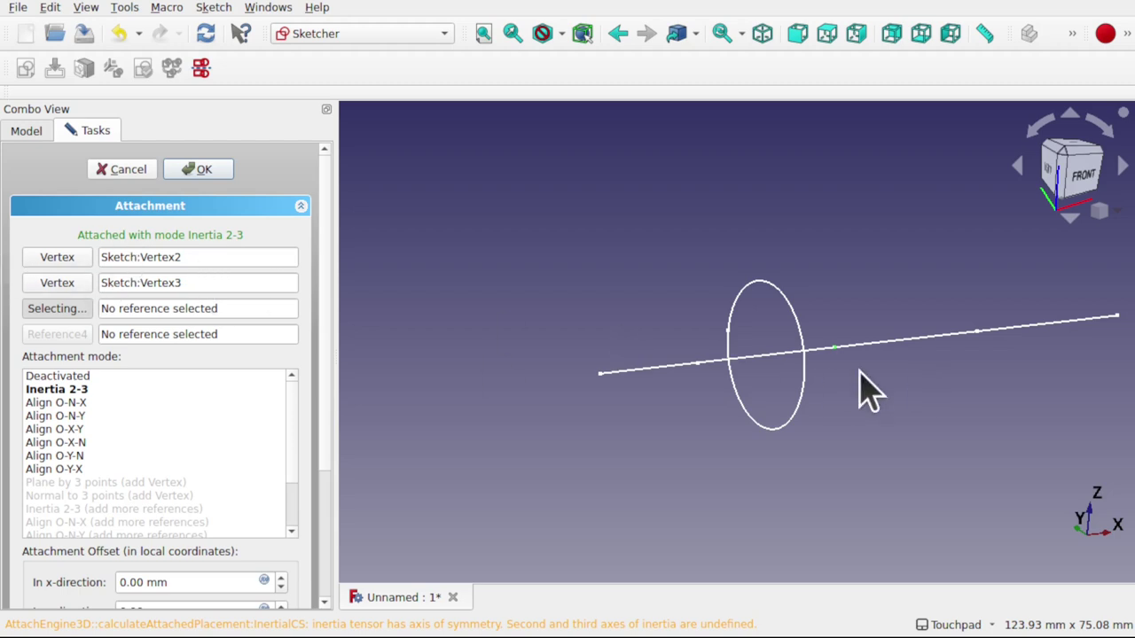
mouse_move(834, 370)
shift+mouse_down()
mouse_move(746, 356)
mouse_move(807, 381)
shift+mouse_up()
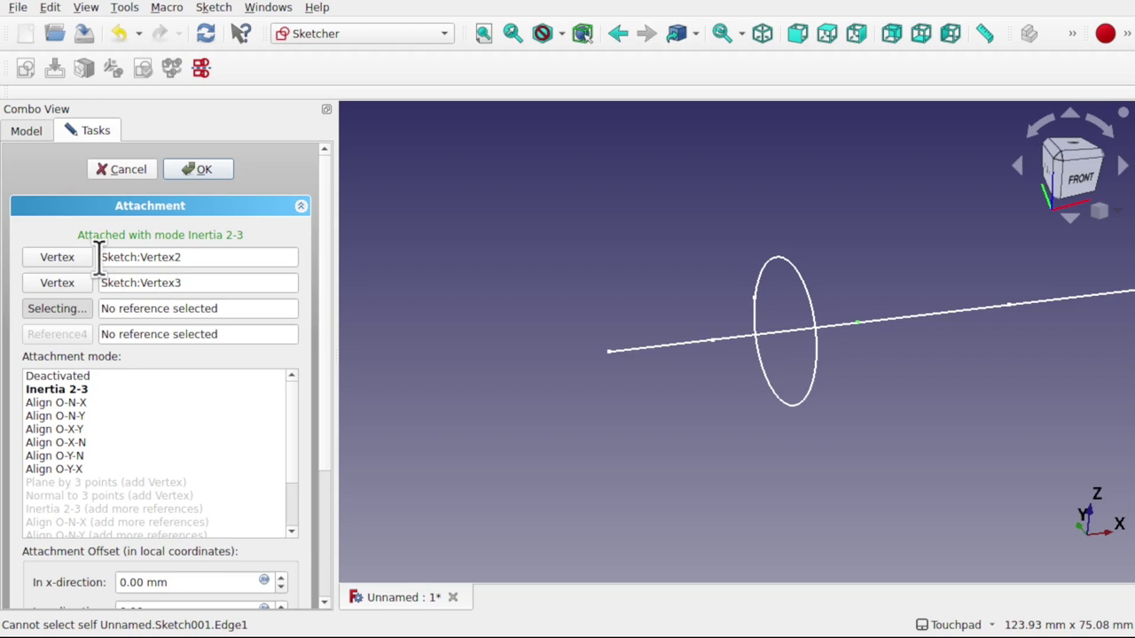
click(57, 283)
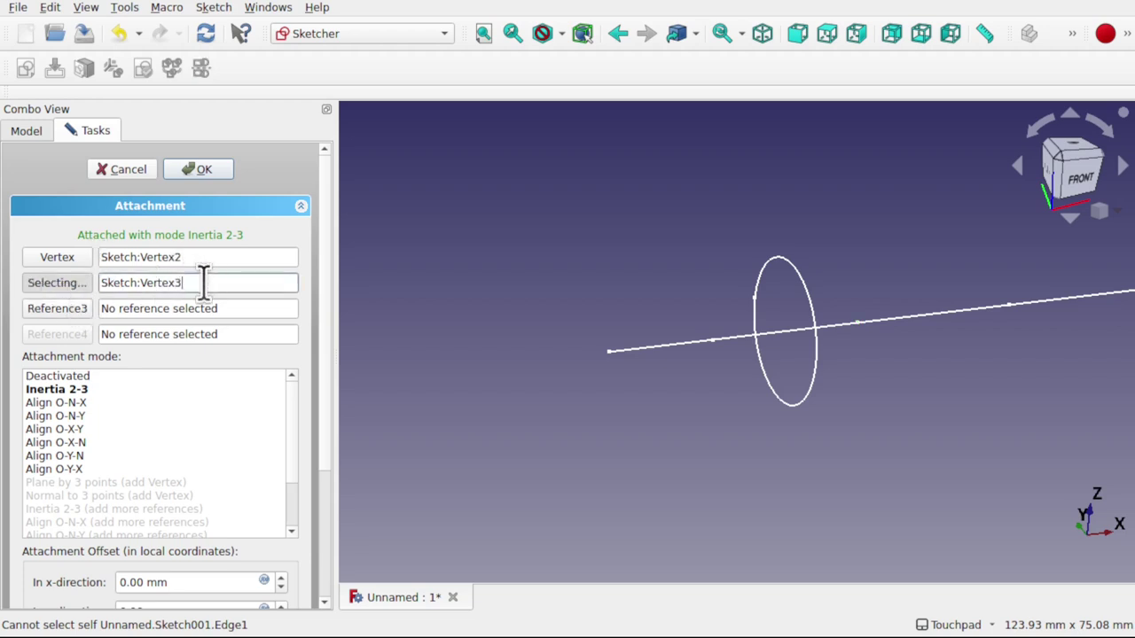
drag(207, 284, 5, 298)
key(BackSpace)
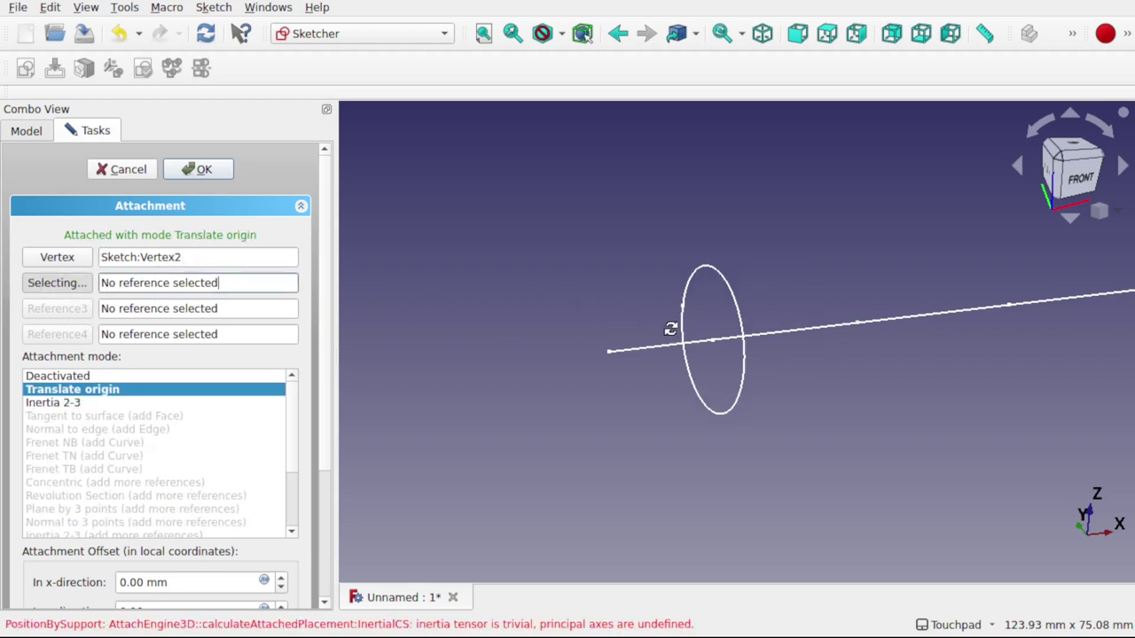
Change the circle sketch's first attachment reference to Vertex3 and then to Vertex4 of the polyline, keeping Translate origin.
alt+drag(670, 329, 664, 338)
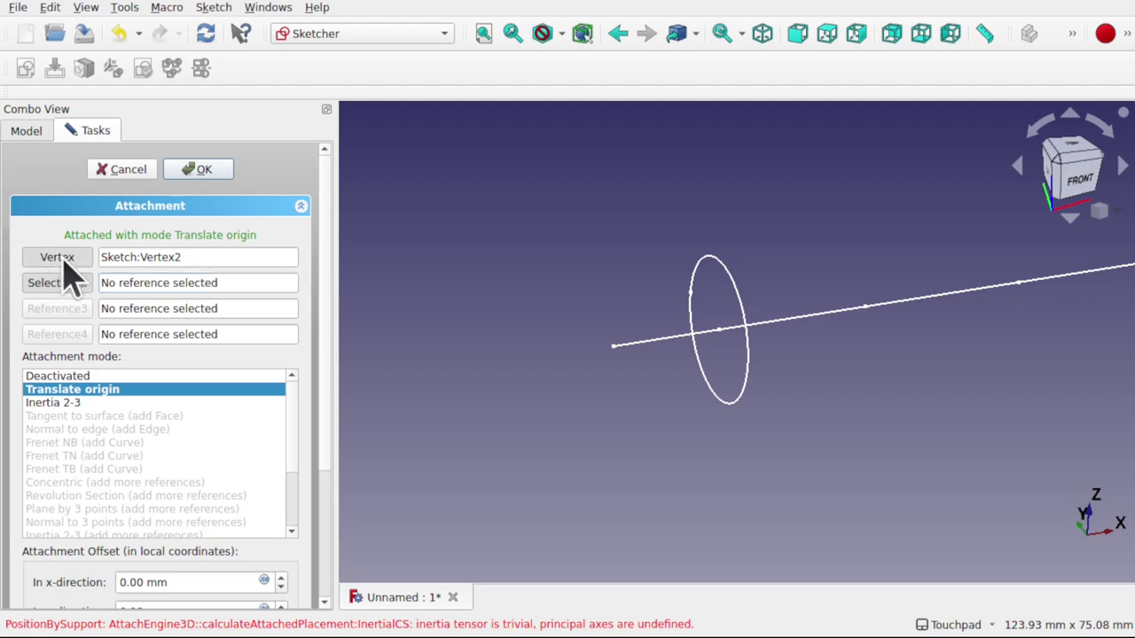
click(867, 306)
shift+drag(929, 333, 806, 387)
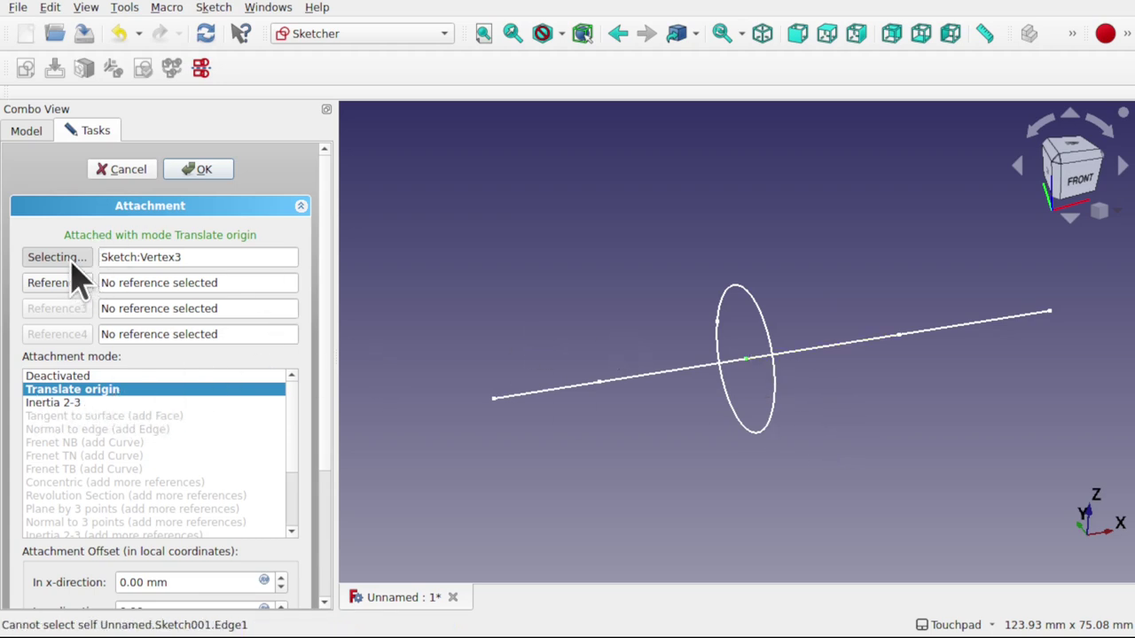
click(899, 336)
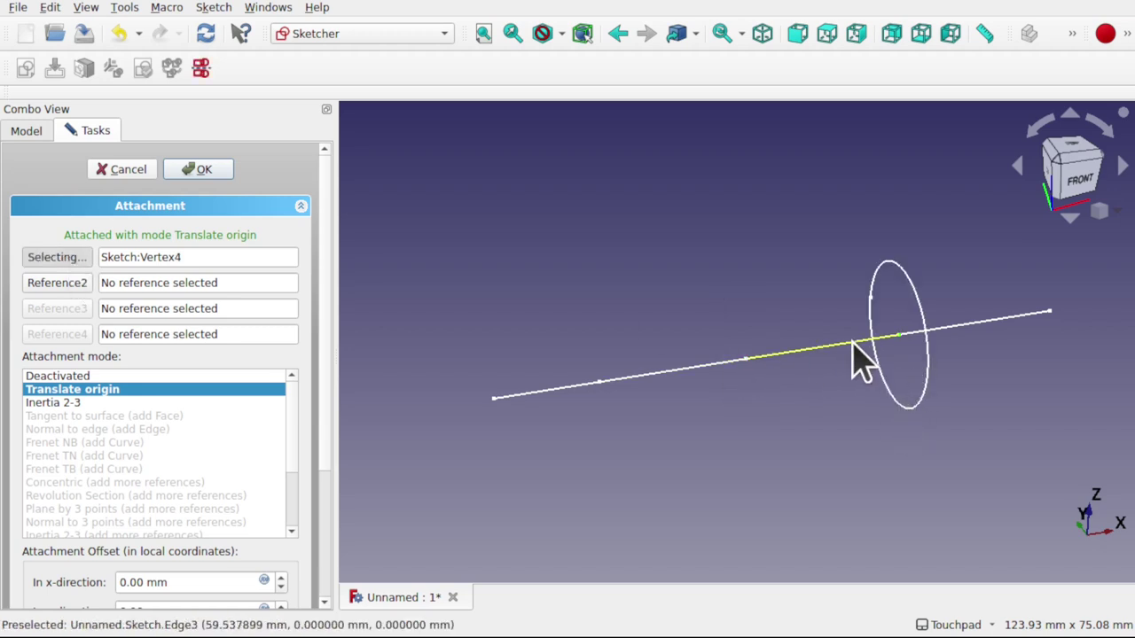
Change the circle sketch's attachment reference to Vertex3 and then Vertex2 of the polyline, and accept the attachment.
click(749, 359)
click(600, 382)
shift+drag(727, 406, 703, 405)
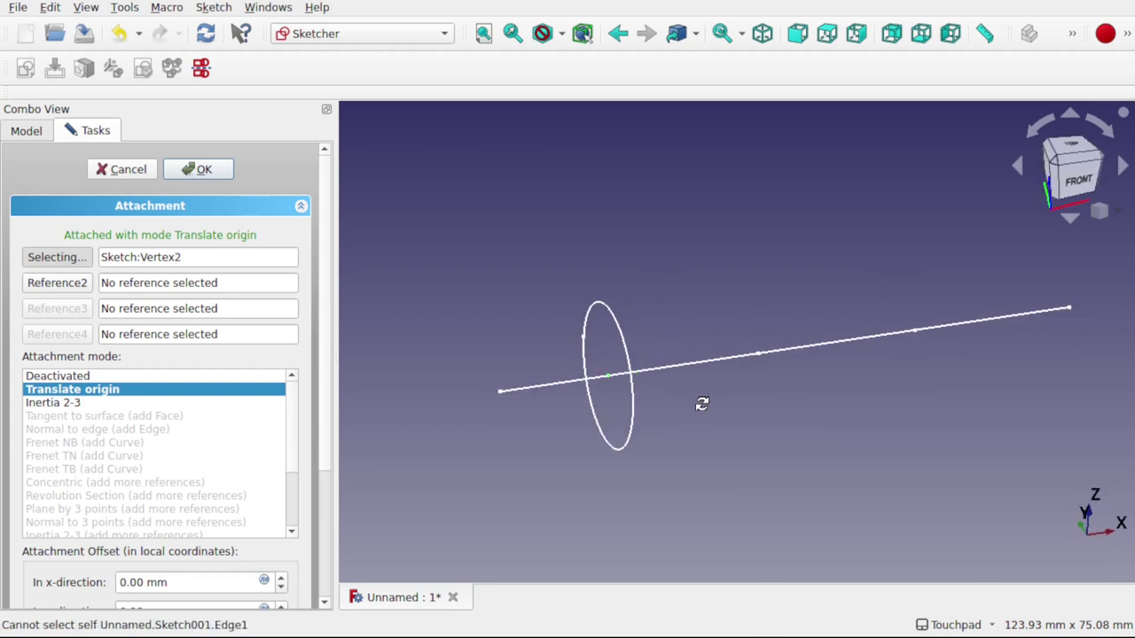
click(200, 171)
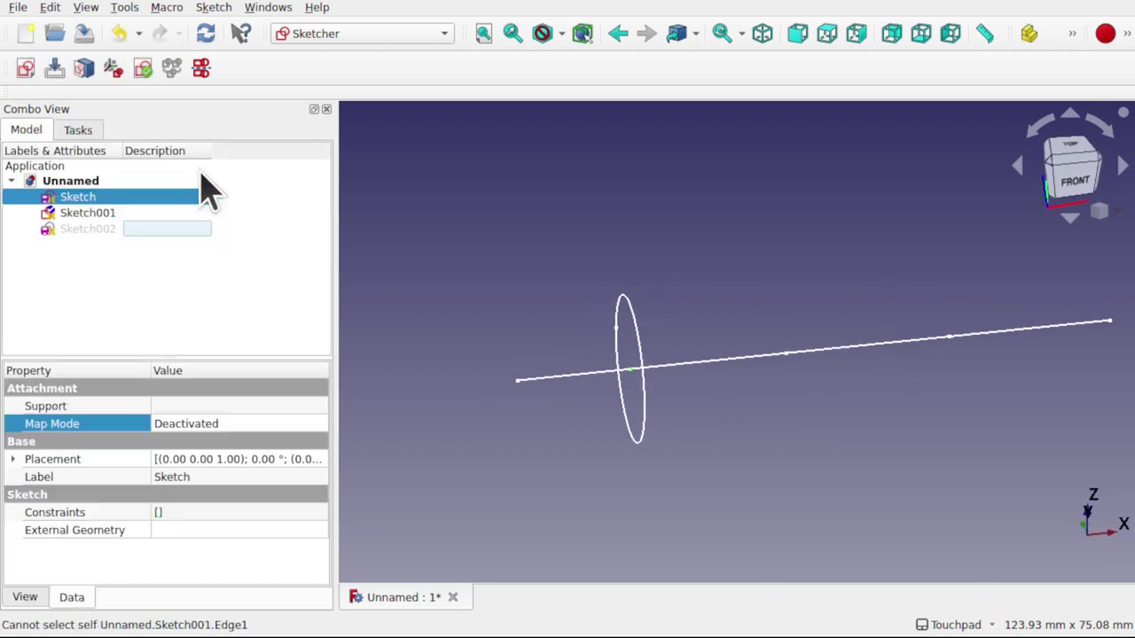
Hide the circle sketch (Sketch001) and show the rectangle sketch (Sketch002).
click(111, 213)
key(space)
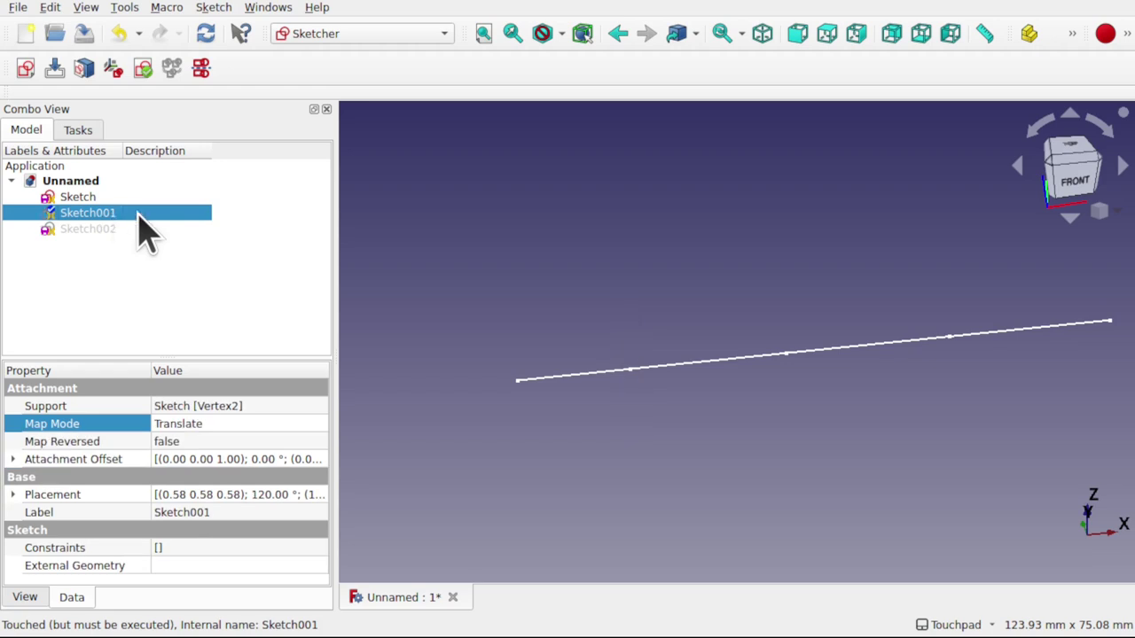
click(86, 231)
key(space)
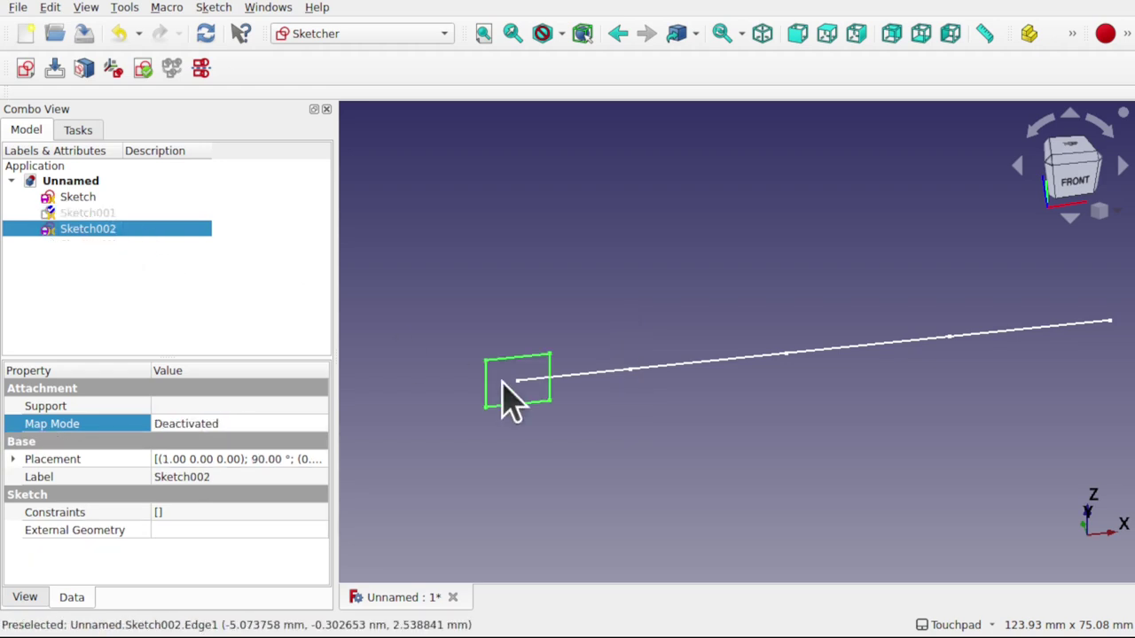
Attach the rectangle sketch to Vertex2 of the polyline with the Translate origin mode.
shift+drag(527, 382, 458, 371)
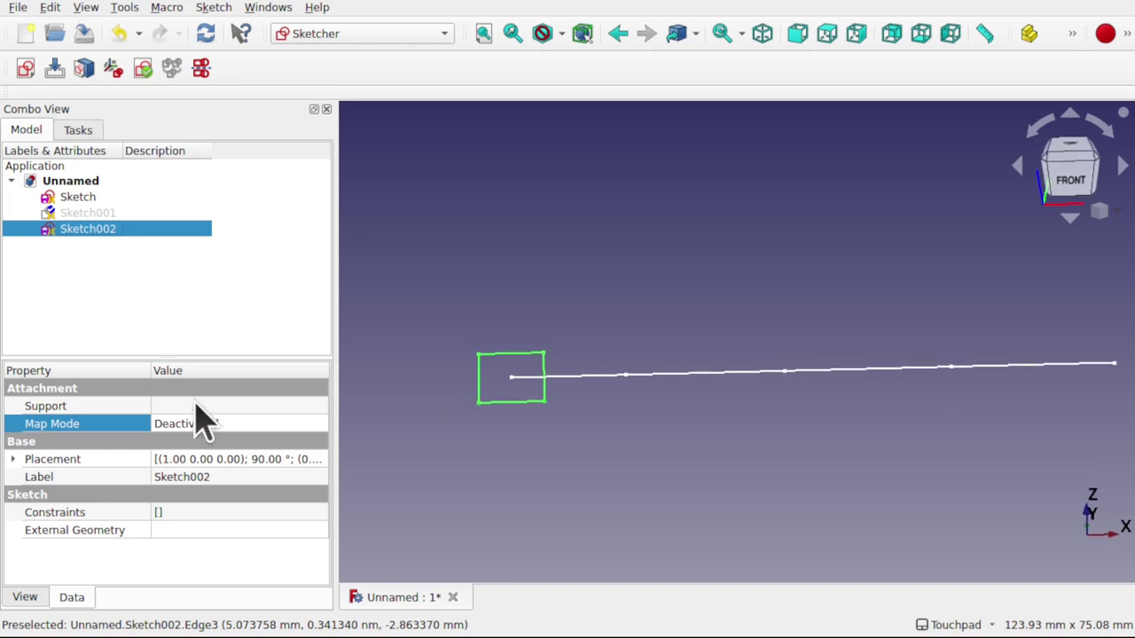
click(319, 424)
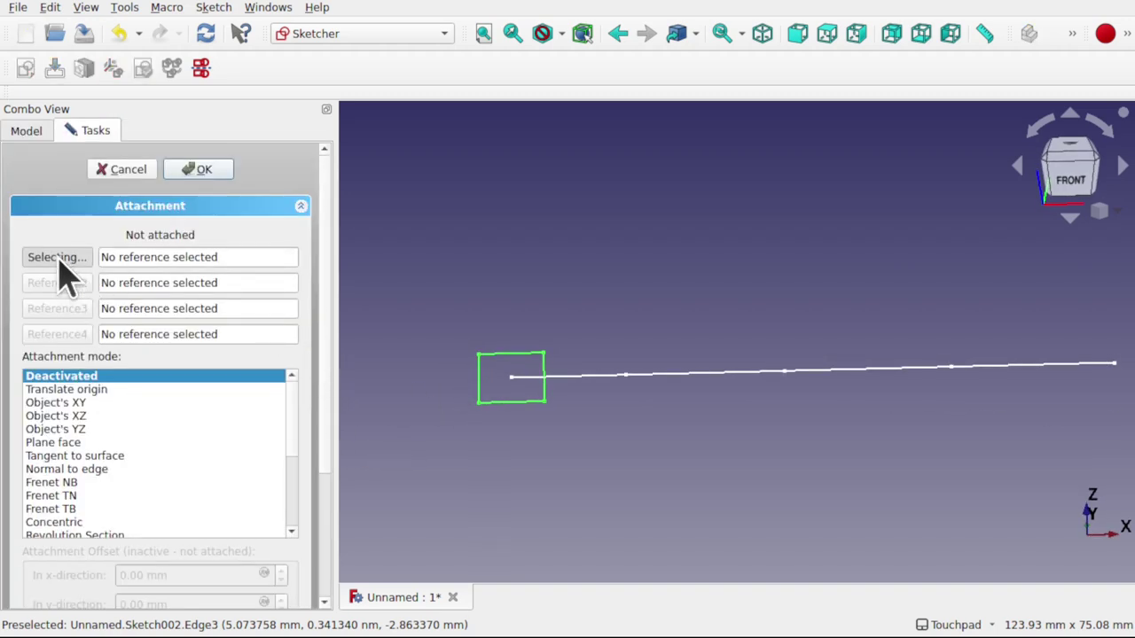
click(627, 387)
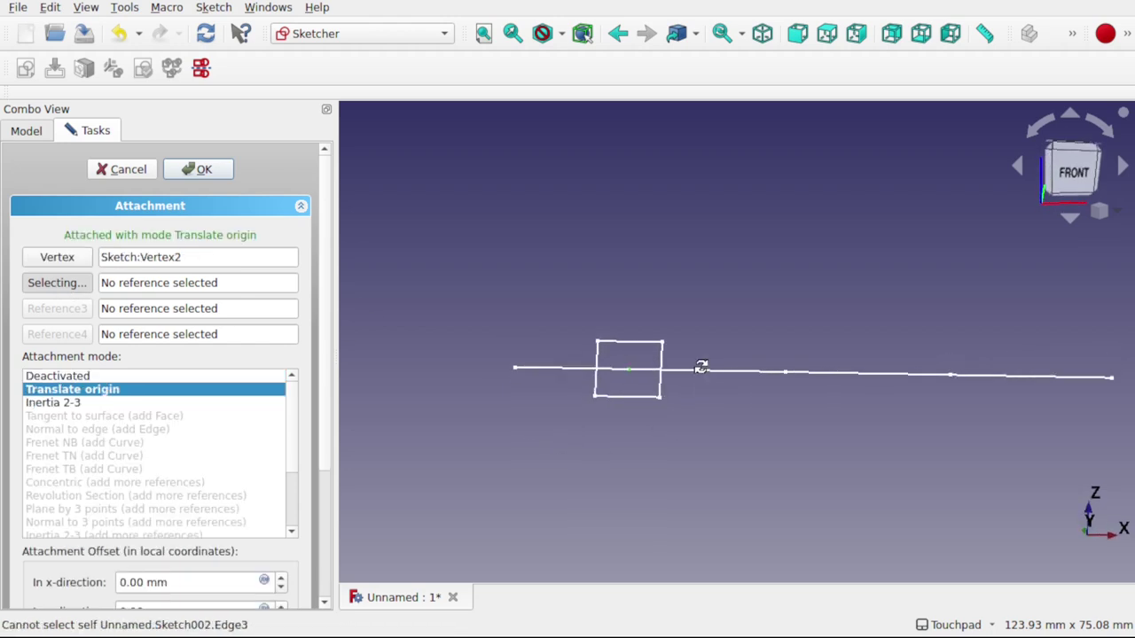
mouse_move(673, 384)
alt+mouse_down()
mouse_move(704, 339)
mouse_move(668, 328)
mouse_move(670, 366)
alt+mouse_up()
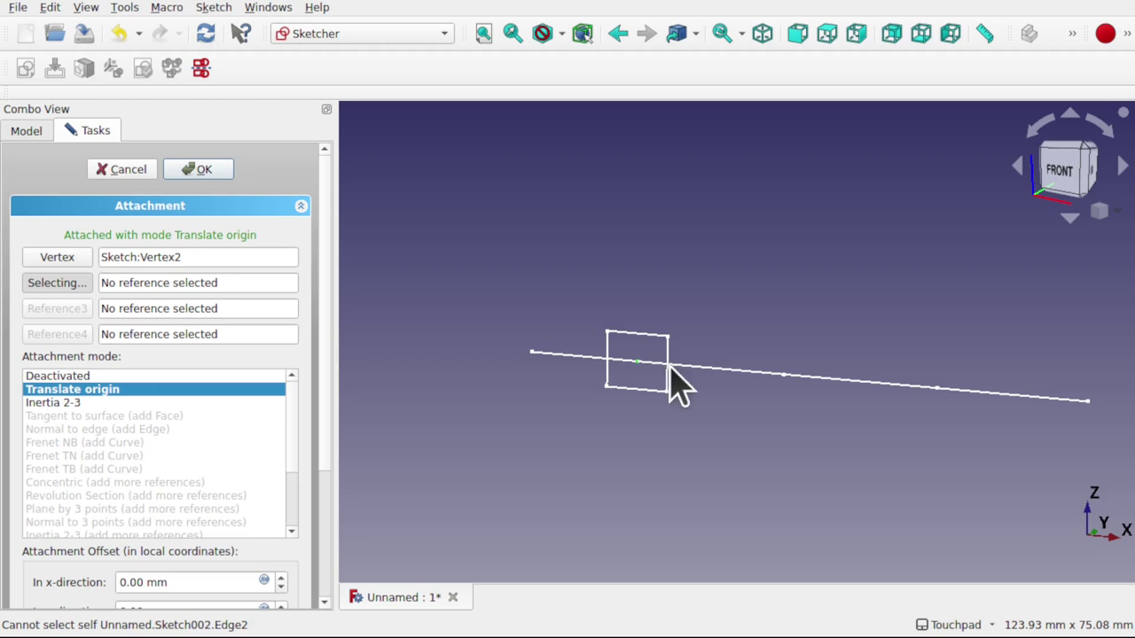
Change the rectangle sketch's first attachment reference to the polyline's Vertex3, keep Translate origin, and accept the attachment.
alt+drag(750, 372, 747, 403)
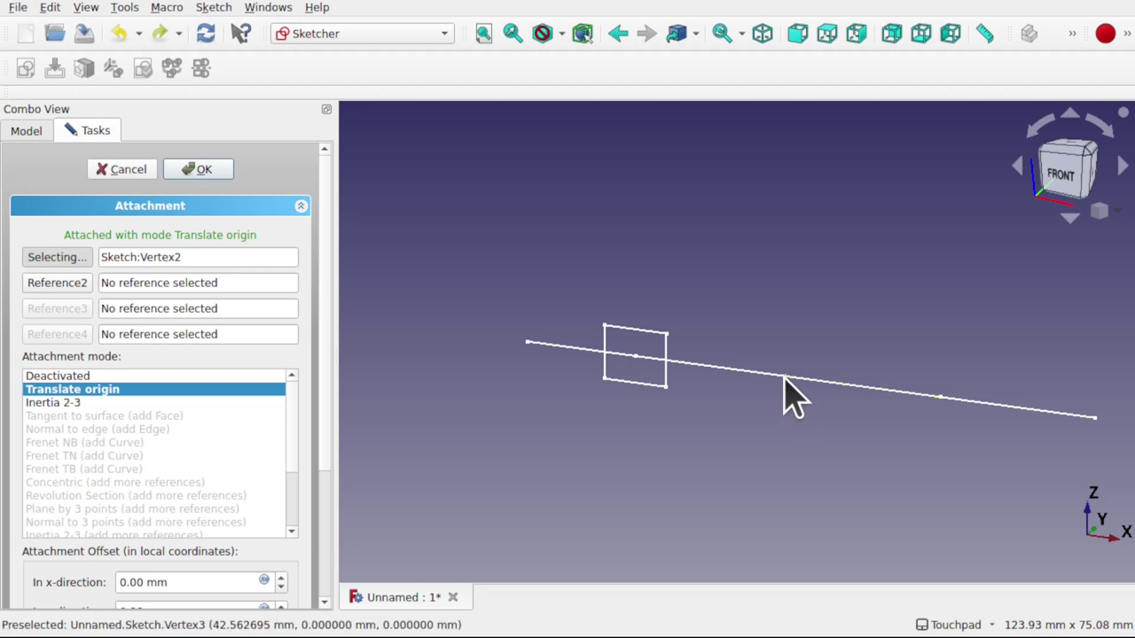
click(784, 378)
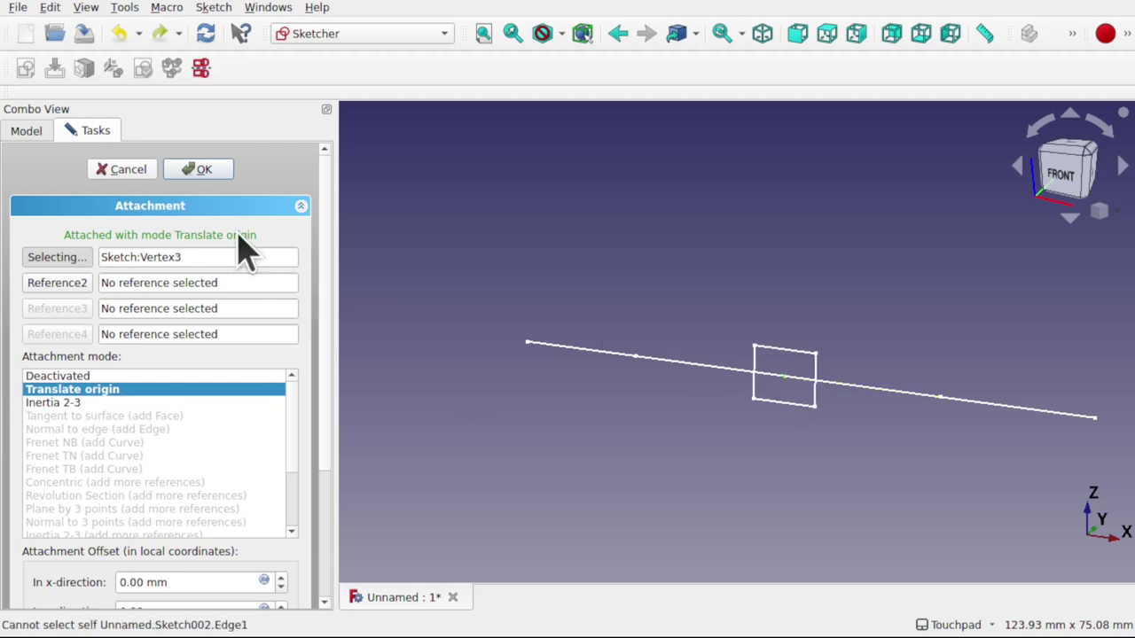
click(204, 170)
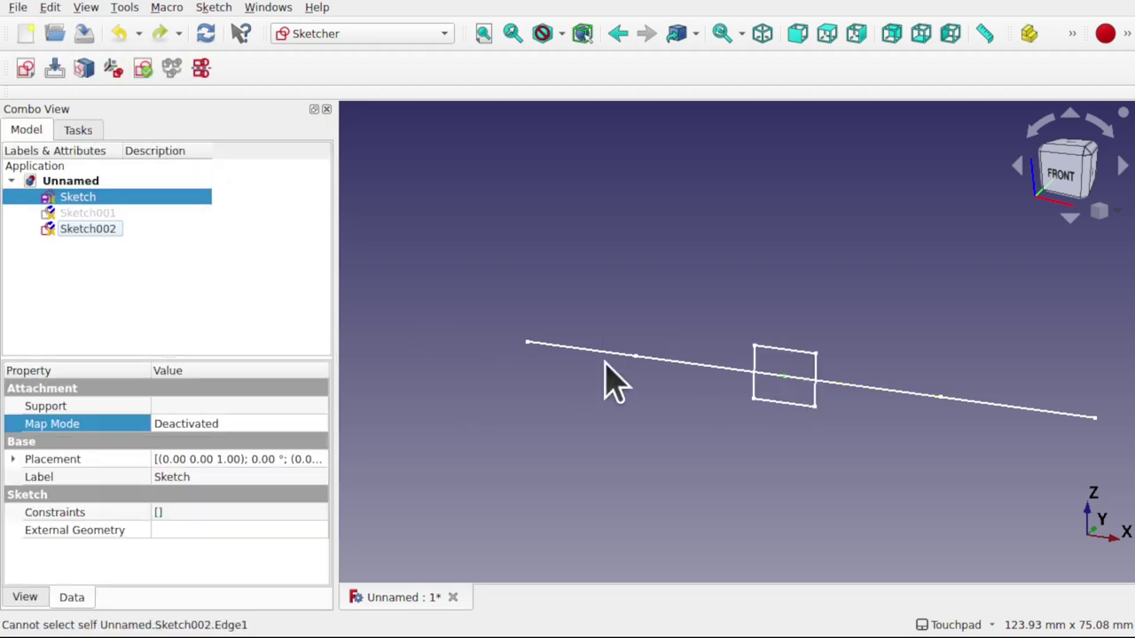
Delete all three sketches from the document.
shift+drag(651, 346, 677, 391)
click(71, 184)
key(ctrl+a)
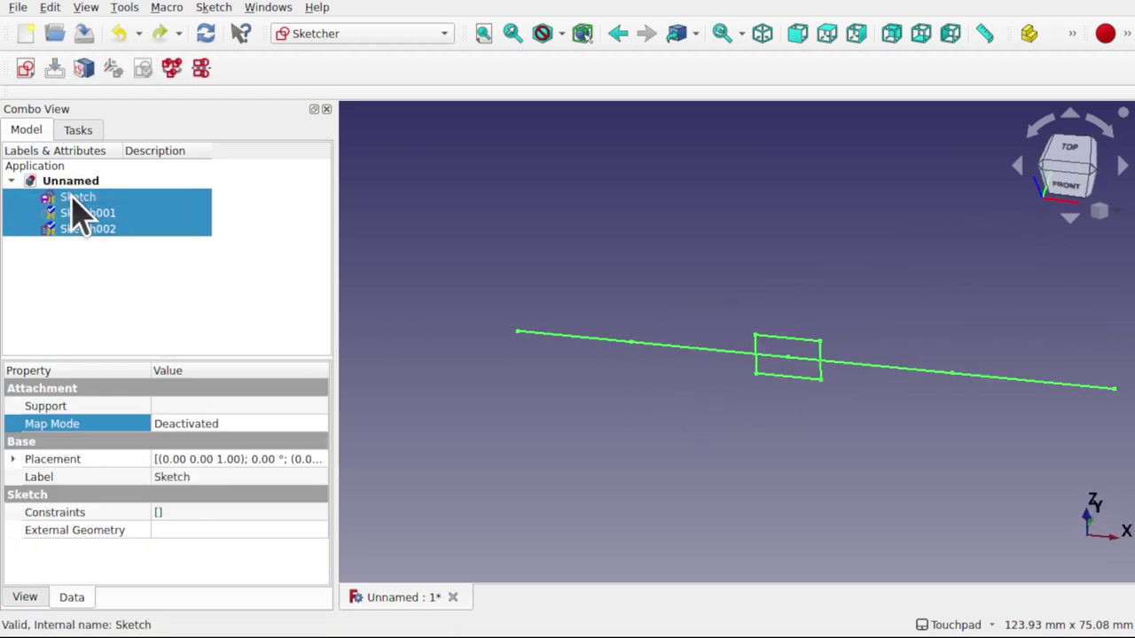
key(Delete)
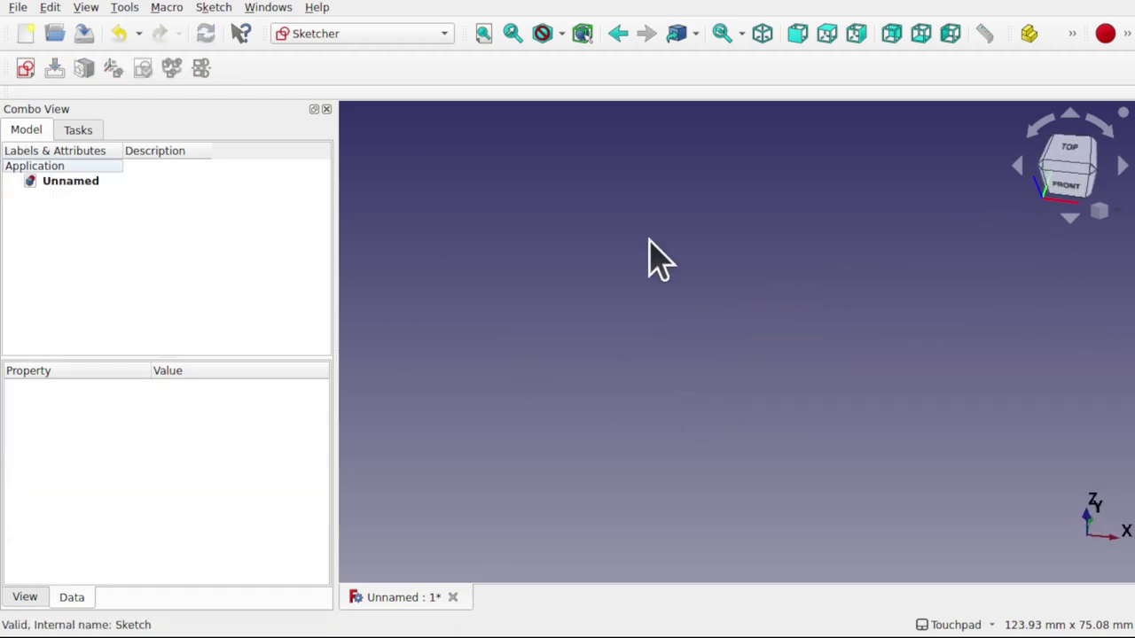
Switch to the Part workbench and add a default cube.
click(372, 36)
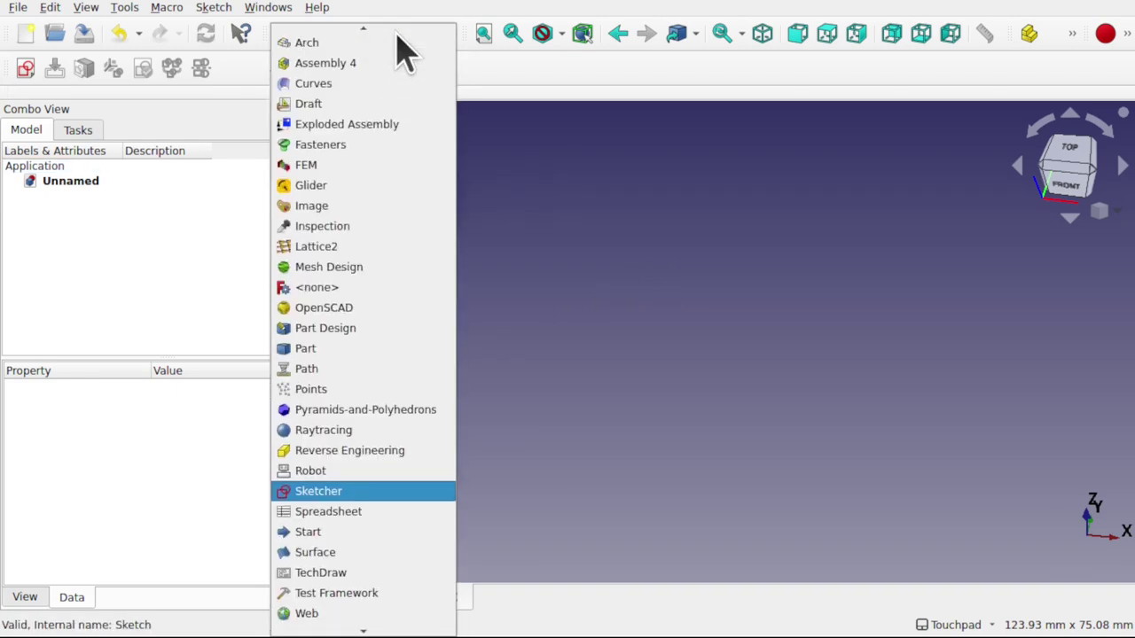
click(381, 362)
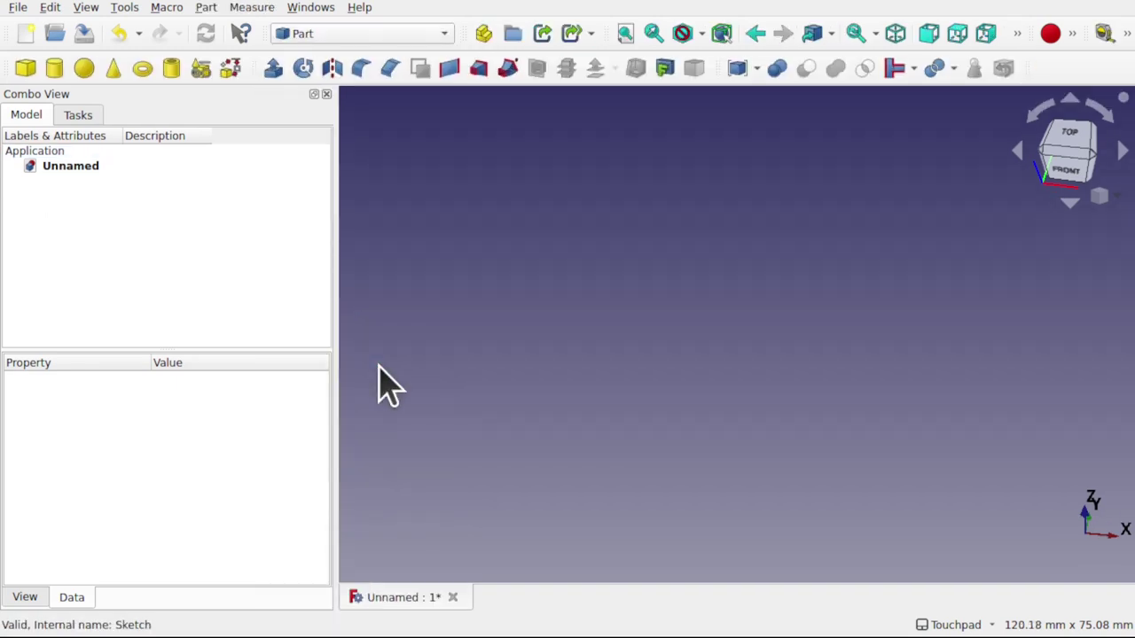
click(28, 72)
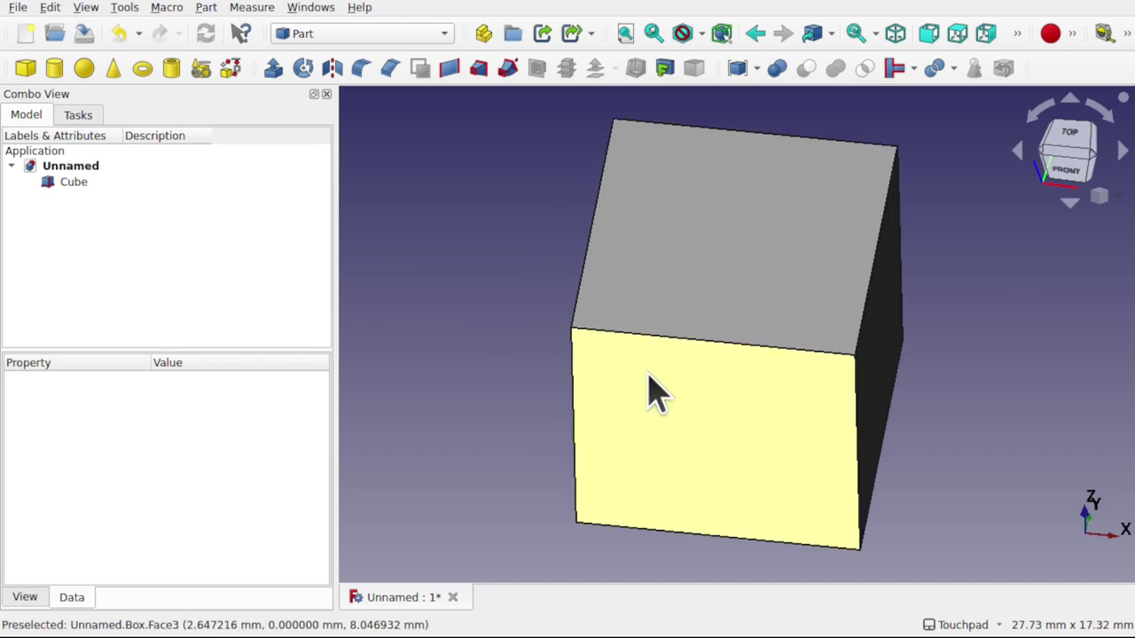
scroll(785, 391, down, 3)
mouse_move(780, 405)
alt+mouse_down()
mouse_move(803, 362)
mouse_move(898, 355)
mouse_move(853, 362)
mouse_move(793, 398)
alt+mouse_up()
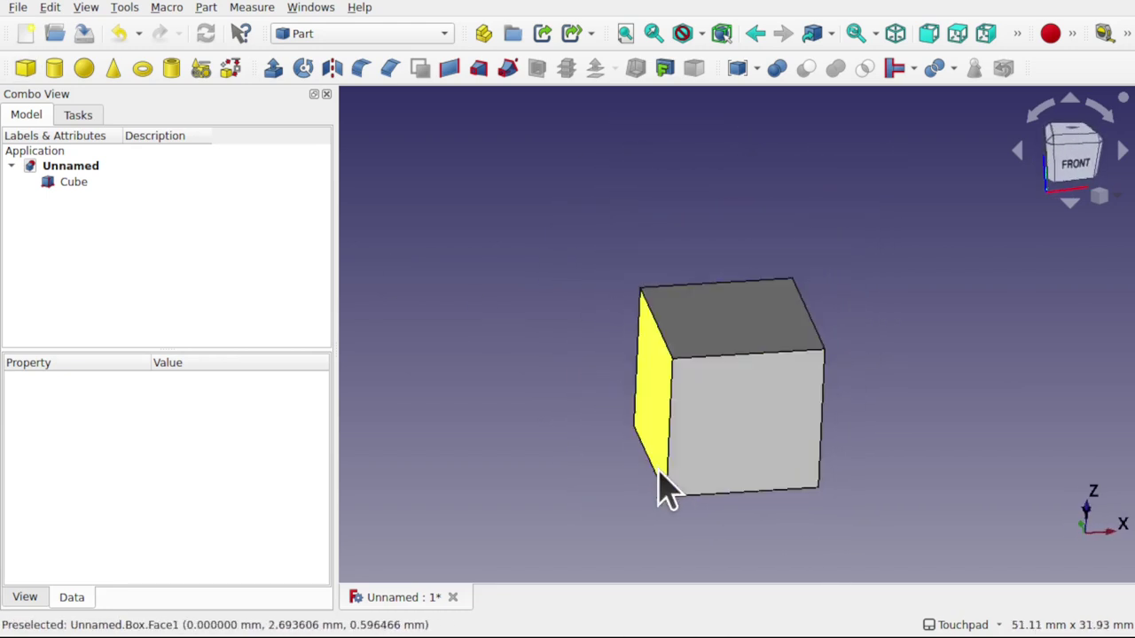
Chamfer Edge10, Edge2 and Edge1, which meet at the cube's upper front-left corner, by an equal distance of 1 mm.
drag(810, 398, 876, 384)
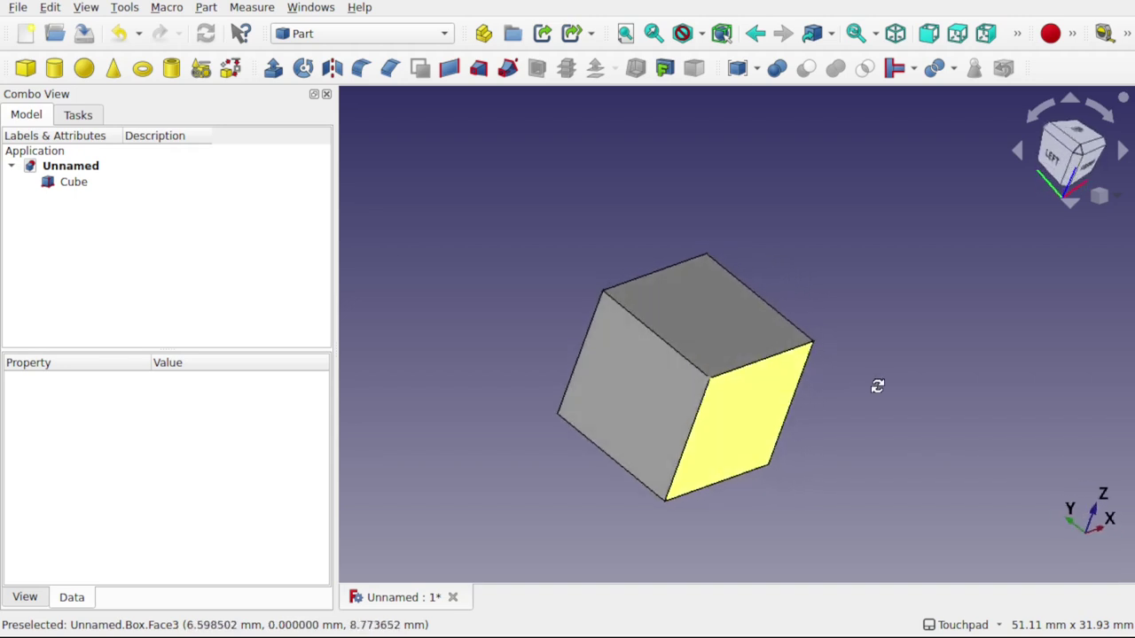
click(715, 383)
drag(715, 383, 568, 341)
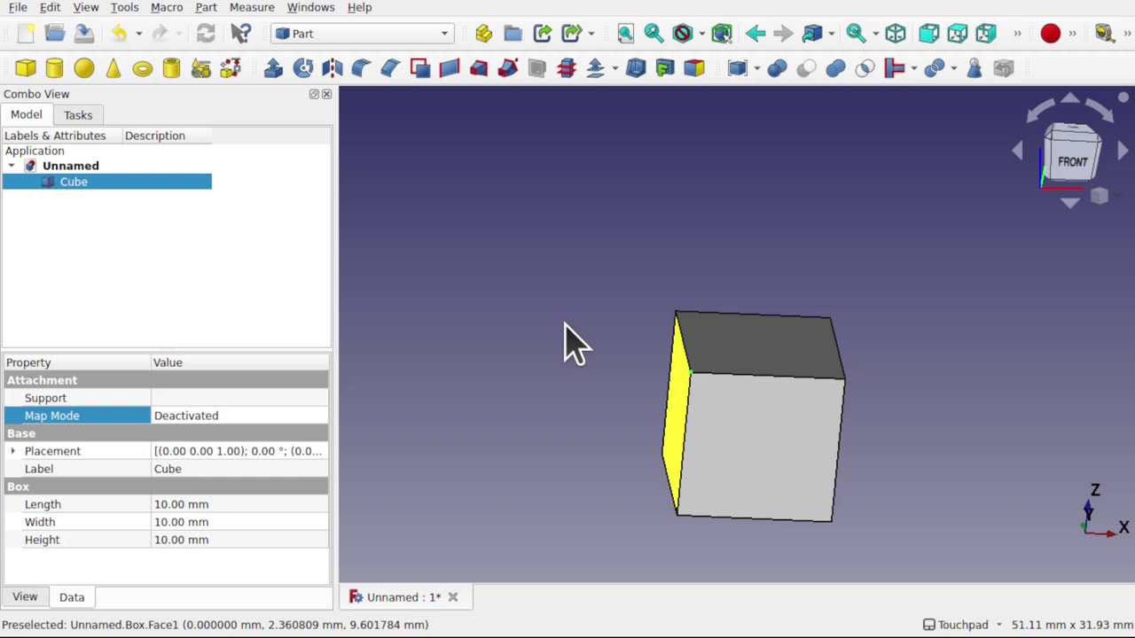
click(390, 71)
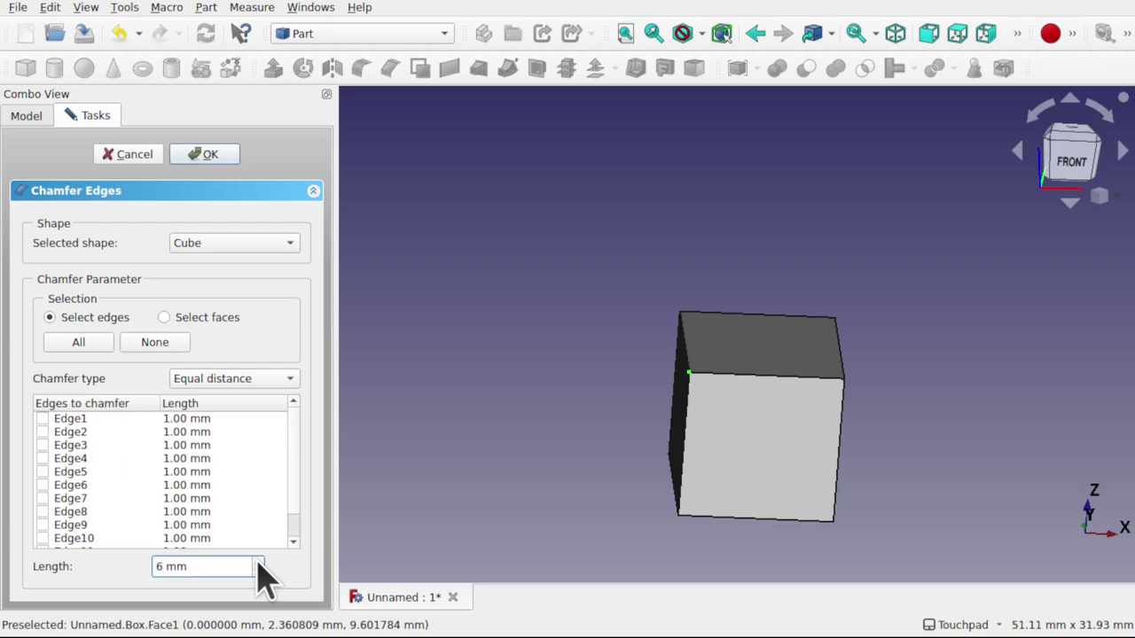
click(210, 158)
click(666, 351)
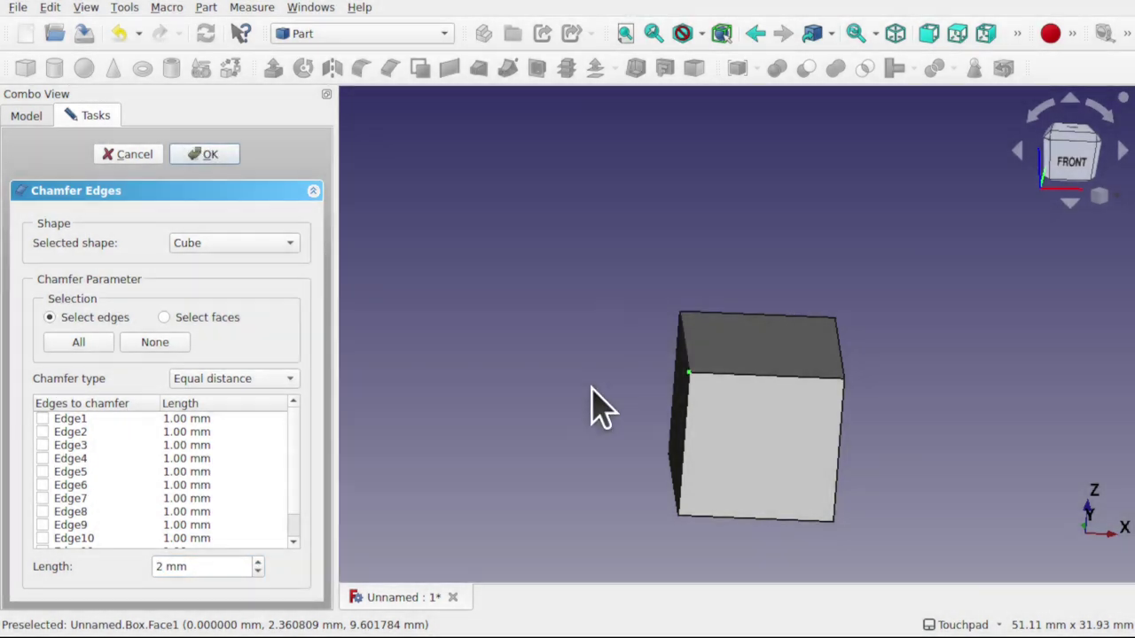
click(701, 377)
click(684, 354)
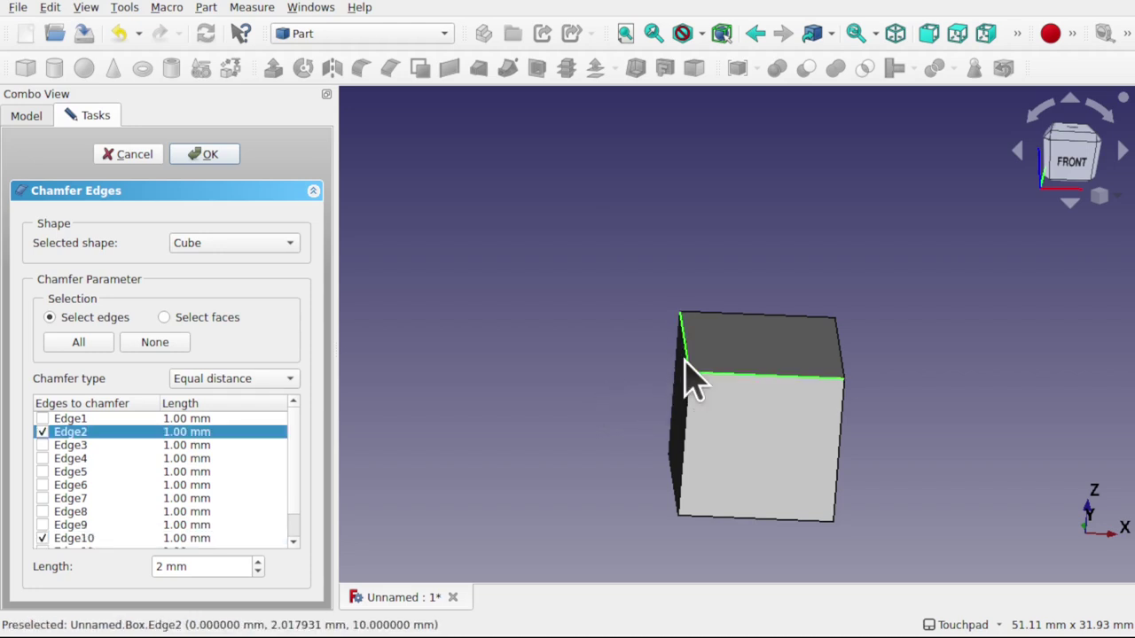
click(687, 414)
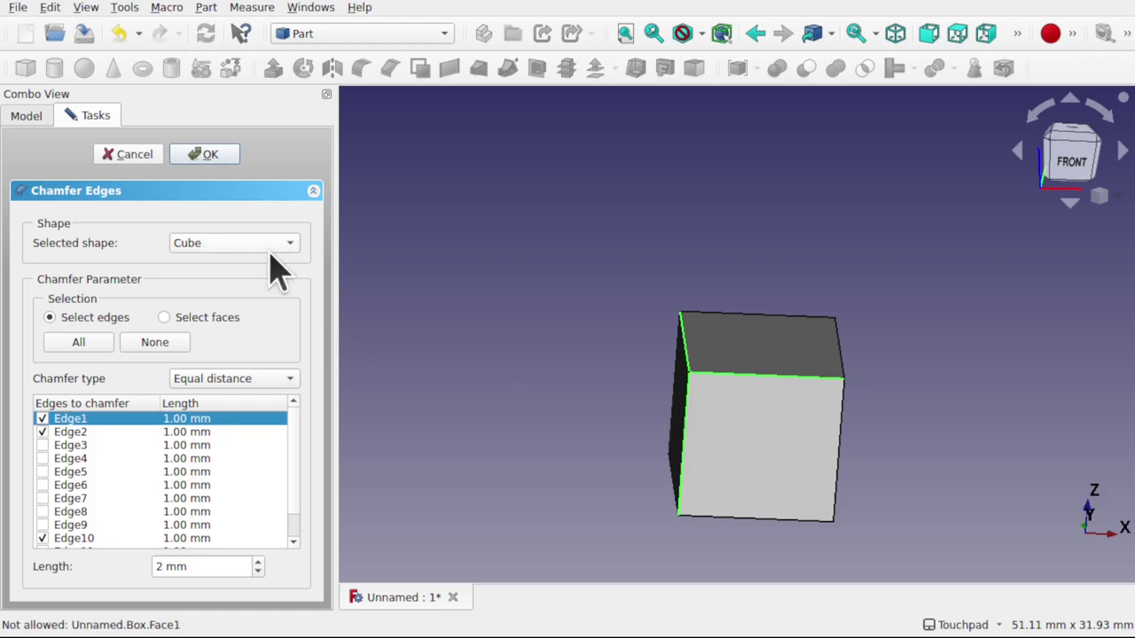
click(206, 156)
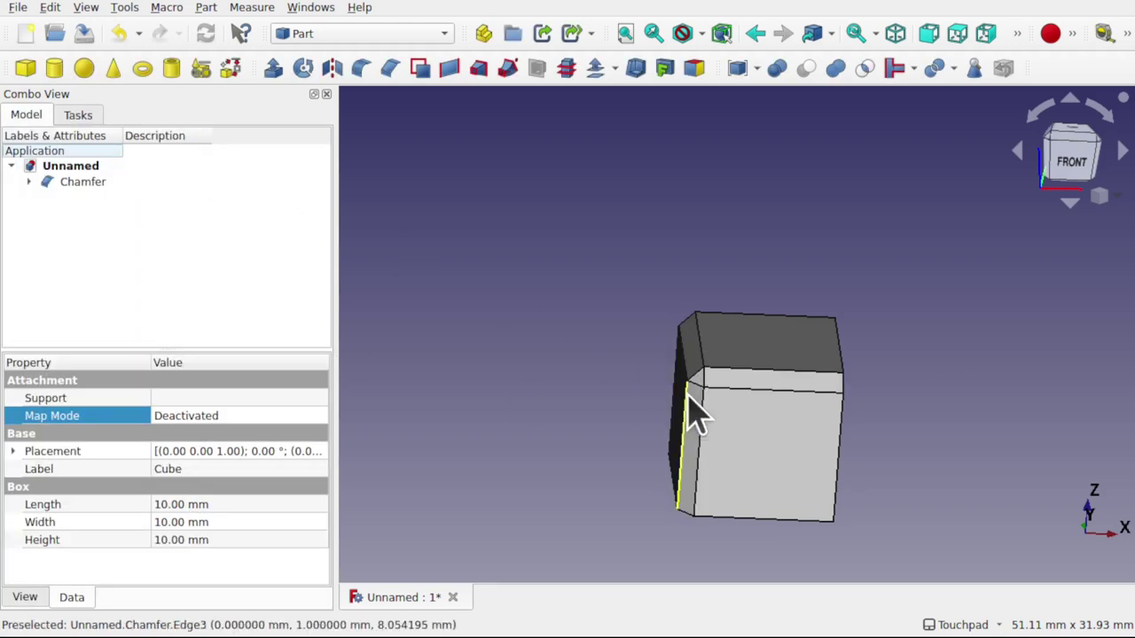
Examine from several angles the small triangular face where the cube's three chamfers meet.
mouse_move(689, 405)
alt+mouse_down()
mouse_move(851, 384)
mouse_move(742, 425)
mouse_move(699, 419)
alt+mouse_up()
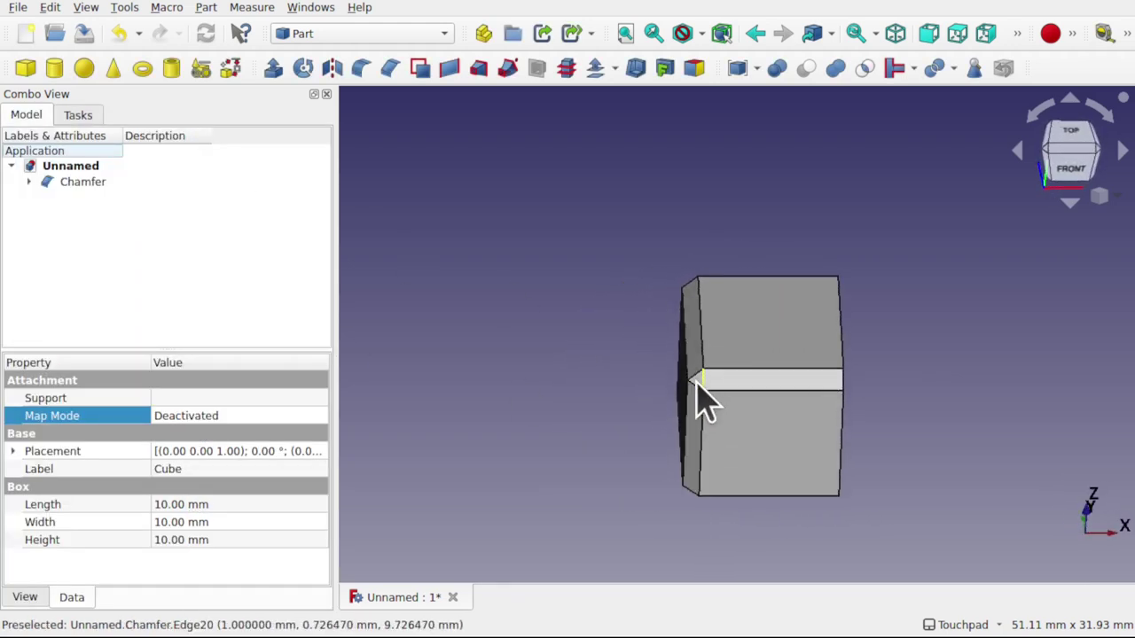
scroll(696, 383, up, 6)
alt+drag(762, 377, 783, 330)
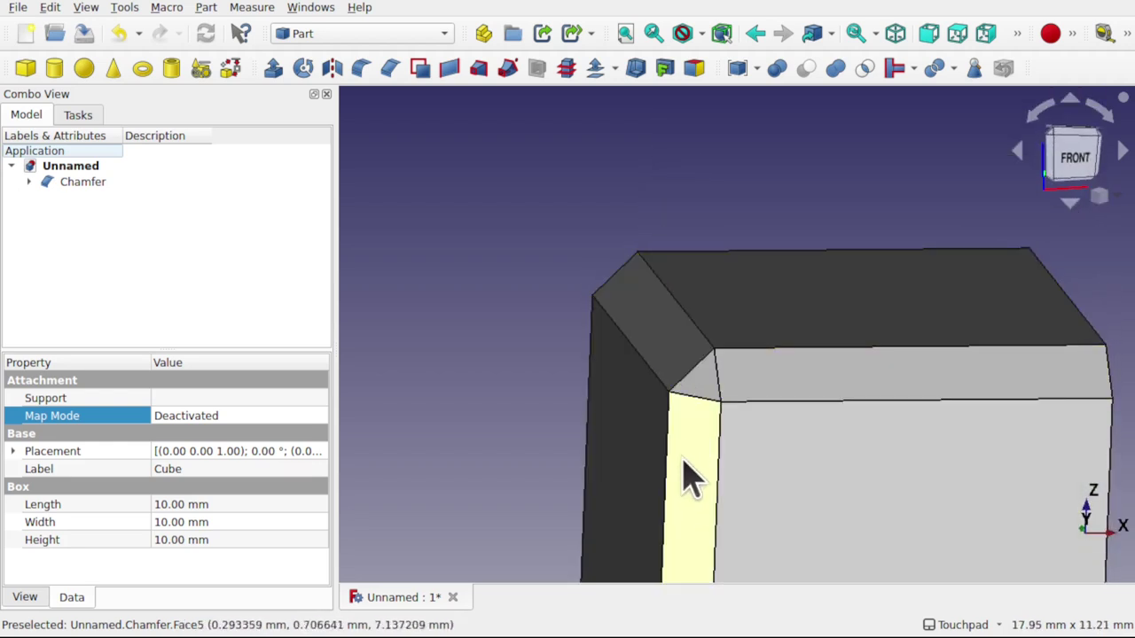
alt+drag(680, 363, 781, 379)
scroll(785, 398, down, 4)
scroll(786, 398, up, 2)
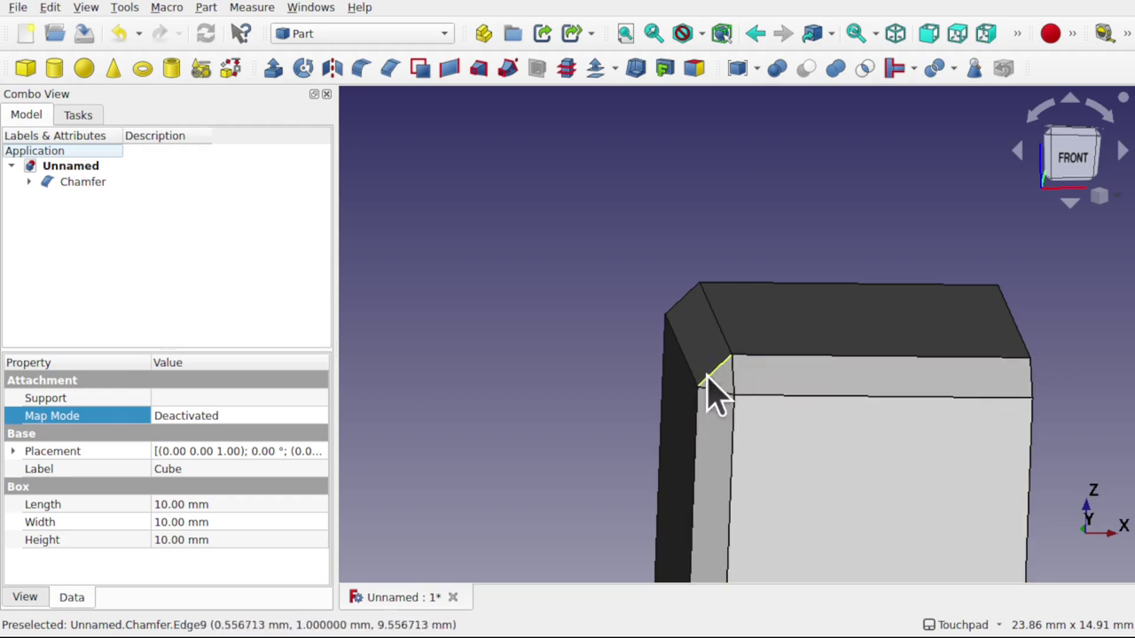
alt+drag(771, 395, 826, 420)
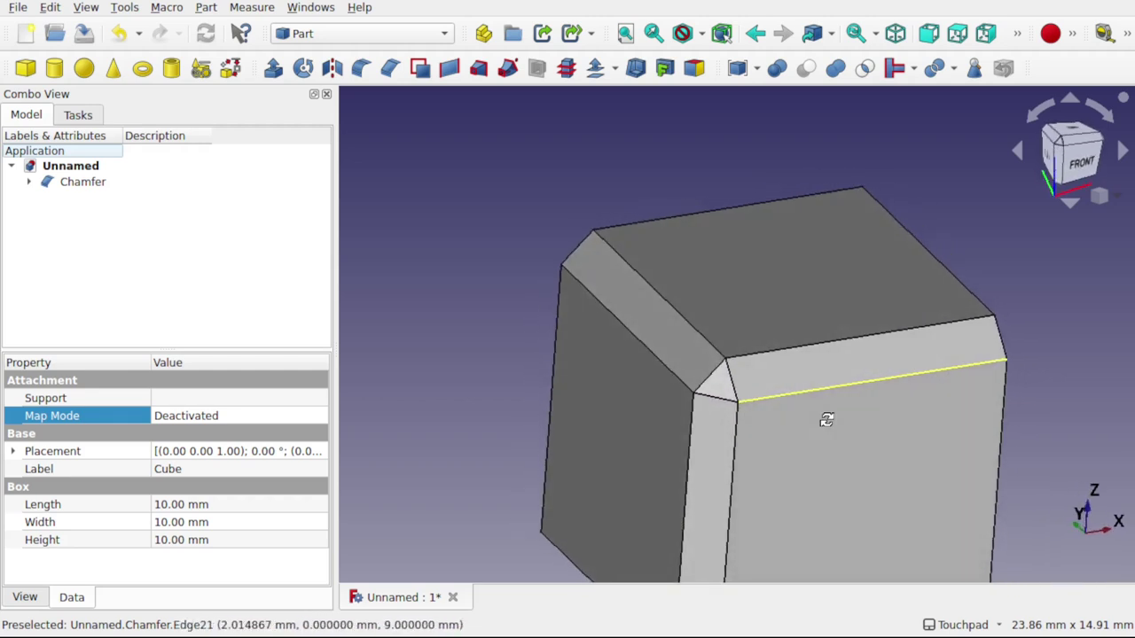
middle_drag(669, 399, 729, 424)
middle_drag(629, 270, 519, 451)
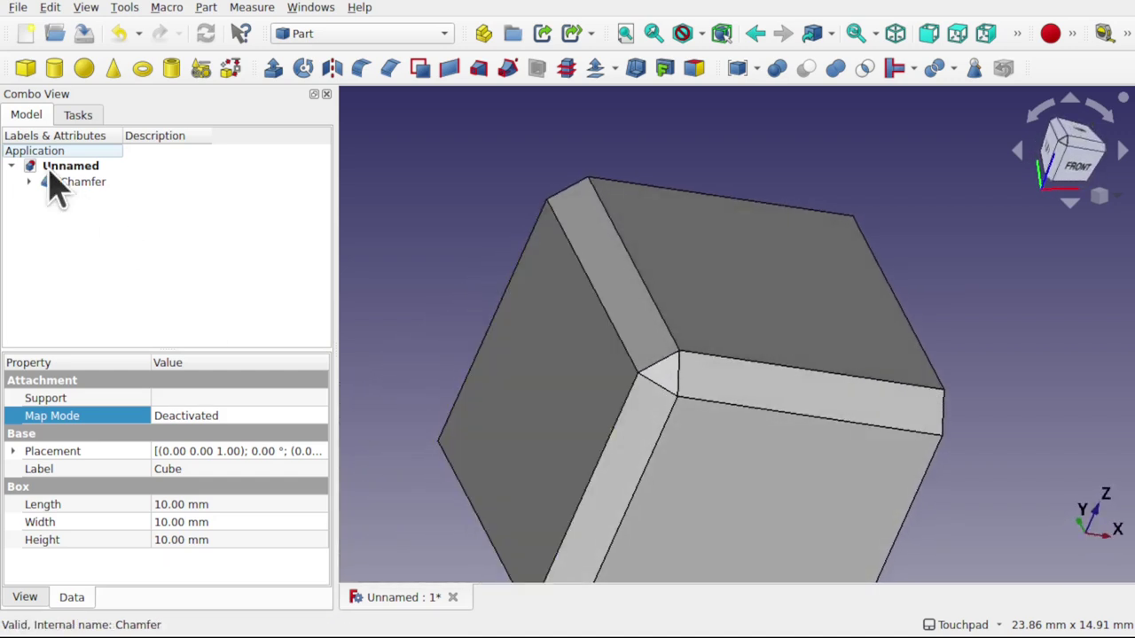
Delete the chamfer to restore the plain cube.
click(82, 183)
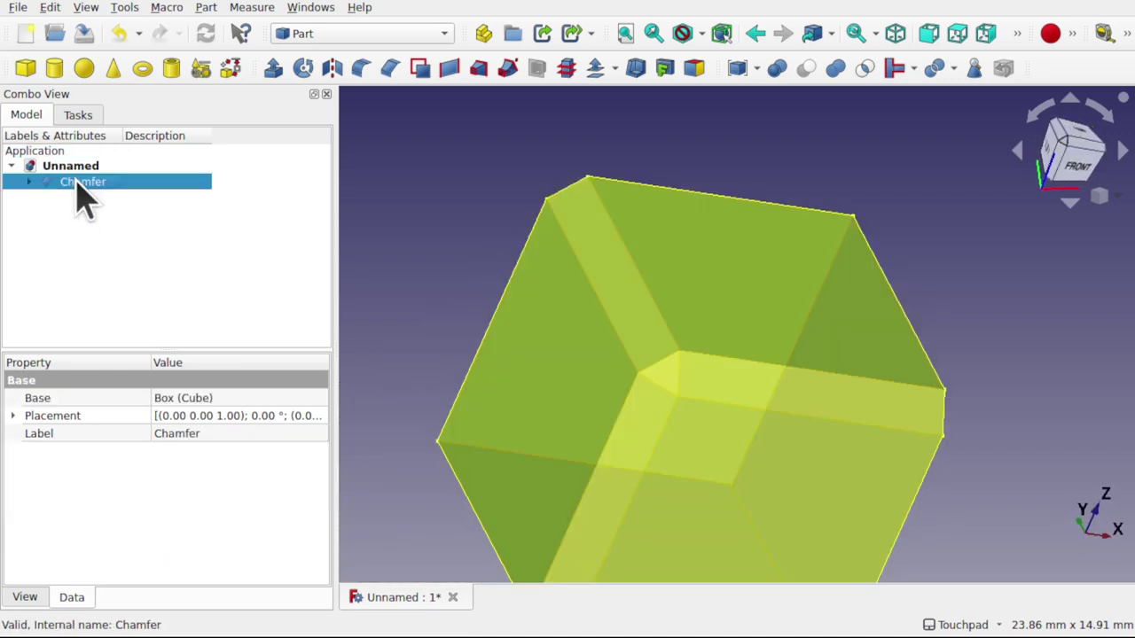
key(Delete)
shift+drag(815, 298, 896, 370)
Switch to the Sketcher workbench and create a new sketch on the cube's left face with the FlatFace attachment method.
click(395, 34)
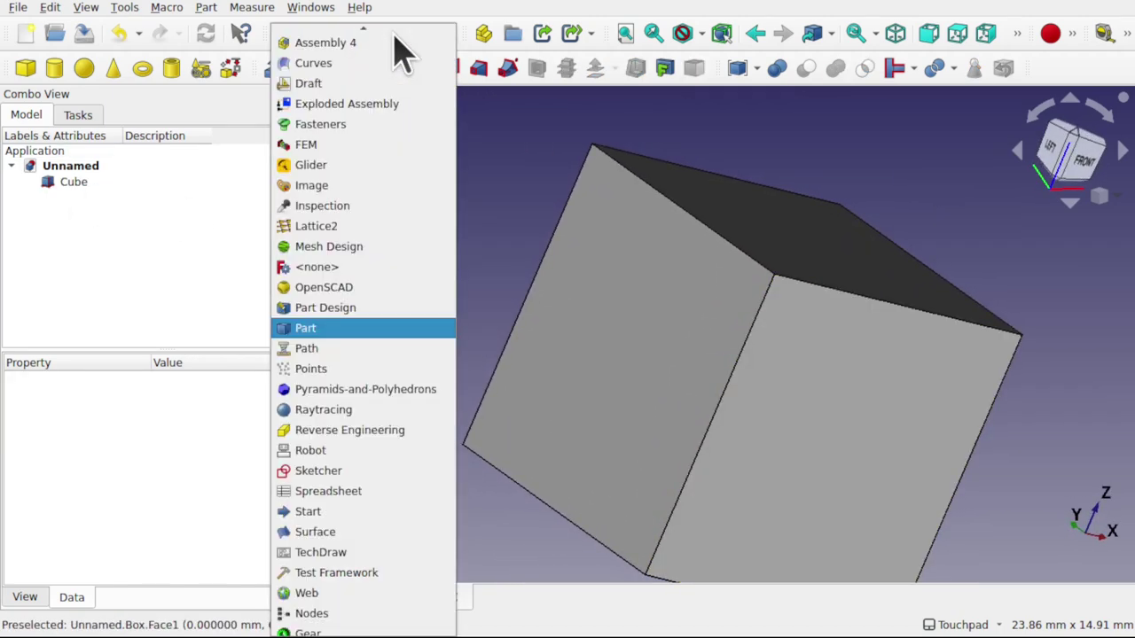
click(393, 474)
drag(674, 425, 812, 435)
click(592, 409)
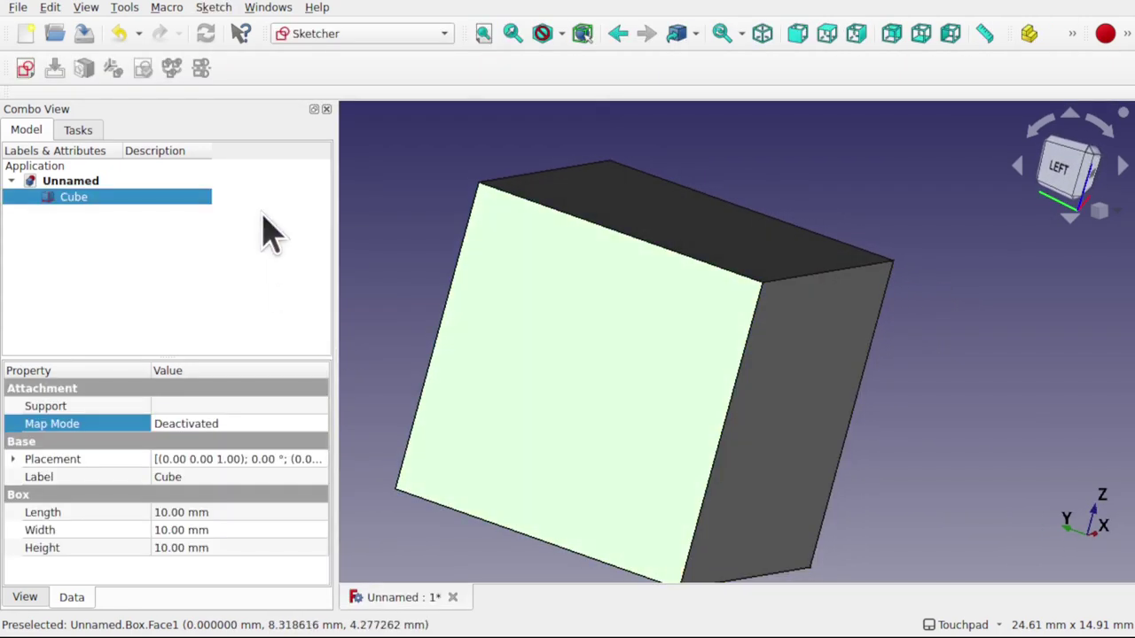
click(25, 68)
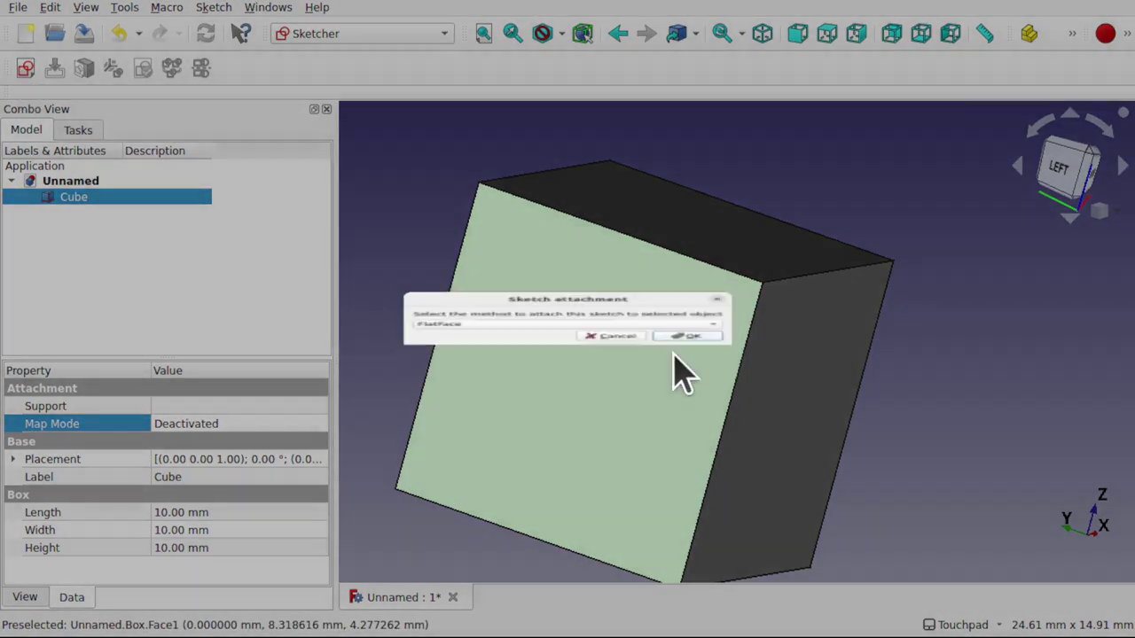
click(681, 359)
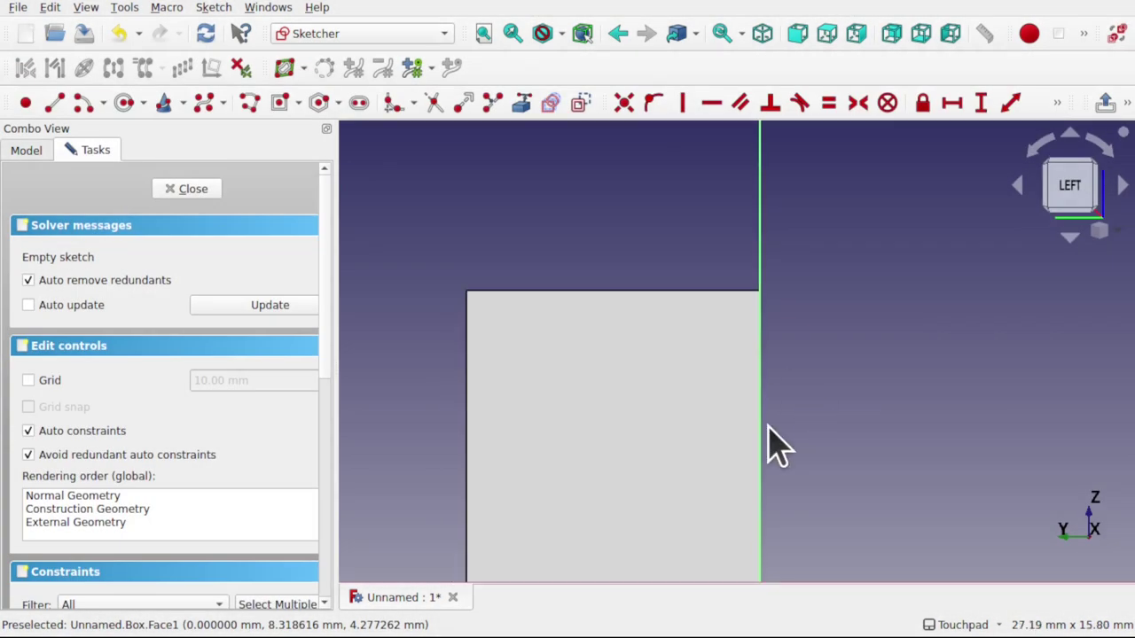
shift+drag(769, 426, 677, 450)
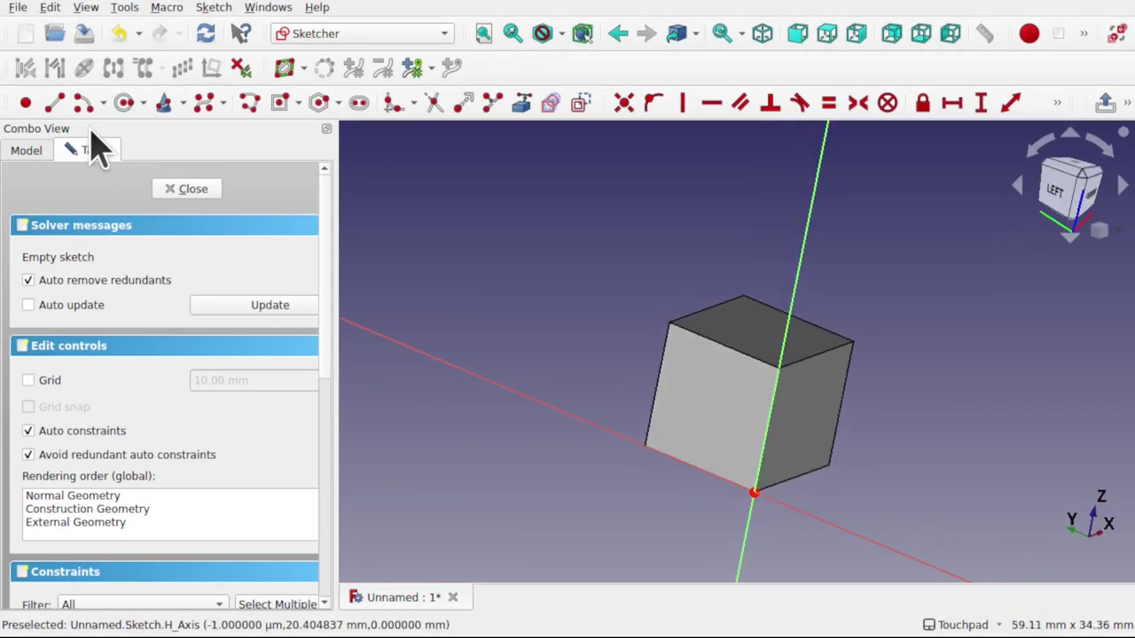
Draw a line about 20 mm long on the cube's left face, from the sketch origin up past the face's upper edge.
click(54, 102)
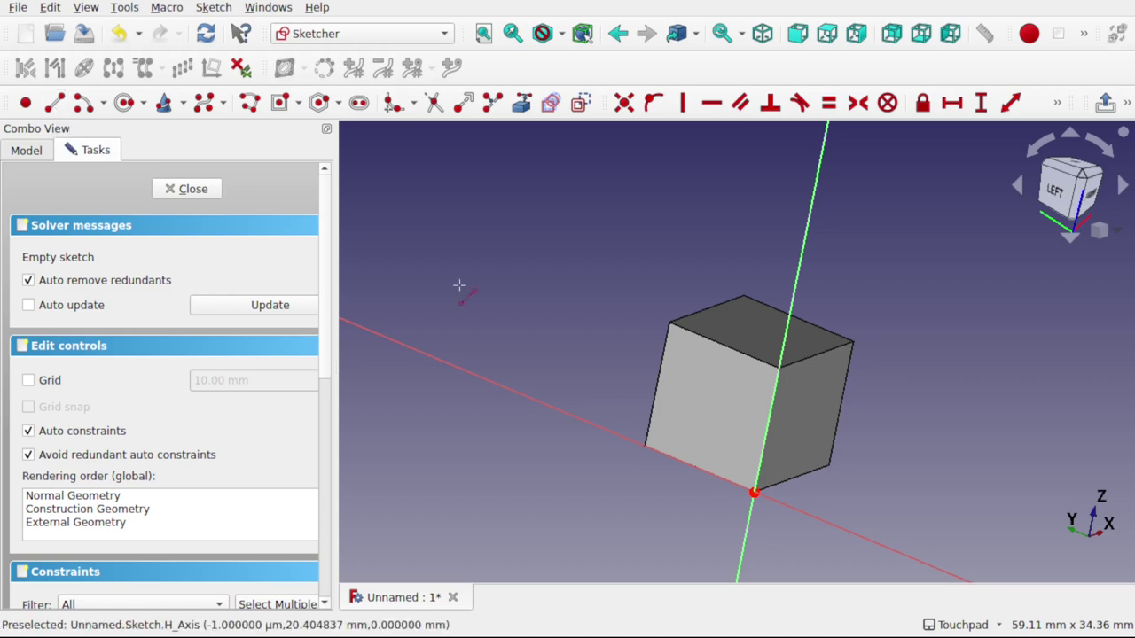
click(752, 493)
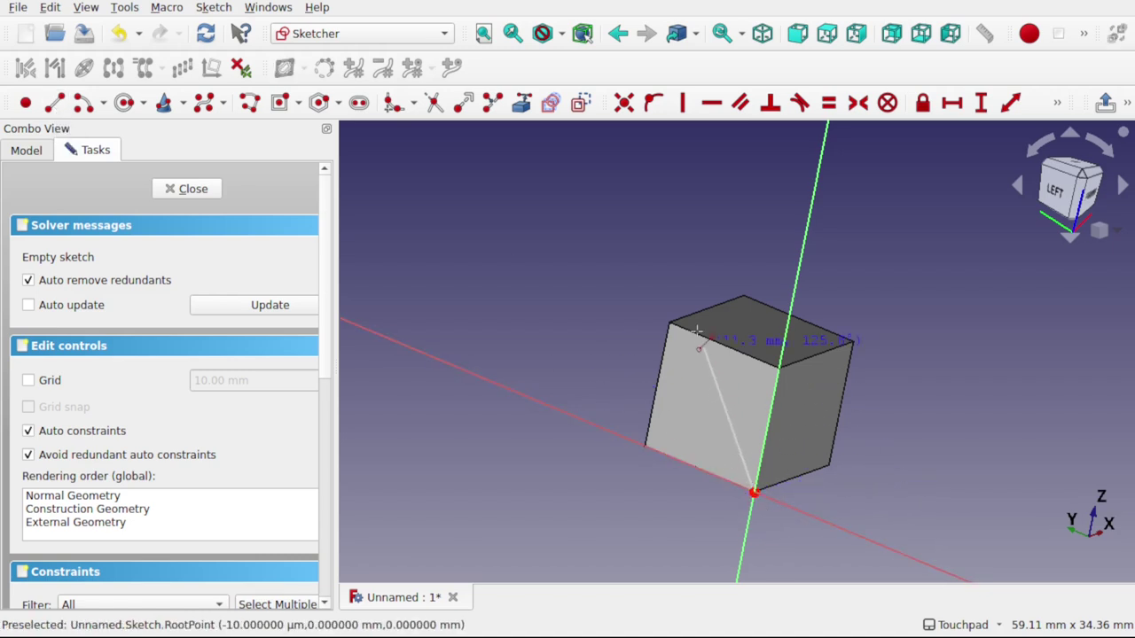
click(679, 242)
mouse_move(769, 368)
alt+mouse_down()
mouse_move(909, 346)
mouse_move(789, 365)
mouse_move(757, 410)
alt+mouse_up()
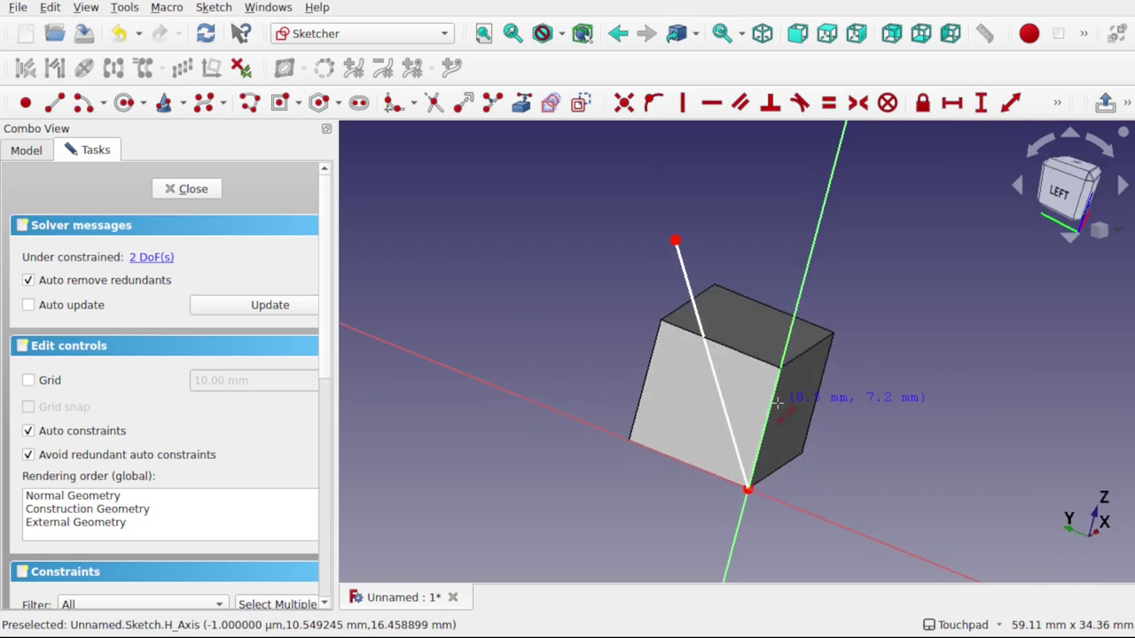
Constrain the angle between the line and the vertical axis to 30° and close the sketch.
click(733, 431)
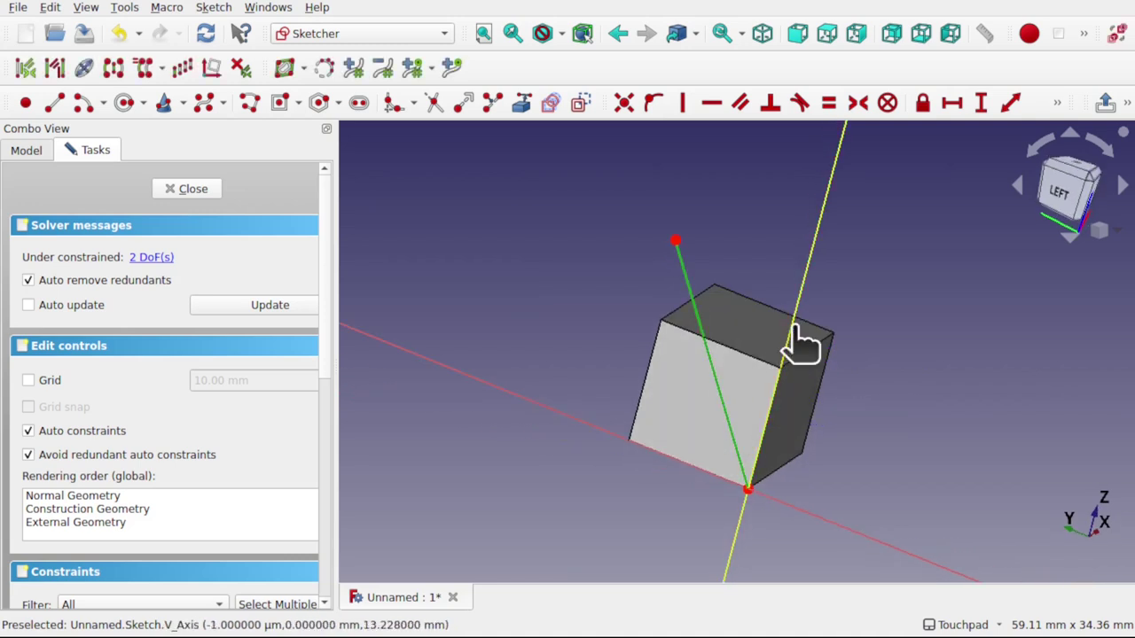
click(793, 329)
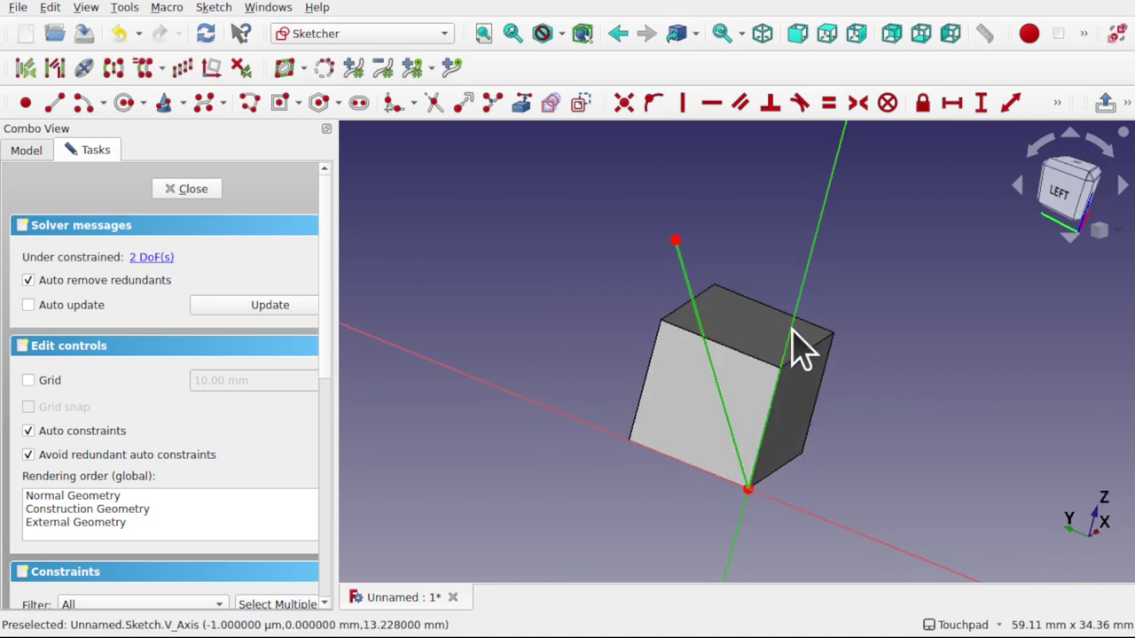
click(1058, 104)
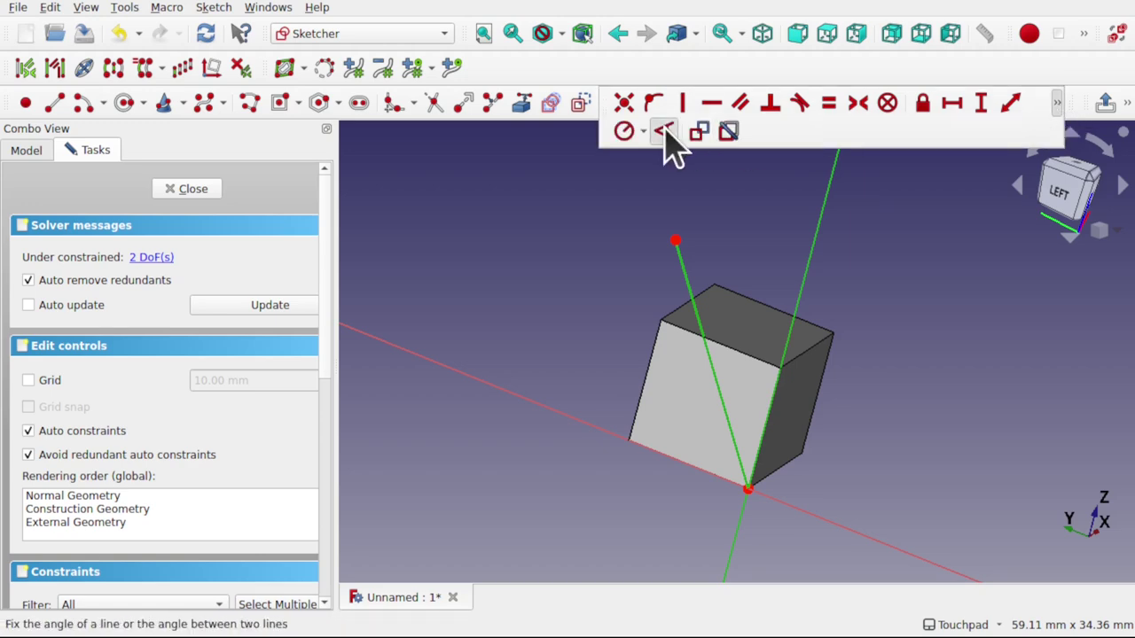
click(664, 131)
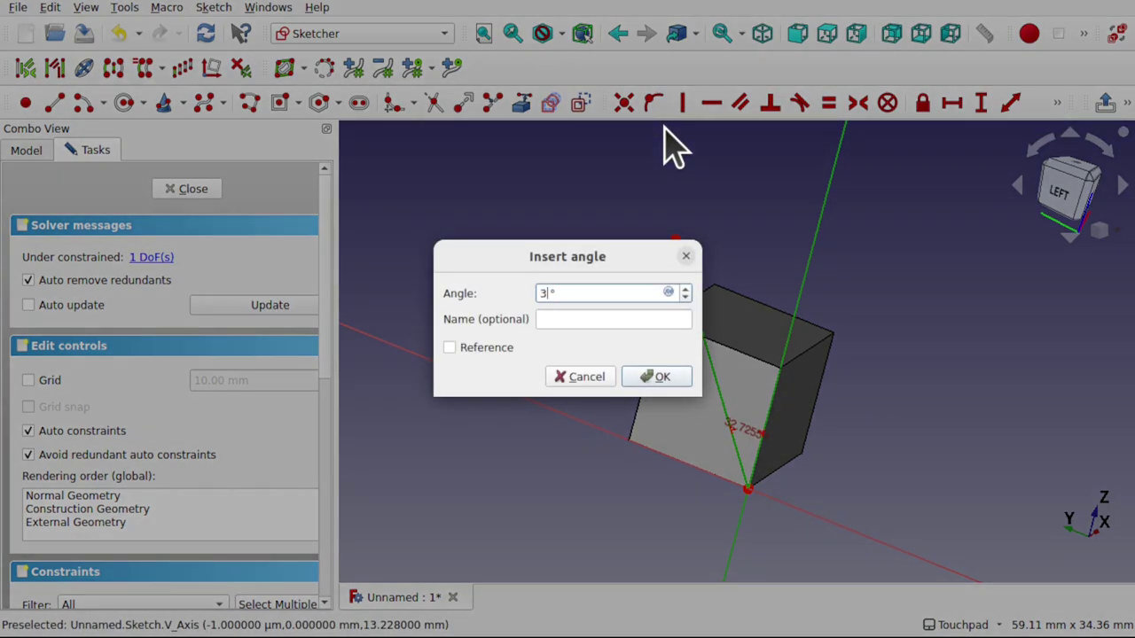
text(30)
key(Return)
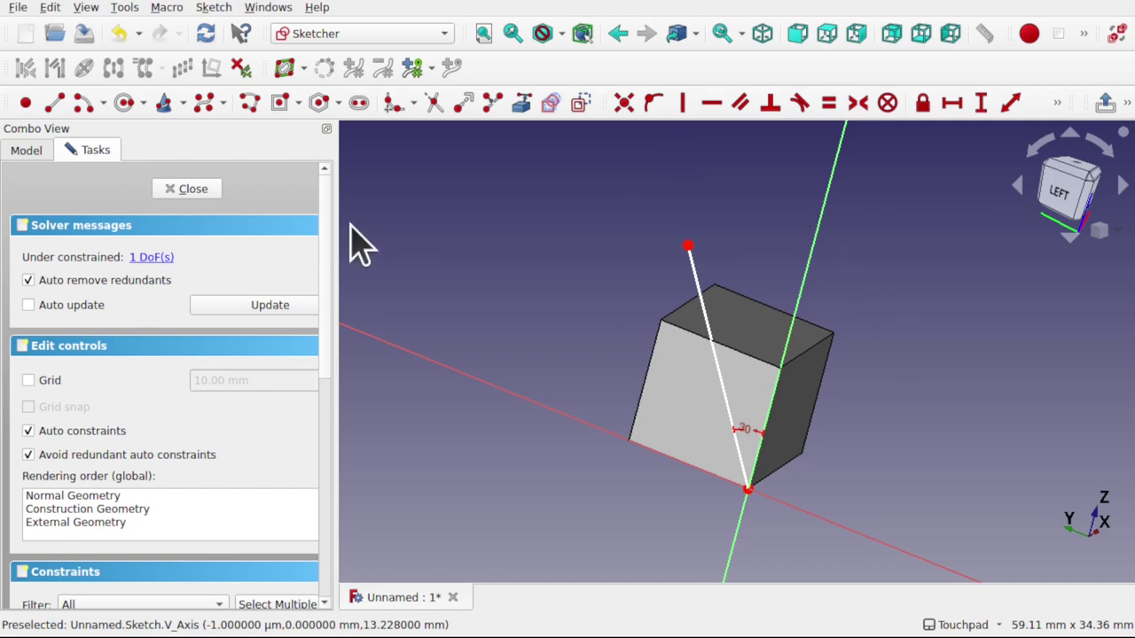
click(204, 186)
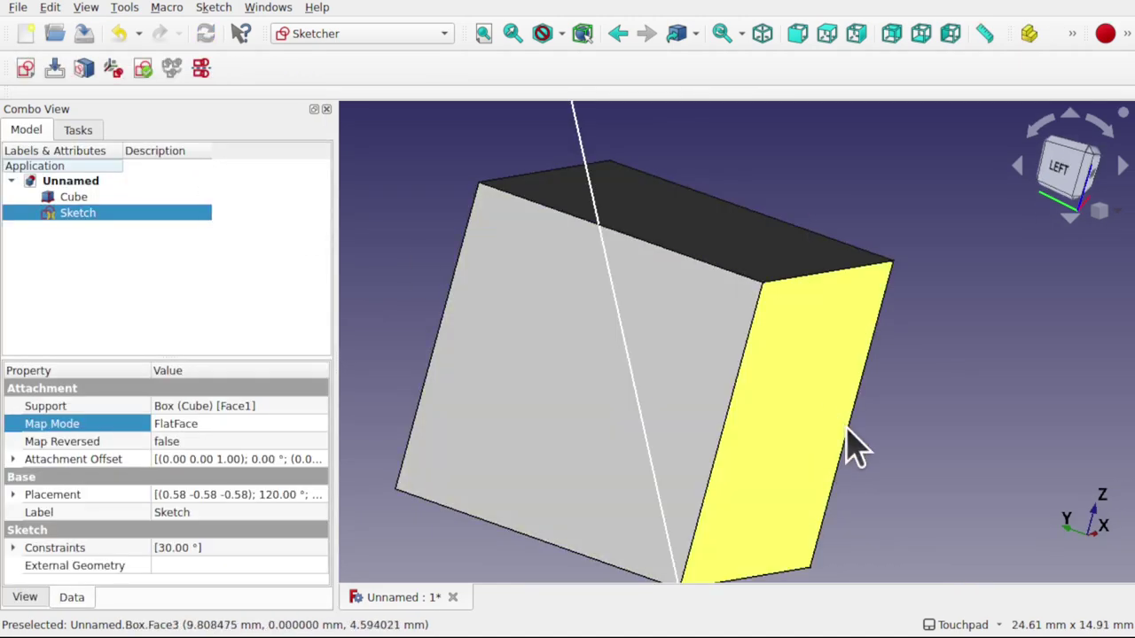
Create a new sketch on the cube's front face with the FlatFace attachment method.
mouse_move(847, 431)
alt+mouse_down()
mouse_move(856, 379)
mouse_move(706, 370)
alt+mouse_up()
scroll(706, 370, down, 4)
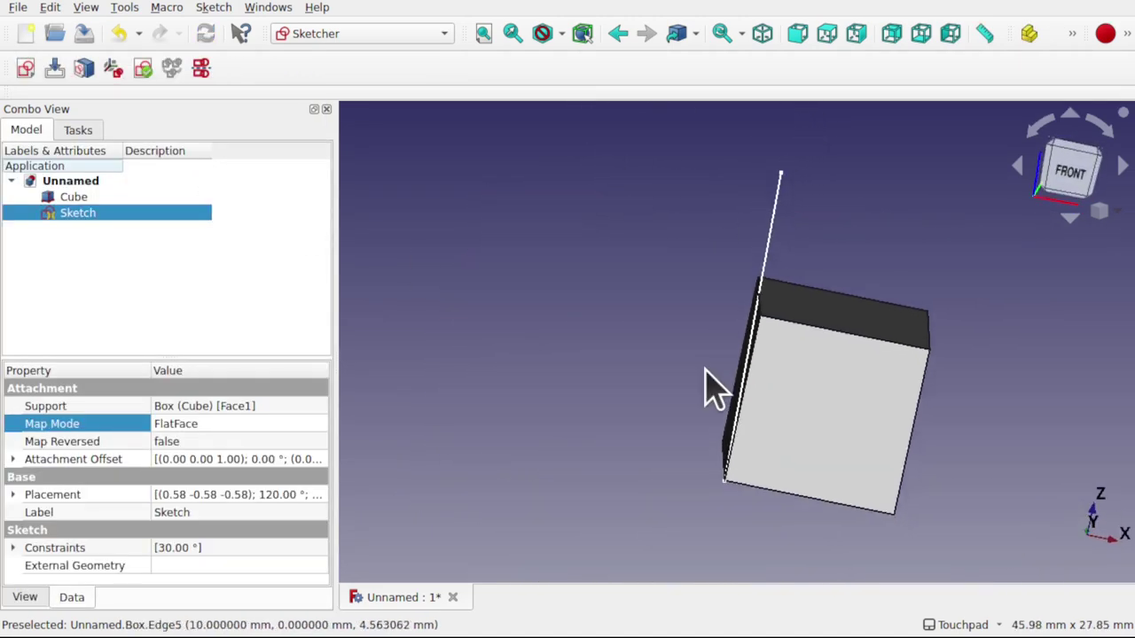
click(813, 409)
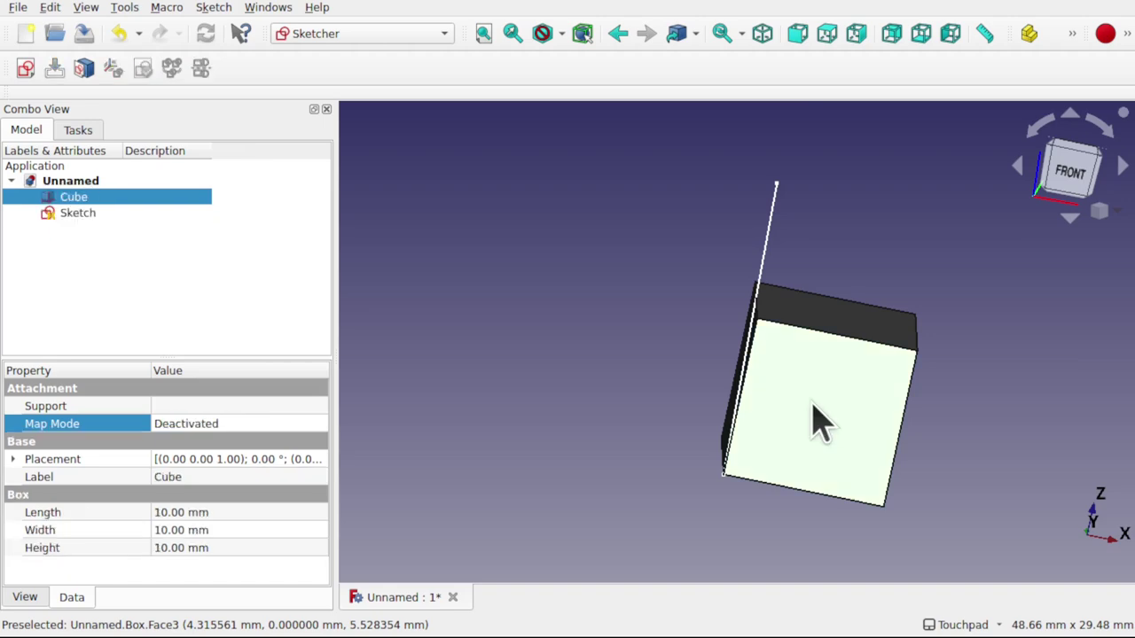
click(26, 70)
click(661, 357)
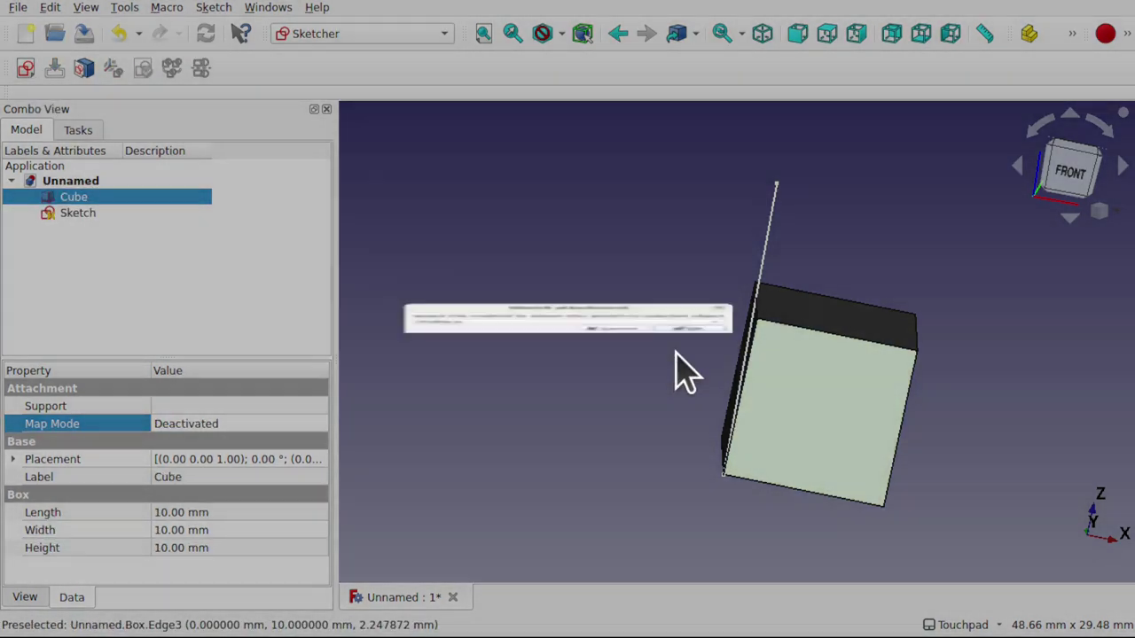
Draw a line about 18 mm long on the front face, from the sketch origin diagonally up past the face's upper edge.
click(55, 103)
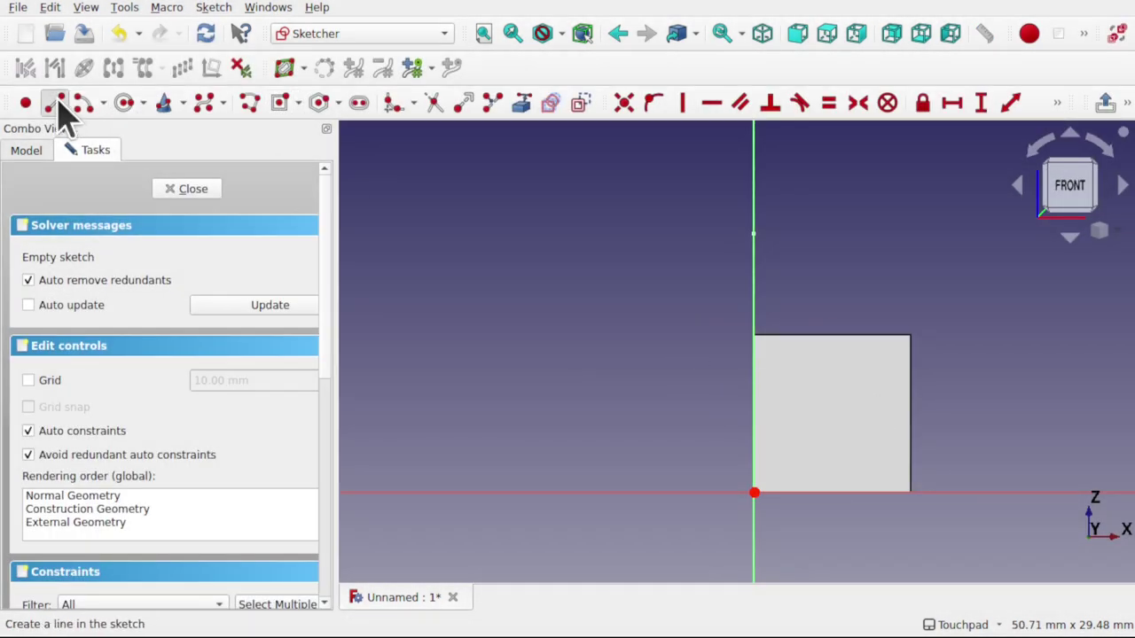
click(754, 493)
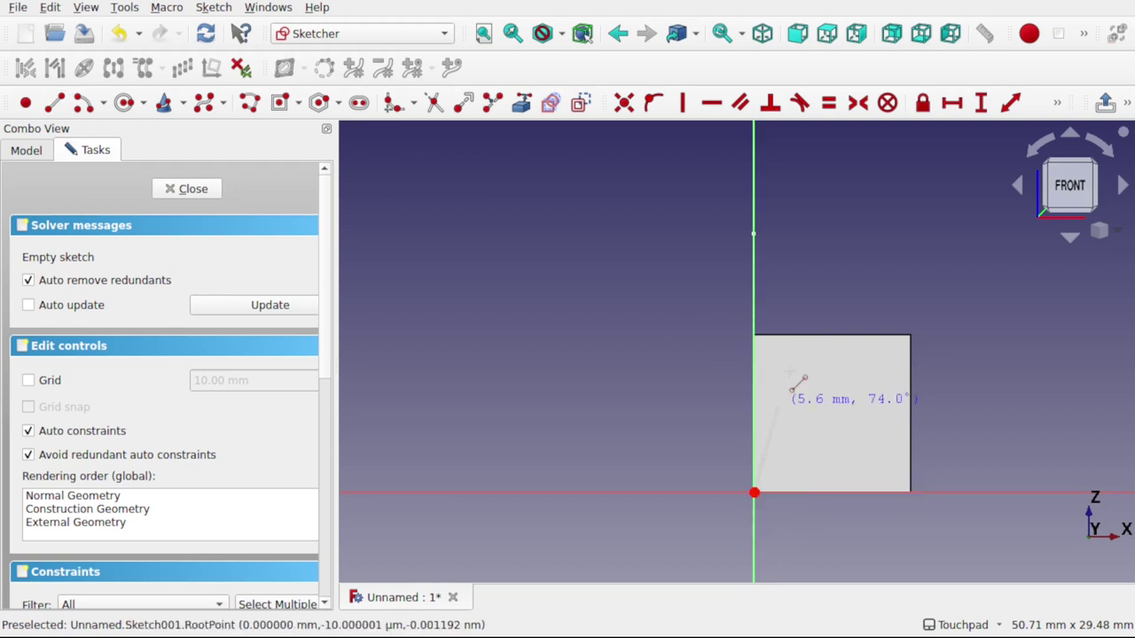
click(879, 240)
key(Escape)
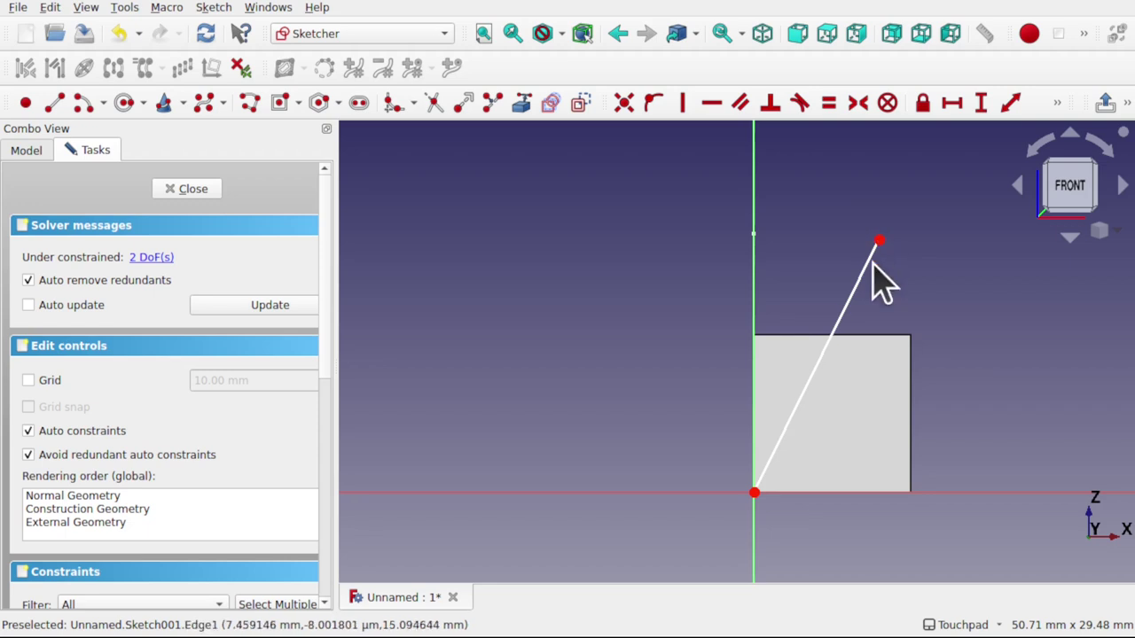
Constrain the front-face line to 40° from the vertical axis, check both angled lines on the cube, and close the sketch.
click(861, 277)
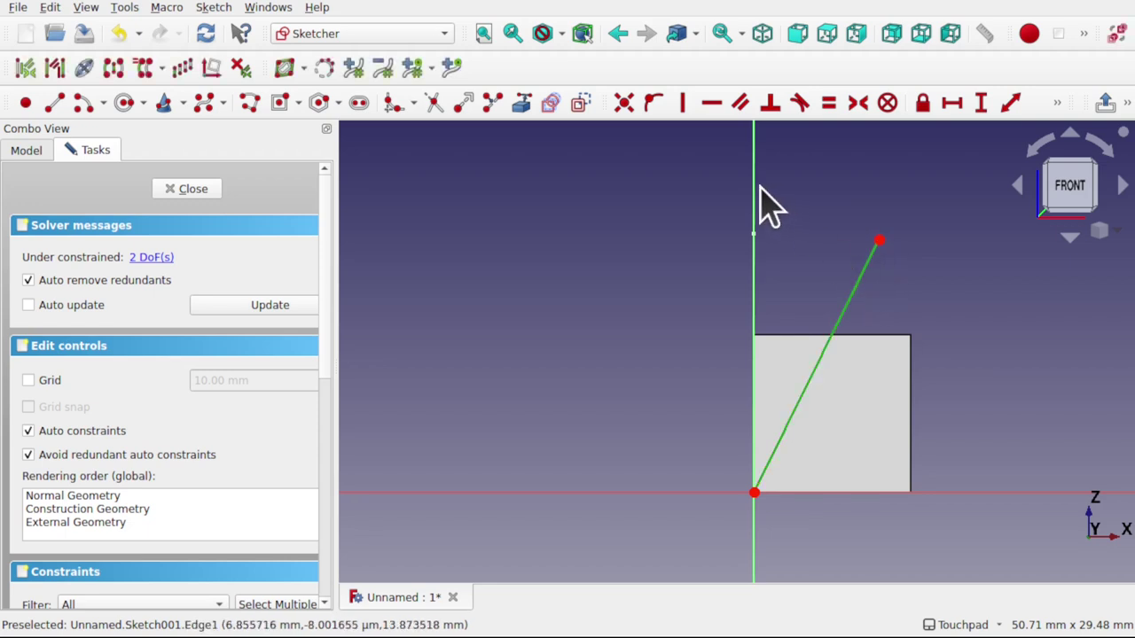
click(1057, 104)
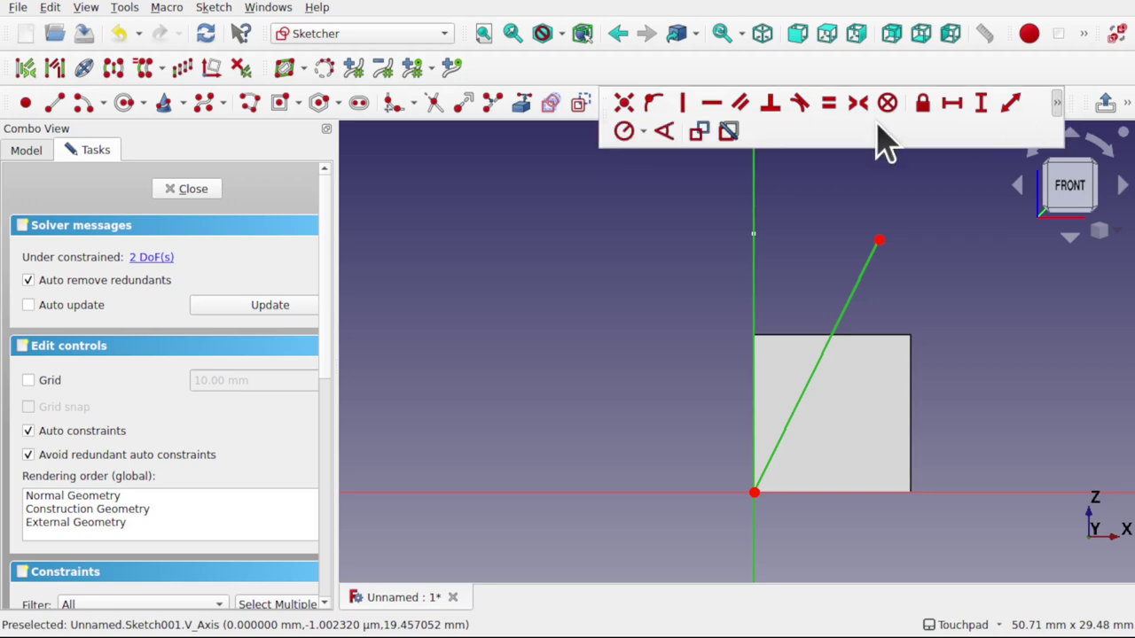
click(670, 131)
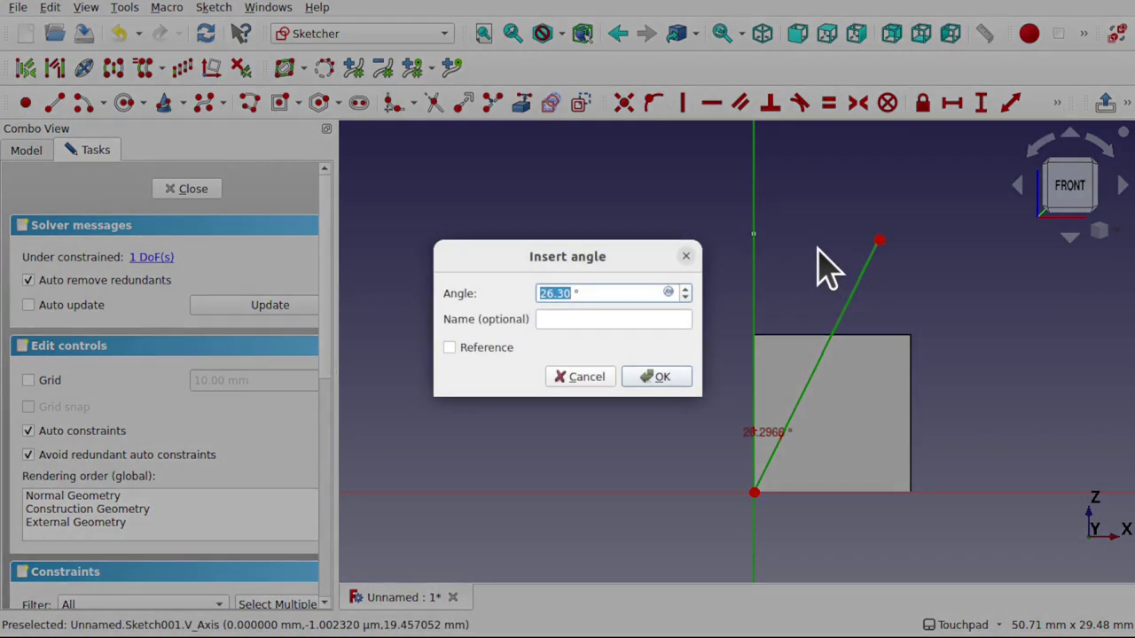
key(Return)
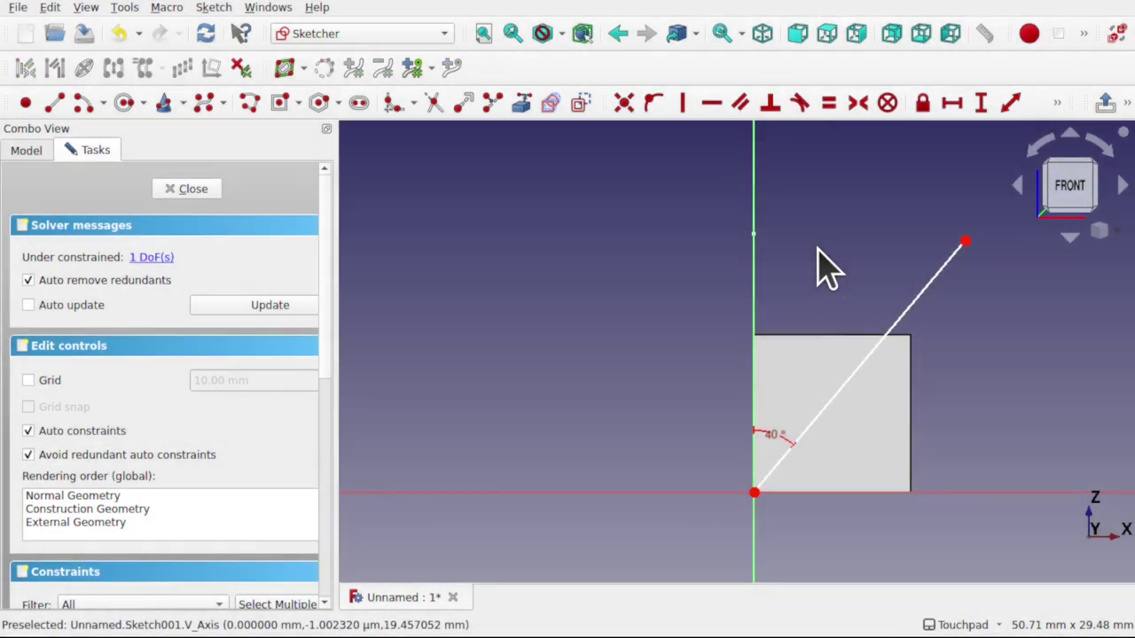
mouse_move(780, 375)
alt+mouse_down()
mouse_move(877, 393)
mouse_move(932, 421)
alt+mouse_up()
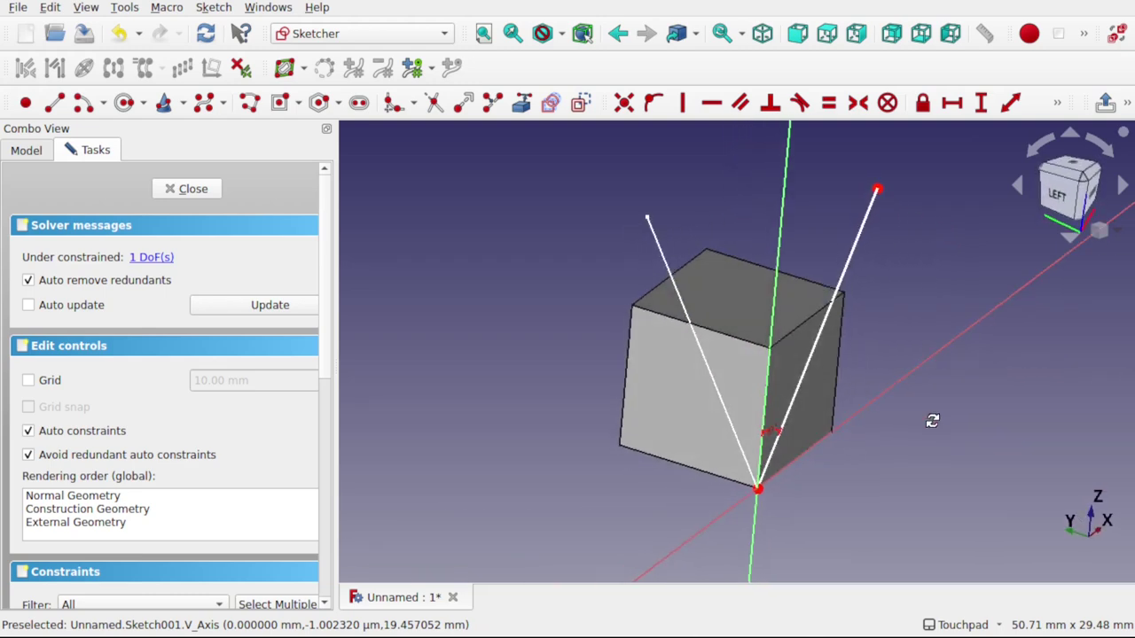
middle_drag(931, 421, 720, 337)
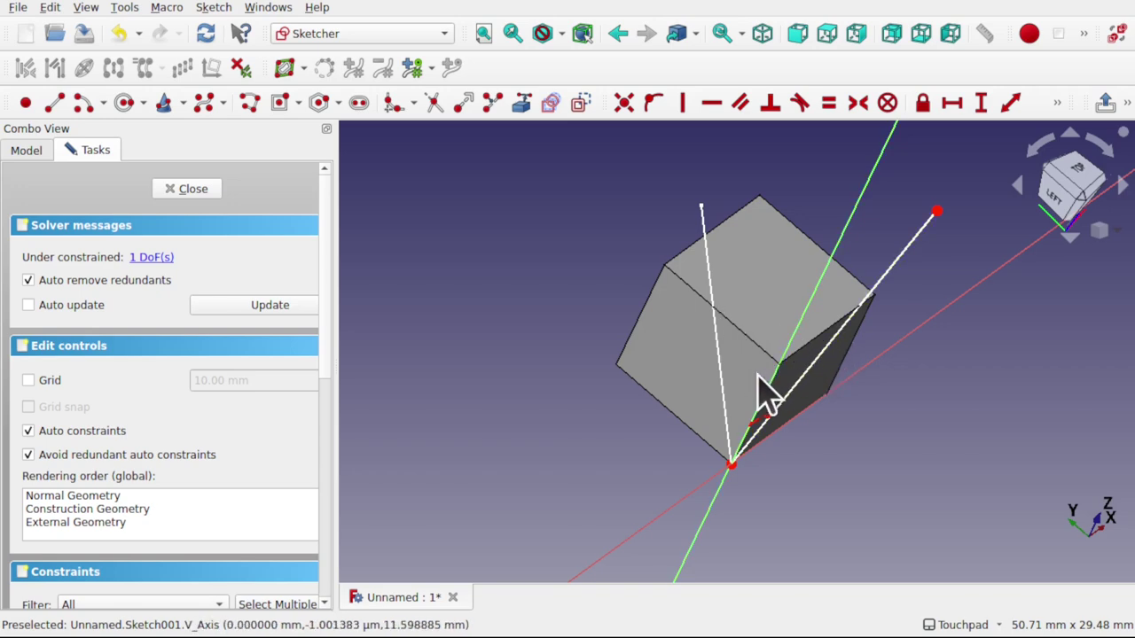
mouse_move(789, 353)
alt+mouse_down()
mouse_move(738, 309)
mouse_move(742, 328)
mouse_move(871, 320)
mouse_move(739, 306)
mouse_move(719, 288)
alt+mouse_up()
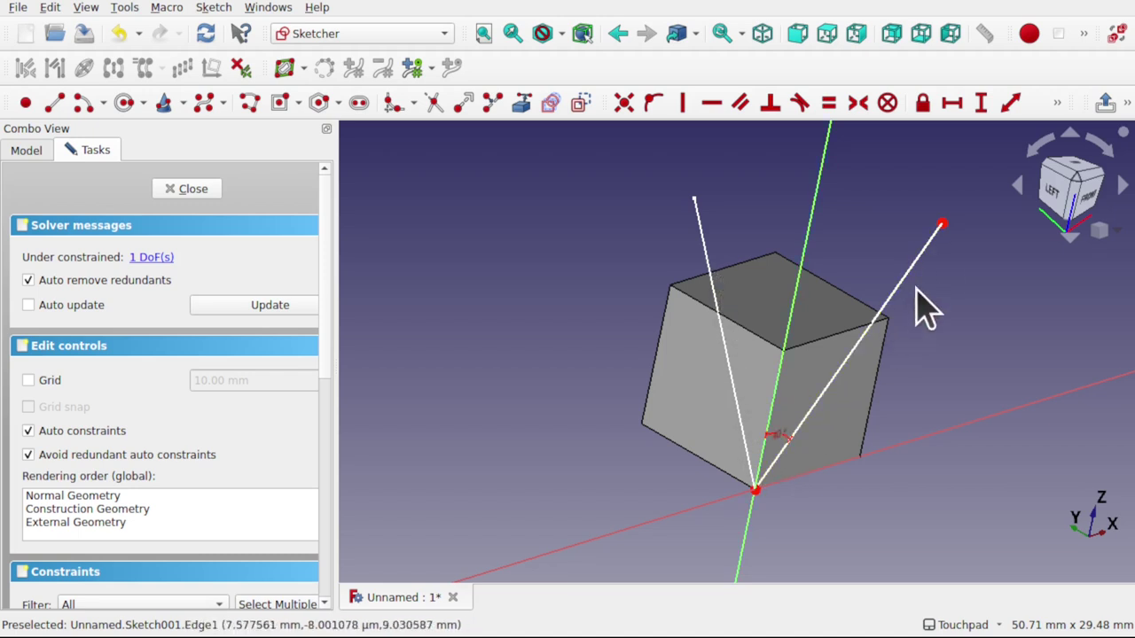
click(192, 191)
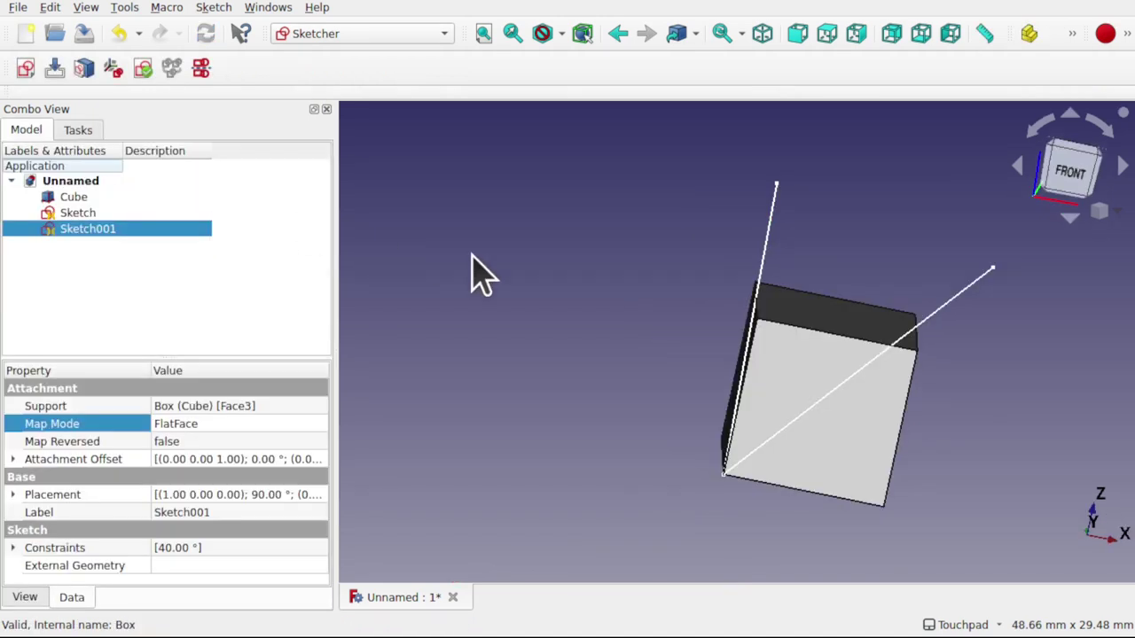
Create a new unattached sketch on the XZ-Plane with an offset of 0.00 mm.
click(676, 435)
mouse_move(676, 435)
alt+mouse_down()
mouse_move(807, 435)
mouse_move(851, 411)
mouse_move(712, 411)
mouse_move(721, 405)
alt+mouse_up()
alt+drag(818, 268, 795, 269)
shift+drag(795, 269, 691, 223)
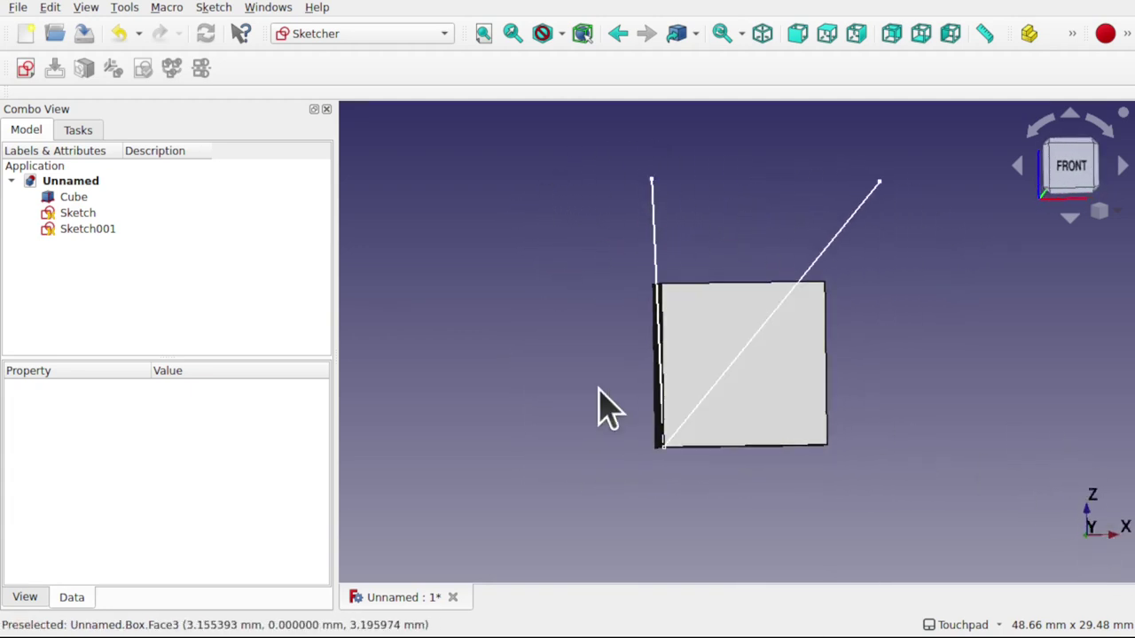
click(25, 69)
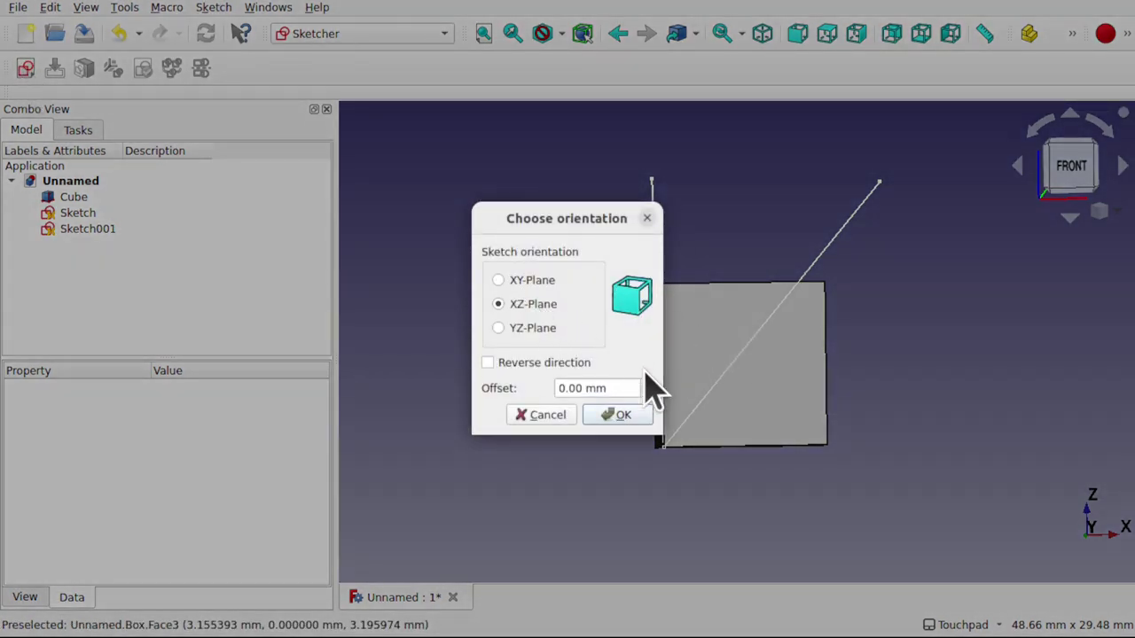
click(625, 416)
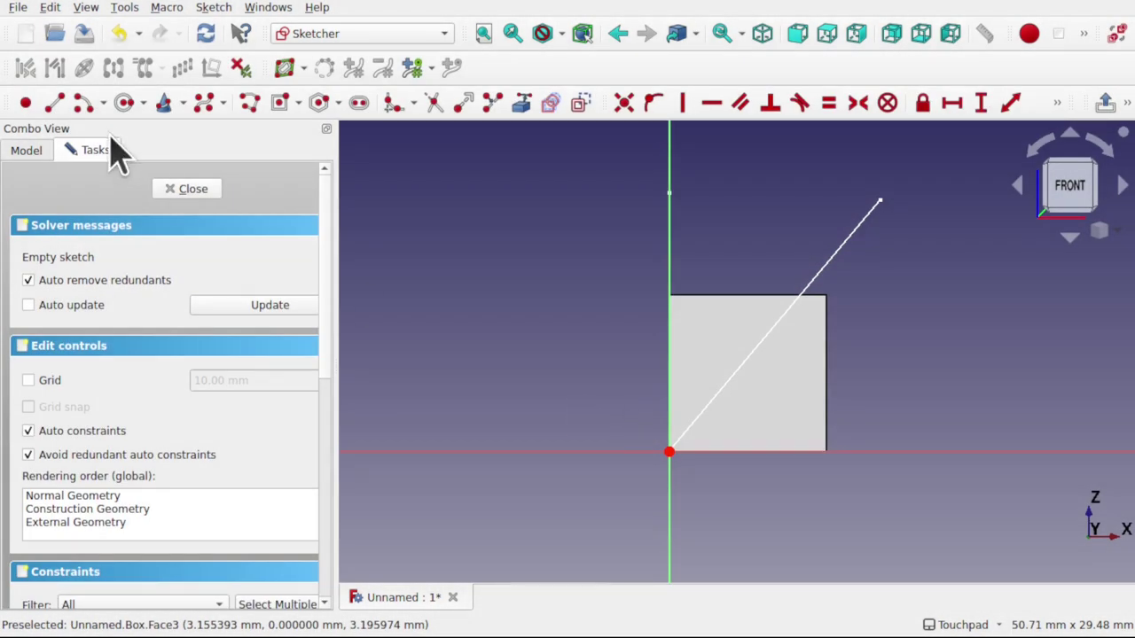
click(282, 107)
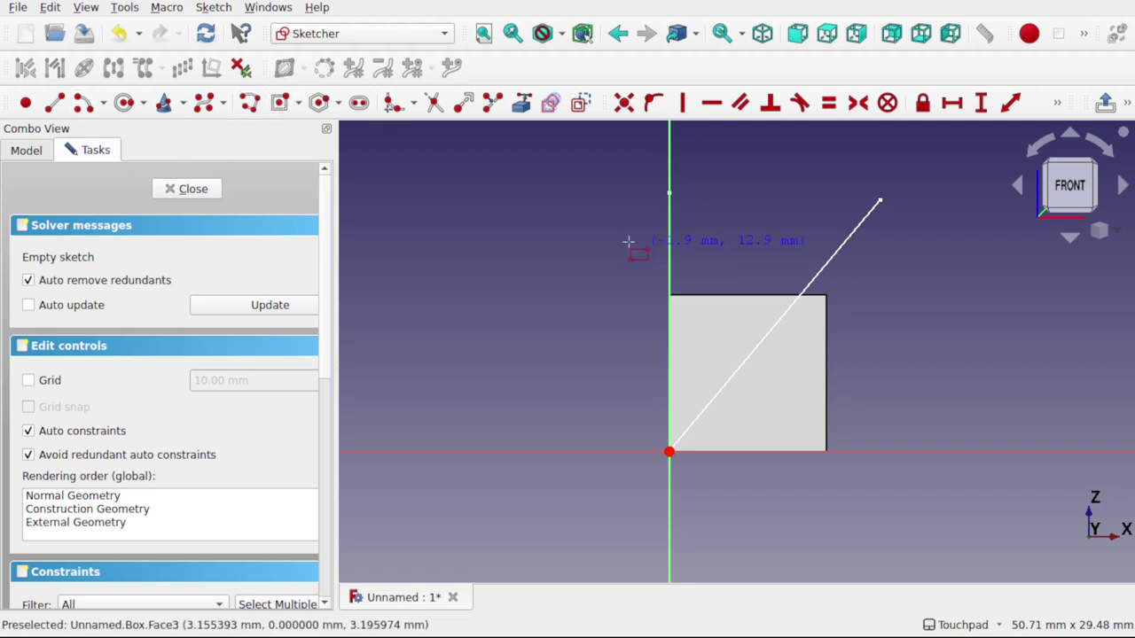
click(539, 174)
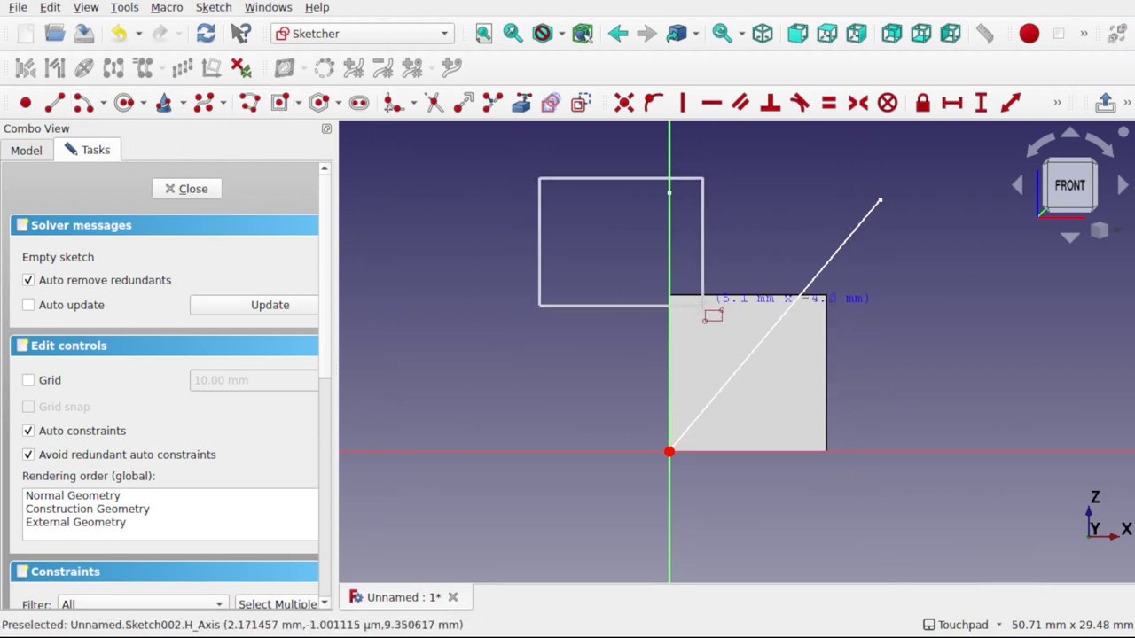
key(Escape)
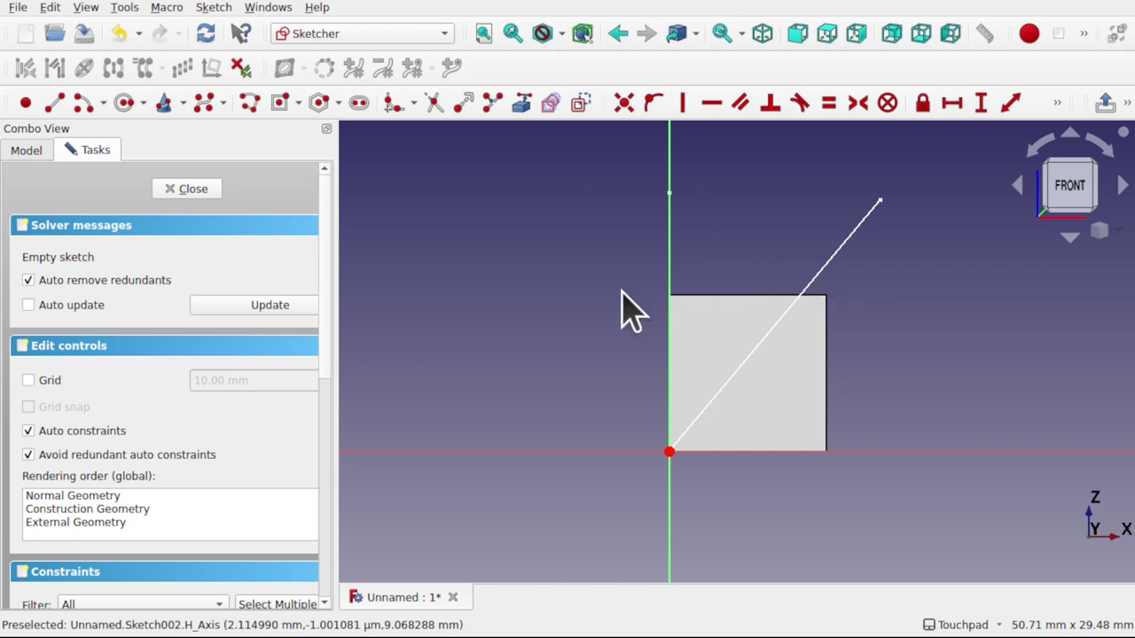
Draw a corner-to-corner rectangle about 14 mm wide around the cube's front outline, raise its upper edge to about 14.6 mm, and close the sketch.
click(299, 103)
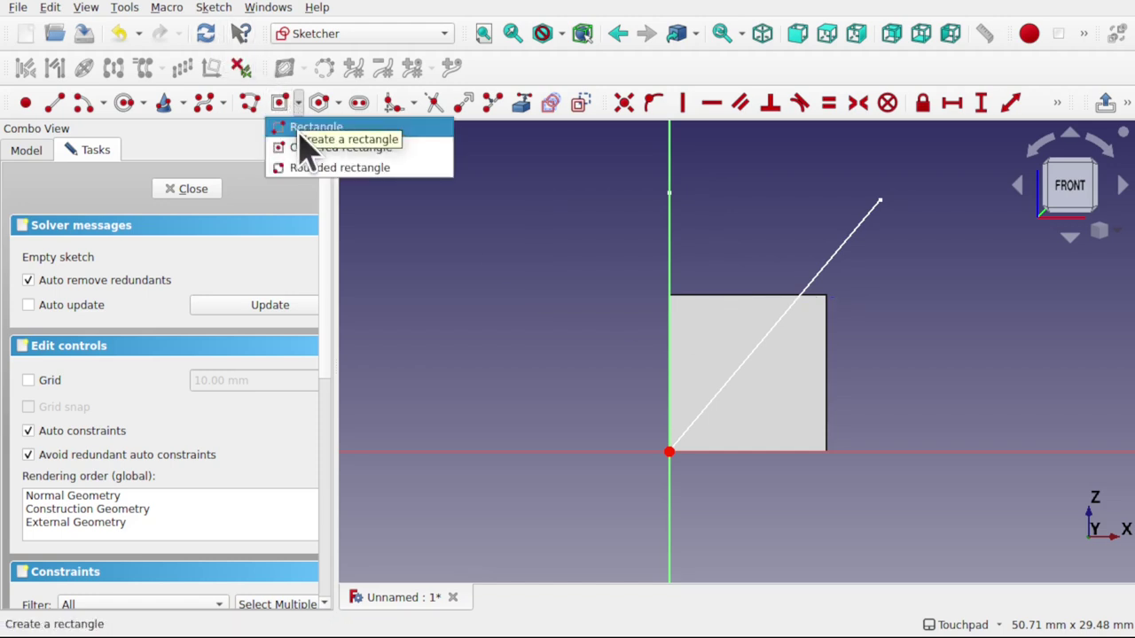
click(312, 129)
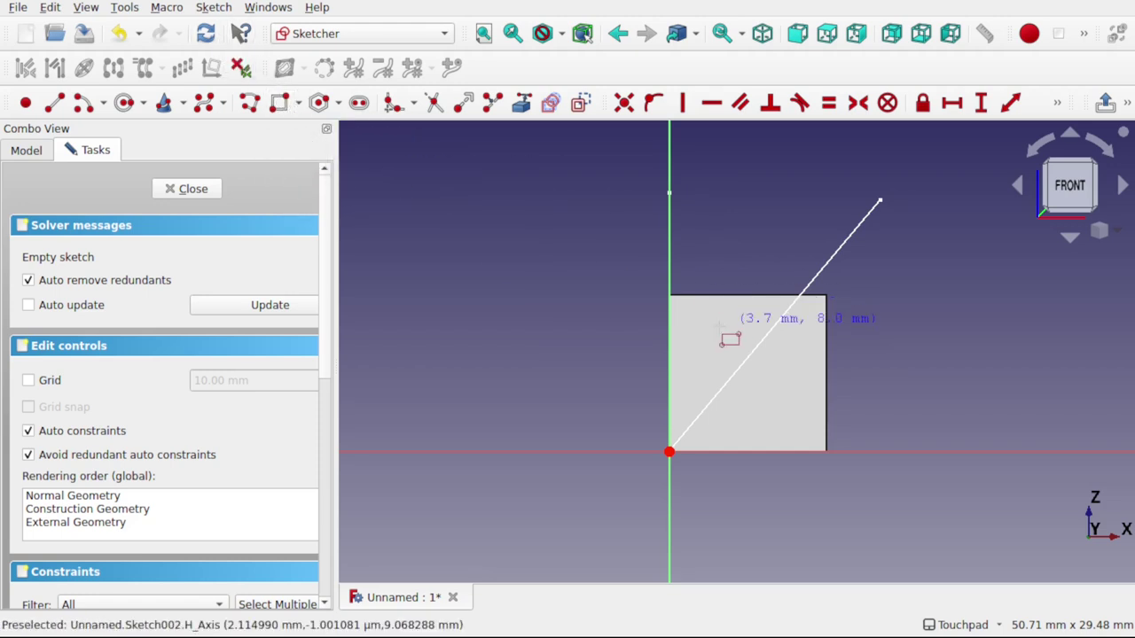
click(628, 274)
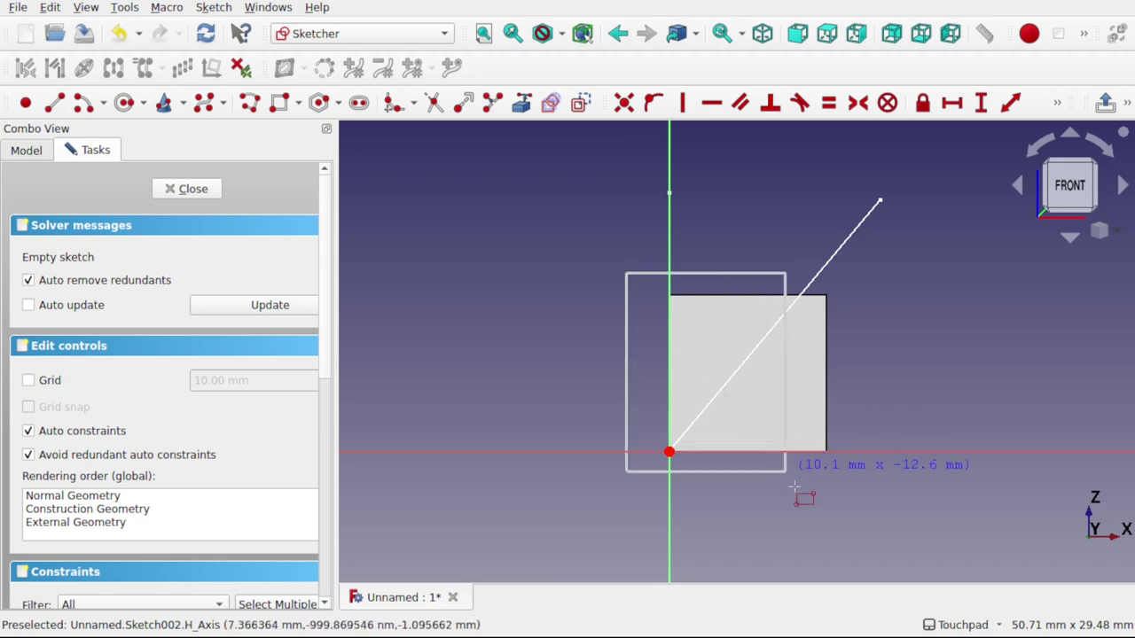
click(846, 502)
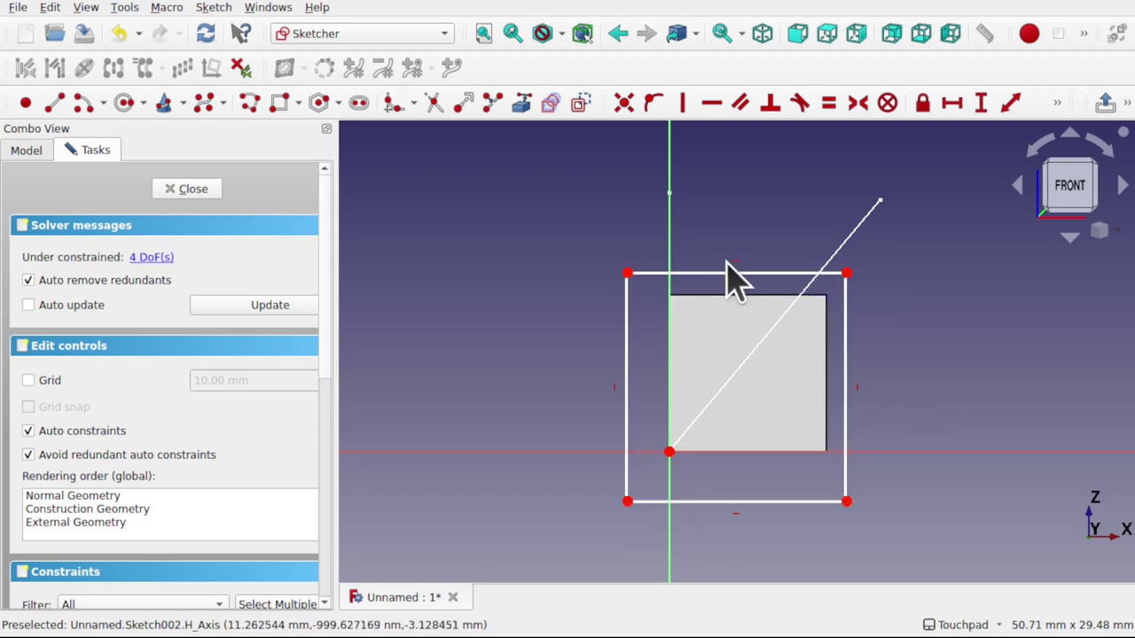
drag(739, 274, 745, 222)
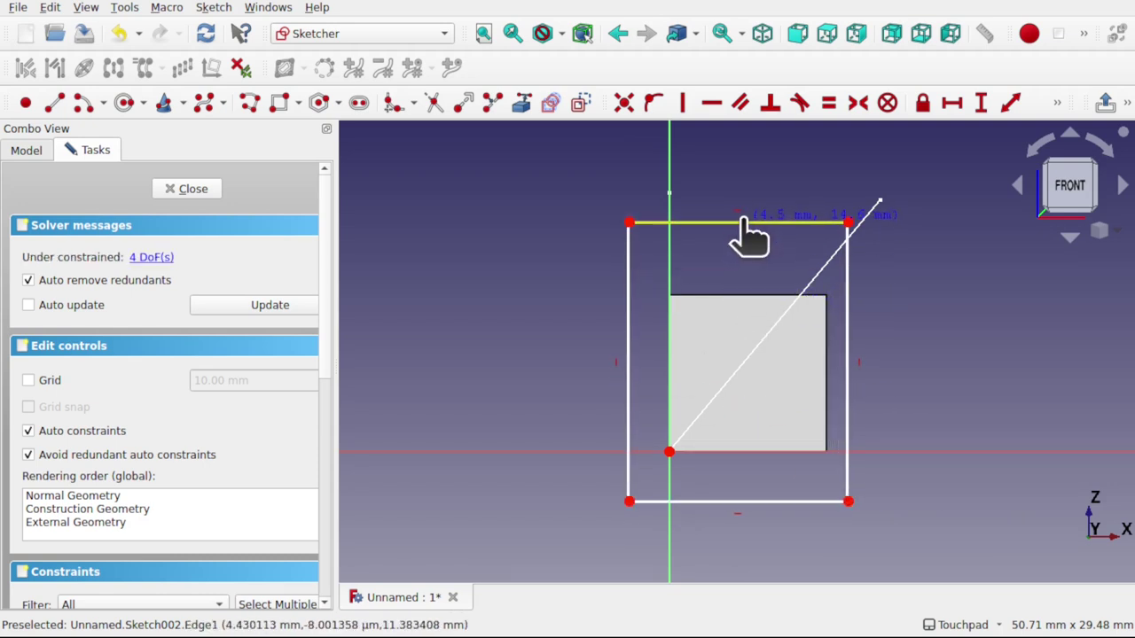
click(211, 191)
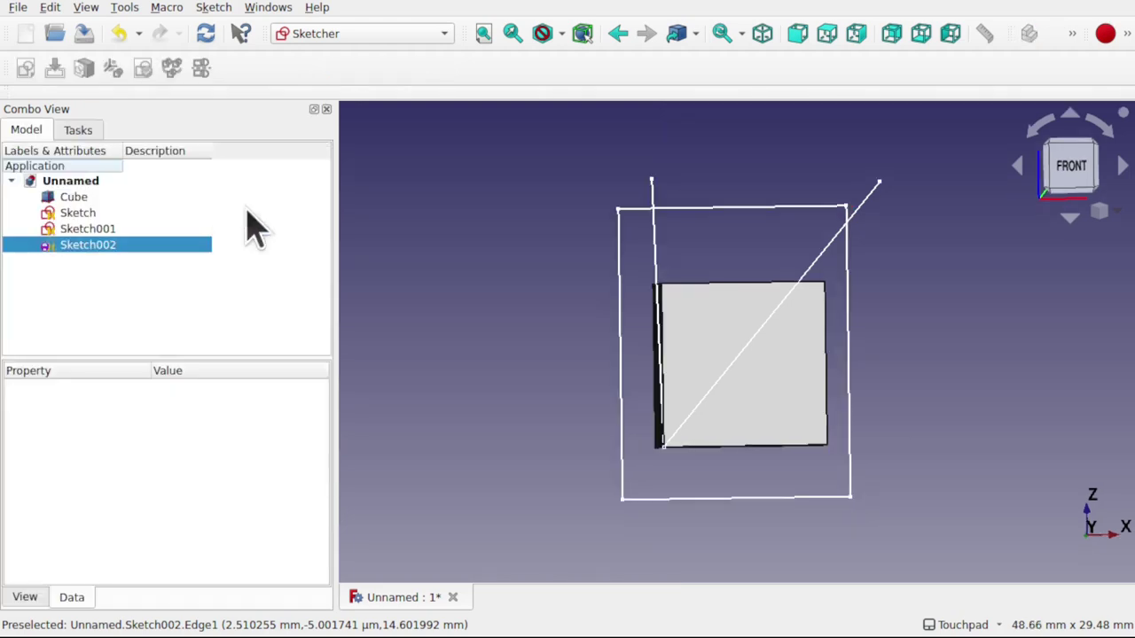
Open the attachment settings for the rectangle sketch from its Map Mode property.
mouse_move(724, 352)
alt+mouse_down()
mouse_move(935, 352)
mouse_move(788, 360)
alt+mouse_up()
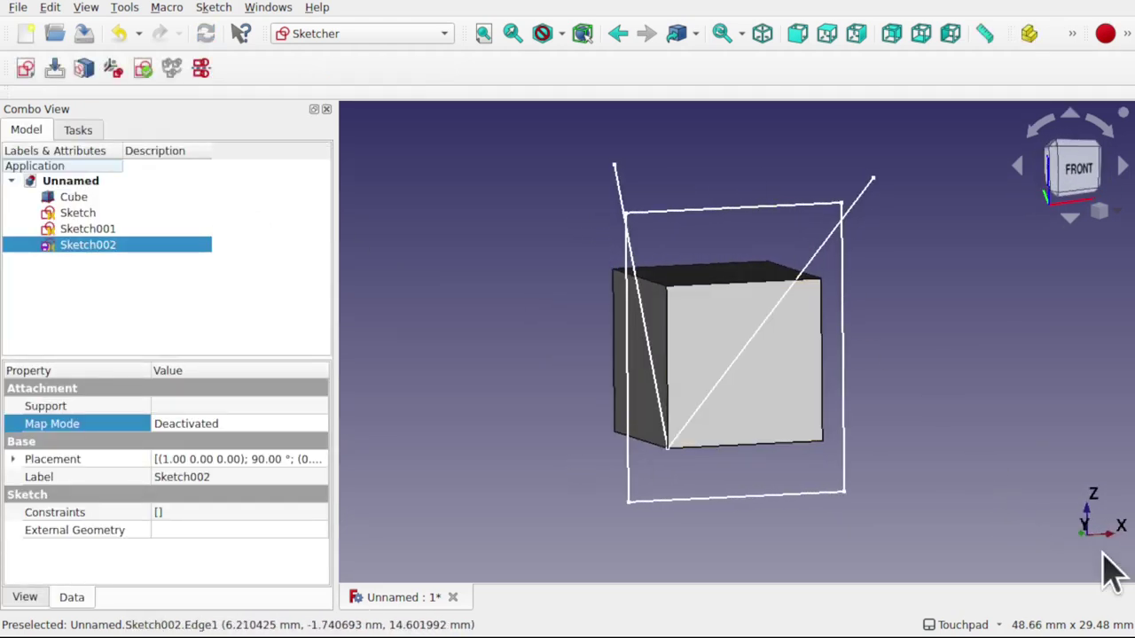
mouse_move(846, 479)
alt+mouse_down()
mouse_move(937, 446)
mouse_move(754, 385)
mouse_move(790, 435)
mouse_move(700, 435)
mouse_move(689, 451)
alt+mouse_up()
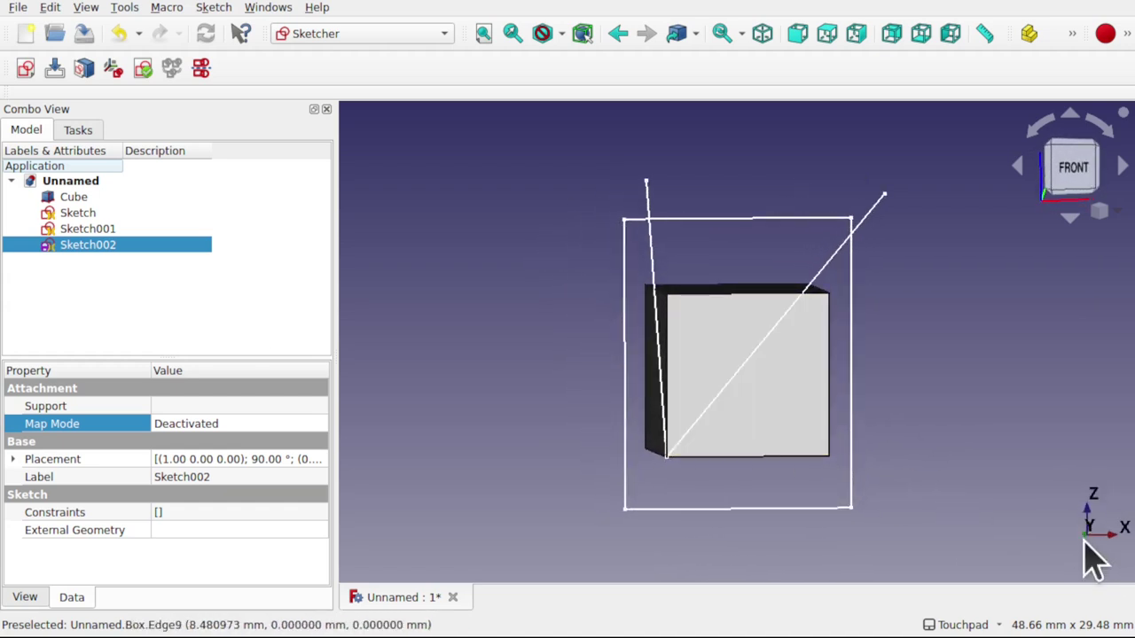
mouse_move(815, 375)
alt+mouse_down()
mouse_move(798, 370)
mouse_move(808, 392)
mouse_move(889, 387)
alt+mouse_up()
mouse_move(808, 433)
alt+mouse_down()
mouse_move(836, 296)
mouse_move(820, 301)
alt+mouse_up()
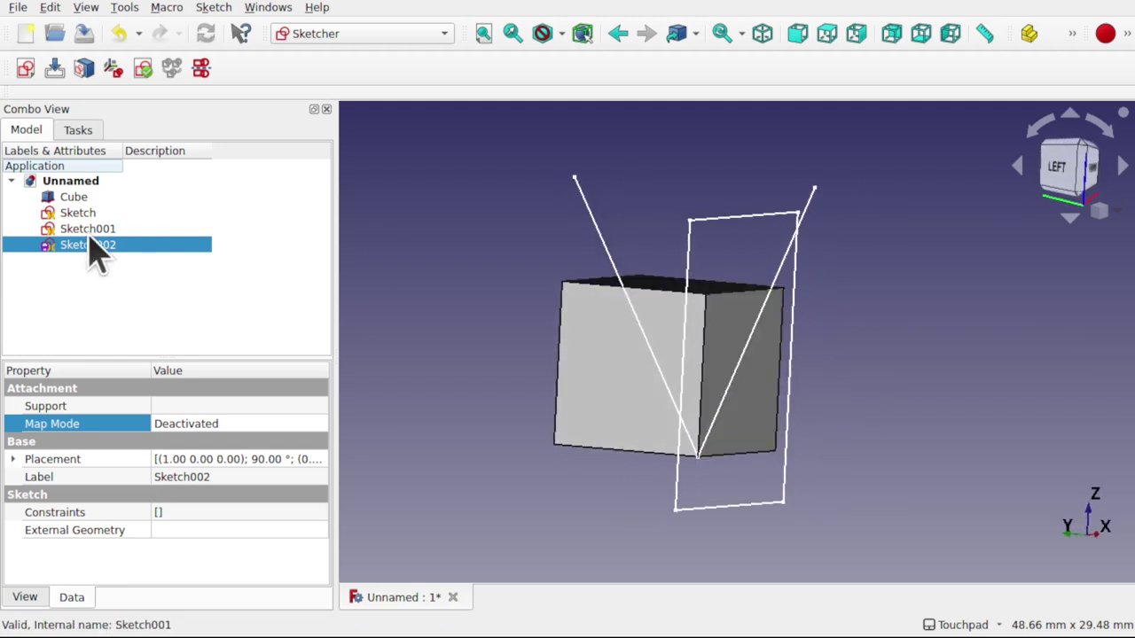
click(207, 406)
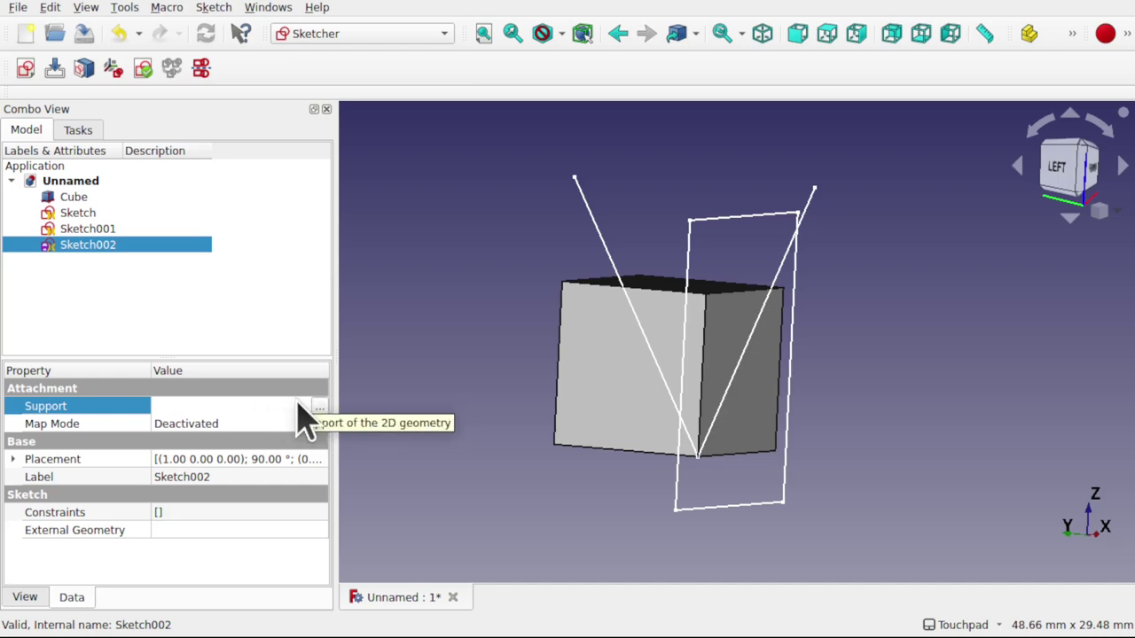
click(256, 422)
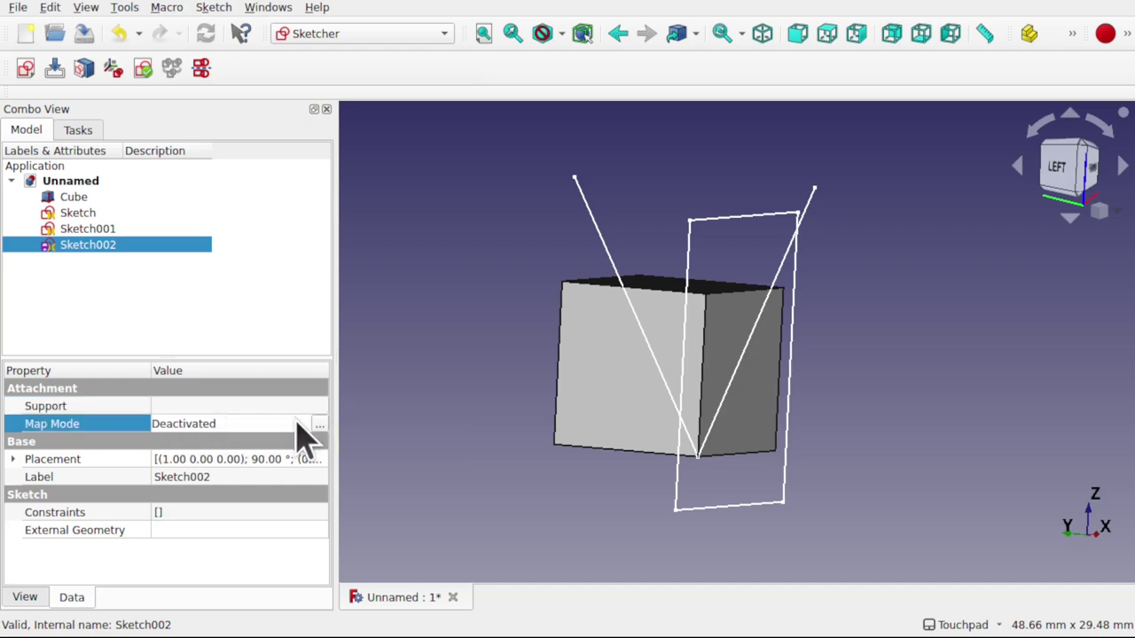
click(319, 426)
key(alt)
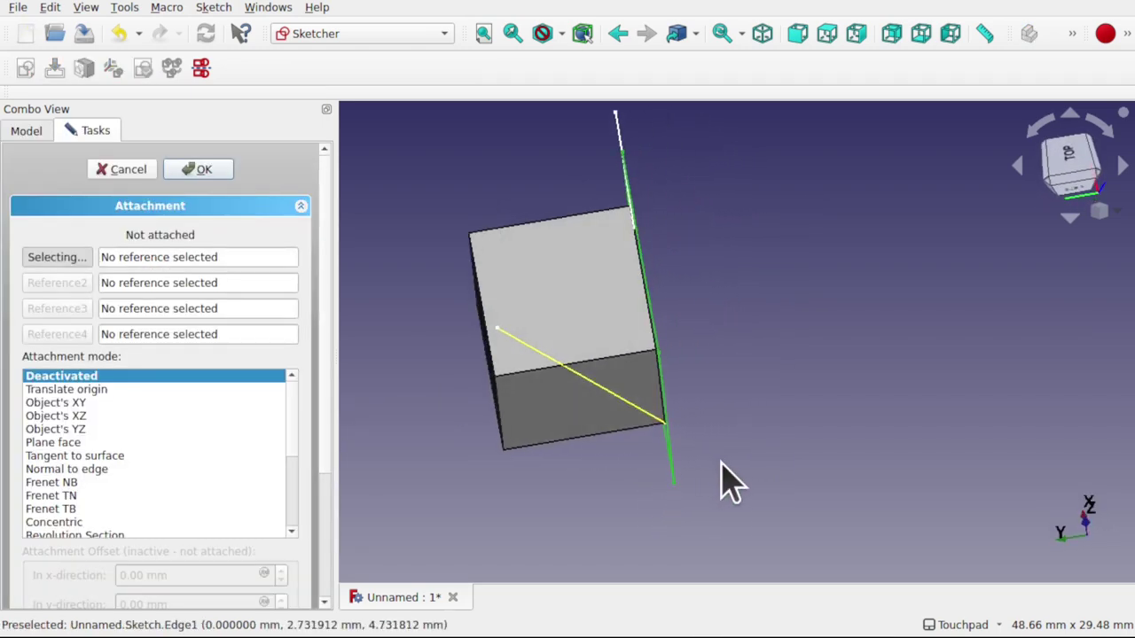
Reference the upper endpoints of both angled lines and the cube corner where they meet to attach the rectangle sketch in Plane by 3 points mode.
alt+drag(721, 461, 565, 415)
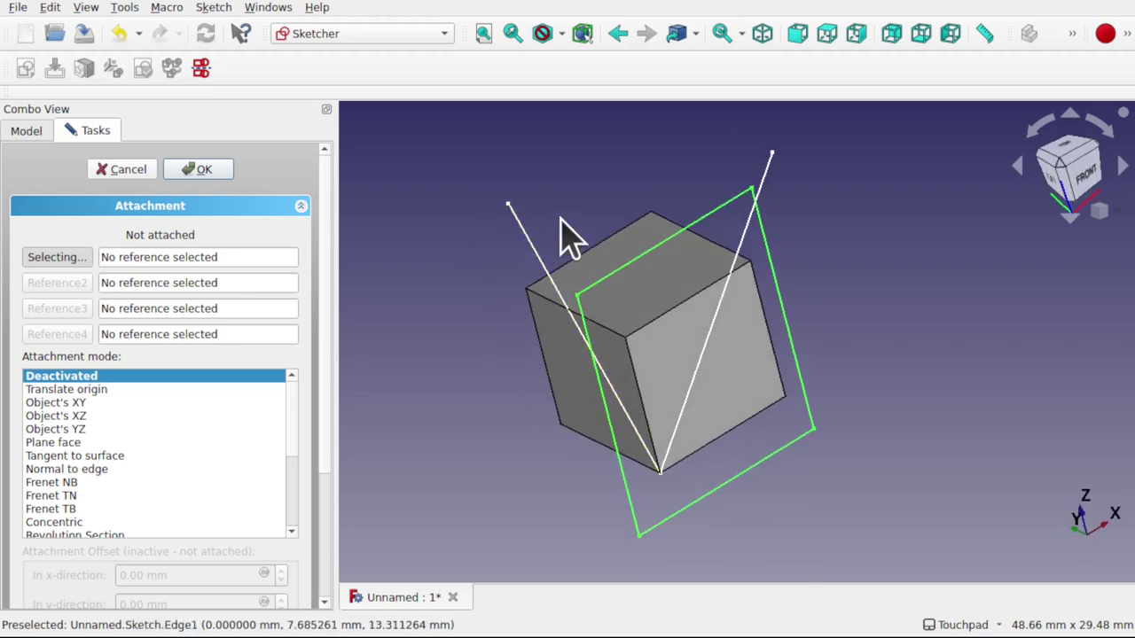
click(509, 204)
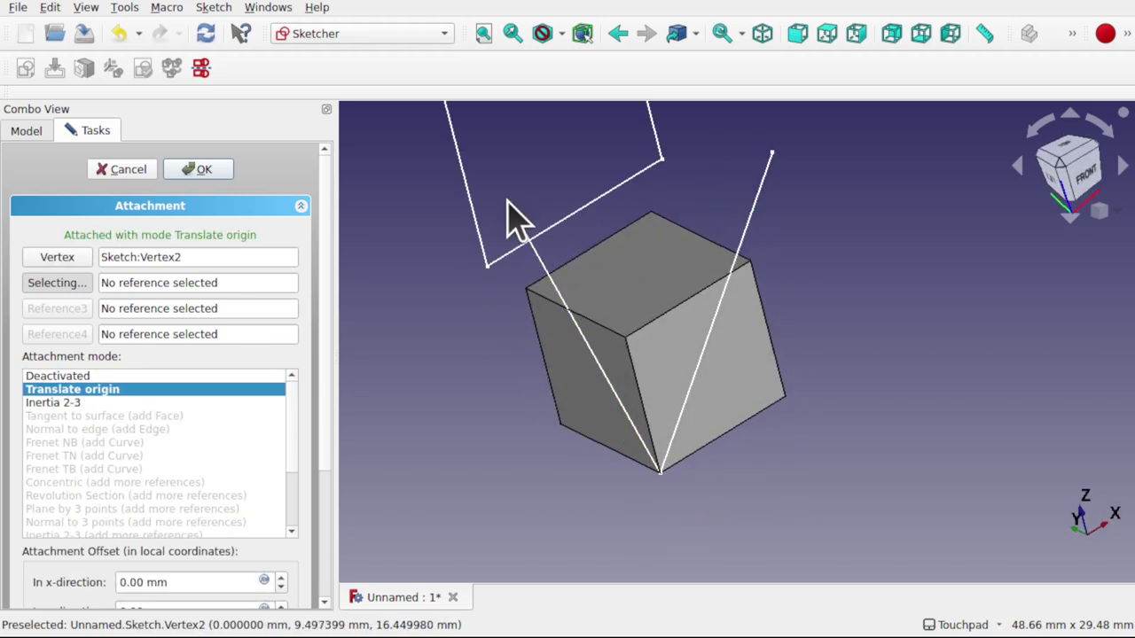
click(771, 150)
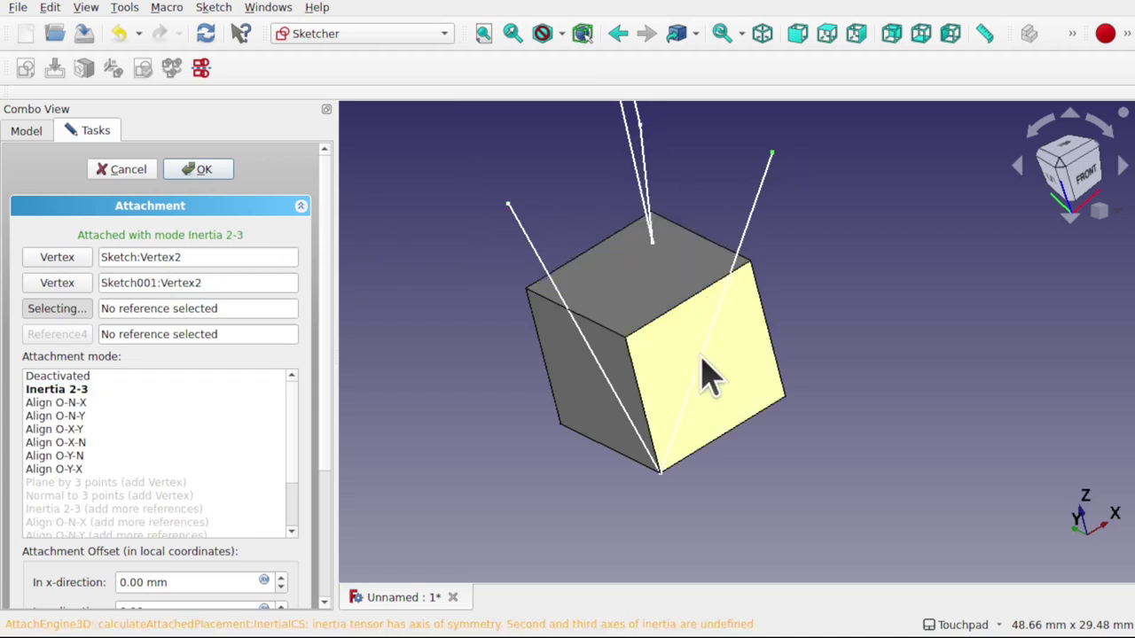
click(660, 475)
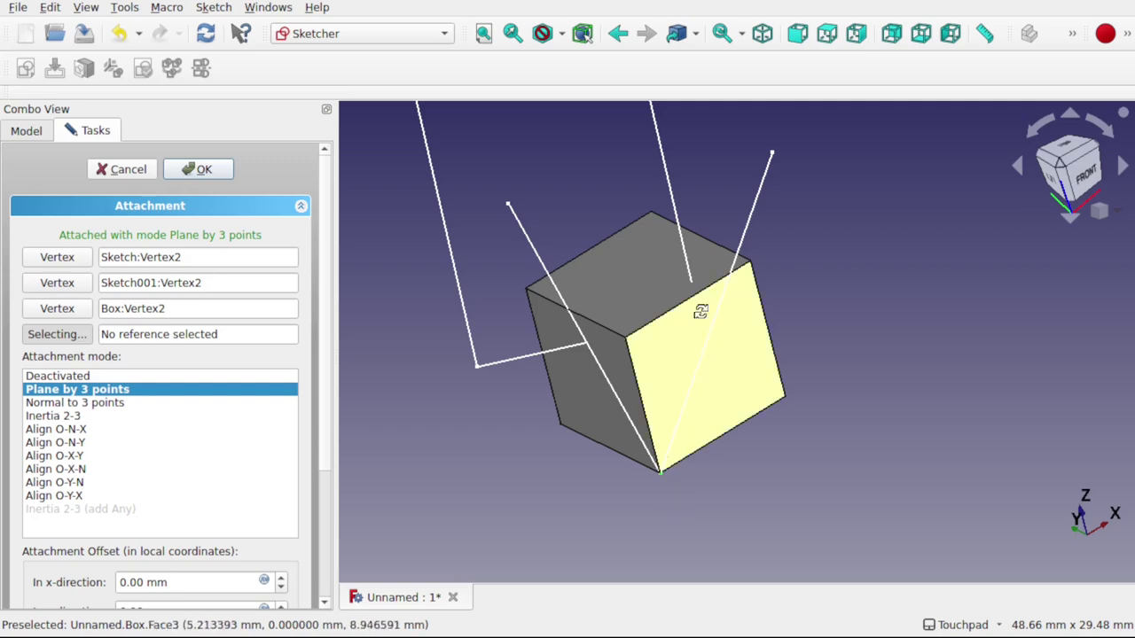
mouse_move(704, 311)
shift+mouse_down()
mouse_move(789, 455)
mouse_move(695, 288)
mouse_move(689, 380)
mouse_move(851, 328)
mouse_move(749, 383)
shift+mouse_up()
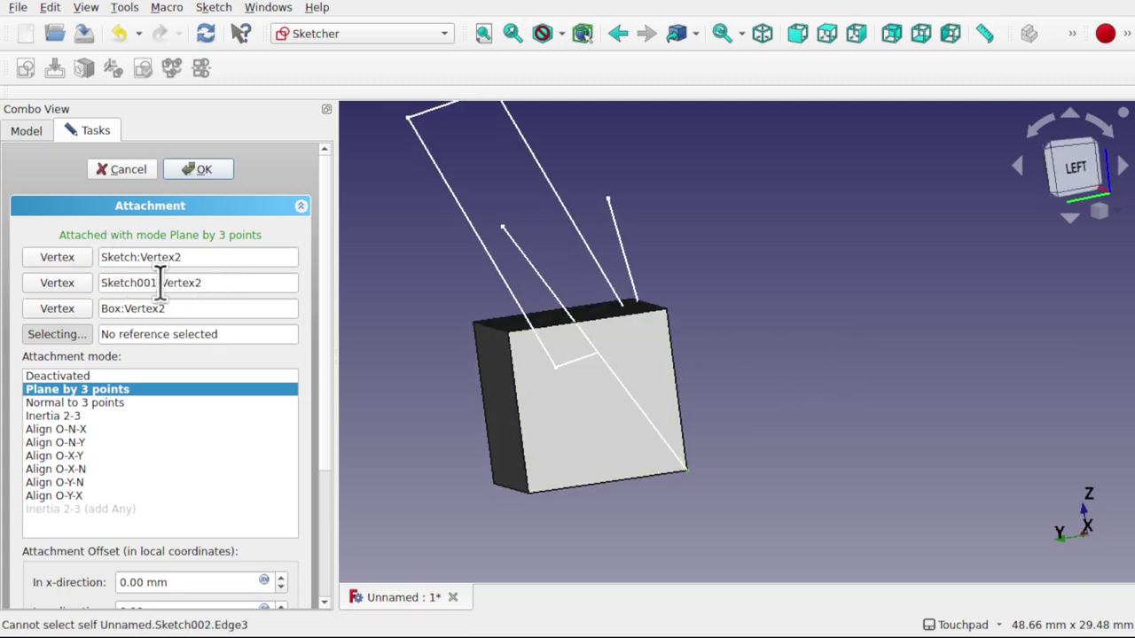
shift+drag(317, 311, 405, 425)
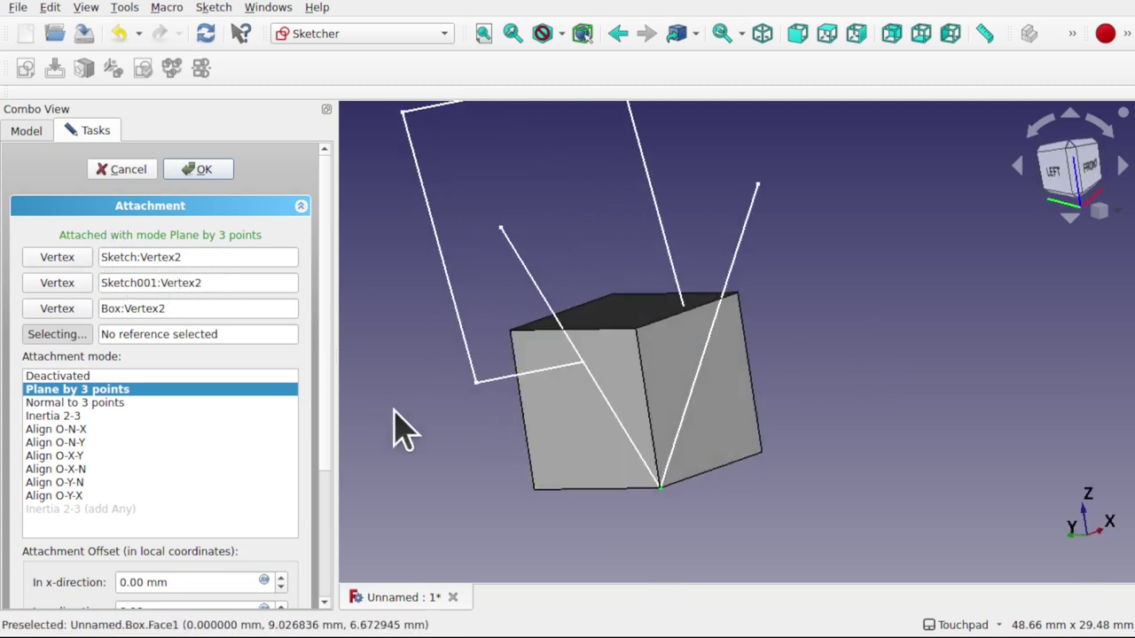
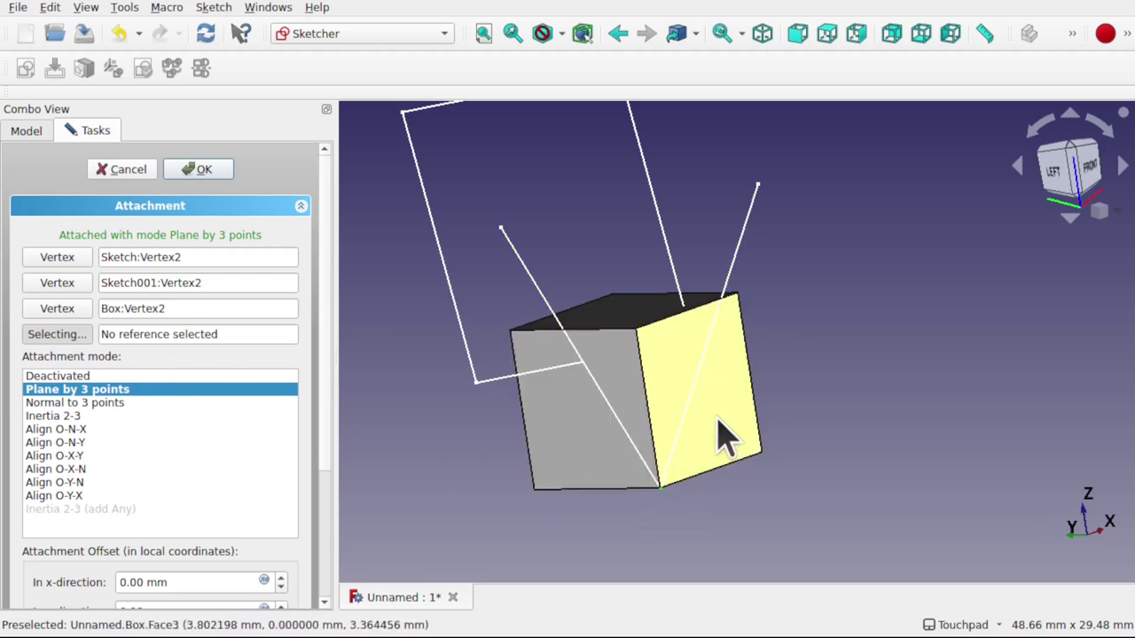
Accept the rectangle sketch's Plane by 3 points attachment, extend the rectangle's lower edge past the cube, and close the sketch.
mouse_move(724, 435)
shift+mouse_down()
mouse_move(819, 347)
mouse_move(829, 297)
mouse_move(772, 337)
mouse_move(913, 402)
mouse_move(876, 413)
shift+mouse_up()
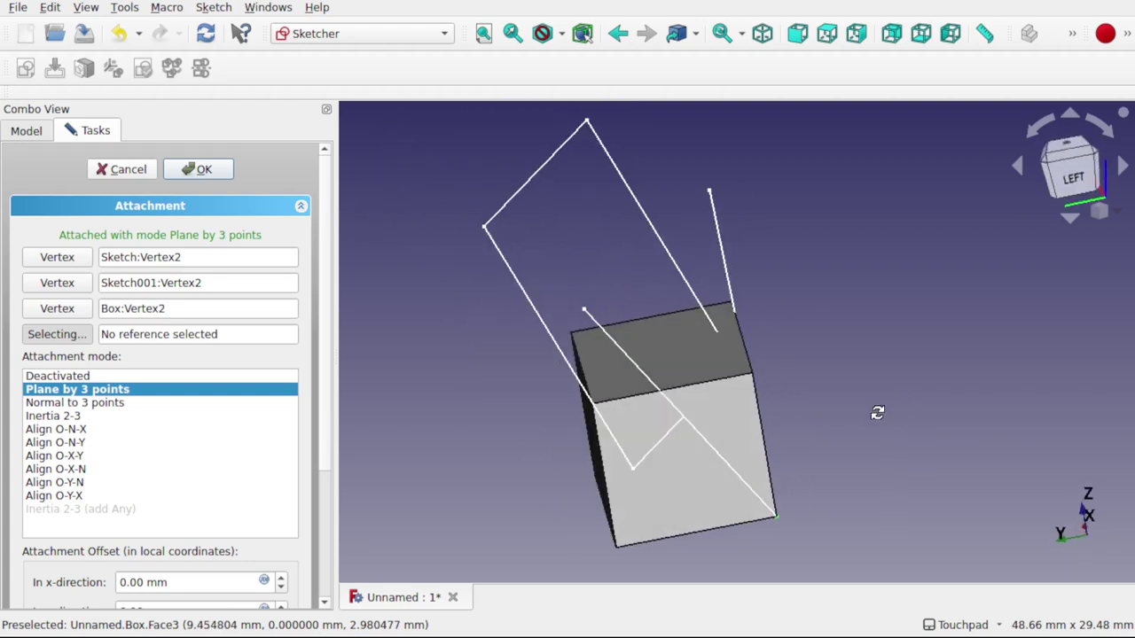
click(199, 169)
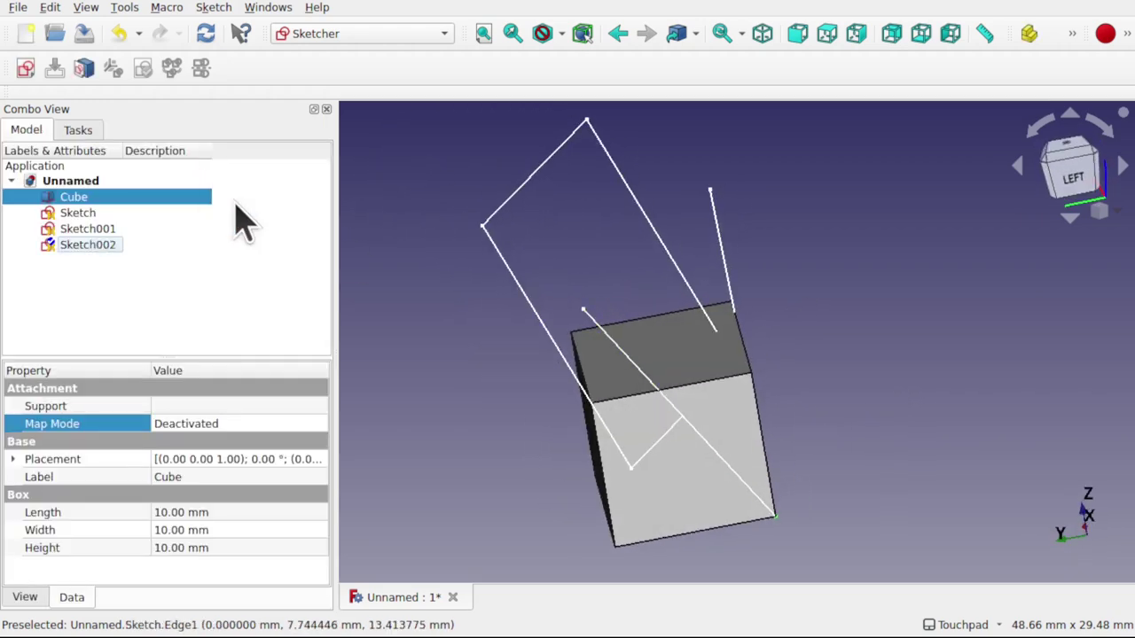
double_click(87, 244)
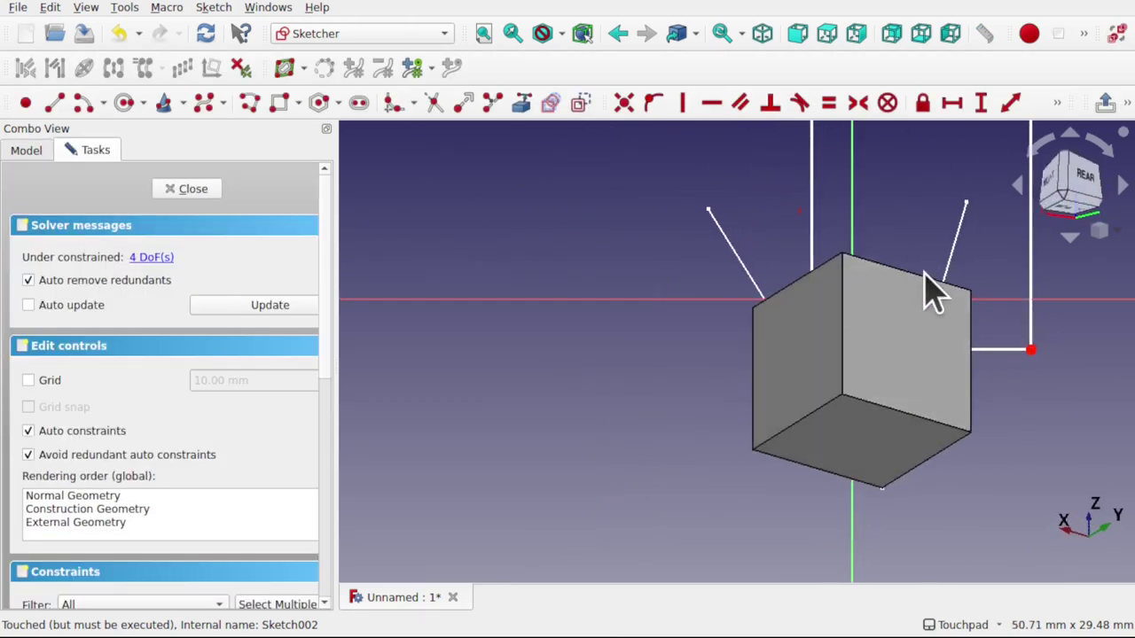
mouse_move(925, 292)
shift+mouse_down()
mouse_move(829, 307)
mouse_move(671, 304)
mouse_move(935, 365)
mouse_move(438, 358)
mouse_move(727, 375)
mouse_move(677, 337)
mouse_move(654, 337)
shift+mouse_up()
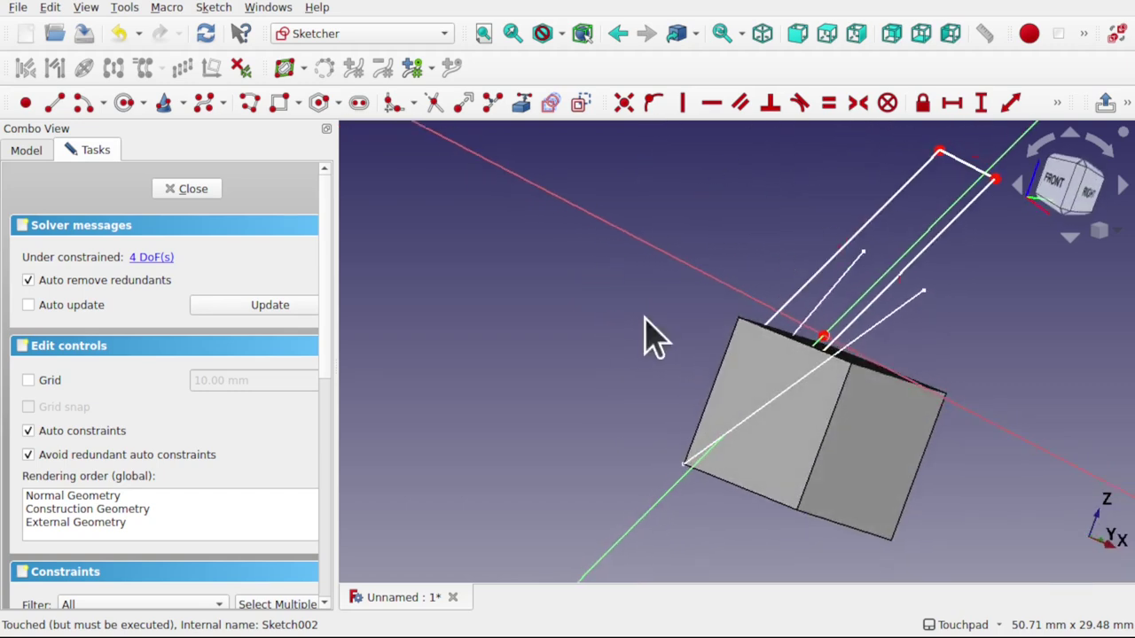
mouse_move(874, 324)
mouse_down()
mouse_move(917, 360)
mouse_move(703, 497)
mouse_move(665, 536)
mouse_up()
mouse_move(824, 417)
shift+mouse_down()
mouse_move(790, 398)
mouse_move(834, 420)
mouse_move(927, 435)
shift+mouse_up()
mouse_move(700, 339)
shift+mouse_down()
mouse_move(872, 289)
mouse_move(932, 286)
mouse_move(874, 328)
mouse_move(735, 360)
mouse_move(577, 310)
mouse_move(904, 274)
shift+mouse_up()
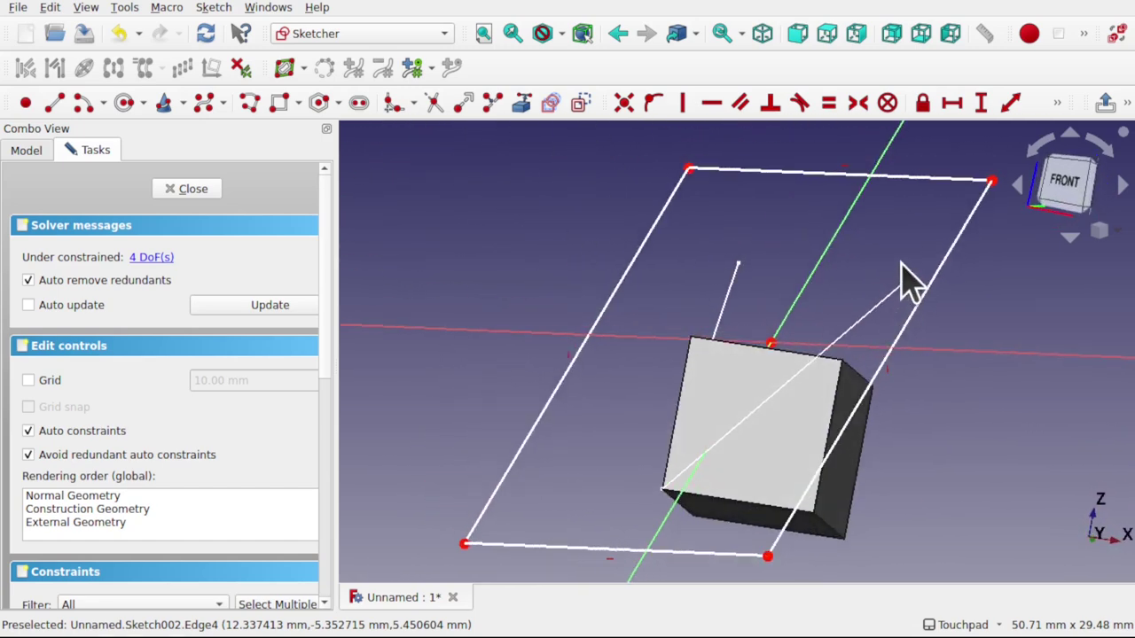
click(193, 188)
Switch to the Part workbench and make a face from the rectangle sketch's wires.
mouse_move(443, 254)
shift+mouse_down()
mouse_move(811, 316)
mouse_move(838, 282)
mouse_move(790, 292)
mouse_move(618, 281)
mouse_move(580, 226)
mouse_move(589, 194)
mouse_move(616, 329)
mouse_move(807, 302)
shift+mouse_up()
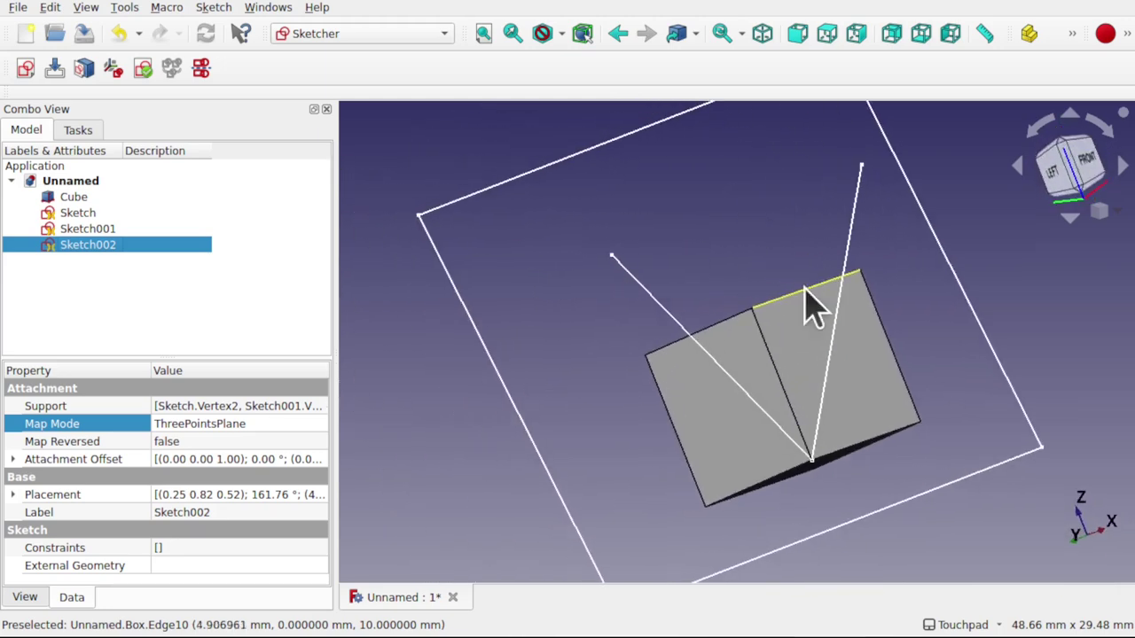
click(354, 36)
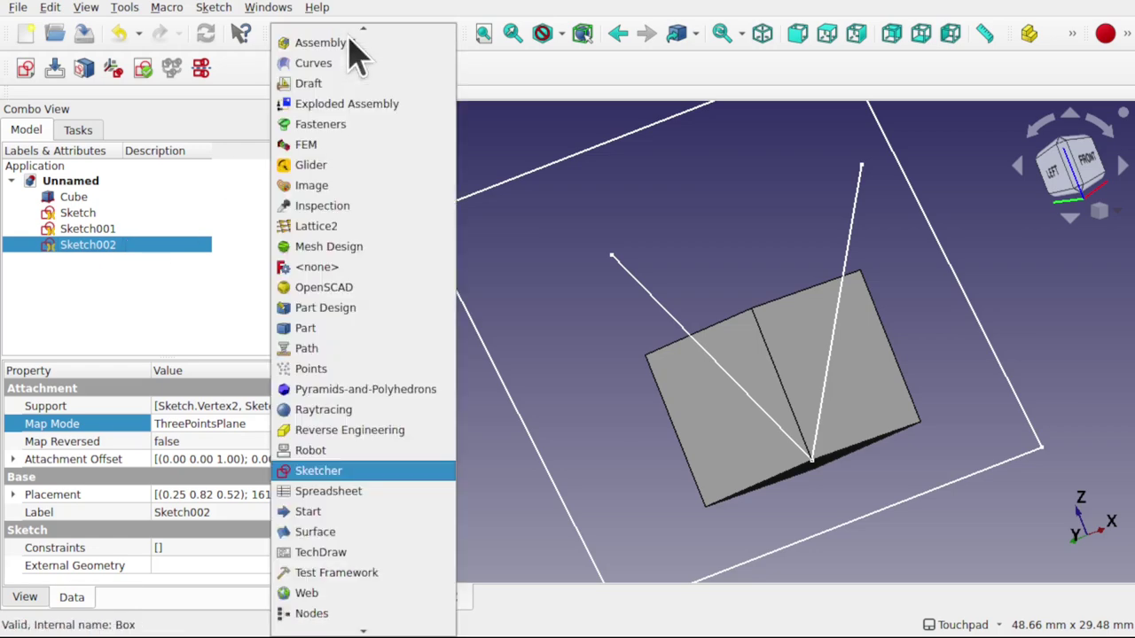
click(350, 330)
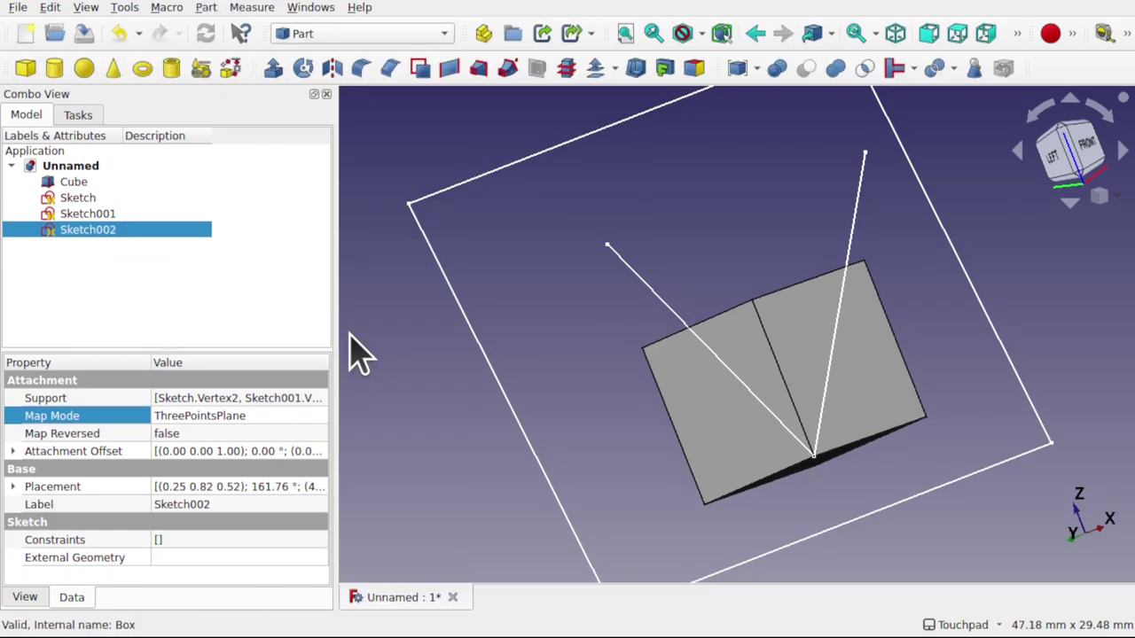
click(206, 7)
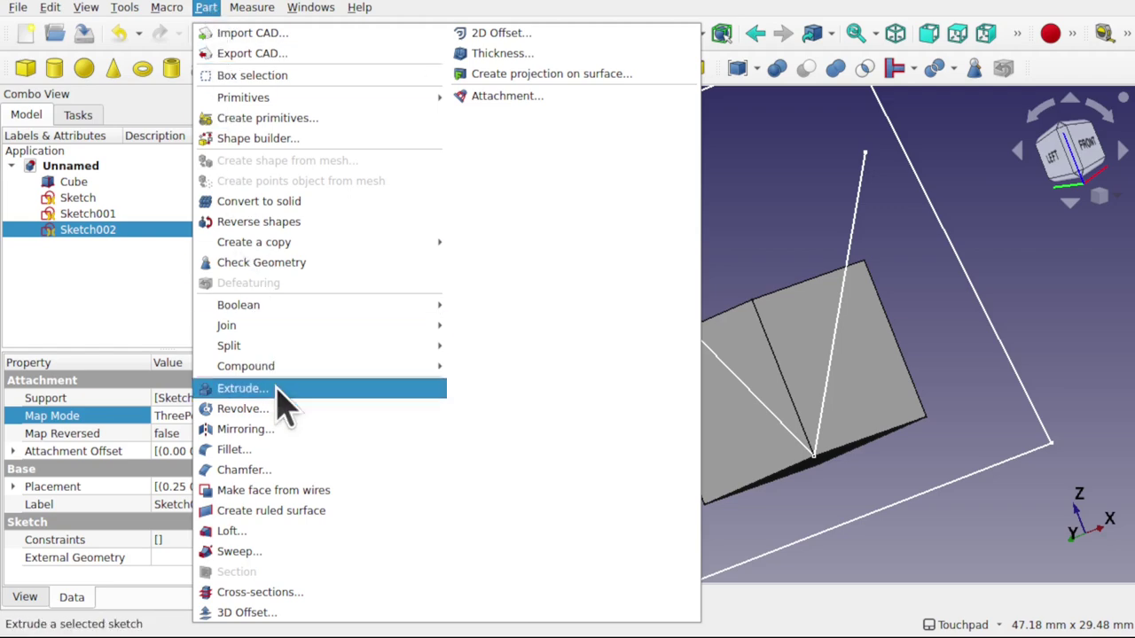
click(277, 493)
Slice the cube apart using the rectangular face as the cutting tool.
shift+drag(811, 457, 750, 451)
middle_drag(750, 452, 882, 550)
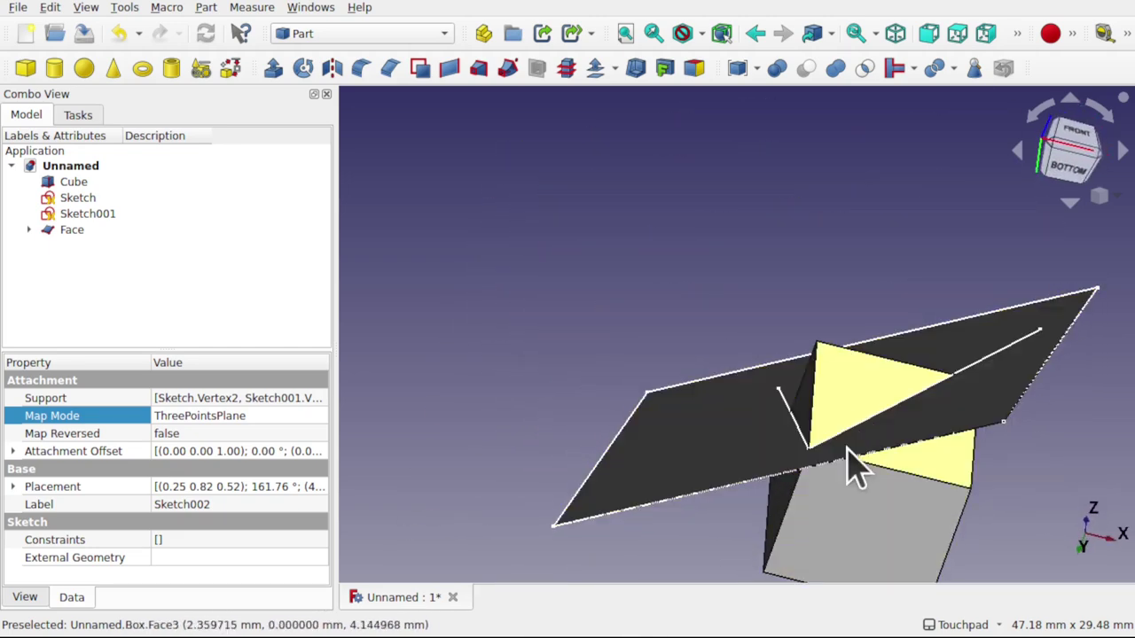
click(846, 545)
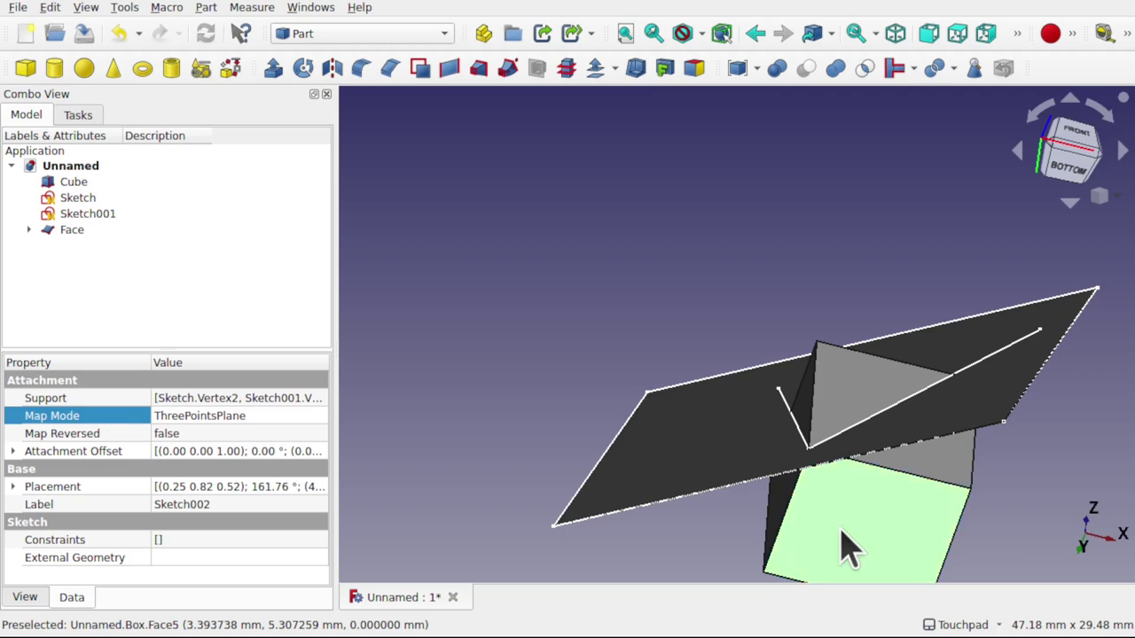
ctrl+click(683, 431)
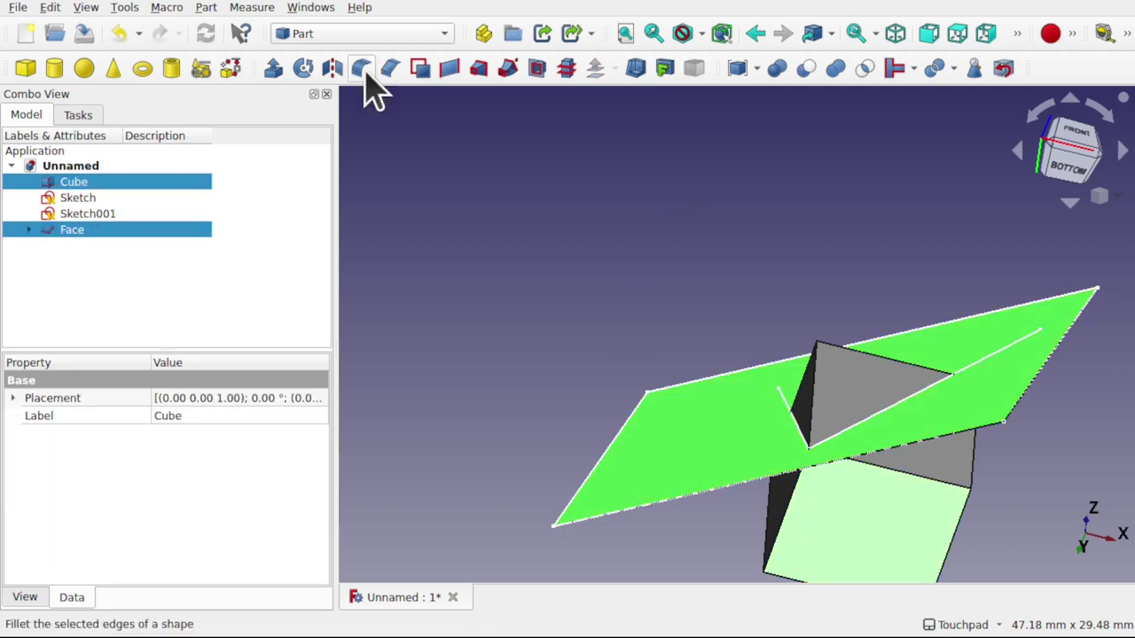
click(205, 7)
mouse_move(378, 349)
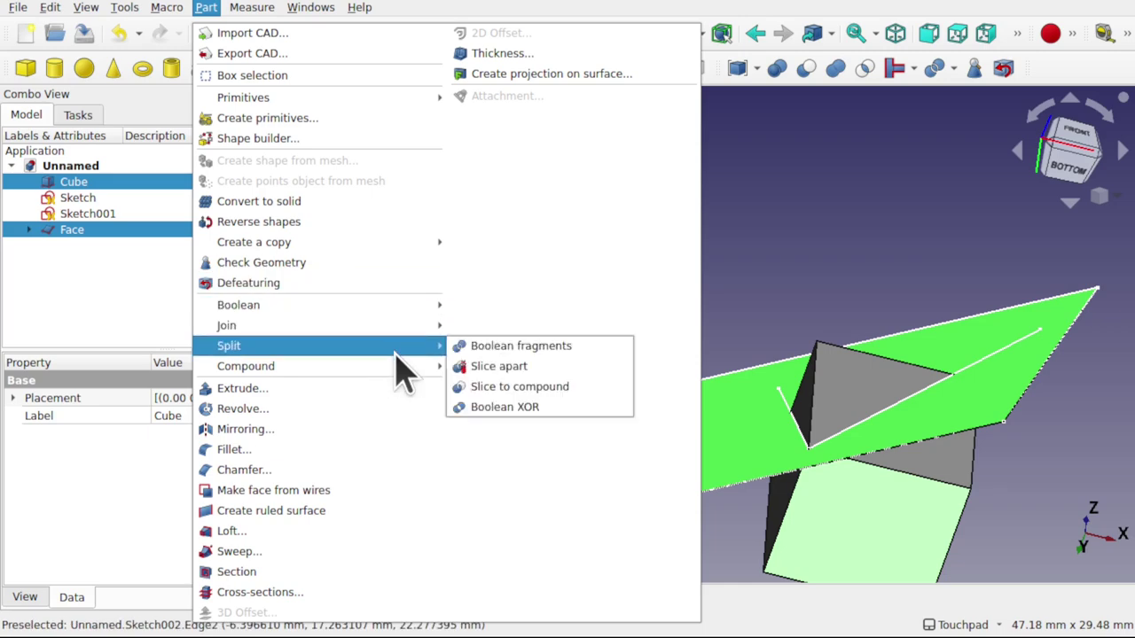
click(487, 366)
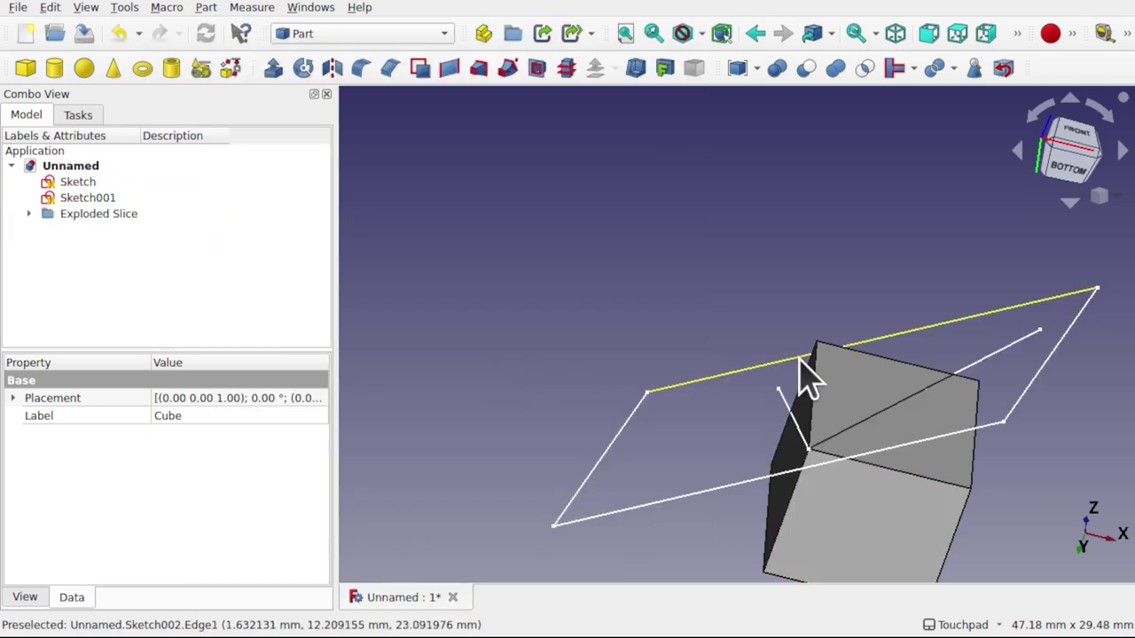
Expand the exploded slice group and hide Slice.1 to inspect the angled cut on the cube.
shift+drag(806, 357, 603, 177)
mouse_move(666, 319)
shift+mouse_down()
mouse_move(679, 322)
mouse_move(768, 249)
mouse_move(626, 304)
mouse_move(588, 335)
shift+mouse_up()
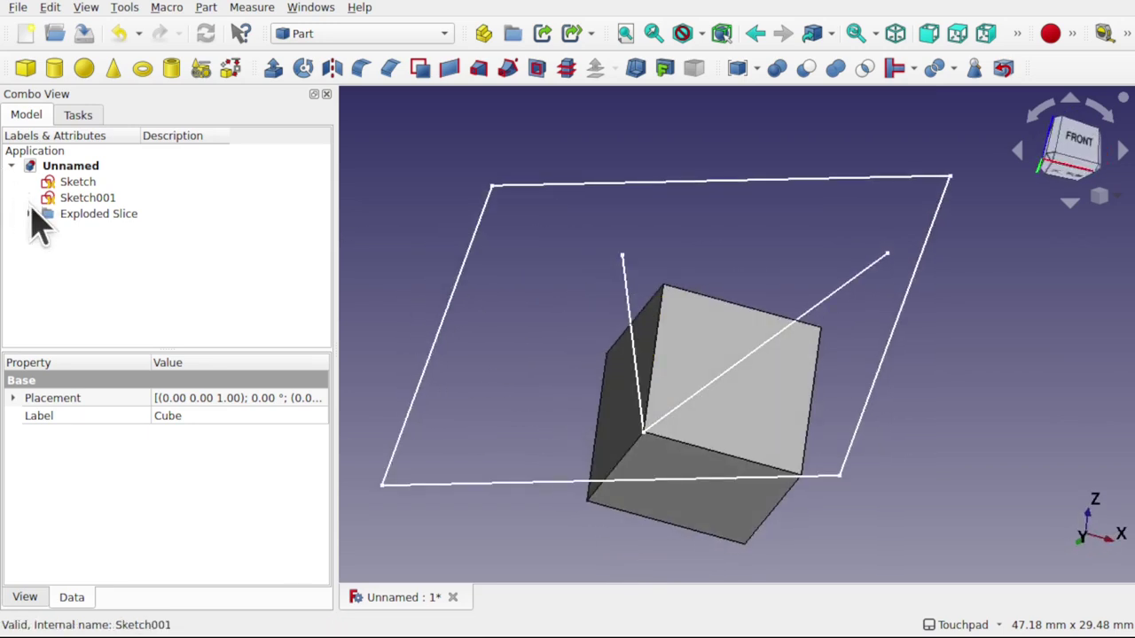
click(103, 232)
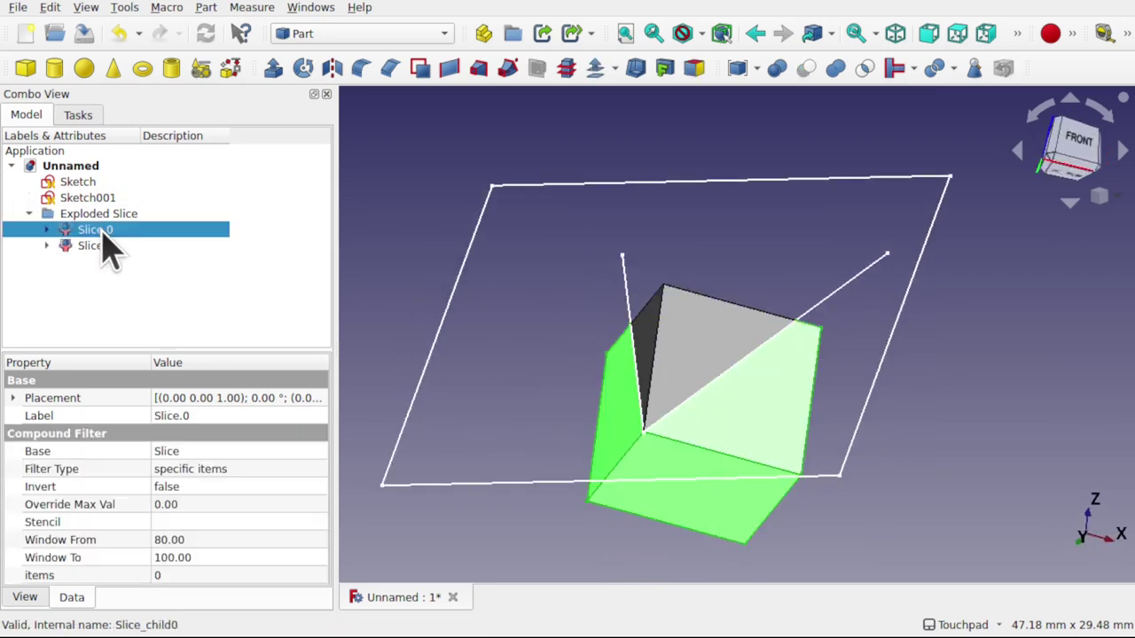
click(100, 248)
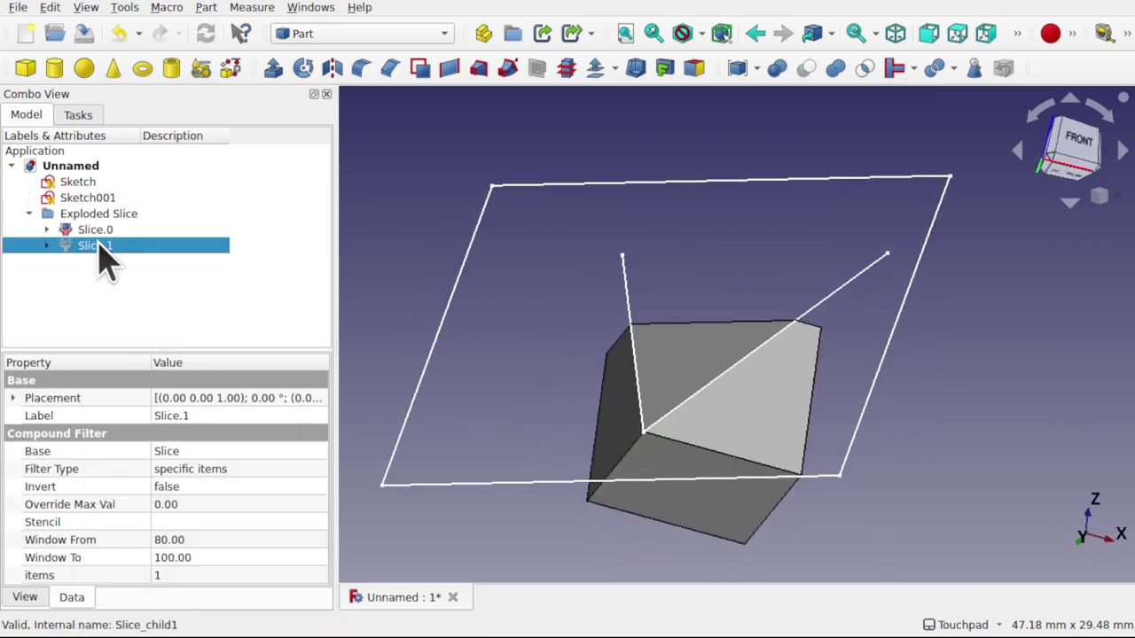
mouse_move(626, 394)
alt+mouse_down()
mouse_move(795, 325)
mouse_move(805, 251)
mouse_move(747, 417)
mouse_move(663, 425)
mouse_move(760, 289)
mouse_move(615, 405)
mouse_move(552, 405)
mouse_move(671, 383)
alt+mouse_up()
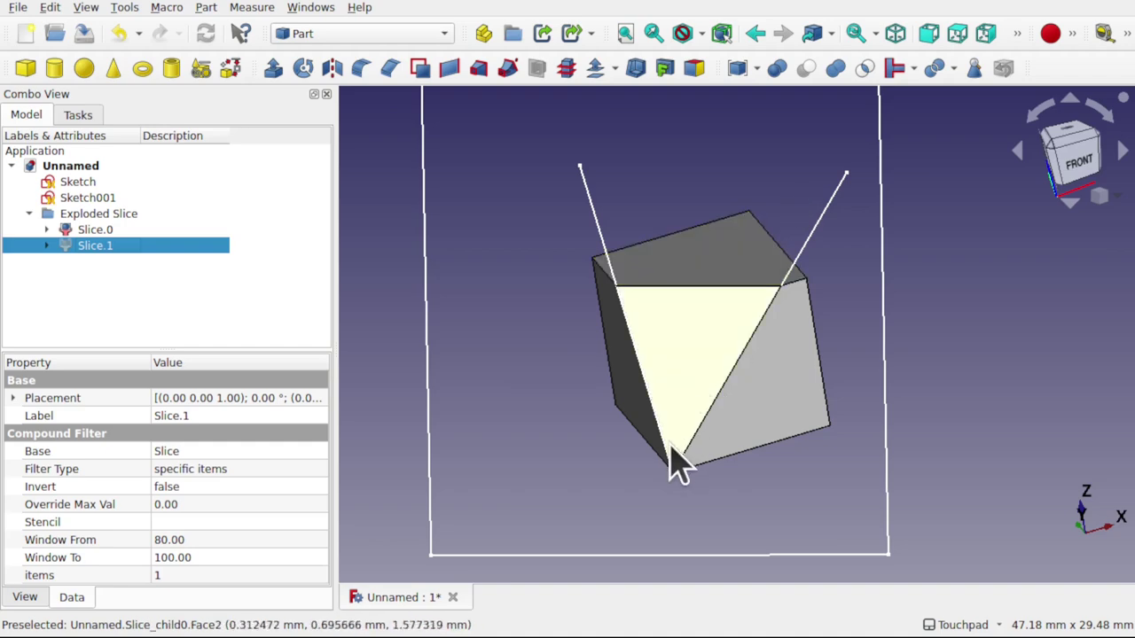
mouse_move(745, 380)
alt+mouse_down()
mouse_move(676, 398)
mouse_move(658, 375)
mouse_move(601, 393)
alt+mouse_up()
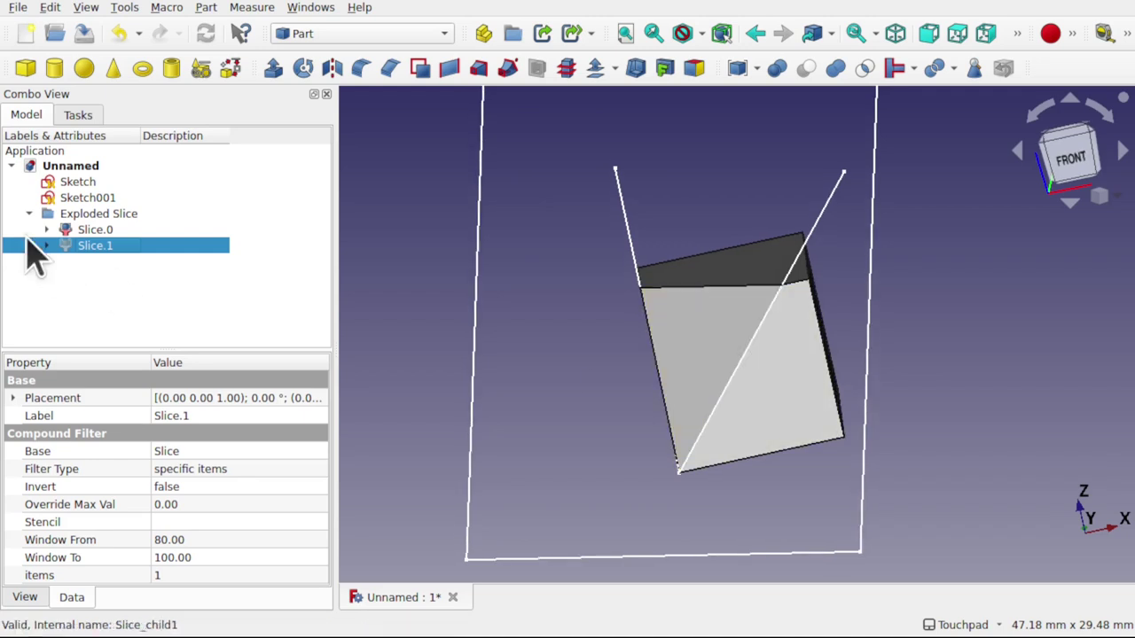
Set the line's angle constraint in Sketch001 to 80°, close the sketch, and check the changed cut on the cube.
double_click(80, 198)
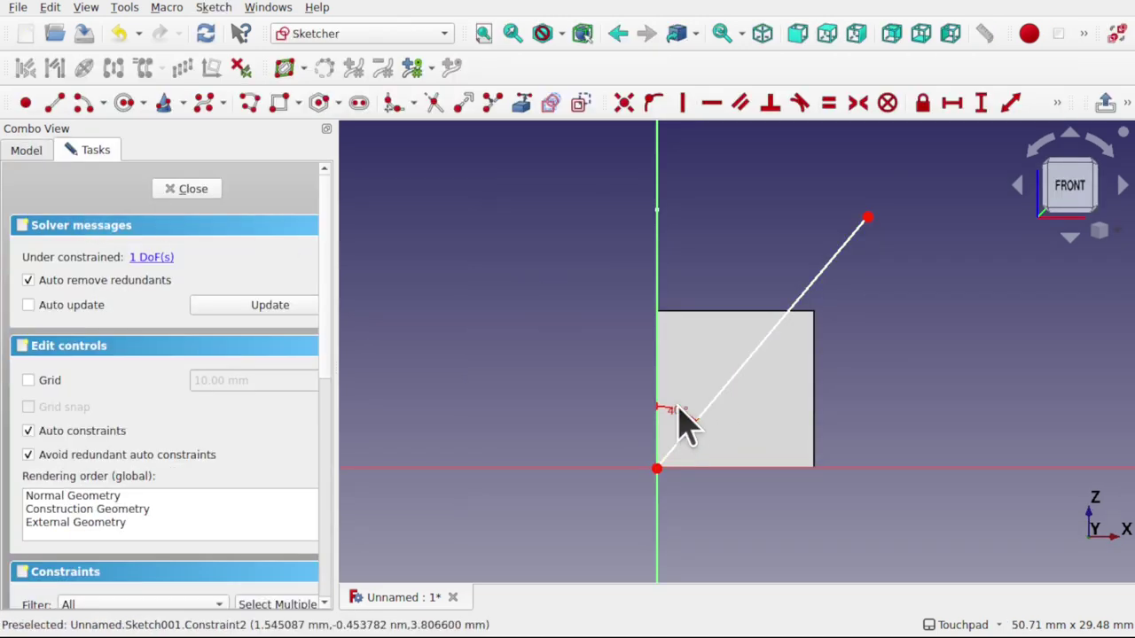
double_click(678, 413)
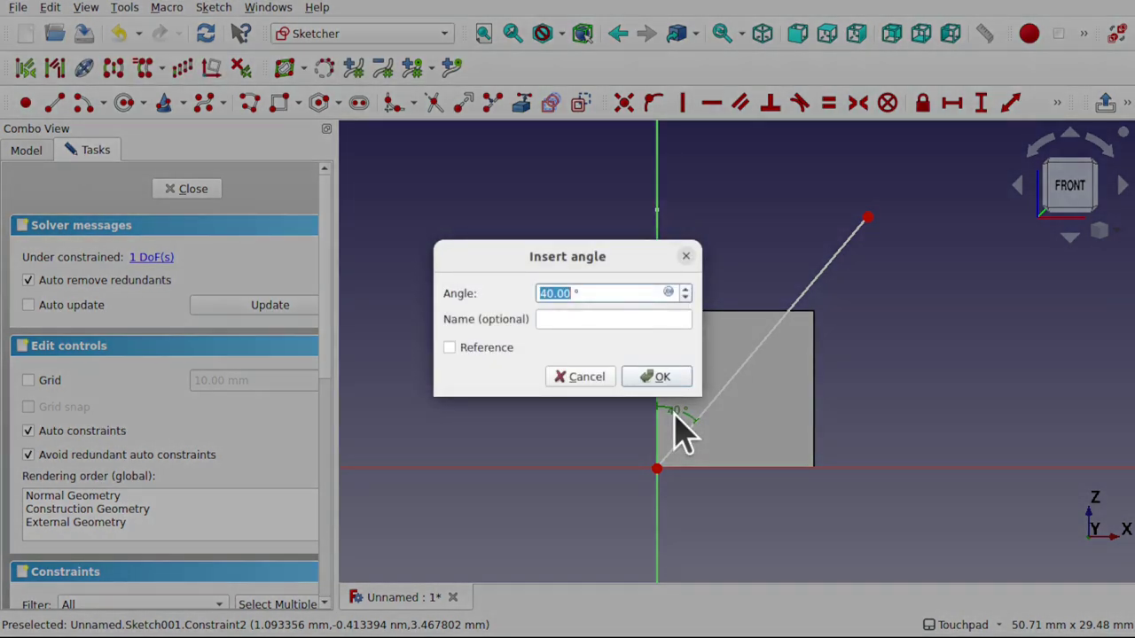
key(Return)
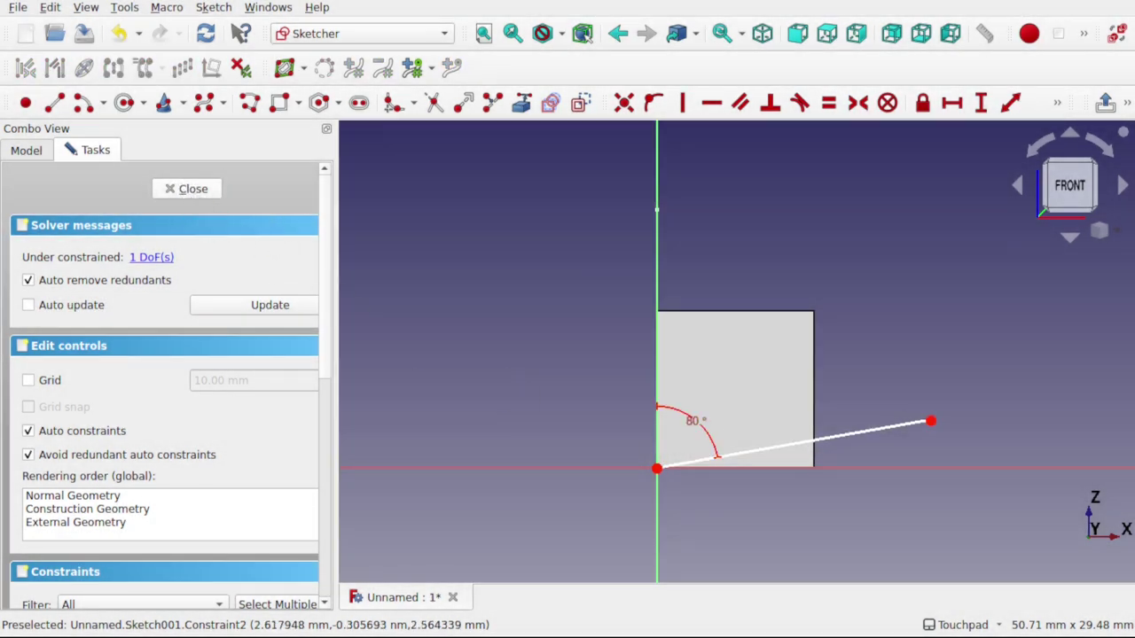
click(194, 195)
mouse_move(846, 313)
alt+mouse_down()
mouse_move(686, 387)
mouse_move(600, 369)
mouse_move(707, 373)
mouse_move(792, 396)
alt+mouse_up()
alt+drag(735, 425, 727, 456)
alt+drag(621, 398, 532, 434)
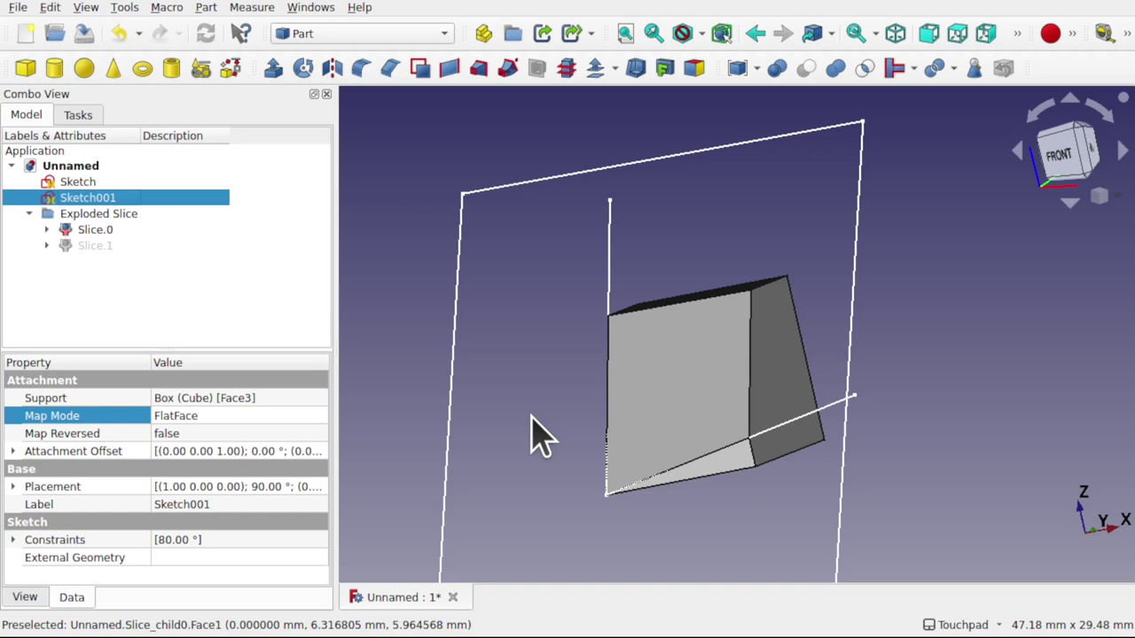
alt+drag(532, 435, 677, 432)
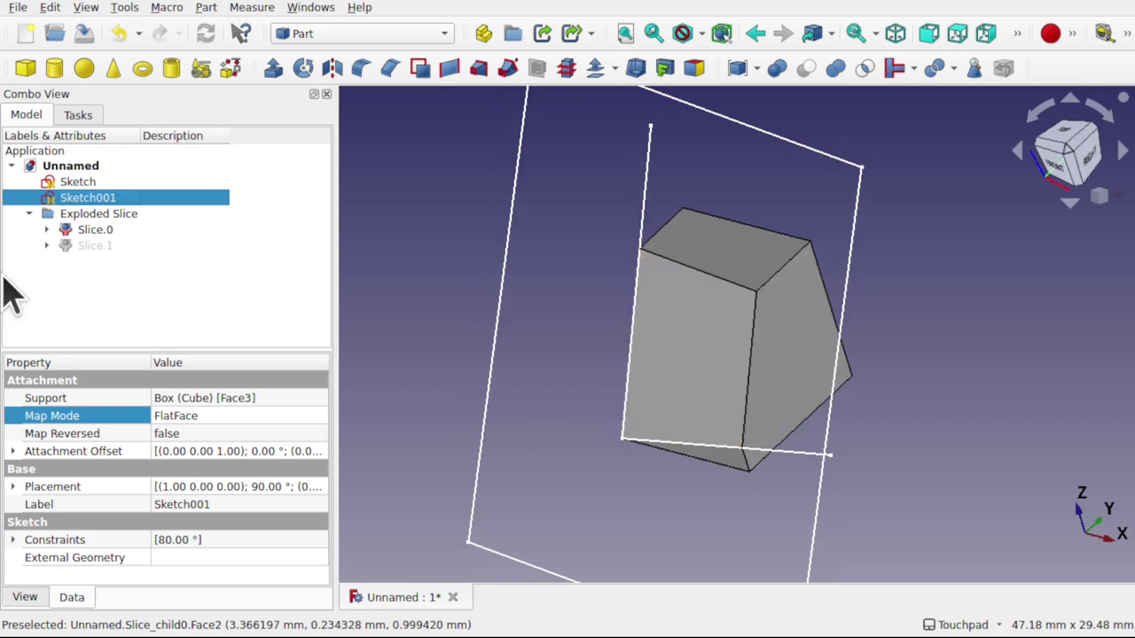
Delete the exploded slice group with both slices, and delete the remaining Slice object.
click(103, 245)
shift+click(99, 218)
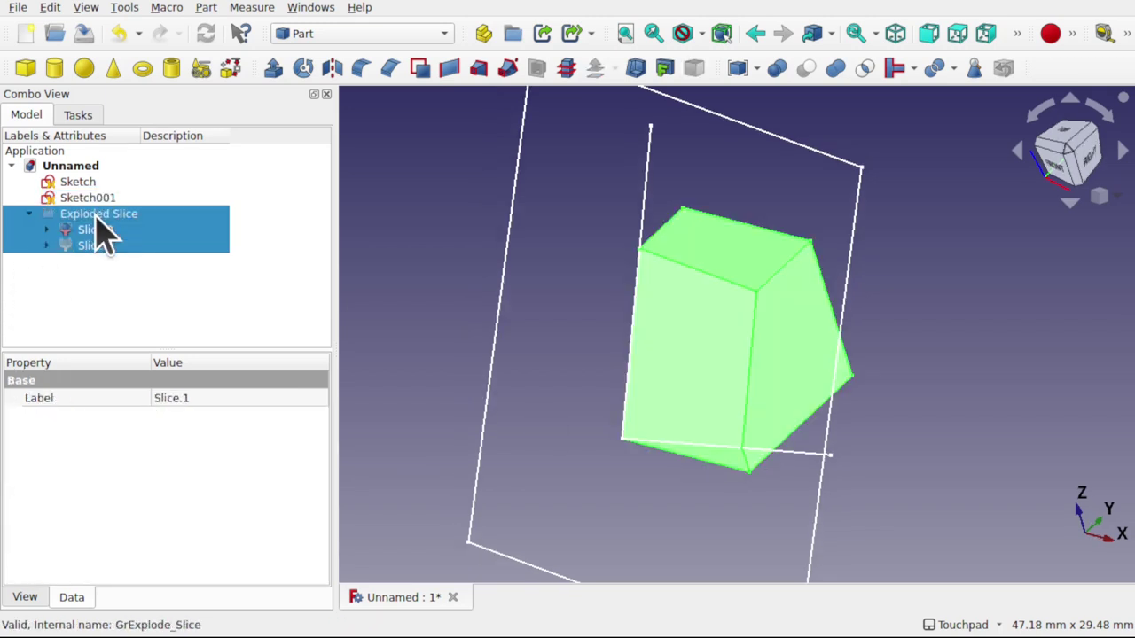
key(Delete)
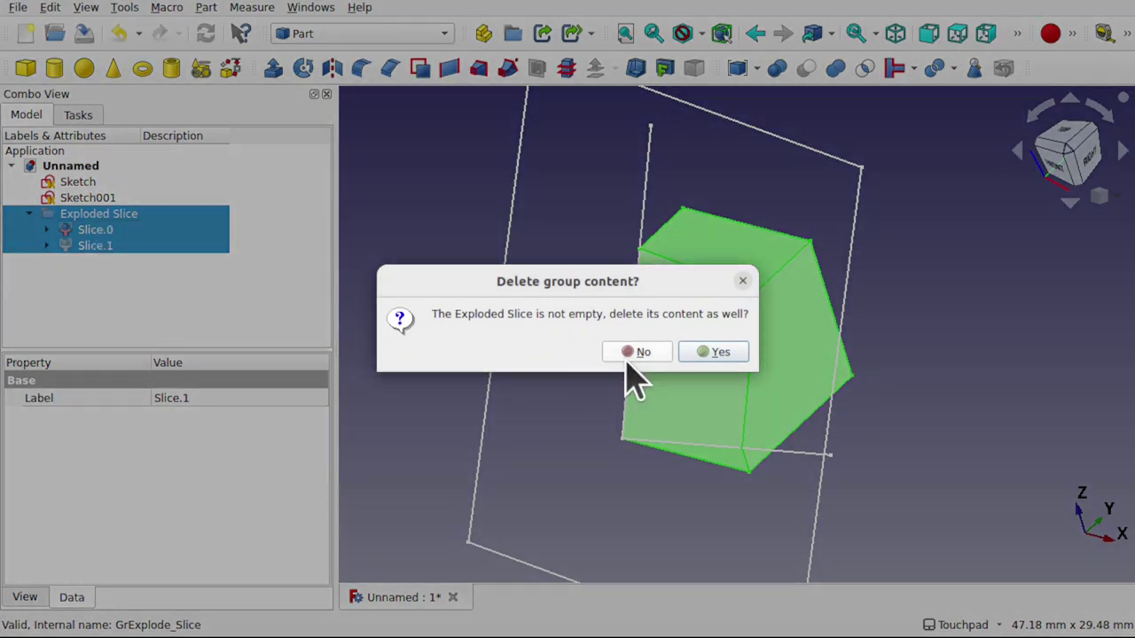
click(631, 355)
click(65, 215)
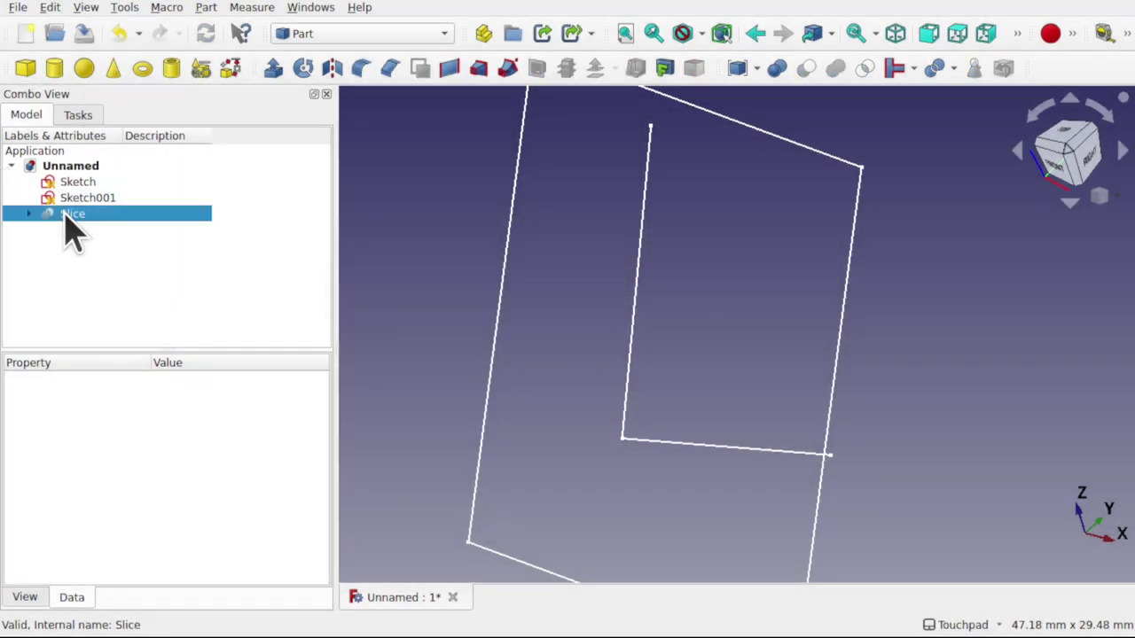
key(Delete)
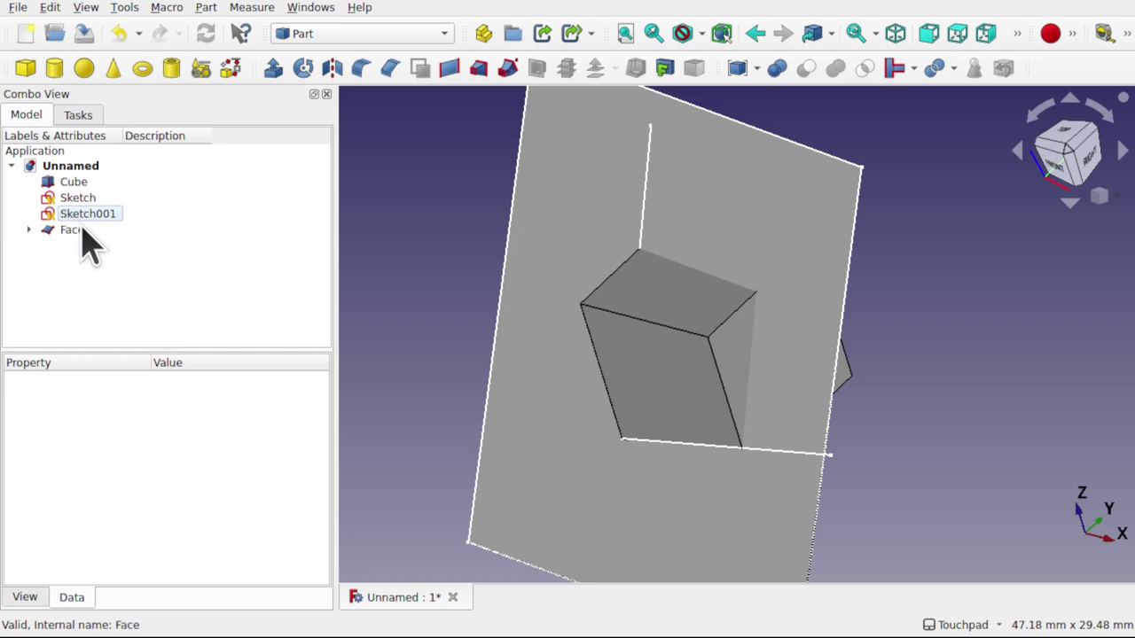
Delete the face built from the rectangle sketch.
click(74, 216)
click(72, 230)
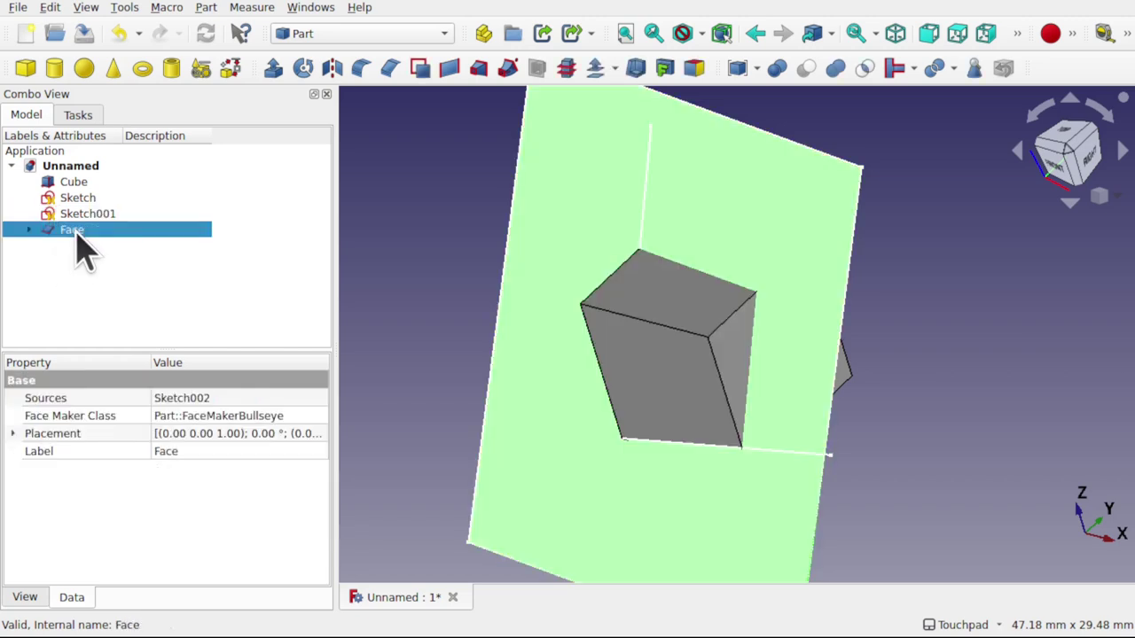
key(Delete)
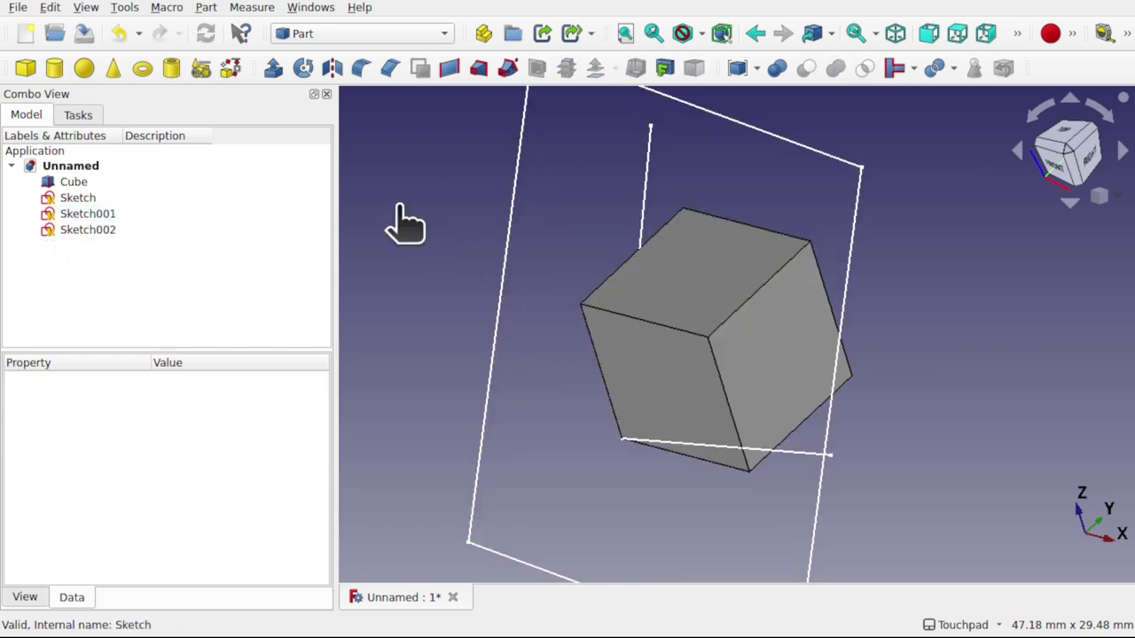
Switch to the Part Design workbench, create a new body, and return to the model tree.
scroll(403, 228, down, 2)
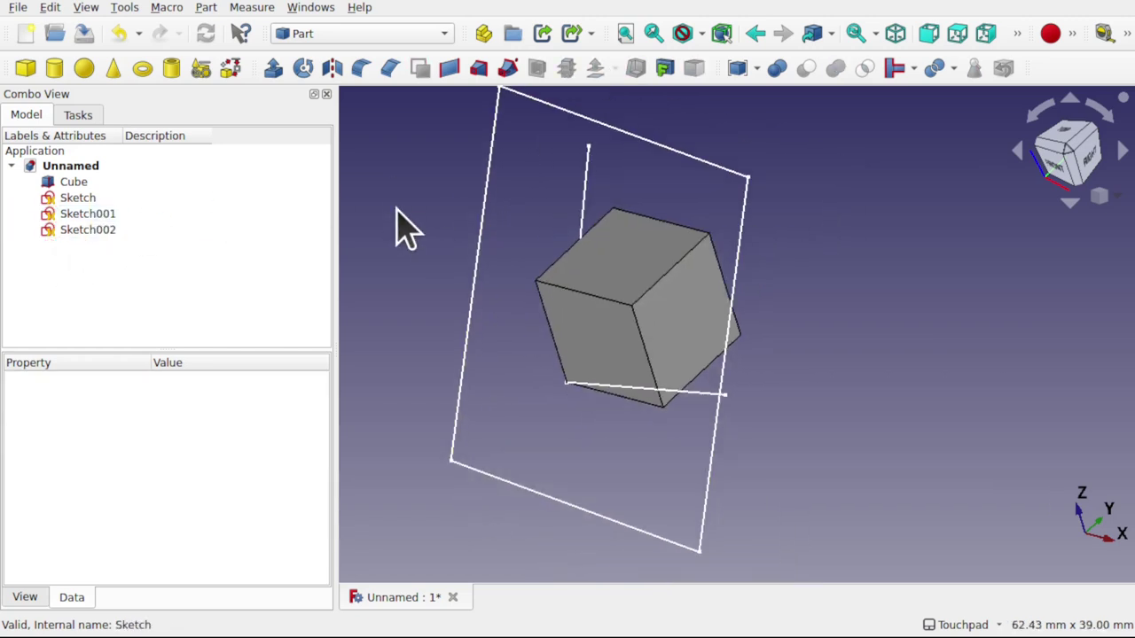
click(365, 35)
click(365, 310)
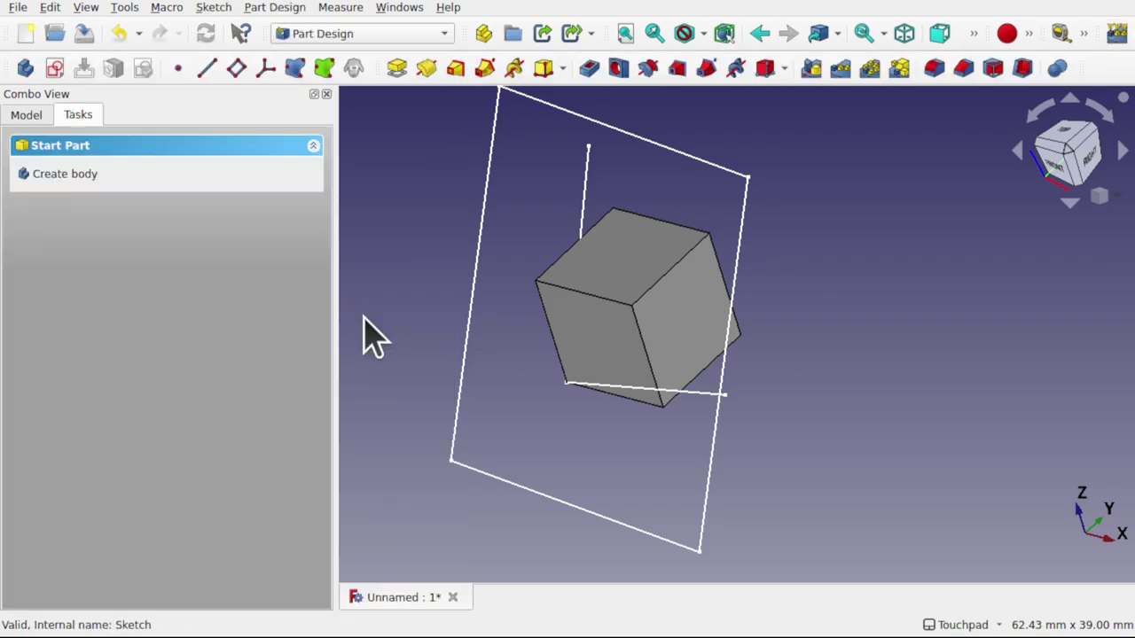
click(85, 177)
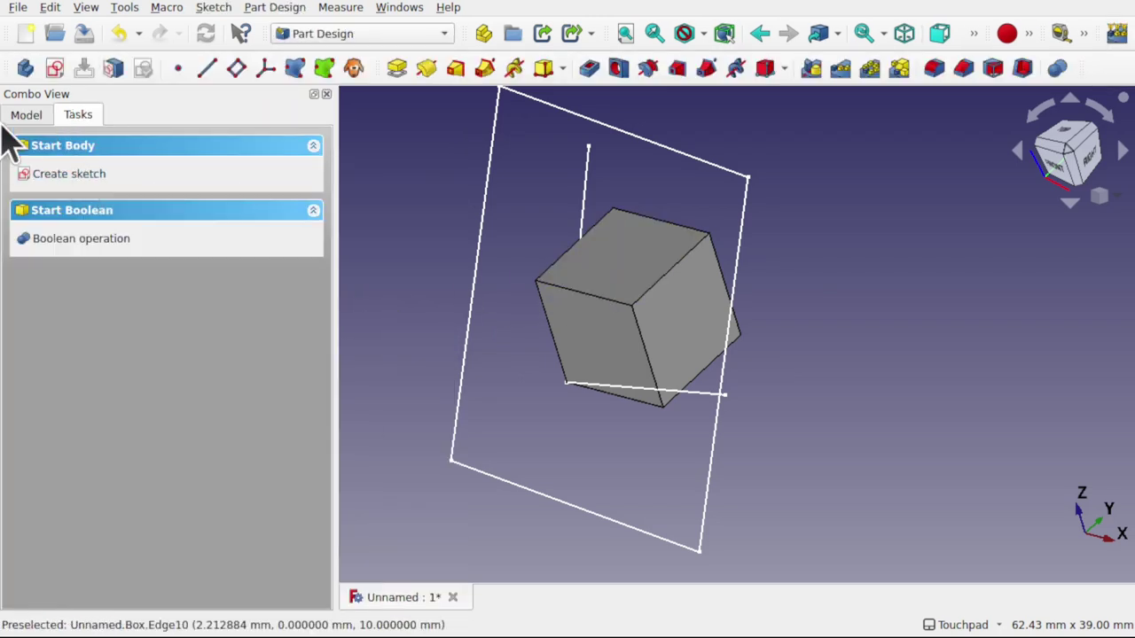
click(26, 115)
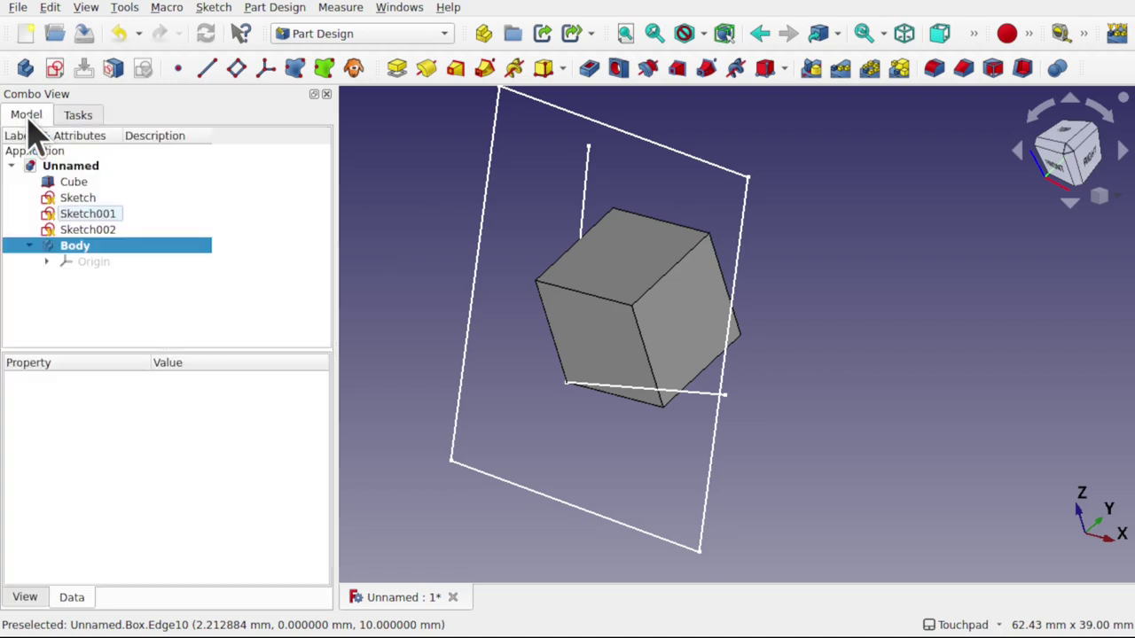
Delete Sketch, Sketch001, Sketch002 and the Cube from the document, keeping the new body.
click(123, 289)
click(78, 197)
shift+click(108, 230)
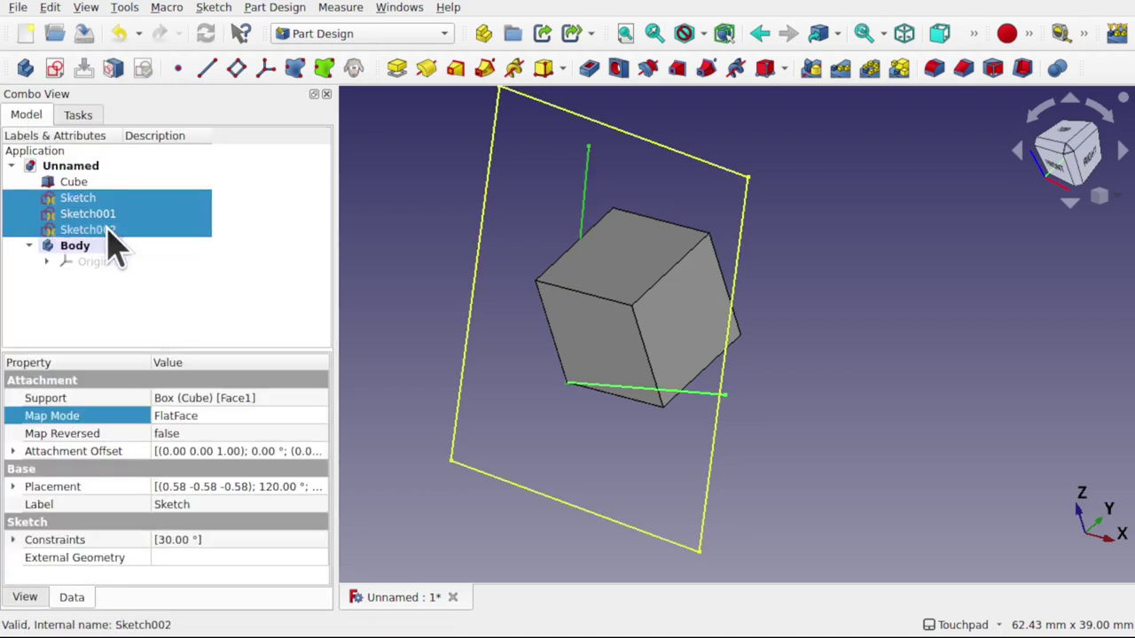
key(Delete)
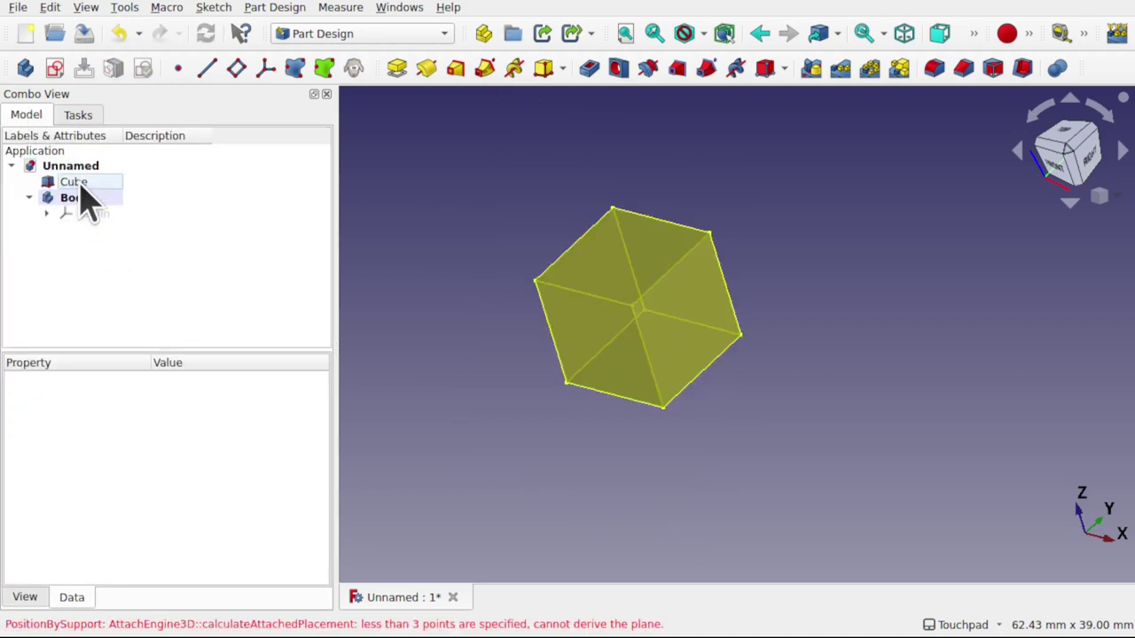
click(80, 183)
key(Delete)
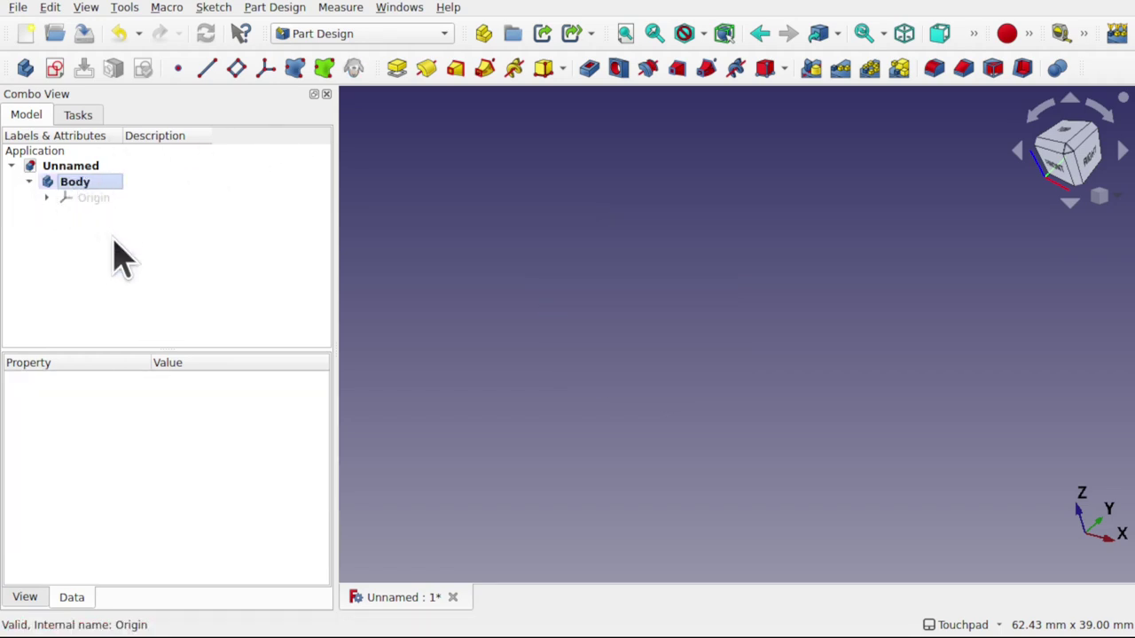
Expand the body's Origin and make its axes and base planes visible in the 3D view.
click(46, 198)
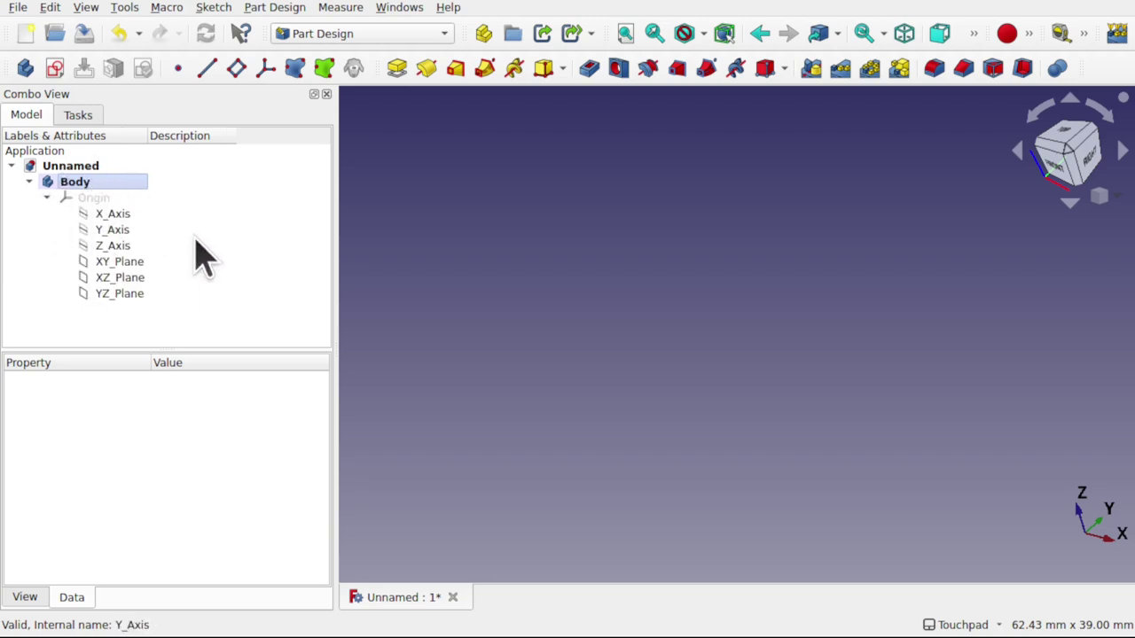
click(104, 200)
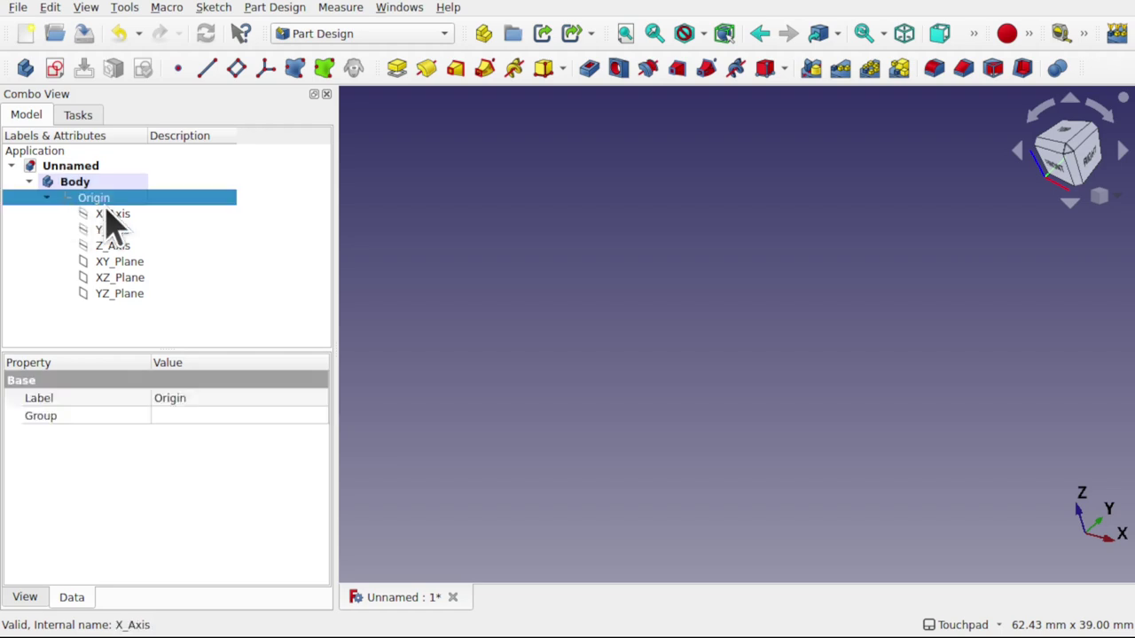
key(space)
scroll(568, 341, down, 3)
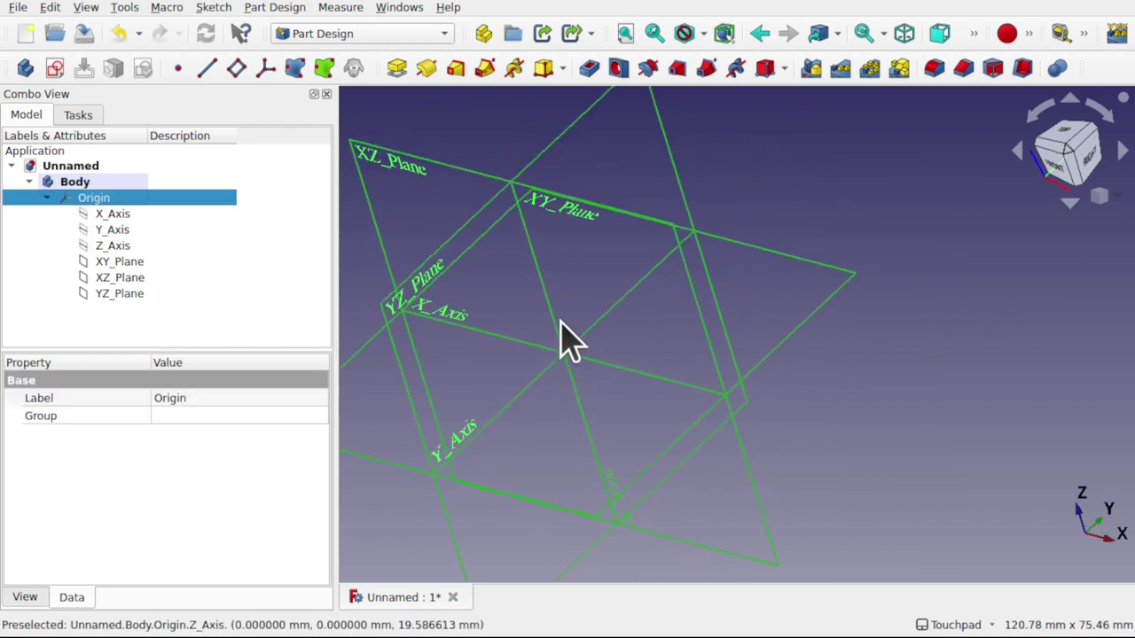
click(129, 217)
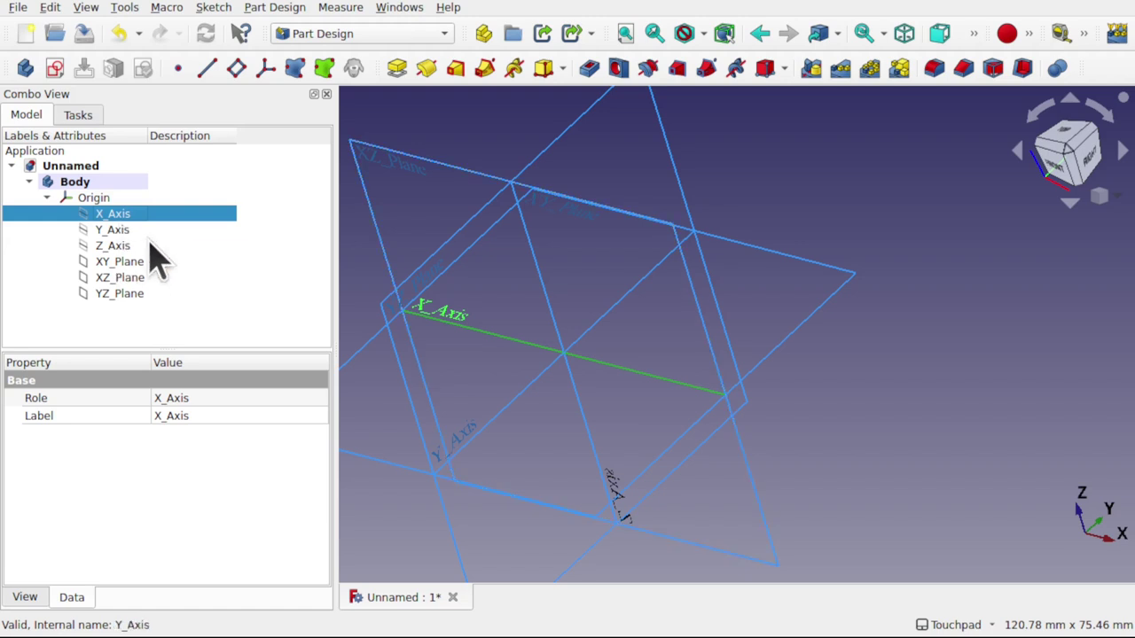
click(719, 185)
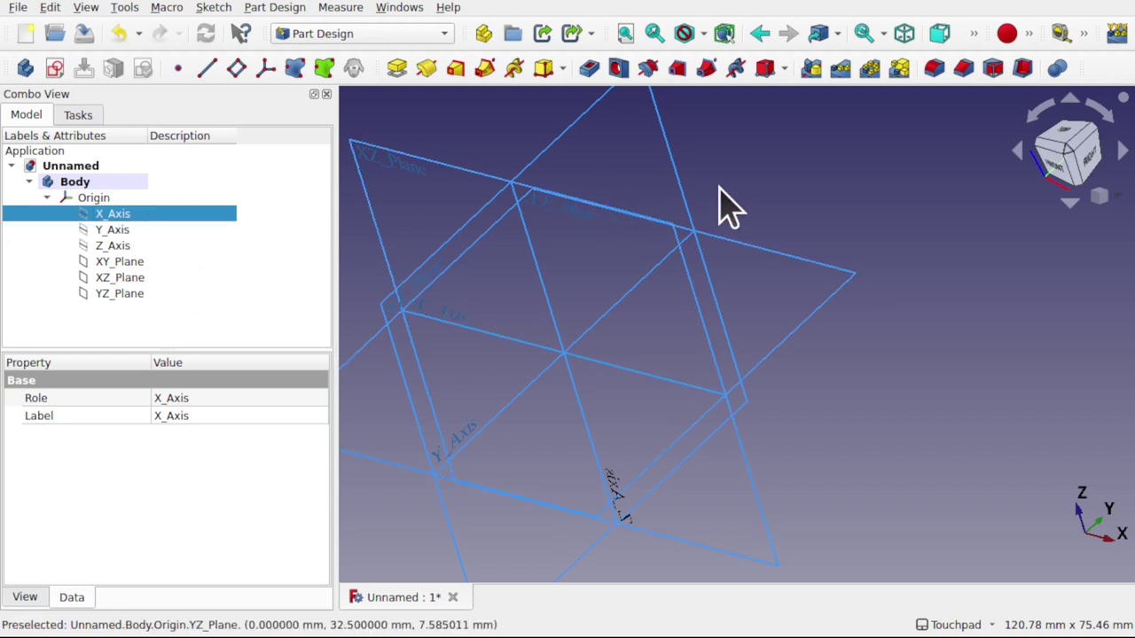
Create a sketch on the body's YZ_Plane and check its attachment support and map mode.
click(55, 69)
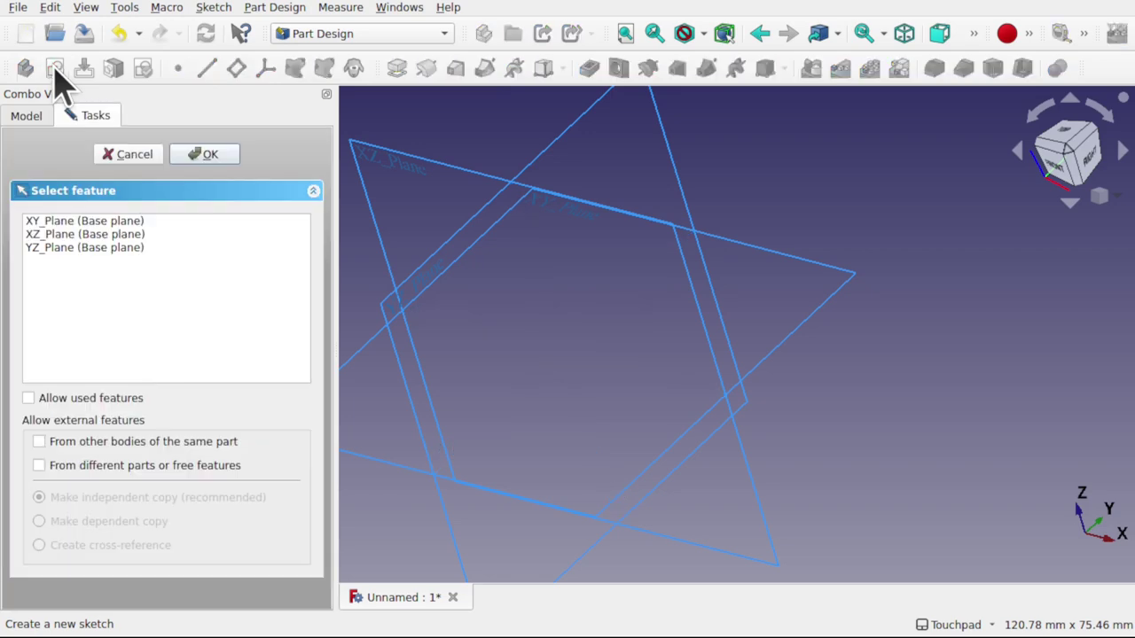
click(64, 249)
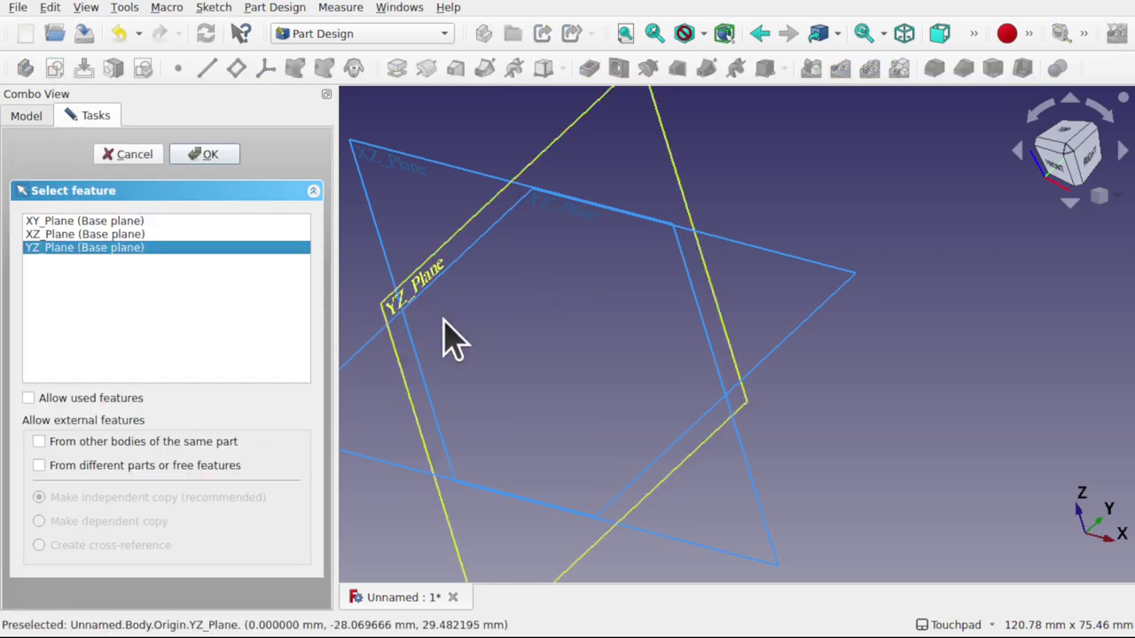
alt+drag(443, 320, 556, 301)
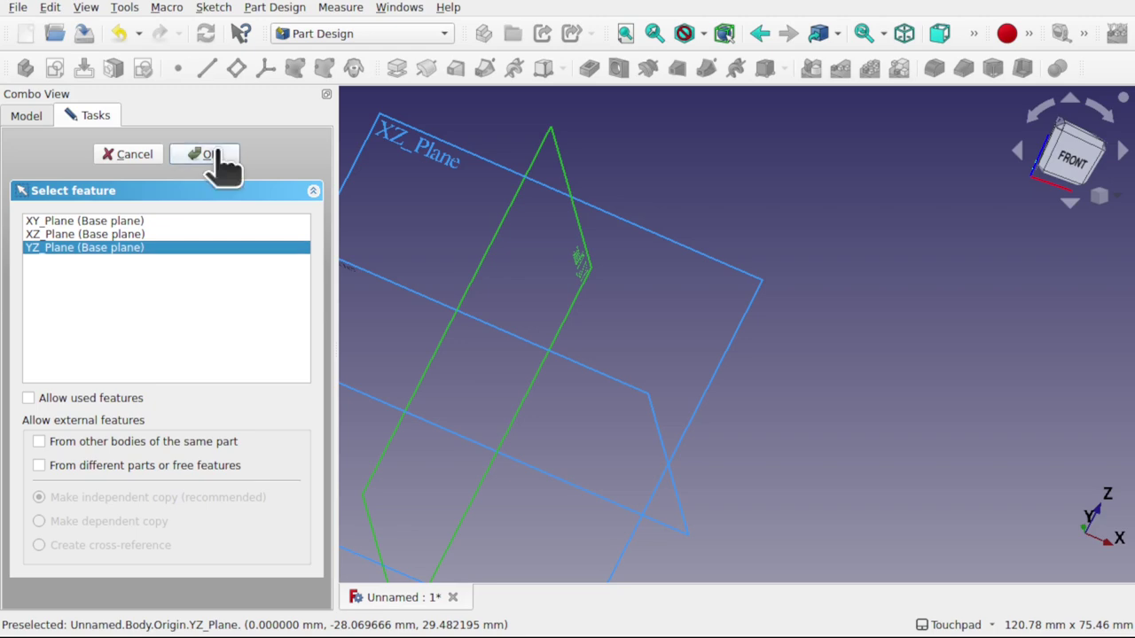
click(218, 156)
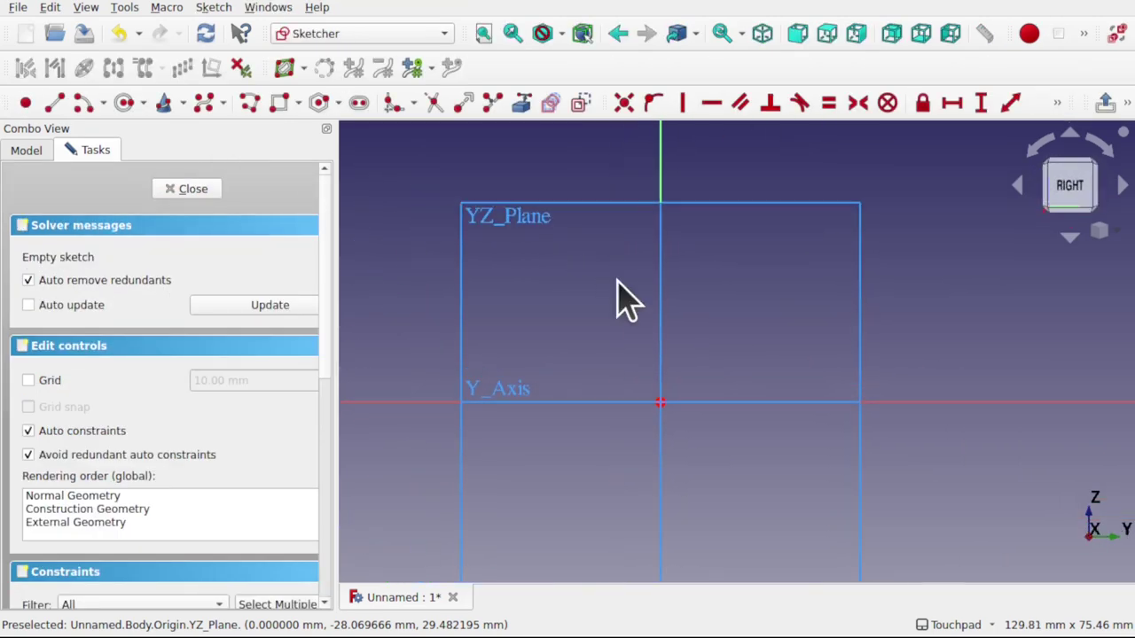
mouse_move(625, 302)
middle_down()
mouse_move(544, 284)
mouse_move(470, 291)
middle_up()
click(28, 150)
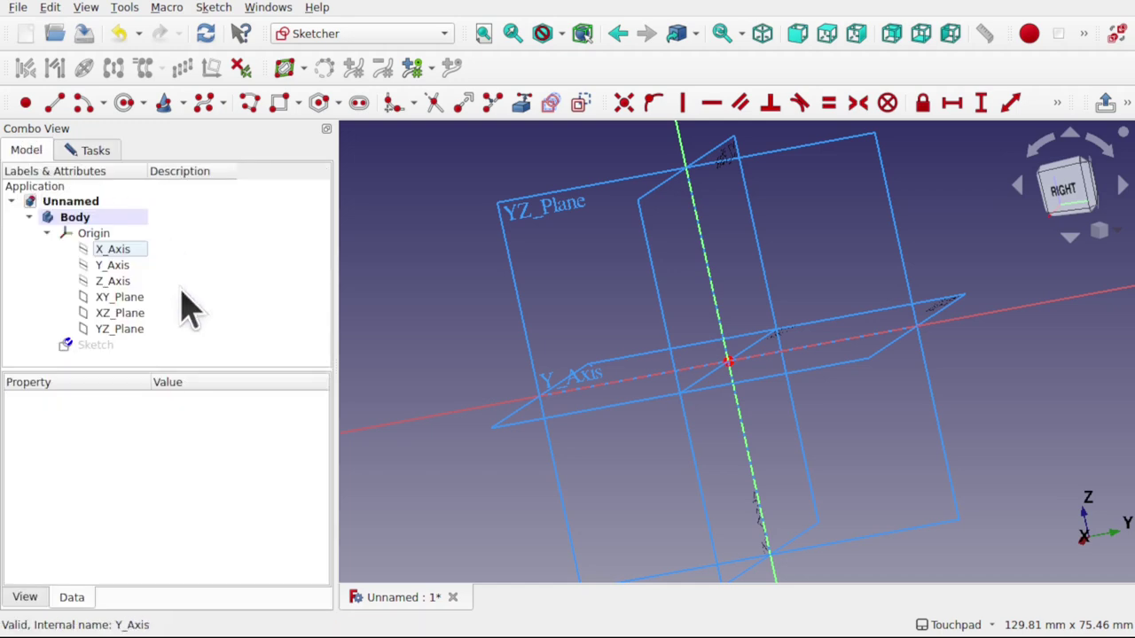
click(95, 345)
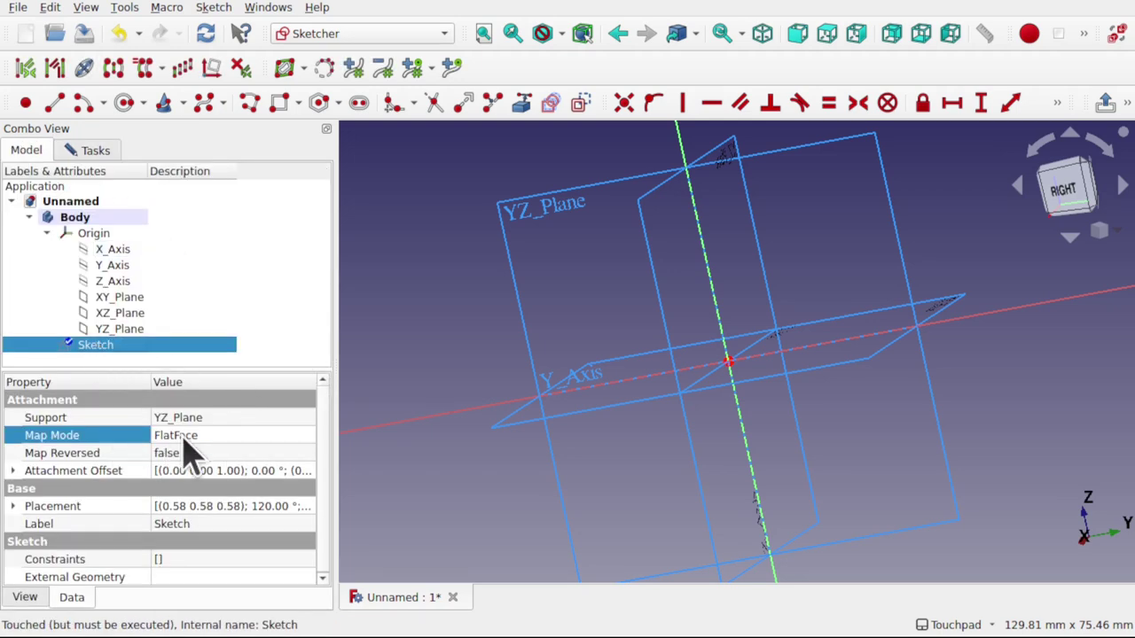
mouse_move(581, 292)
middle_down()
mouse_move(733, 296)
mouse_move(824, 316)
mouse_move(745, 257)
middle_up()
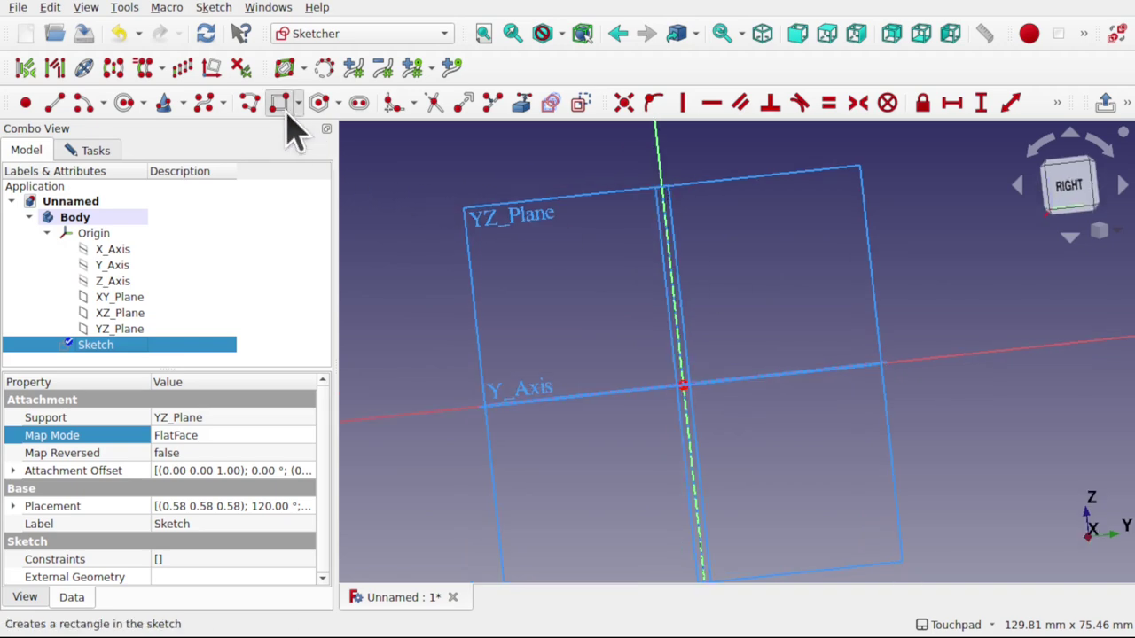
Draw a rectangle about 44.8 mm by 42.1 mm around the sketch origin and close the sketch.
click(285, 112)
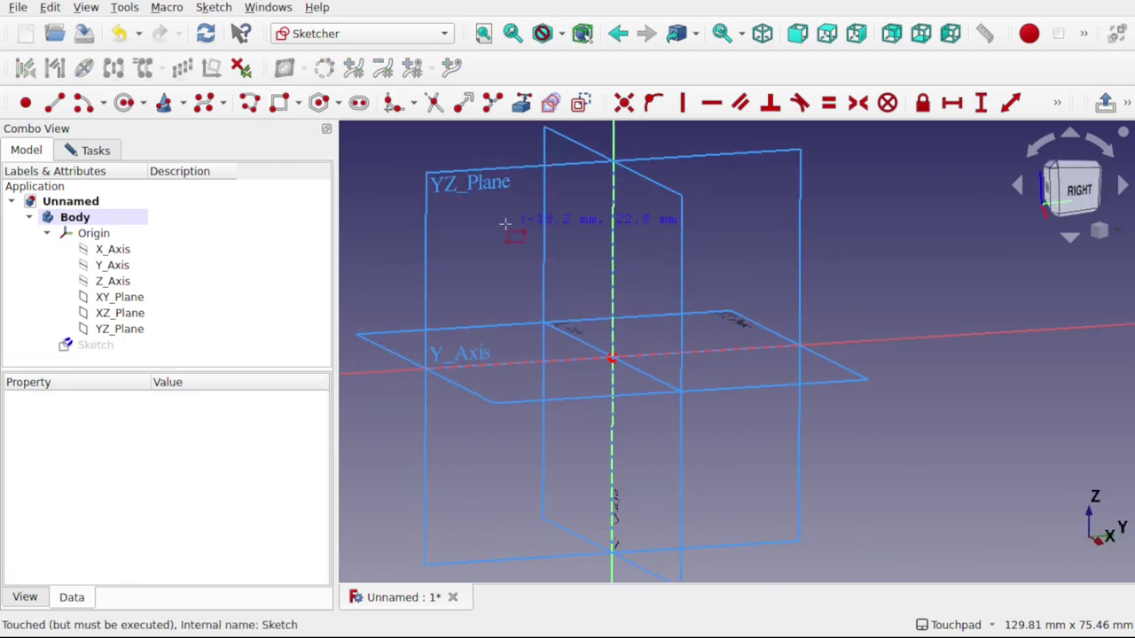
click(489, 225)
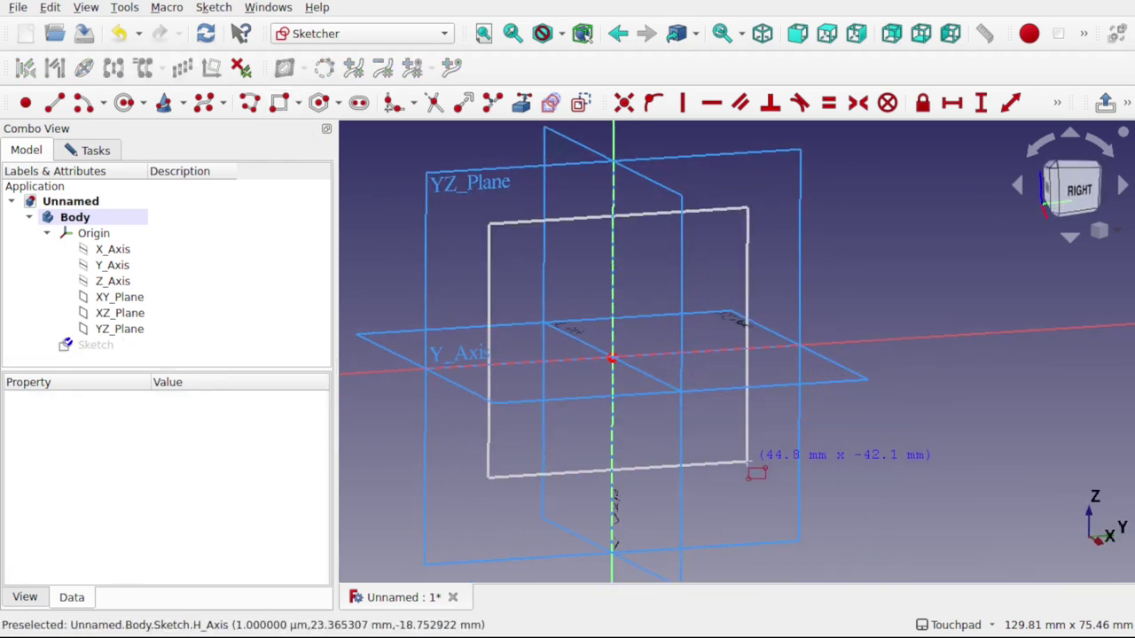
click(747, 462)
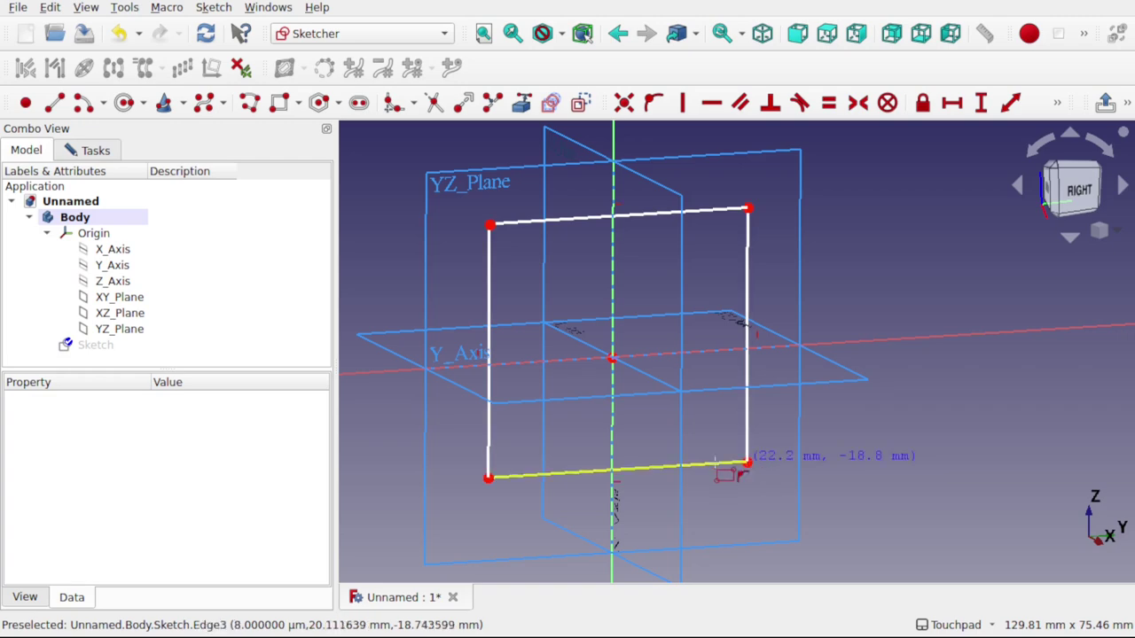
click(95, 151)
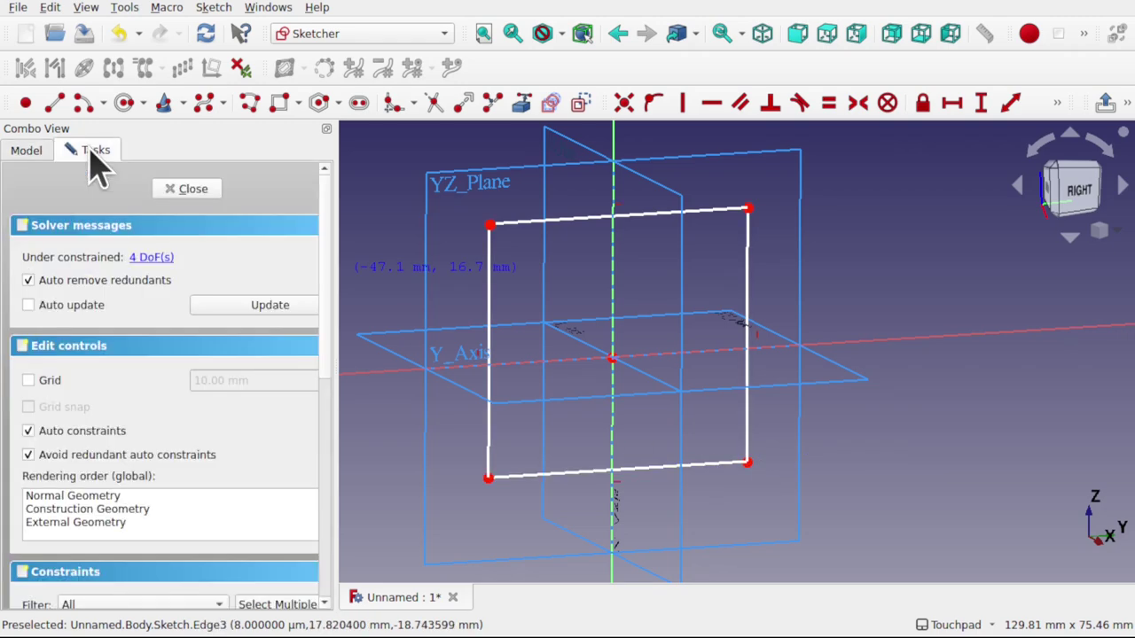
click(180, 190)
Hide the origin's X, Y and Z axes and the XY and XZ planes, keeping YZ_Plane visible.
shift+drag(651, 311, 408, 296)
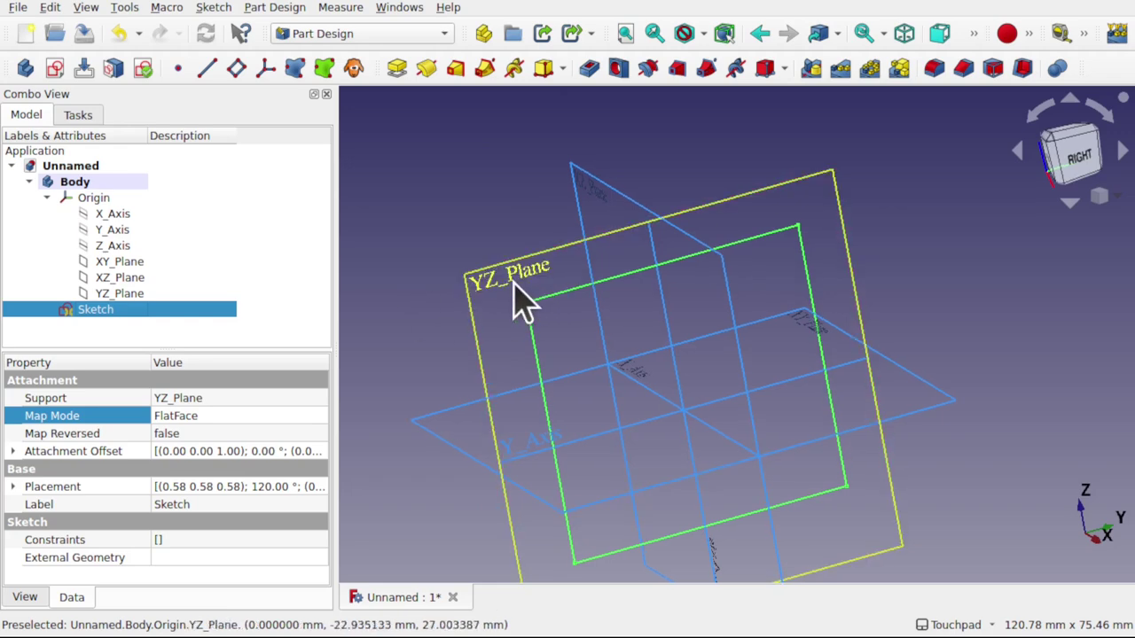
click(142, 295)
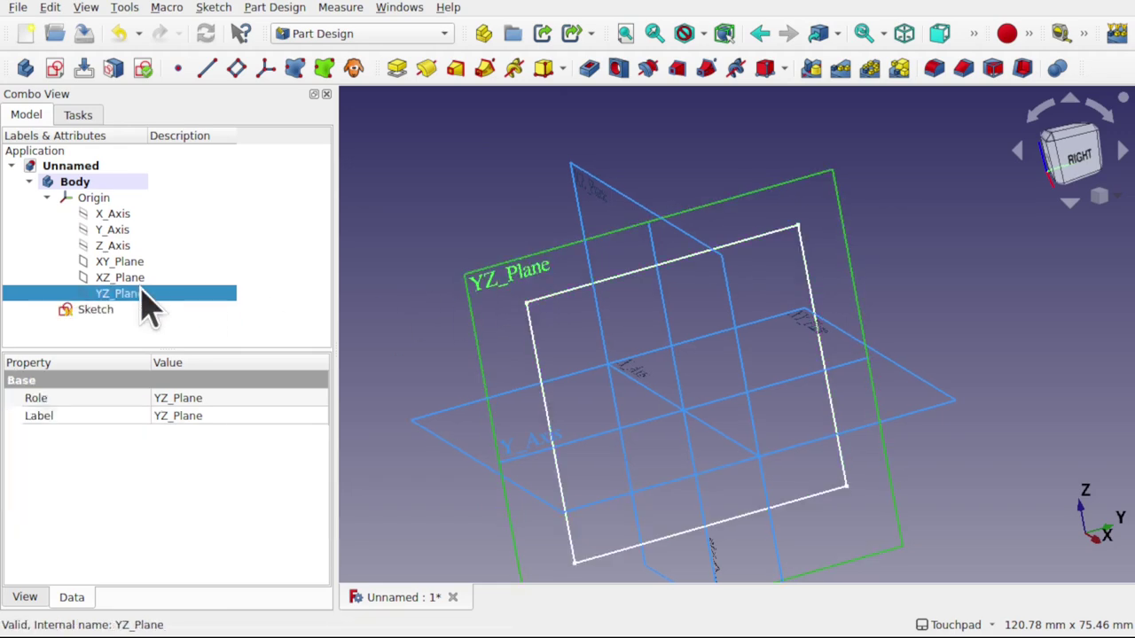
click(124, 280)
shift+click(110, 216)
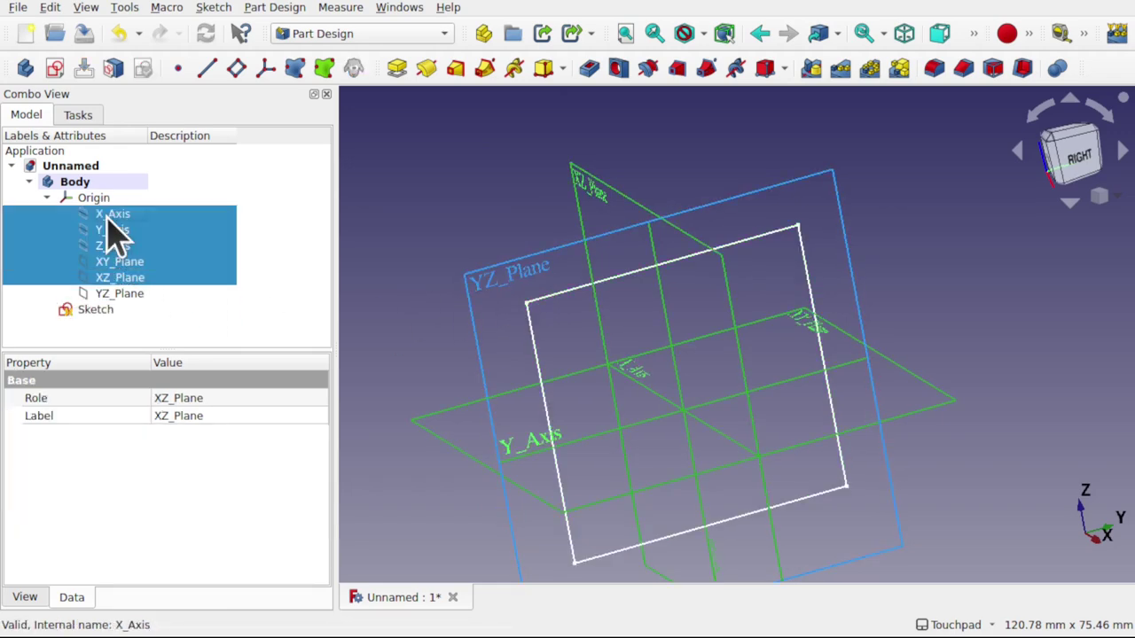
key(space)
mouse_move(633, 332)
alt+mouse_down()
mouse_move(760, 304)
mouse_move(561, 317)
alt+mouse_up()
shift+drag(663, 359, 591, 293)
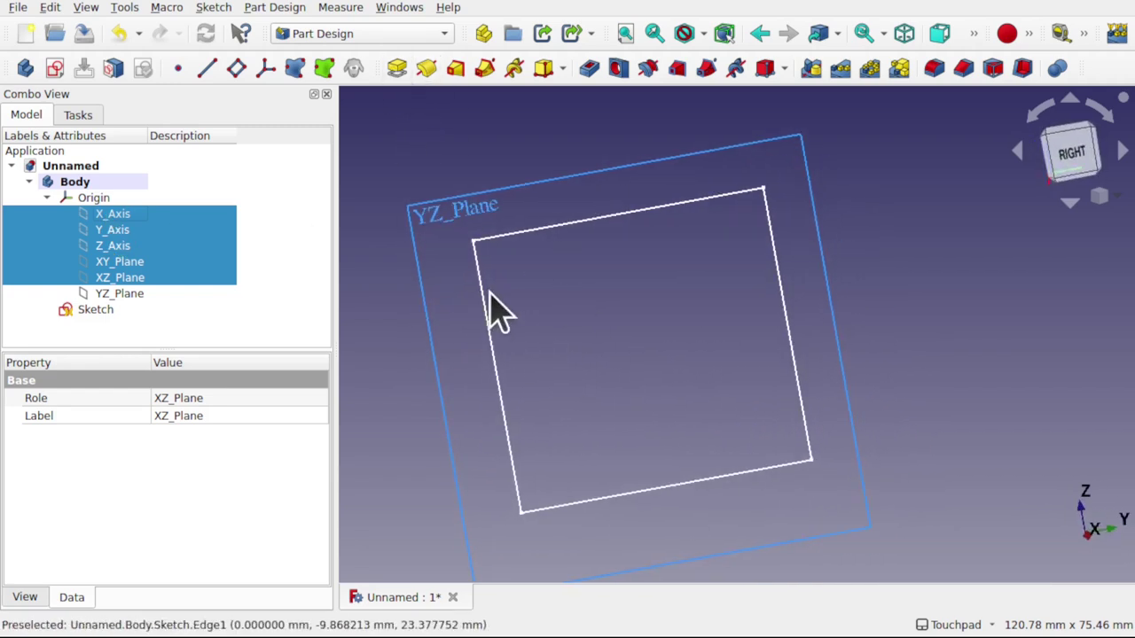
Pad the rectangle sketch to a length of 50 mm.
click(119, 310)
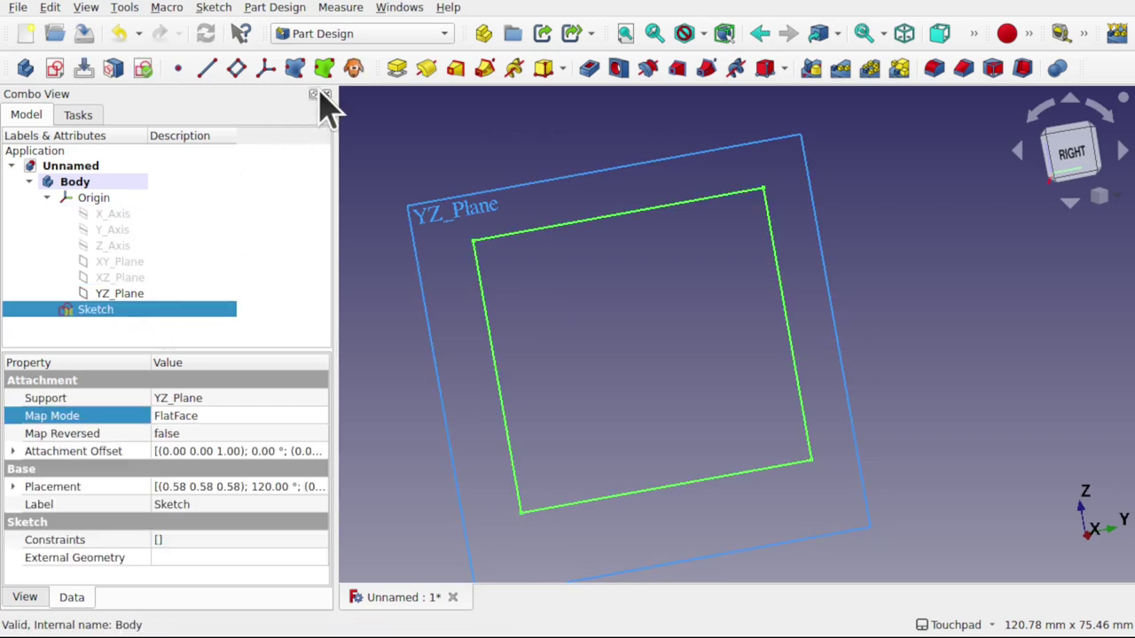
click(397, 68)
alt+drag(499, 298, 715, 322)
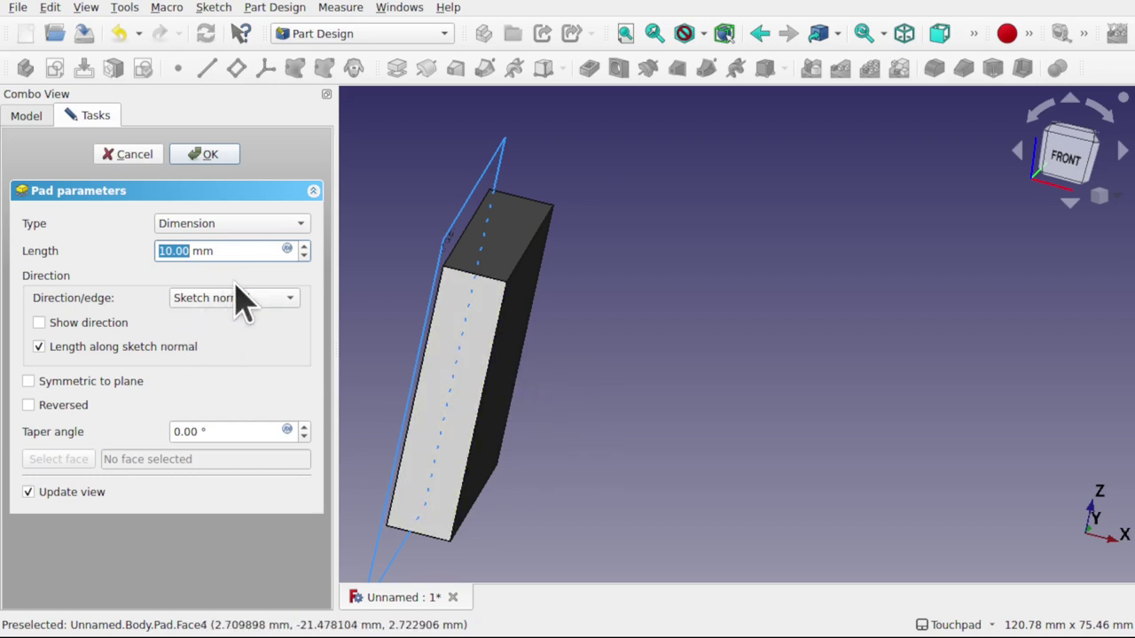
key(Return)
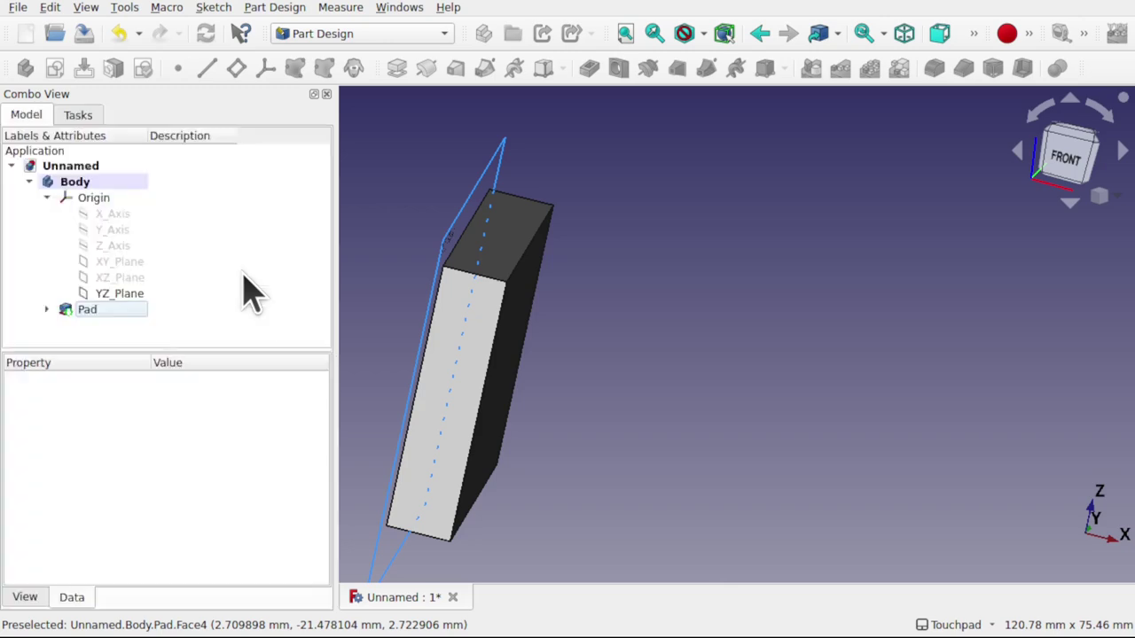
Create a new sketch on the bottom face of the padded block.
alt+drag(568, 296, 624, 316)
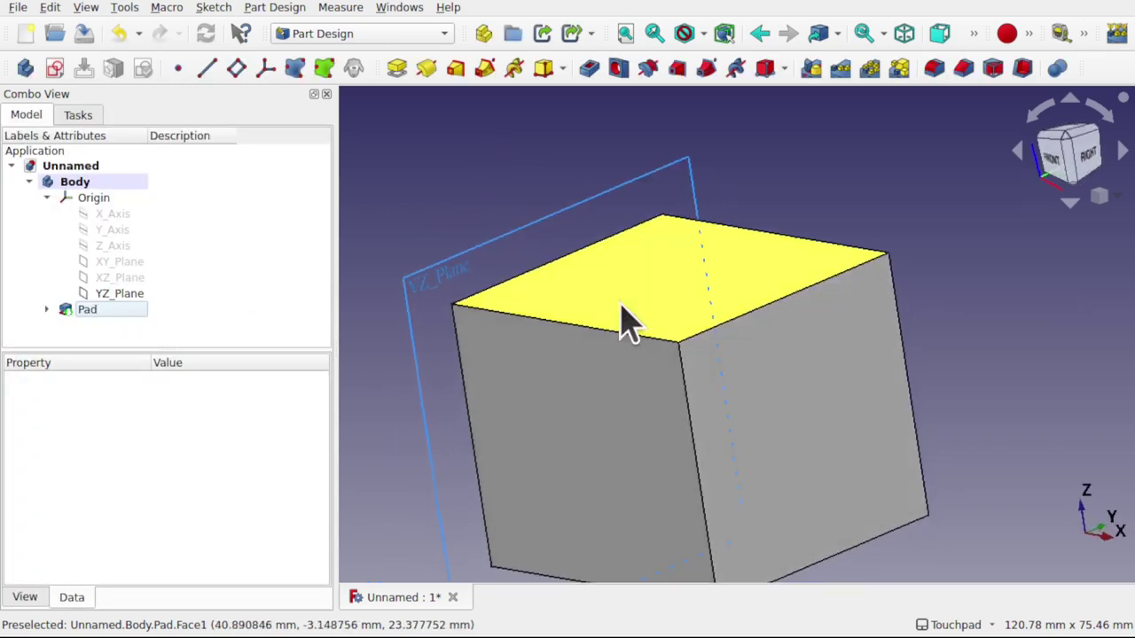
alt+drag(815, 382, 727, 408)
click(727, 407)
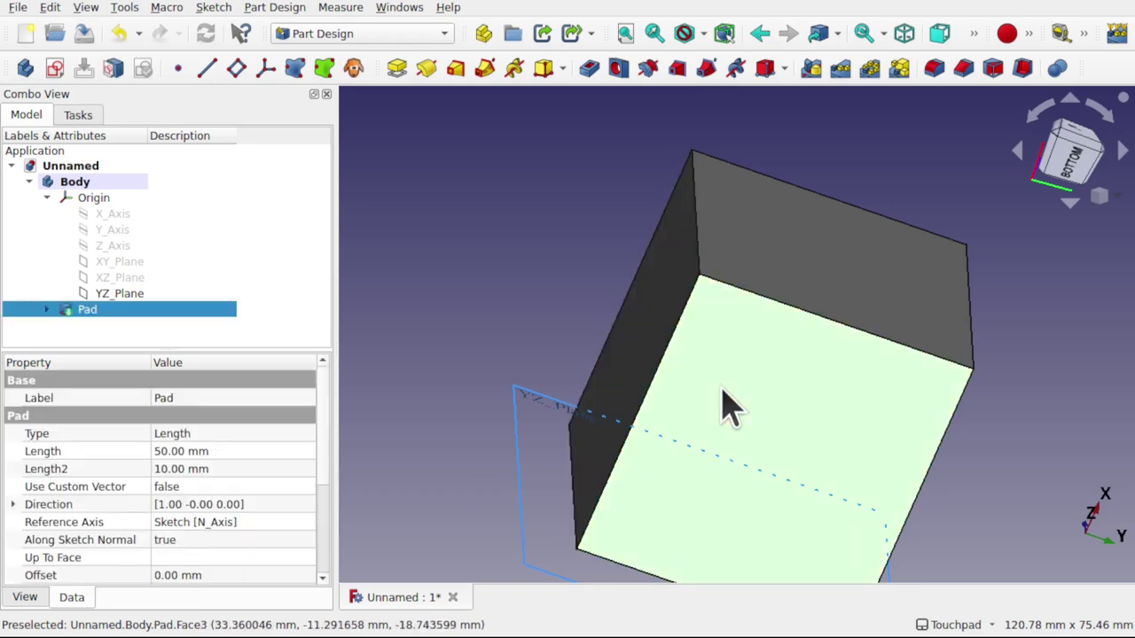
click(55, 69)
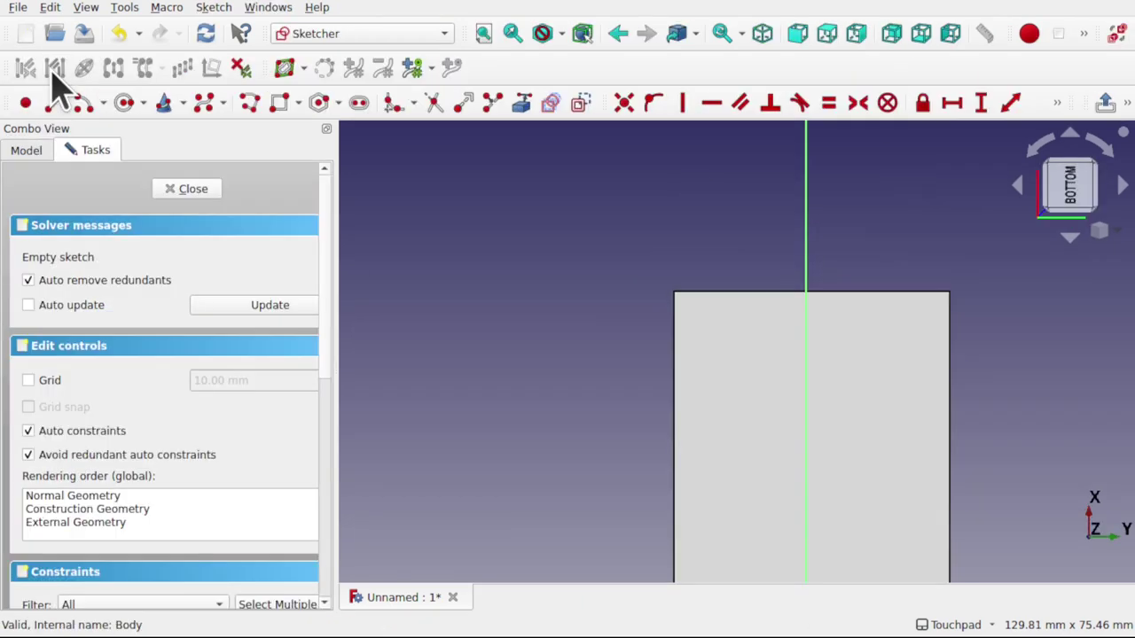
Draw a slanted line from the horizontal axis near the block's corner to beyond the opposite edge of the face.
mouse_move(761, 340)
shift+mouse_down()
mouse_move(567, 205)
mouse_move(609, 266)
shift+mouse_up()
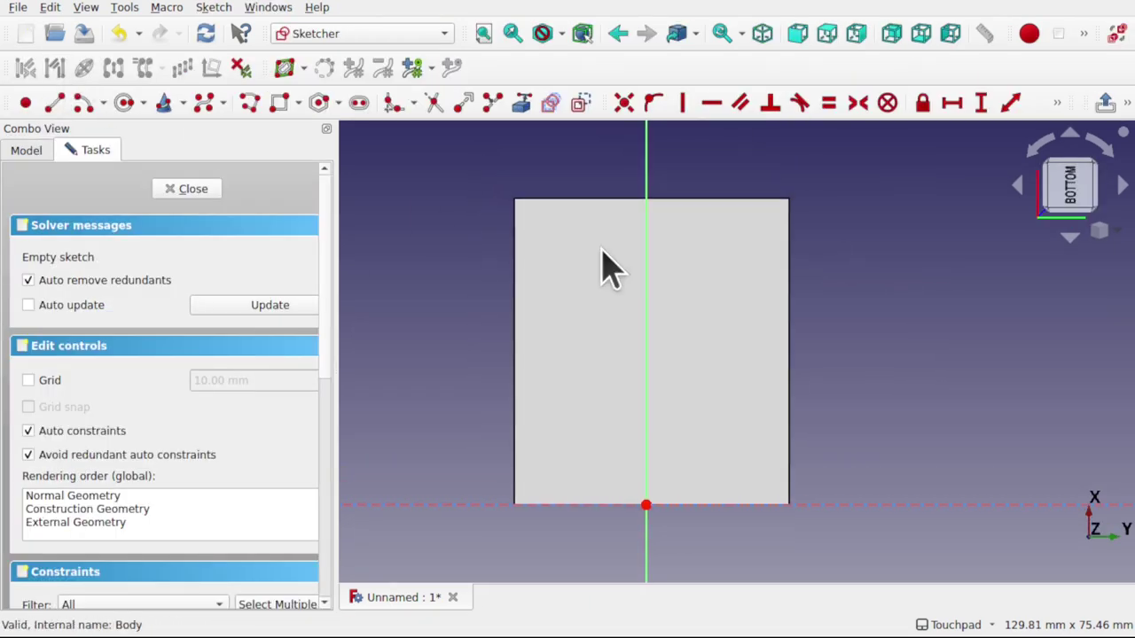
click(53, 104)
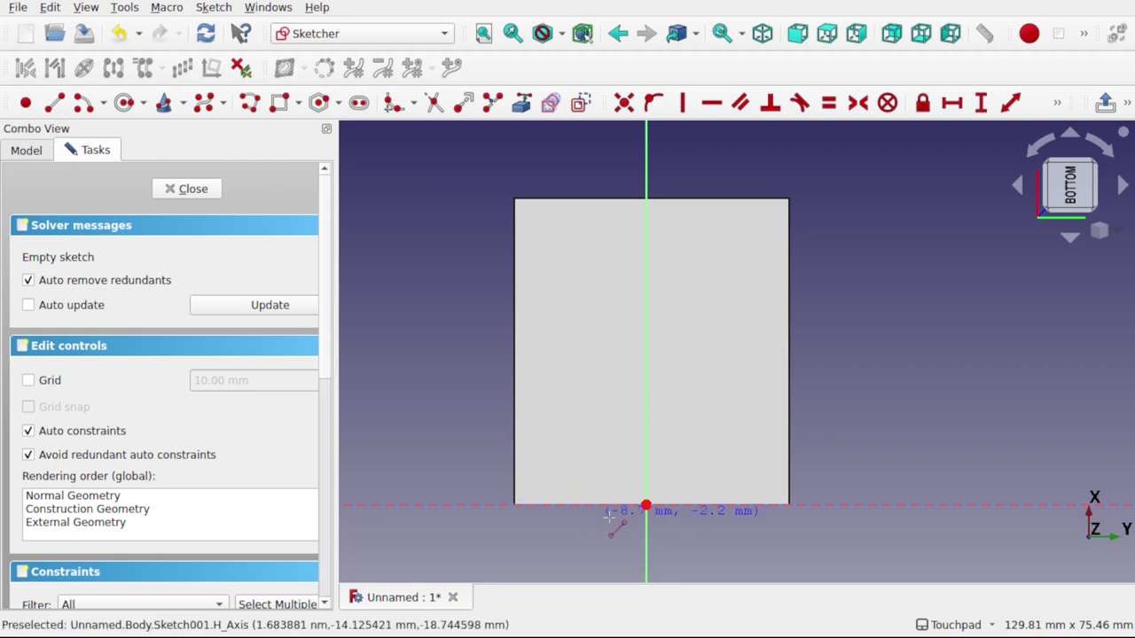
click(522, 504)
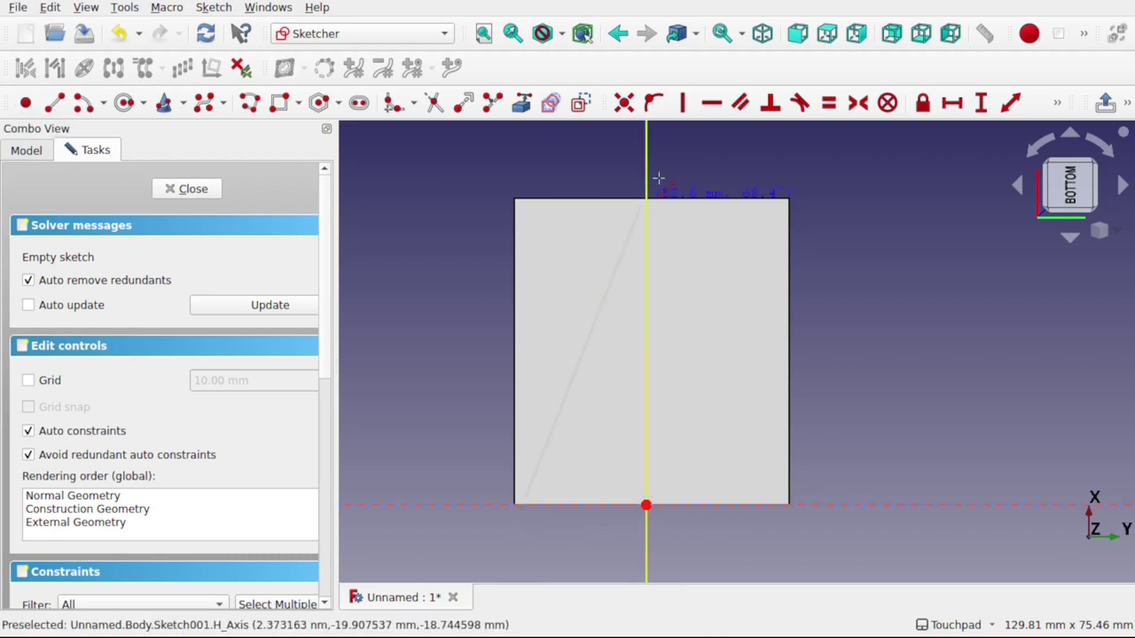
click(717, 146)
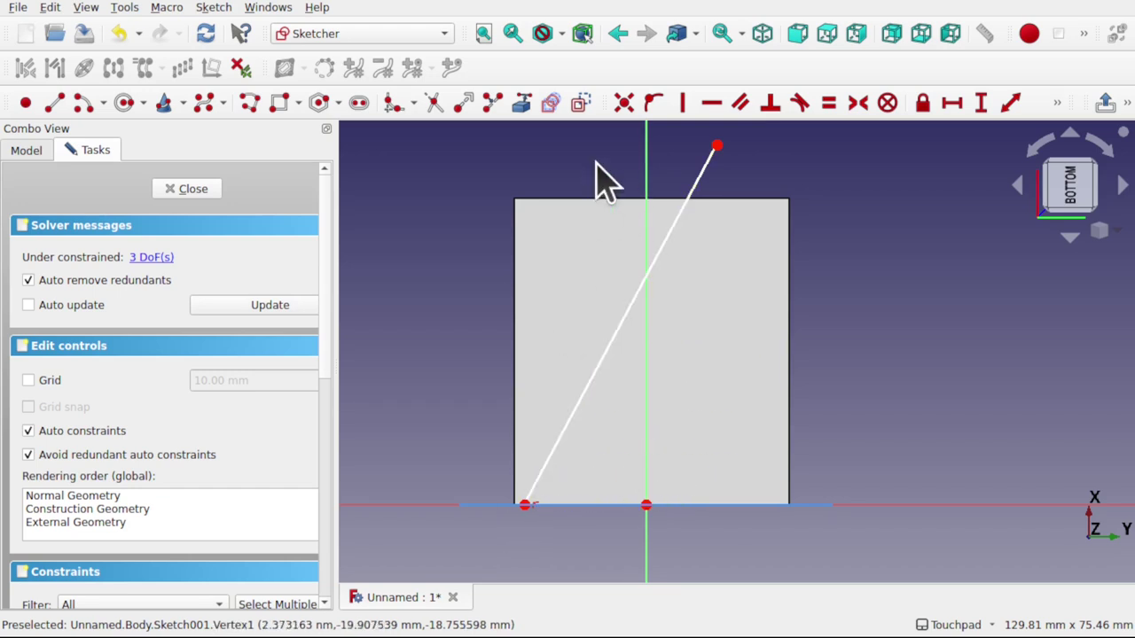
Import the block's corner vertex near the line's start point as external geometry.
click(520, 105)
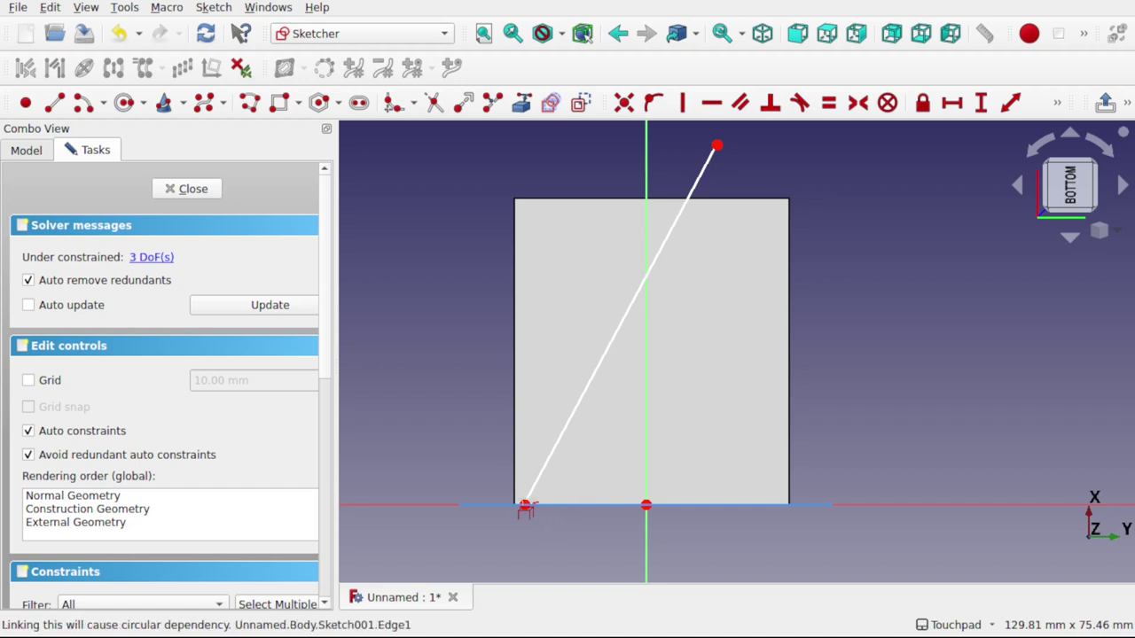
shift+drag(544, 490, 526, 508)
click(523, 511)
scroll(527, 507, up, 5)
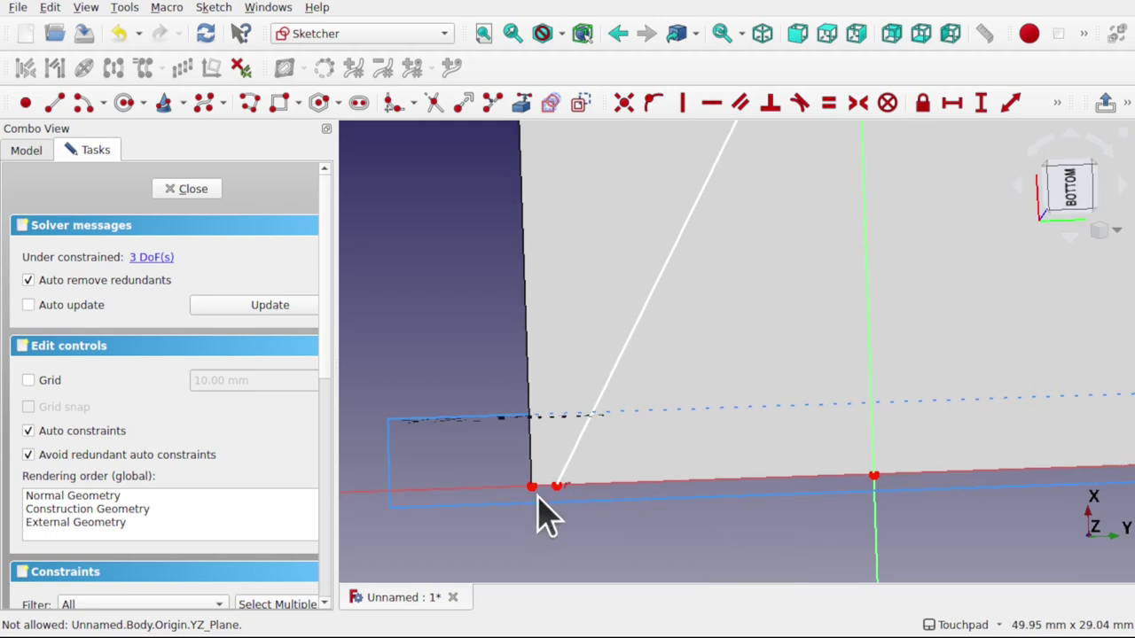
Constrain the slanted line's start point coincident with the imported corner vertex of the block.
click(532, 488)
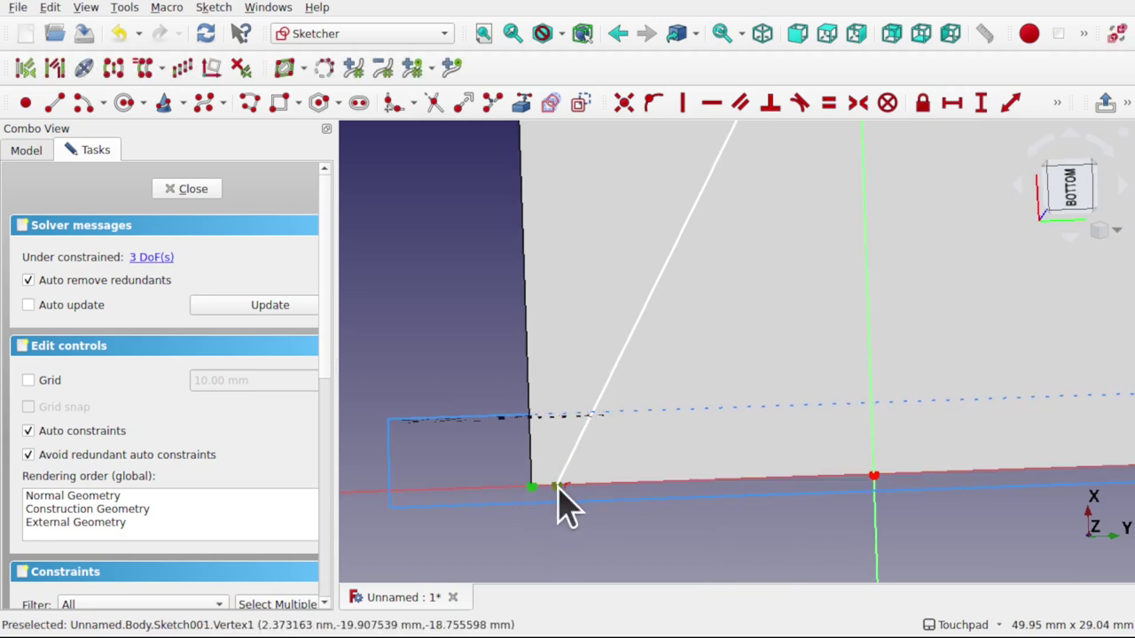
click(556, 487)
click(623, 103)
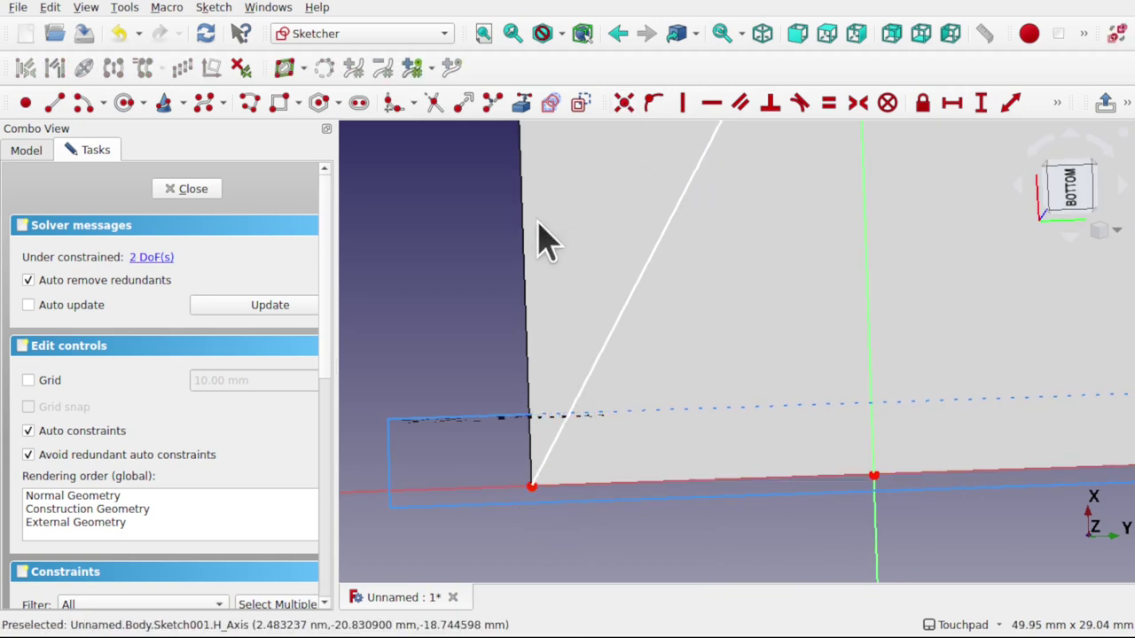
Import the face edge starting at that corner as external geometry, constrain the slanted line at 30° to it, and close the sketch.
click(523, 105)
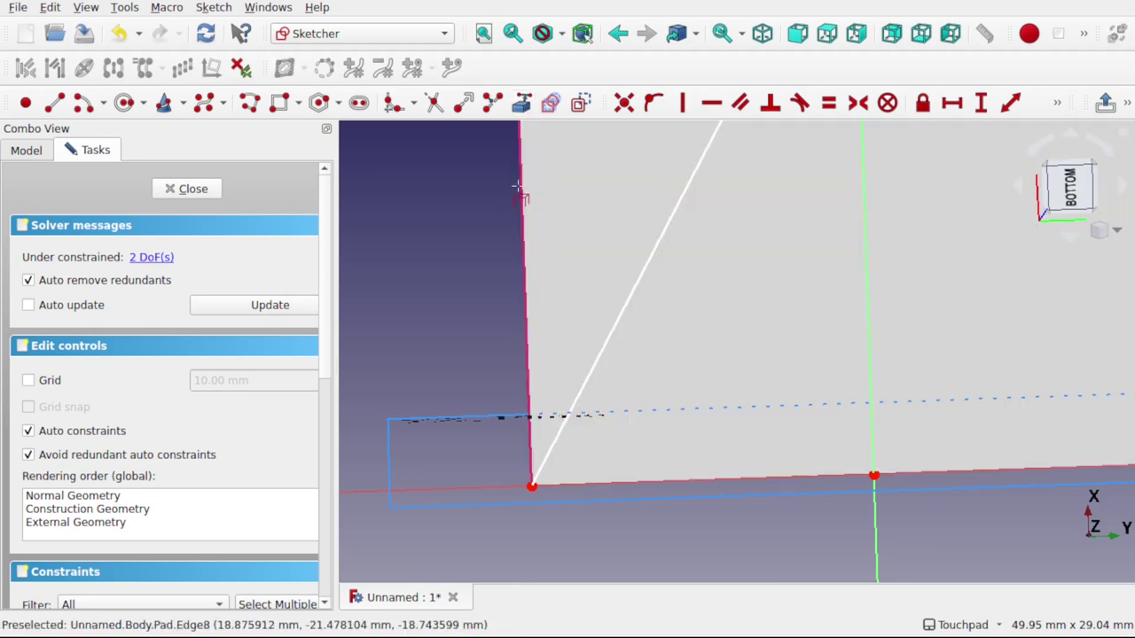
key(Escape)
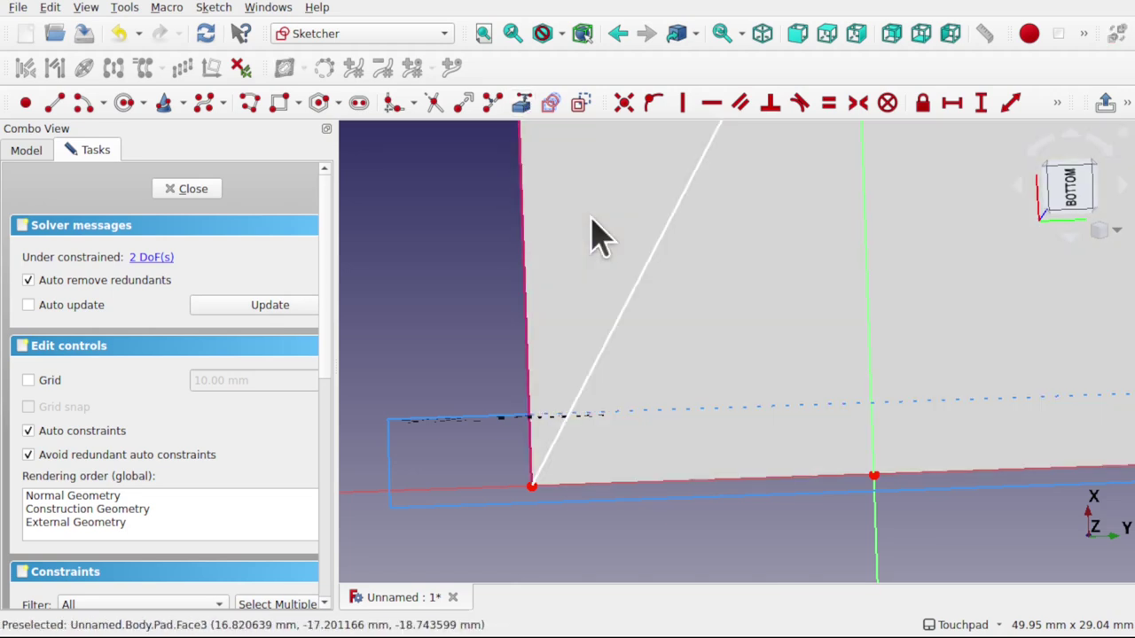
click(624, 312)
click(527, 301)
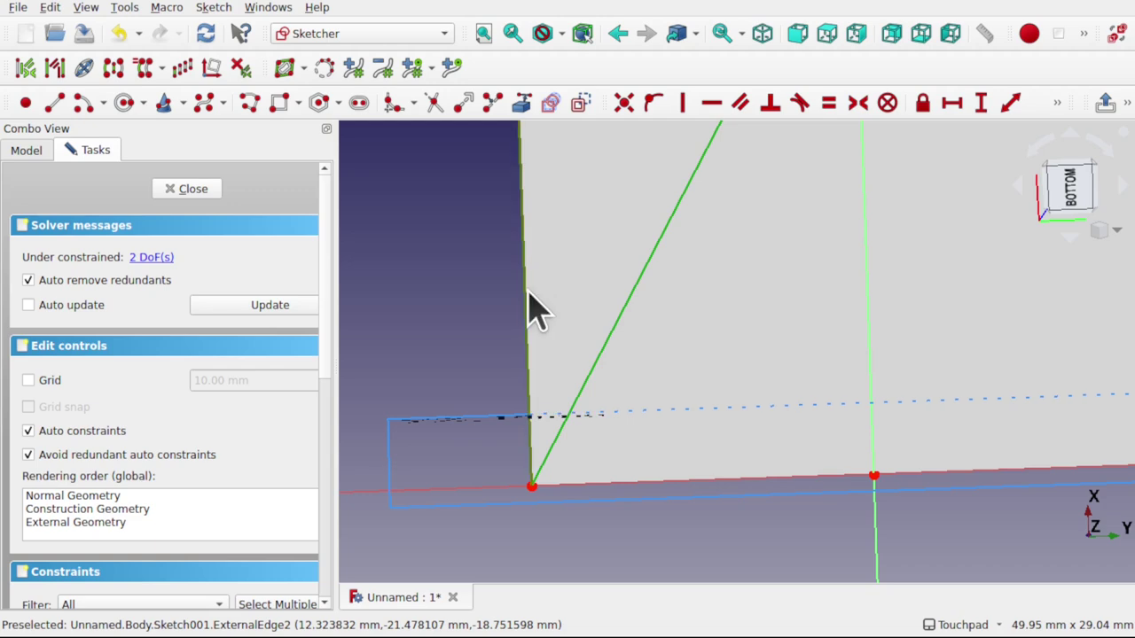
click(1057, 103)
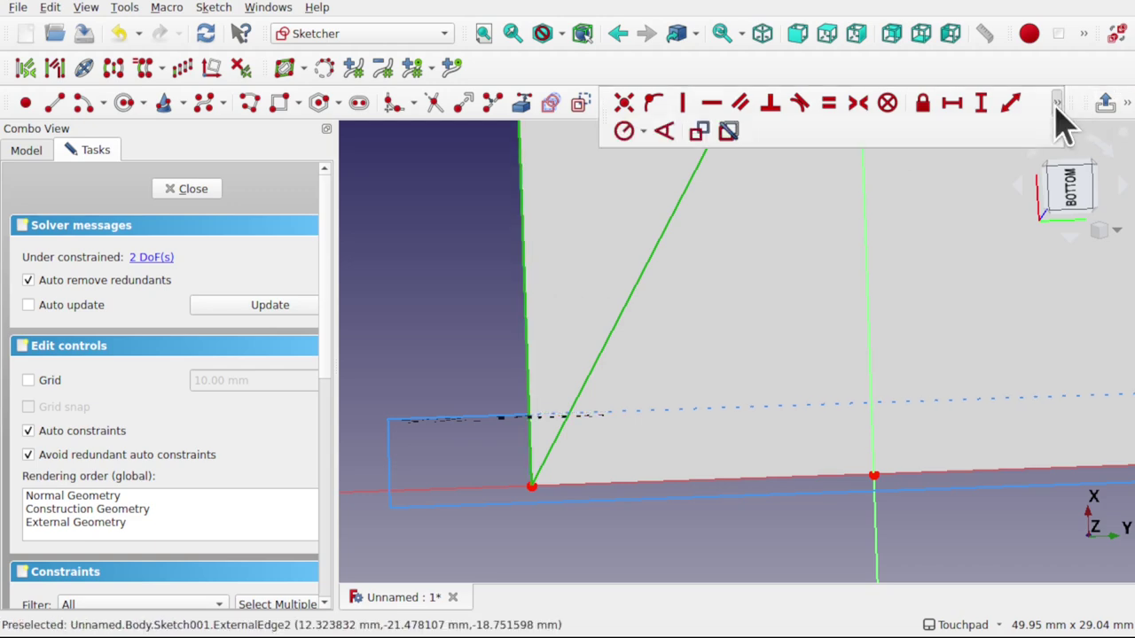
click(665, 133)
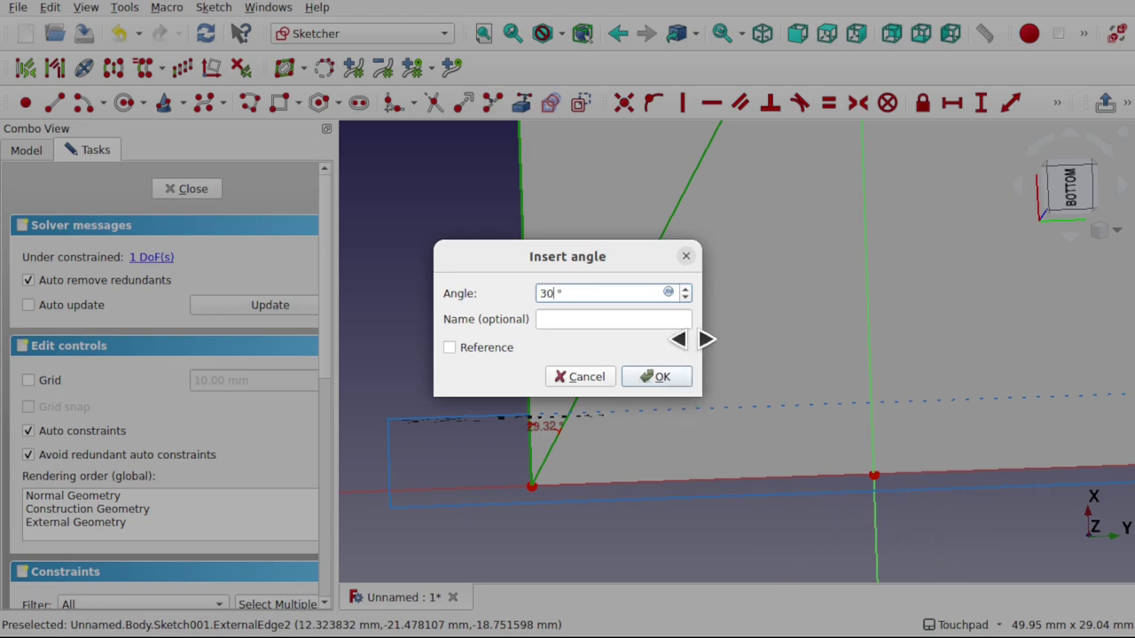
key(Return)
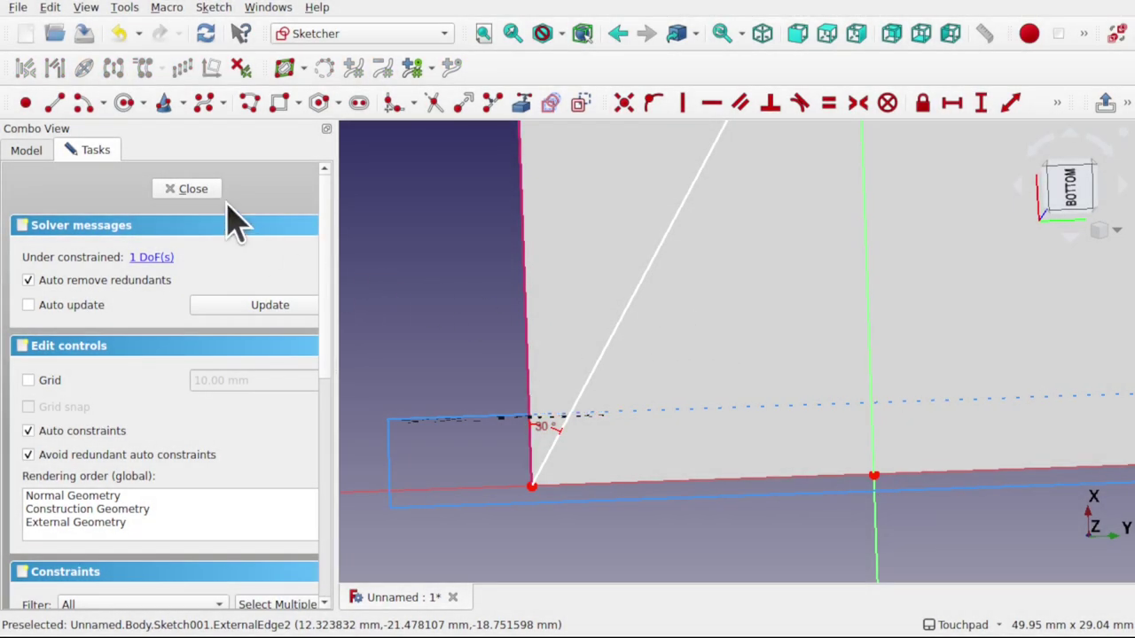
click(203, 190)
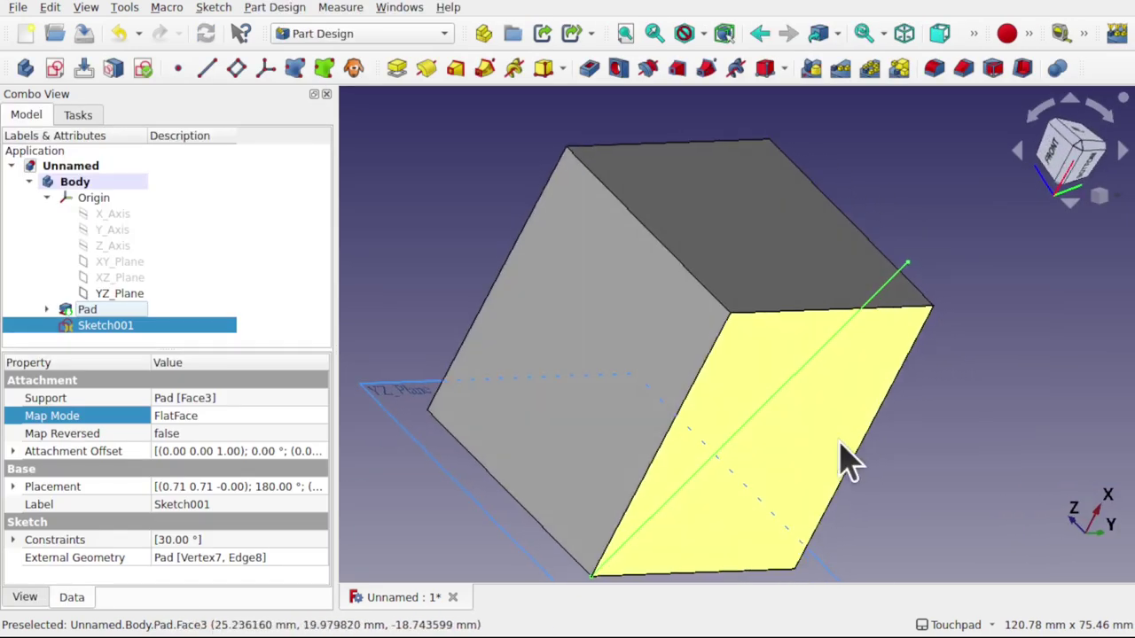
Create a sketch on the adjacent side face and import the first slanted line's corner endpoint as external geometry.
click(633, 266)
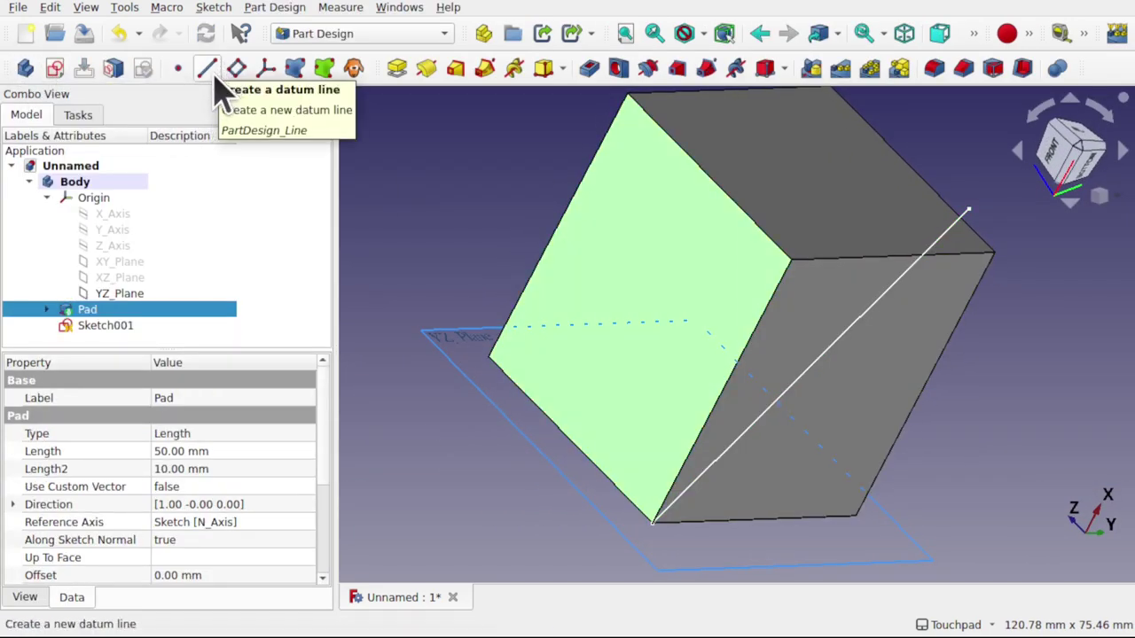
click(56, 72)
shift+drag(813, 404, 707, 411)
middle_drag(708, 410, 654, 325)
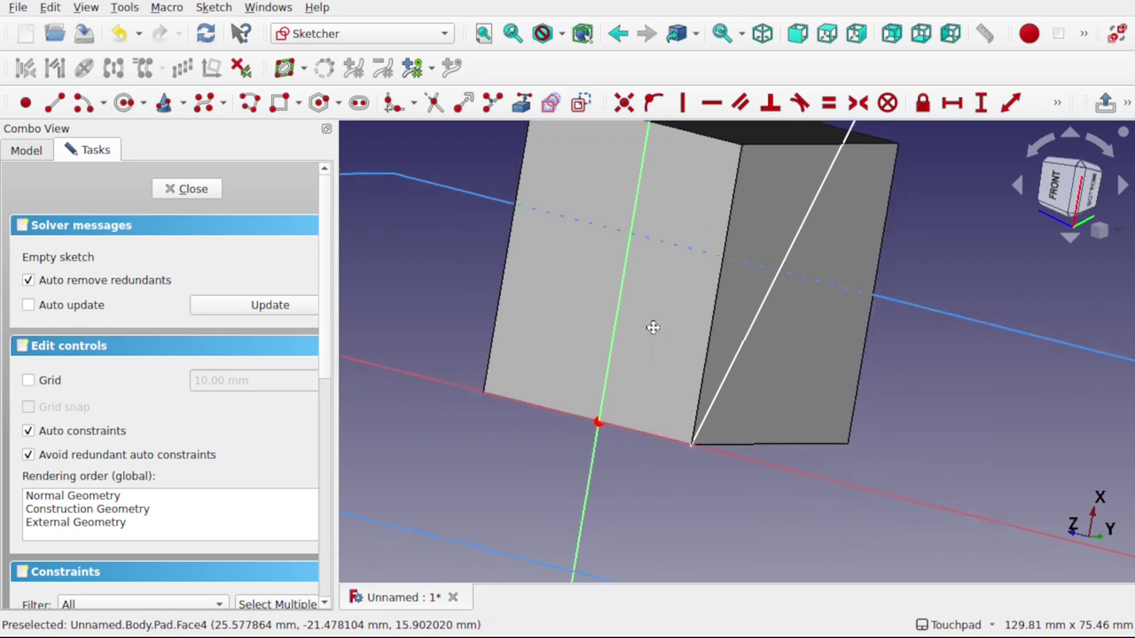
click(522, 105)
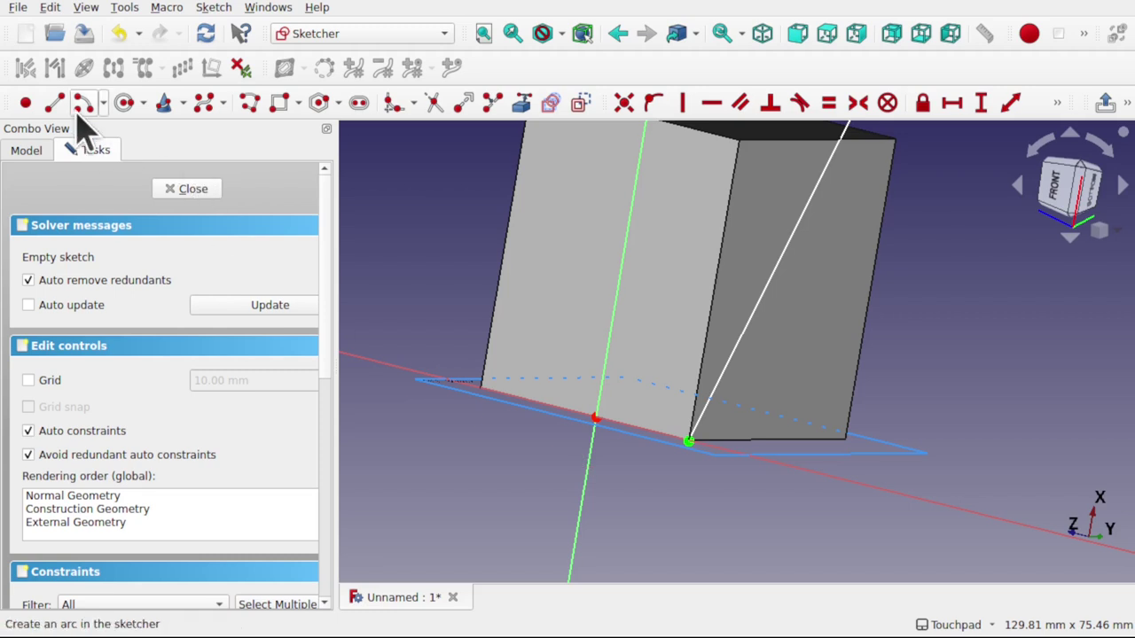
Draw a slanted line from the imported corner point to near the side face's far edge, and close the sketch.
click(54, 103)
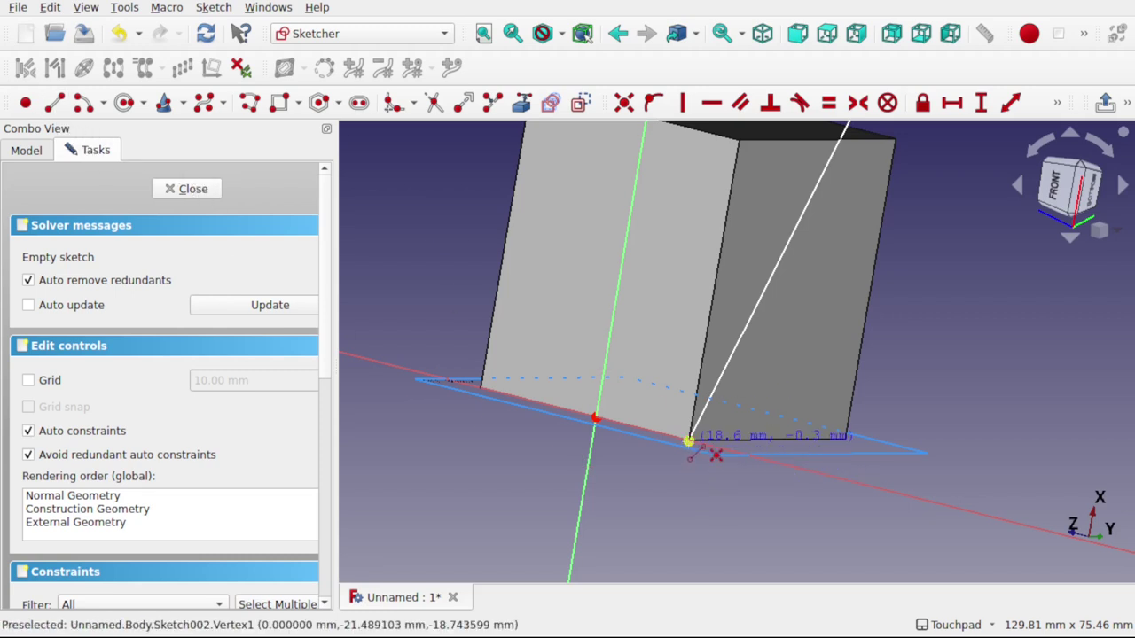
click(688, 441)
click(589, 154)
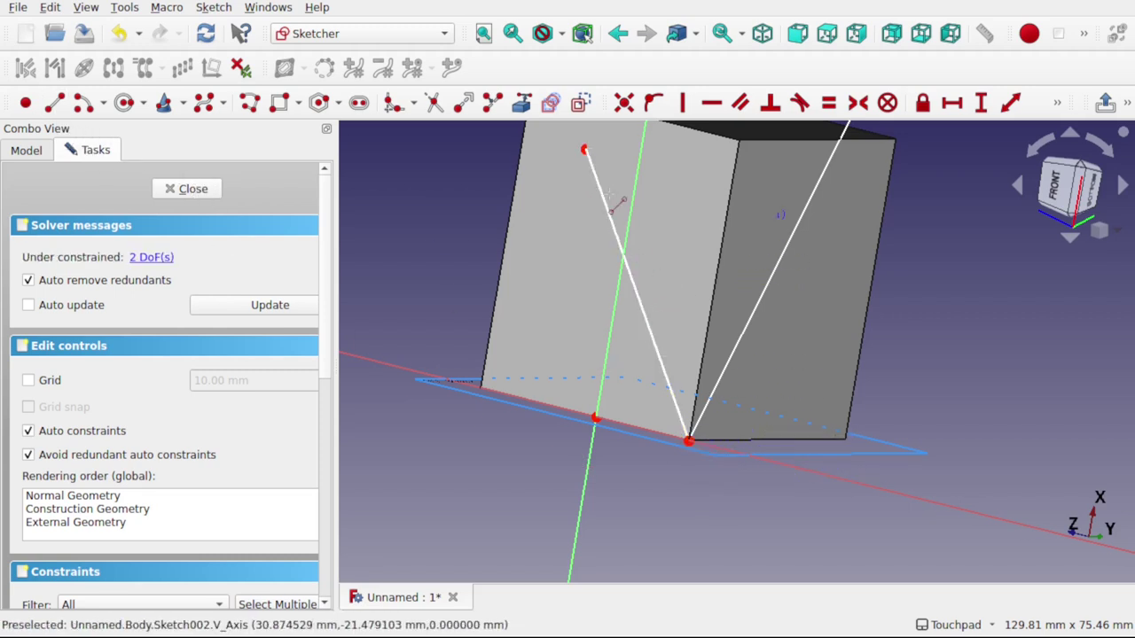
middle_drag(682, 360, 695, 451)
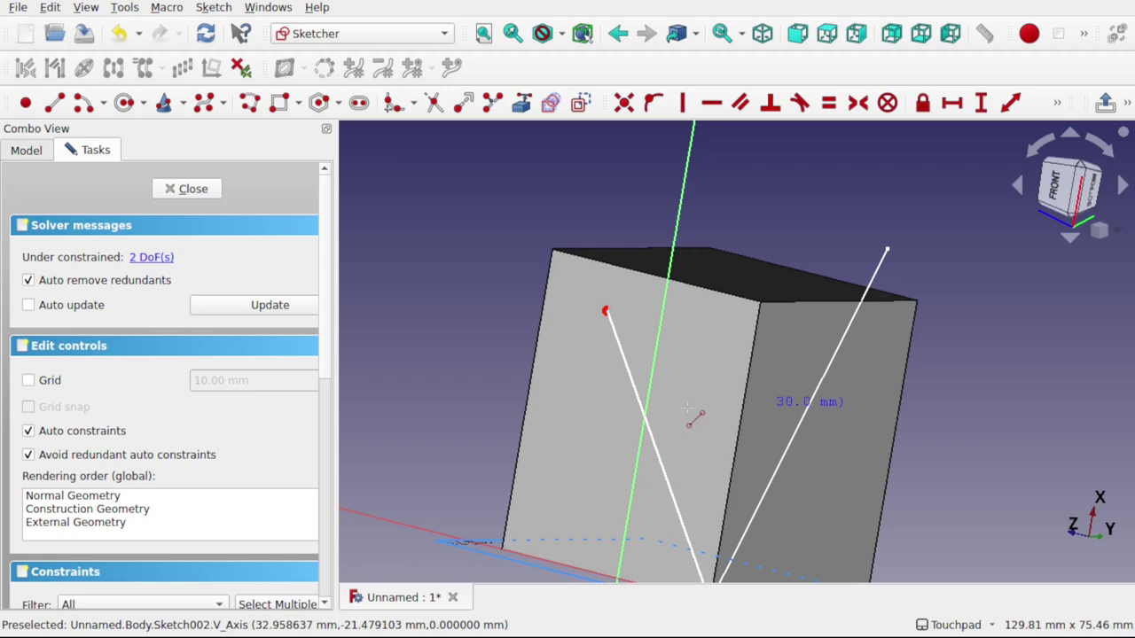
click(187, 189)
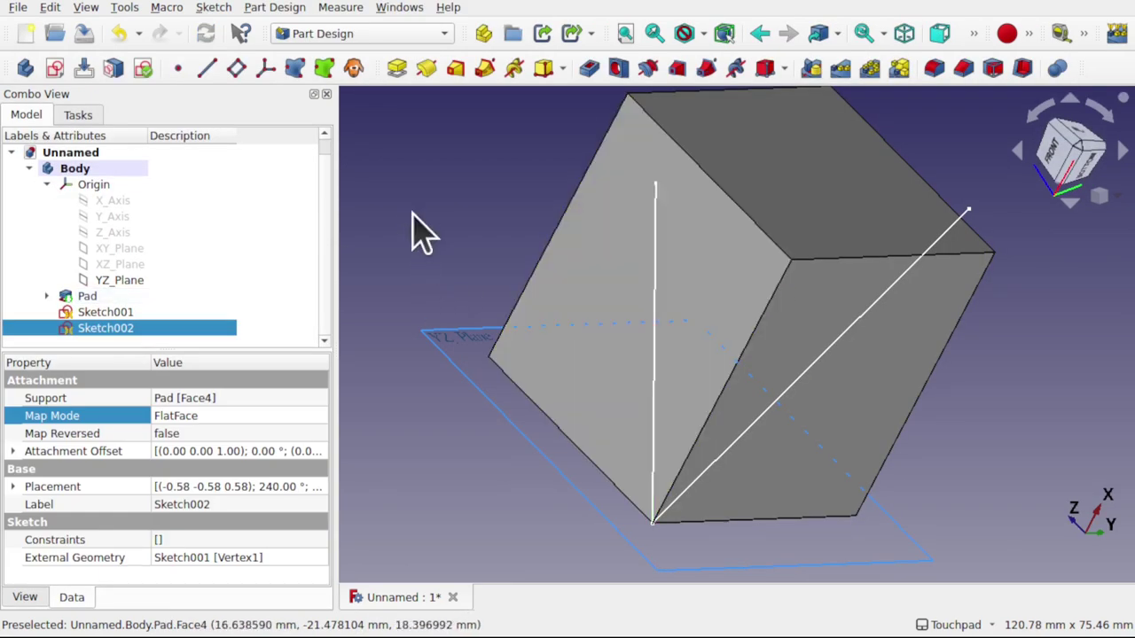
Create a new sketch on the body's XY plane.
click(413, 214)
mouse_move(644, 275)
shift+mouse_down()
mouse_move(716, 220)
mouse_move(715, 233)
shift+mouse_up()
scroll(714, 232, down, 3)
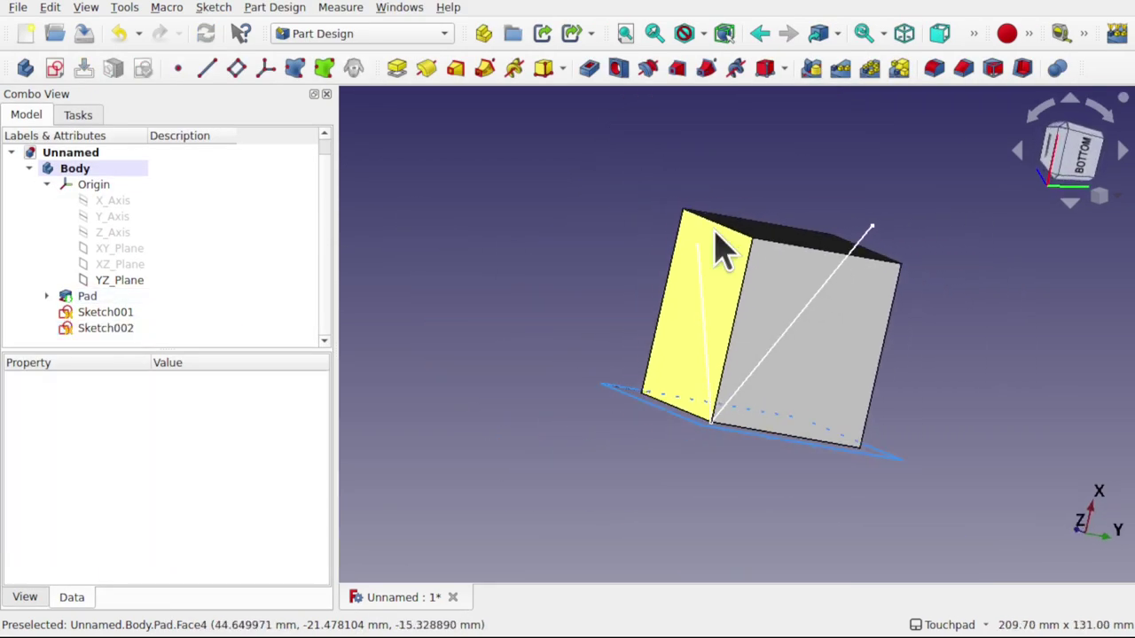
click(55, 68)
scroll(743, 255, down, 3)
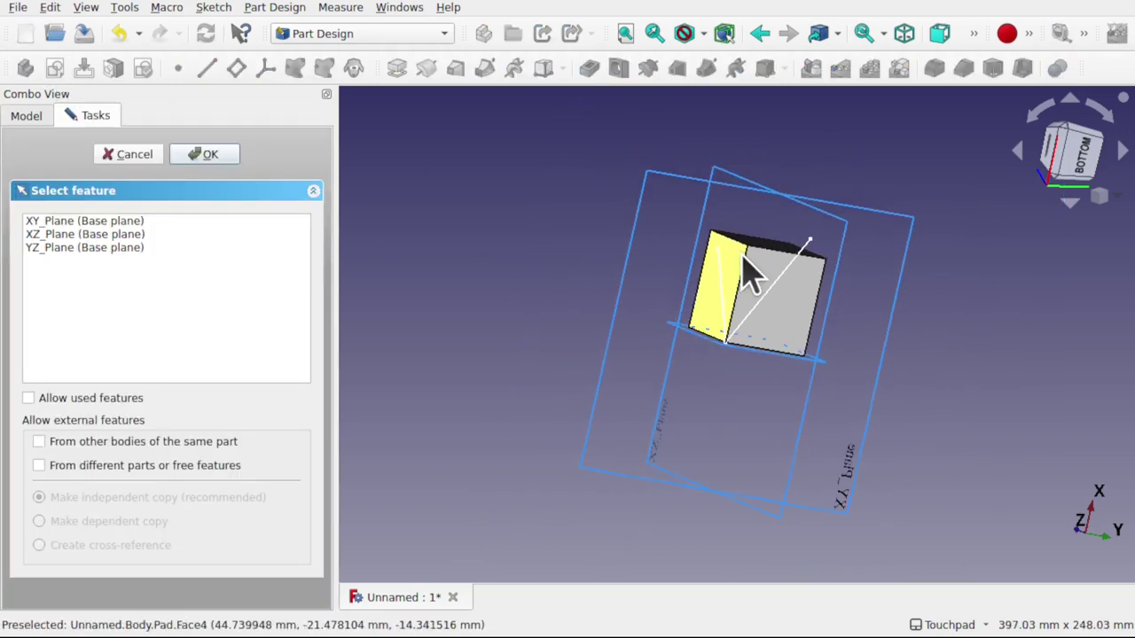
shift+drag(810, 392, 885, 472)
mouse_move(905, 381)
shift+mouse_down()
mouse_move(861, 266)
mouse_move(889, 370)
shift+mouse_up()
click(949, 497)
click(949, 498)
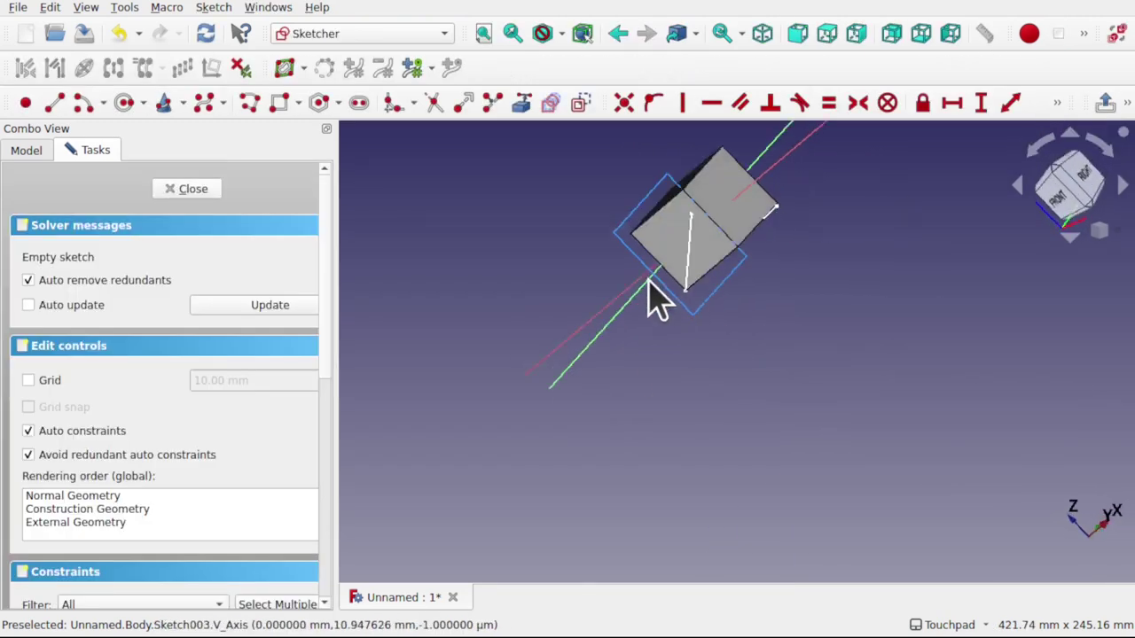
Switch the sketch to section view, draw a rectangle enclosing the block's outline, and close the sketch.
key(alt)
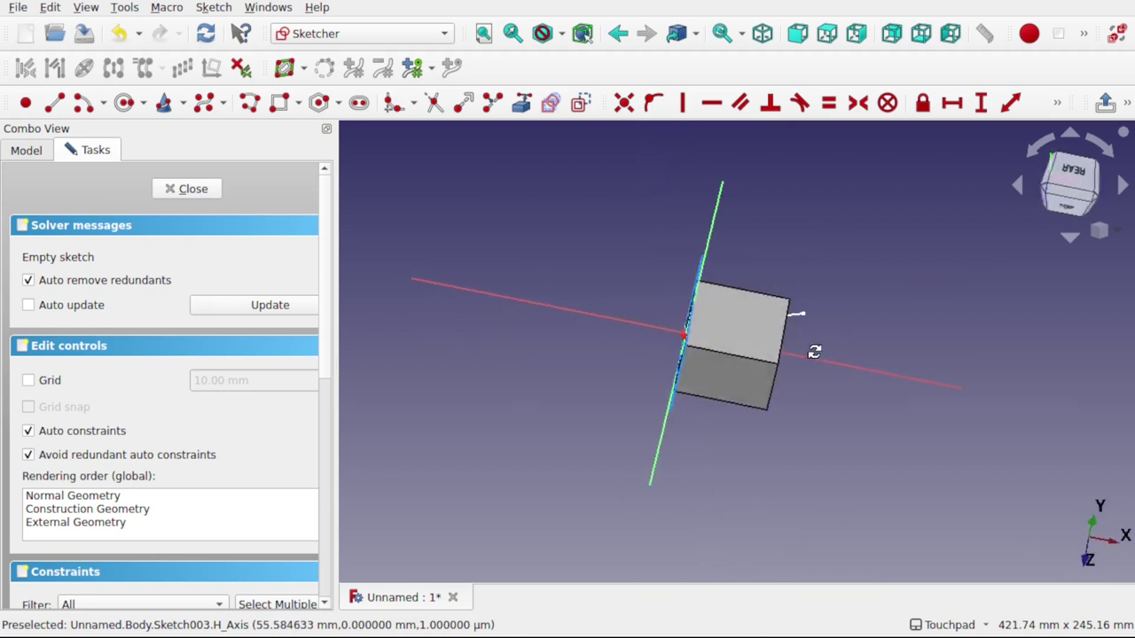
alt+drag(865, 325, 757, 288)
key(alt)
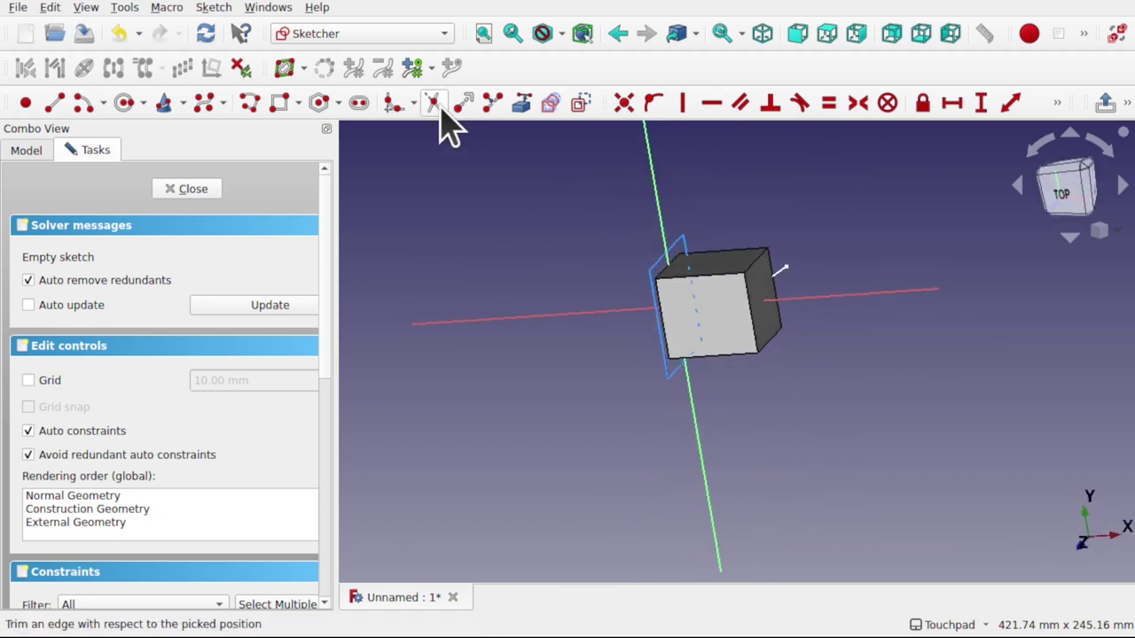
click(216, 8)
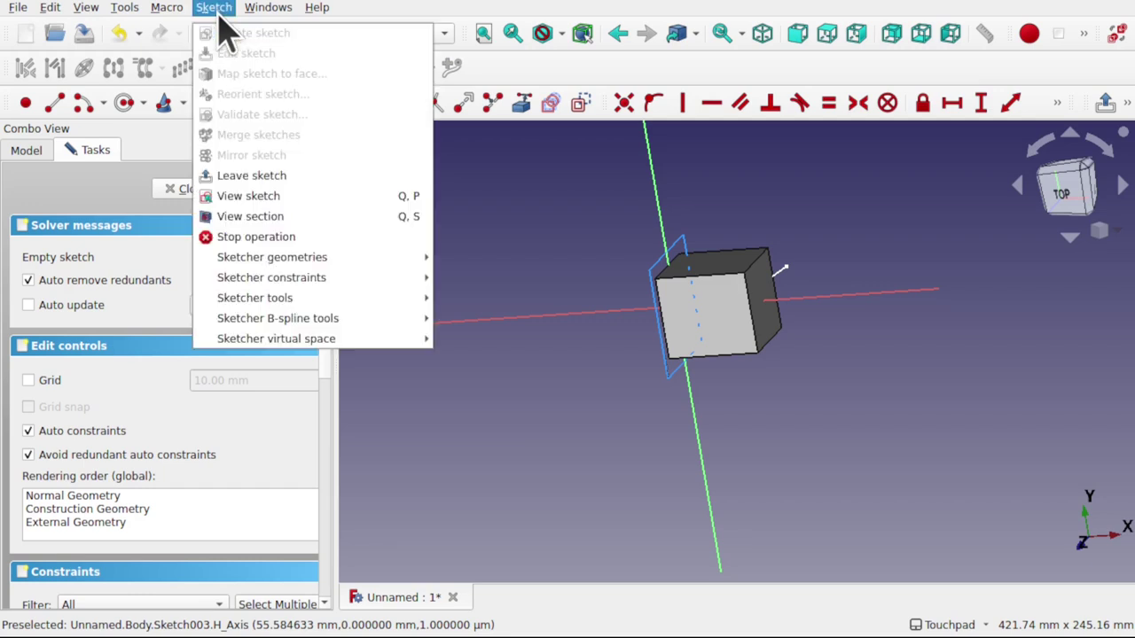
click(257, 215)
alt+drag(620, 312, 340, 188)
click(286, 108)
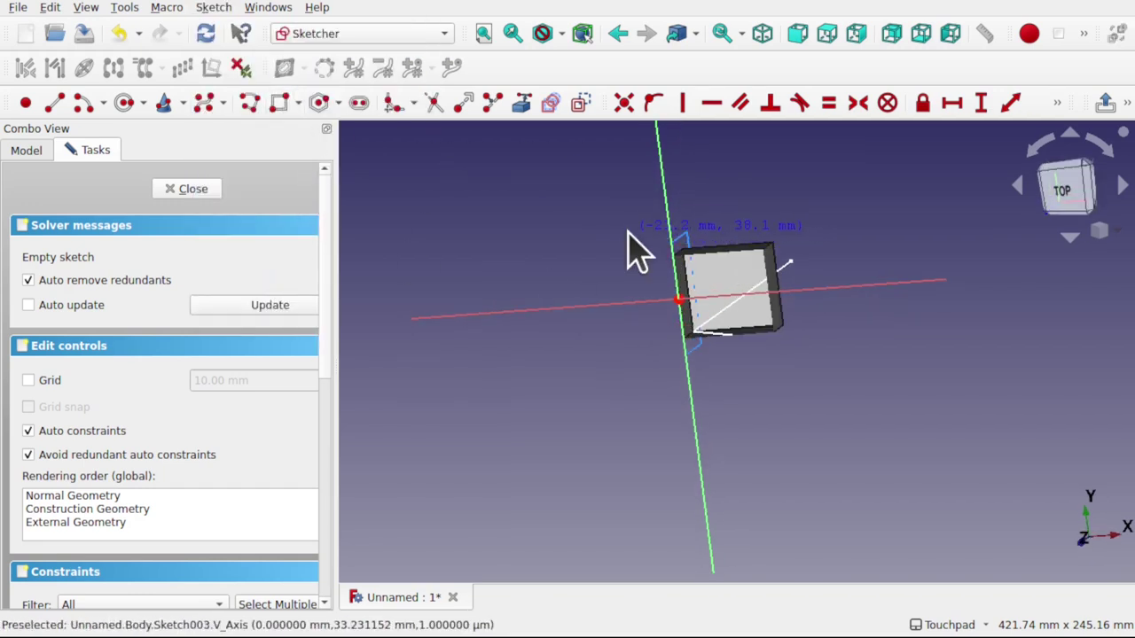
click(627, 232)
click(825, 389)
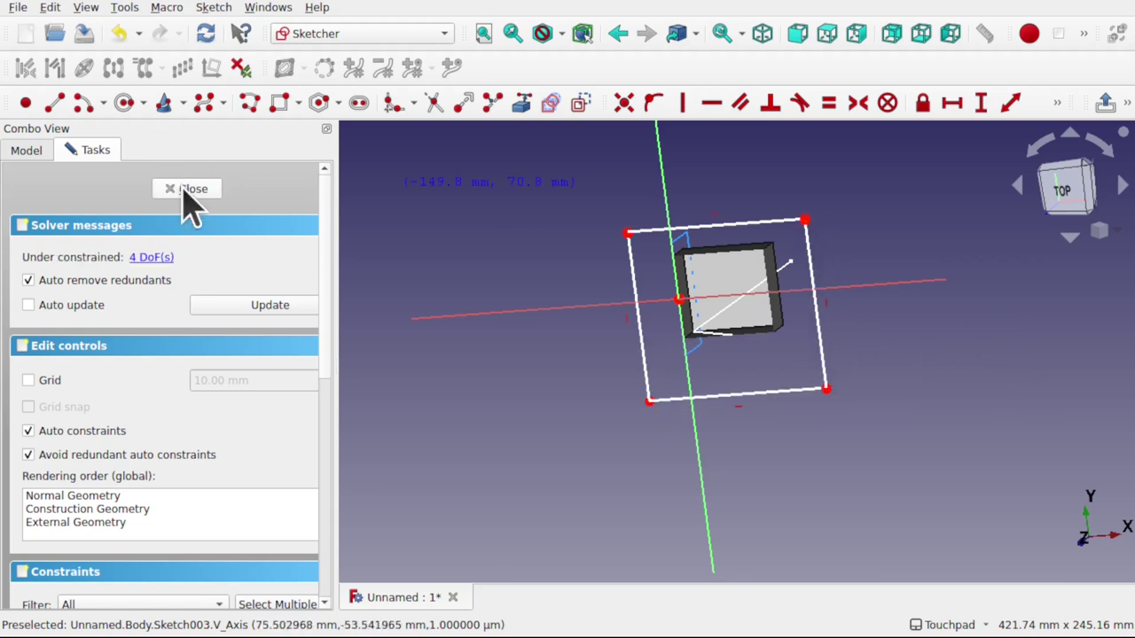
click(186, 189)
Open the rectangle sketch's attachment editor and set the first reference to the free endpoint of Sketch002's slanted line.
key(alt)
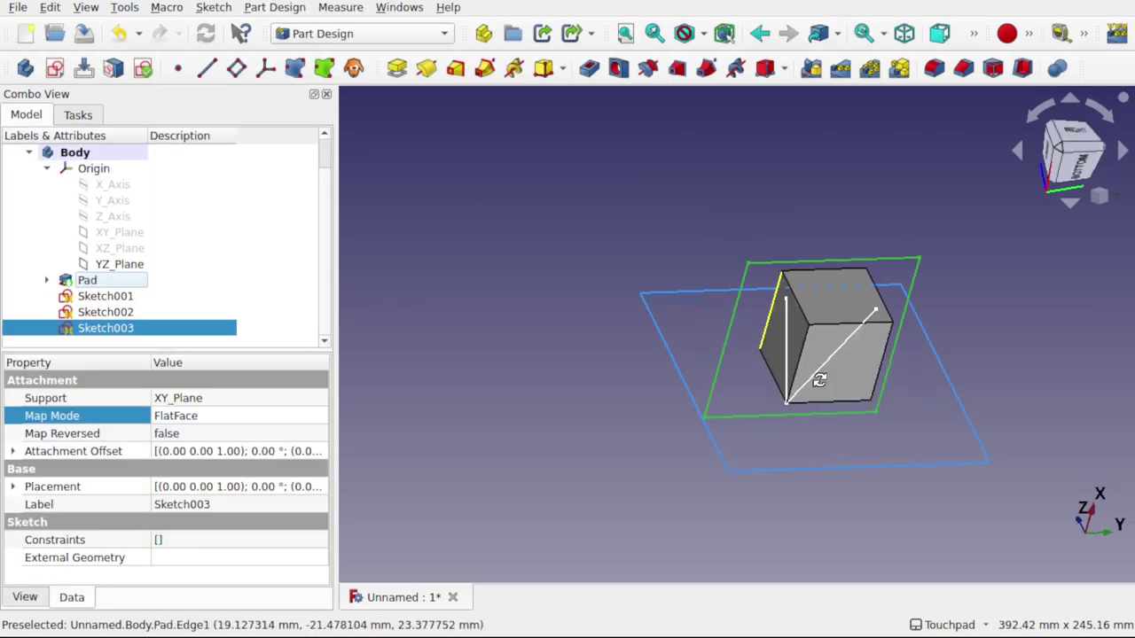
alt+drag(819, 380, 759, 356)
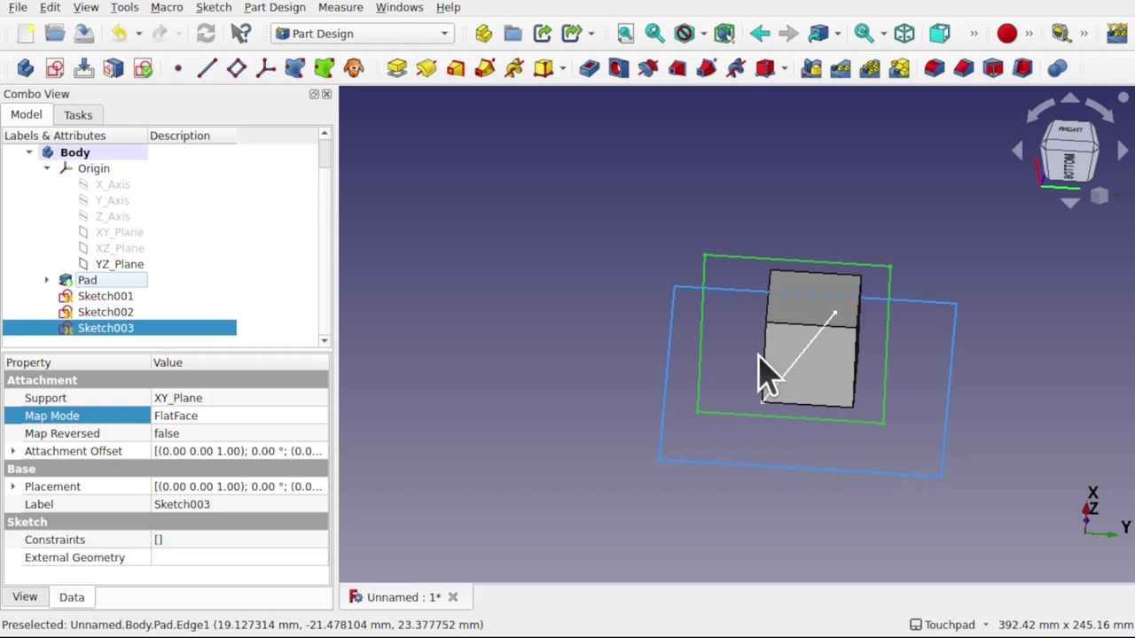
click(621, 398)
key(alt)
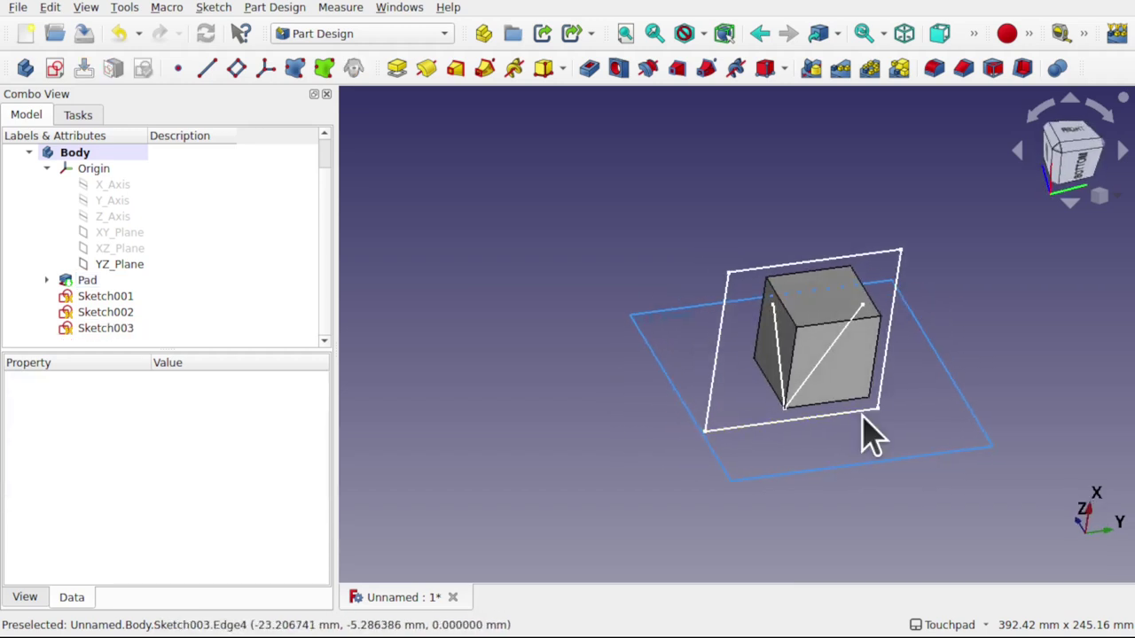
scroll(871, 434, up, 5)
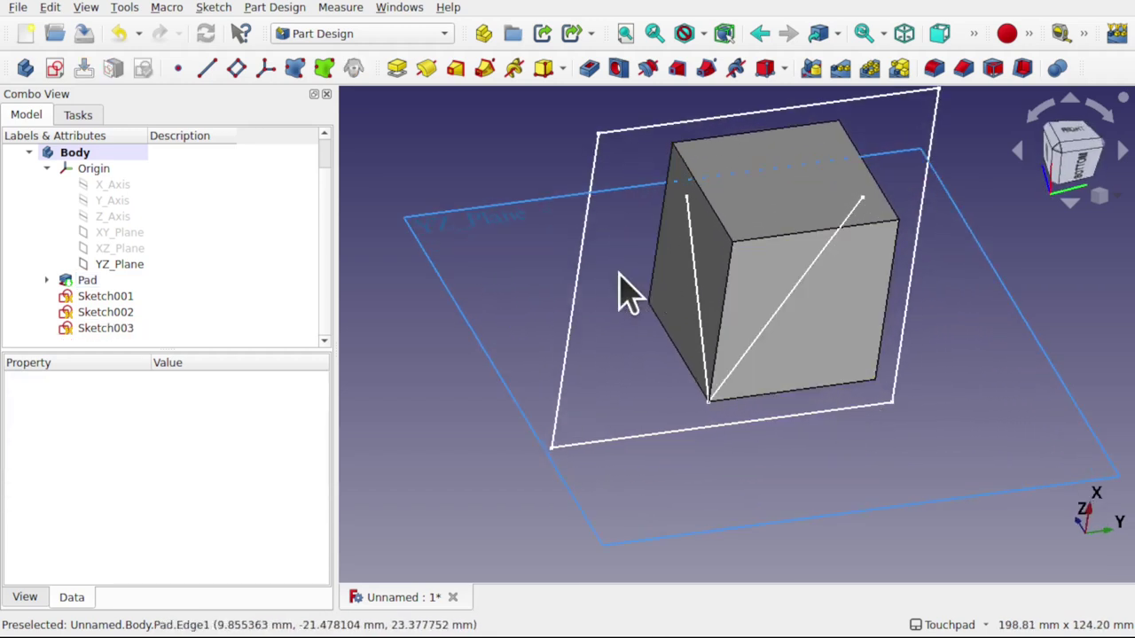
click(106, 329)
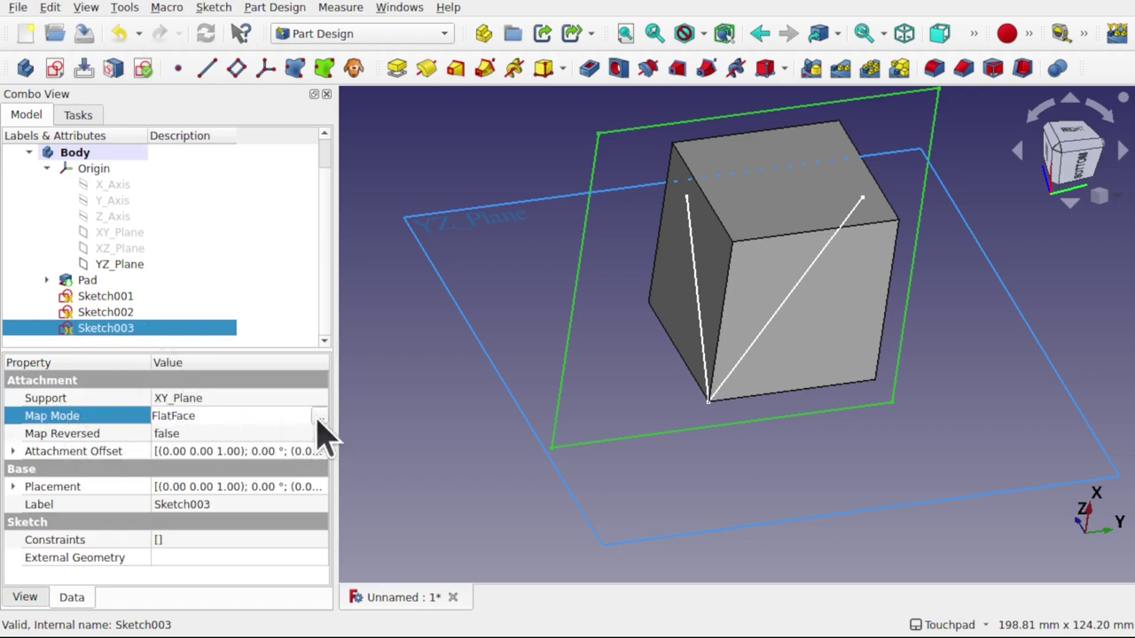
click(319, 418)
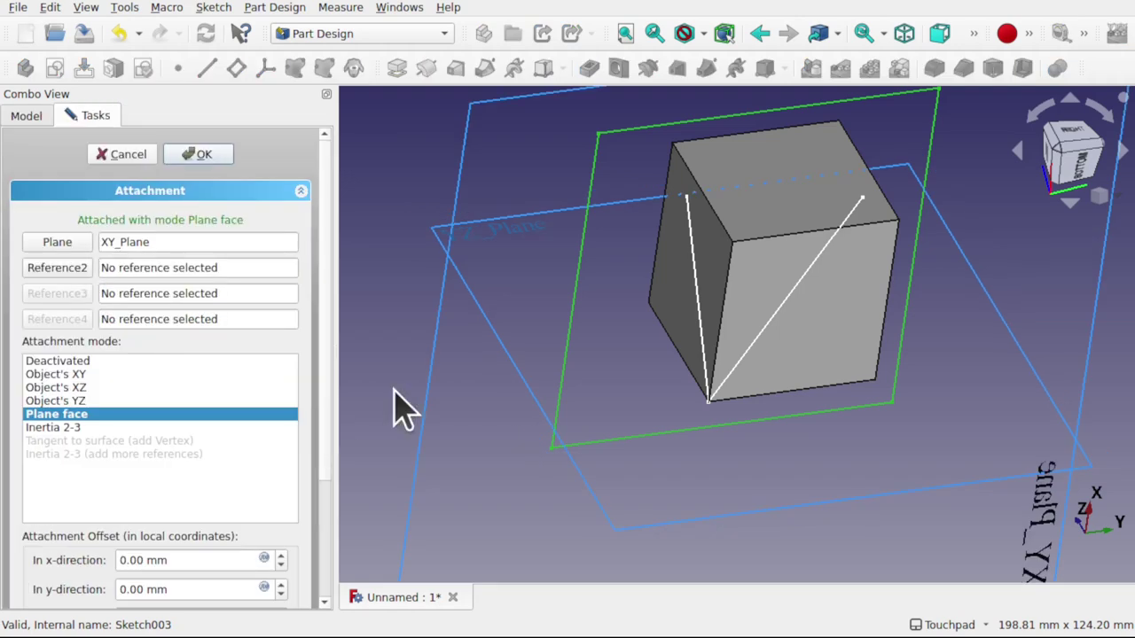
alt+drag(737, 320, 724, 289)
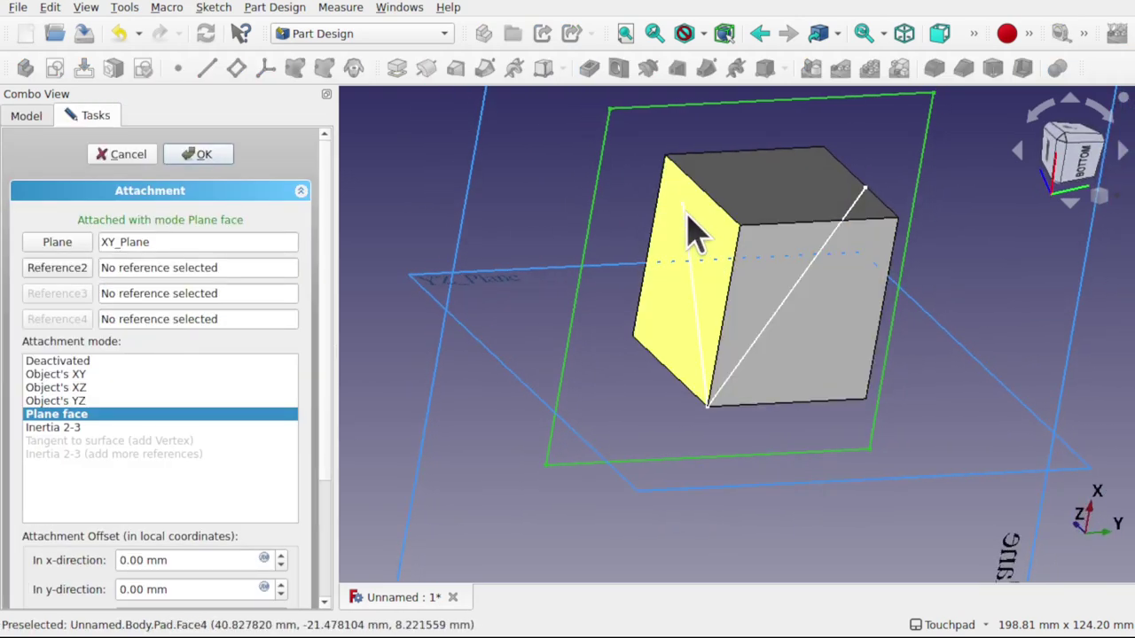
click(60, 244)
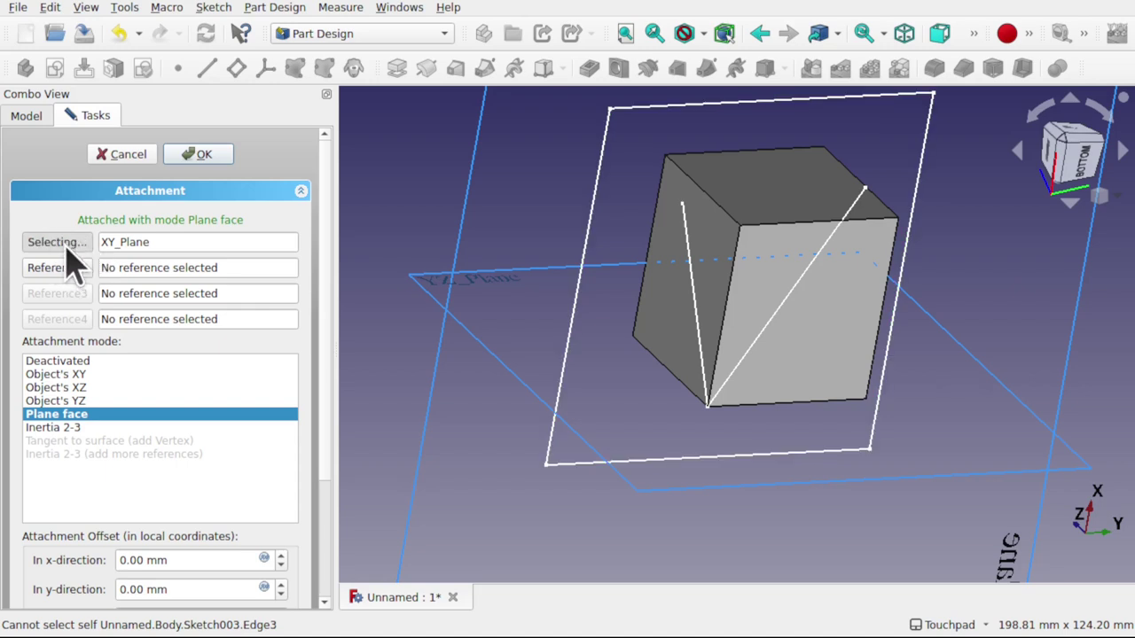
click(683, 209)
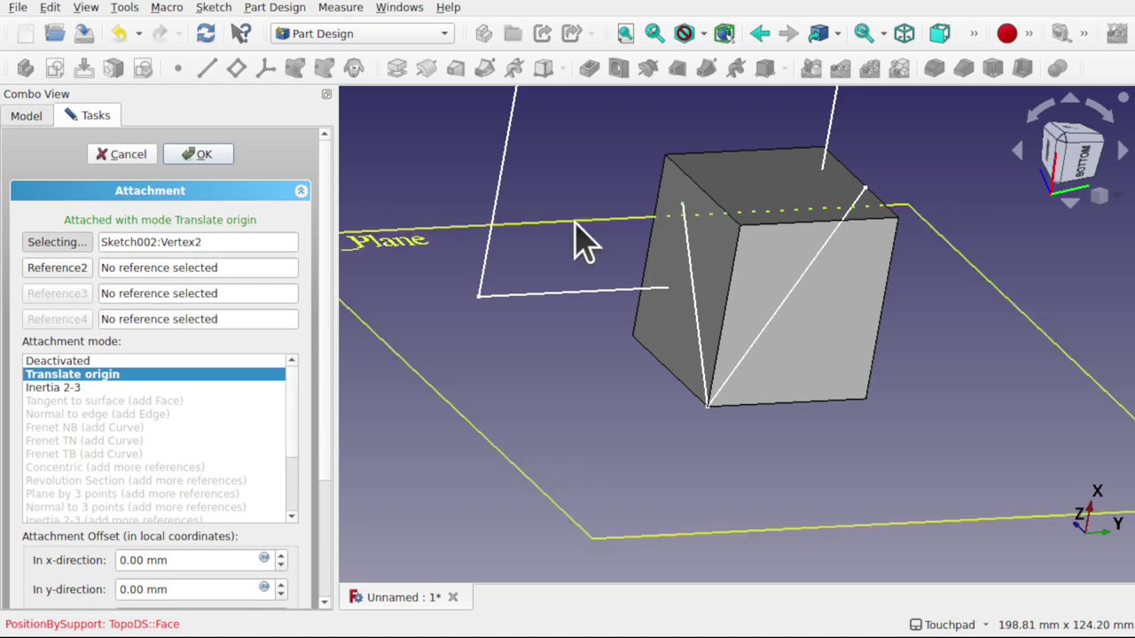
Add the free endpoint and shared corner of Sketch001's slanted line as further references, and accept the Plane by 3 points attachment.
click(51, 267)
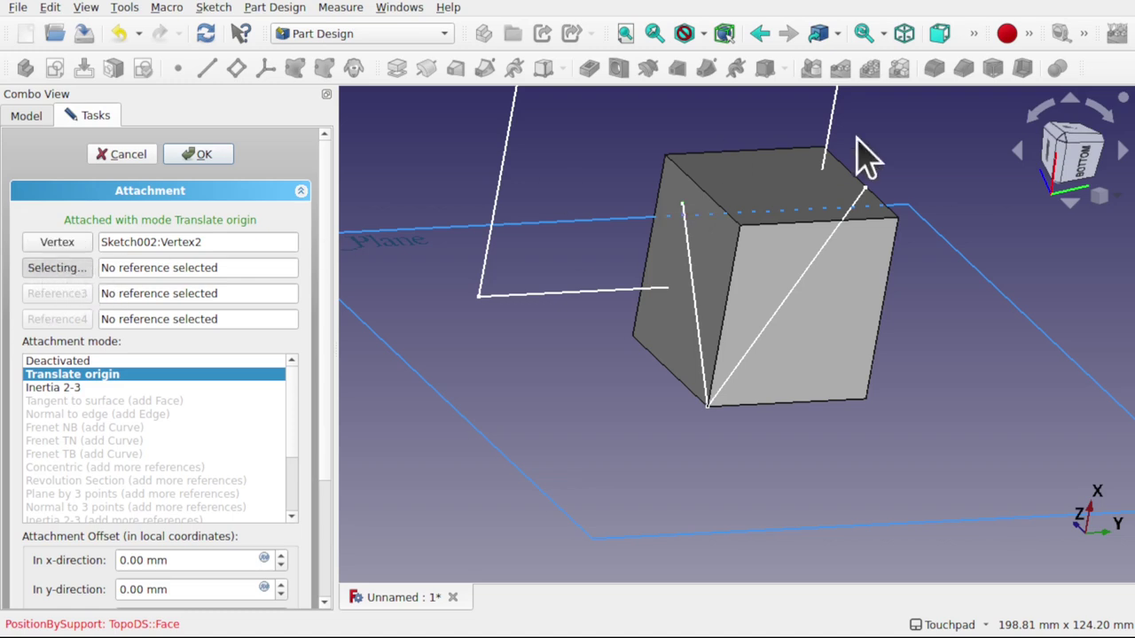
click(873, 202)
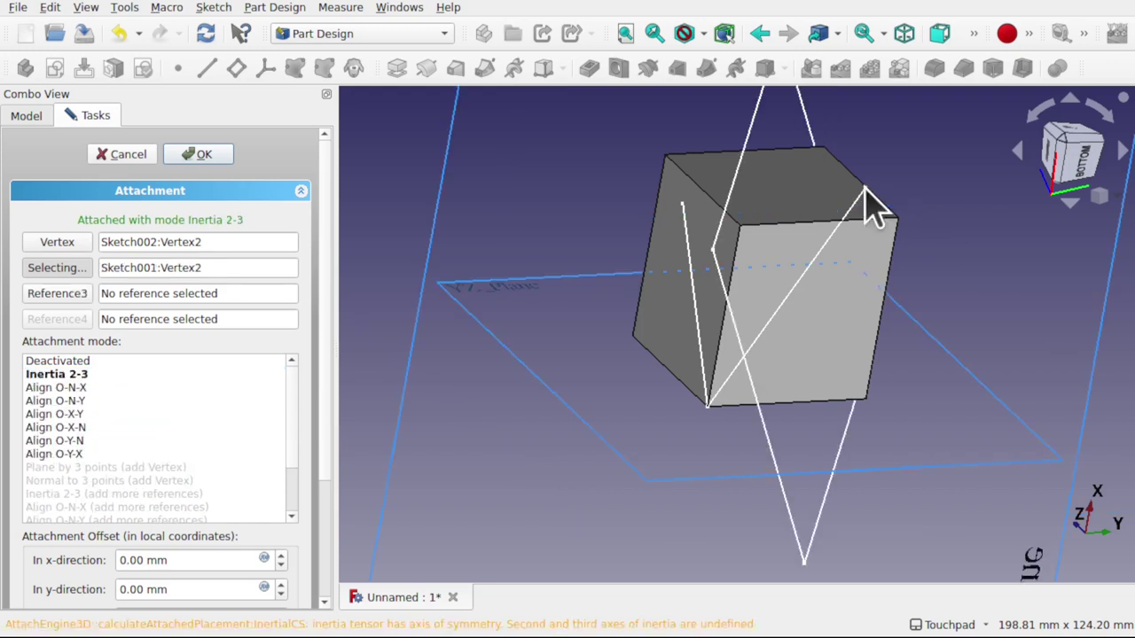
click(82, 296)
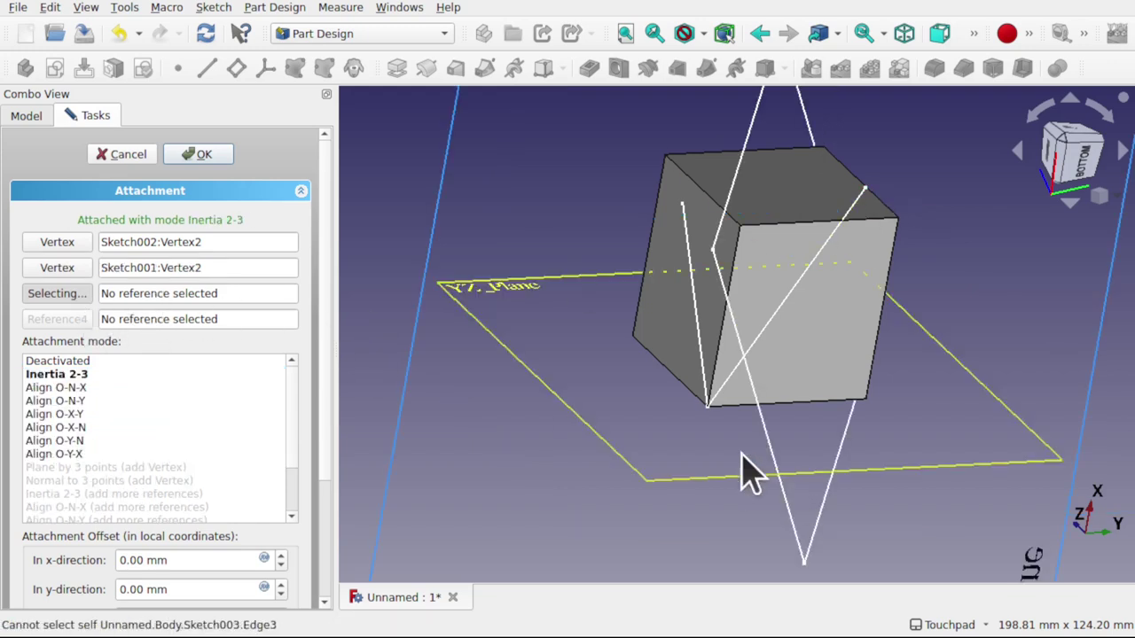
click(708, 410)
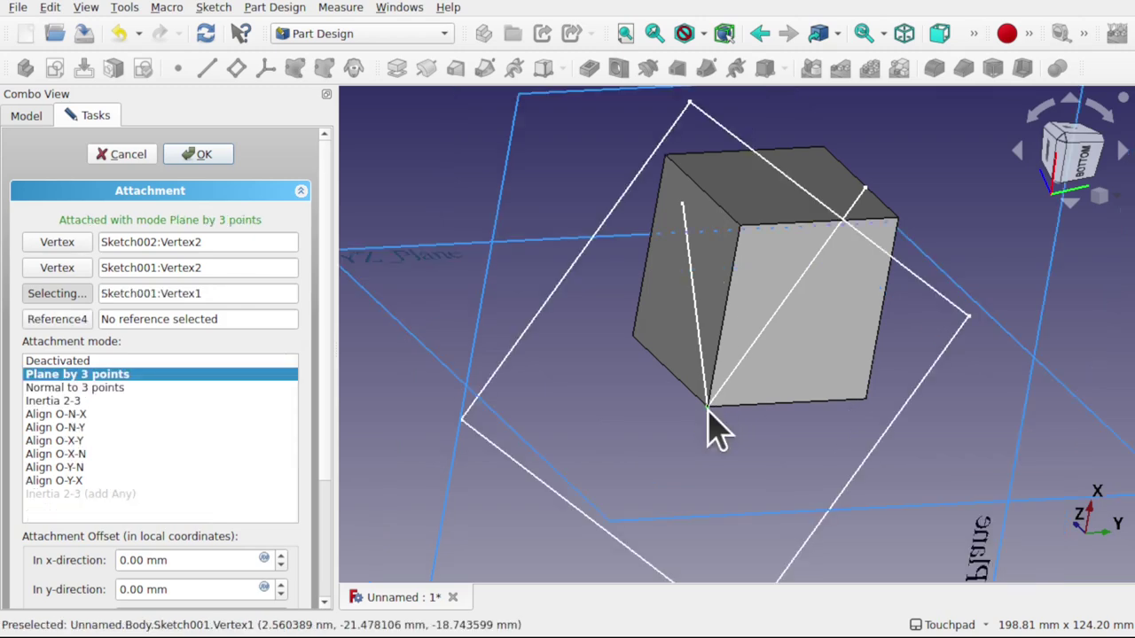
key(1)
alt+drag(909, 349, 735, 380)
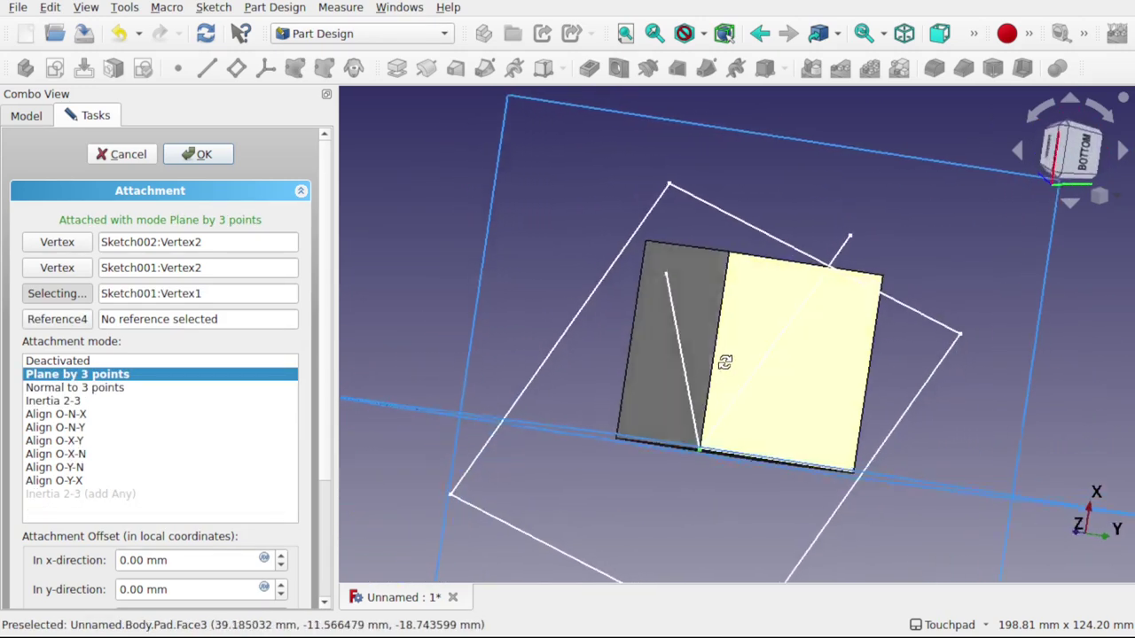
click(202, 156)
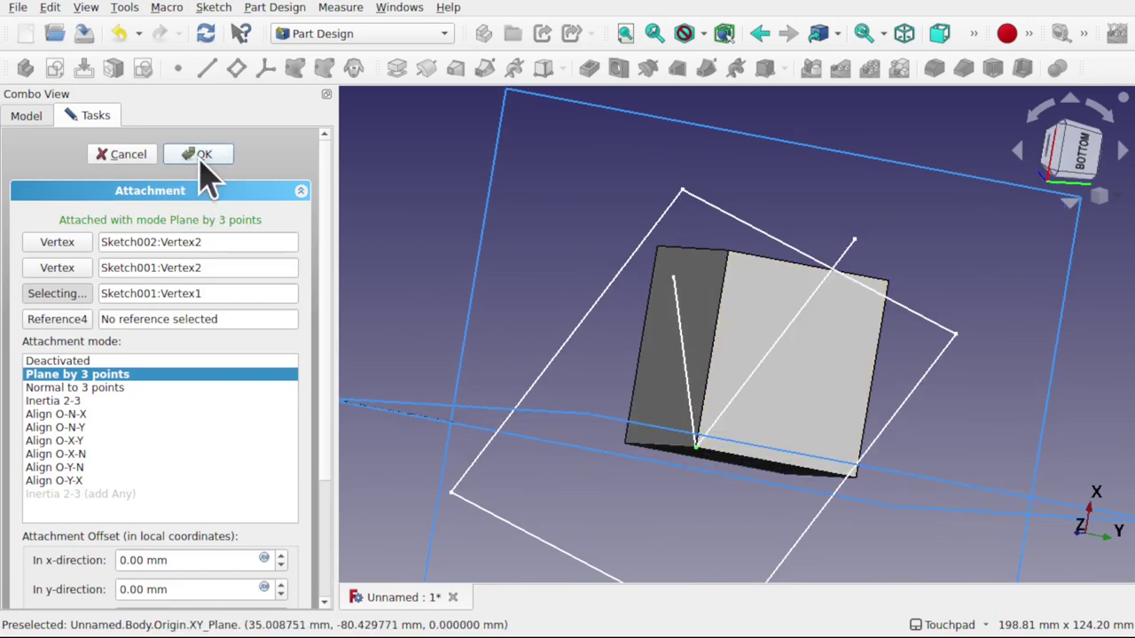
Try to pocket the attached rectangle sketch using the Dimension type with a 5 mm length.
mouse_move(767, 302)
alt+mouse_down()
mouse_move(688, 221)
mouse_move(673, 278)
mouse_move(618, 264)
mouse_move(713, 322)
mouse_move(666, 190)
alt+mouse_up()
scroll(674, 280, up, 3)
mouse_move(681, 300)
alt+mouse_down()
mouse_move(656, 251)
mouse_move(662, 185)
mouse_move(689, 175)
mouse_move(775, 189)
mouse_move(836, 203)
mouse_move(857, 225)
mouse_move(831, 256)
mouse_move(707, 255)
alt+mouse_up()
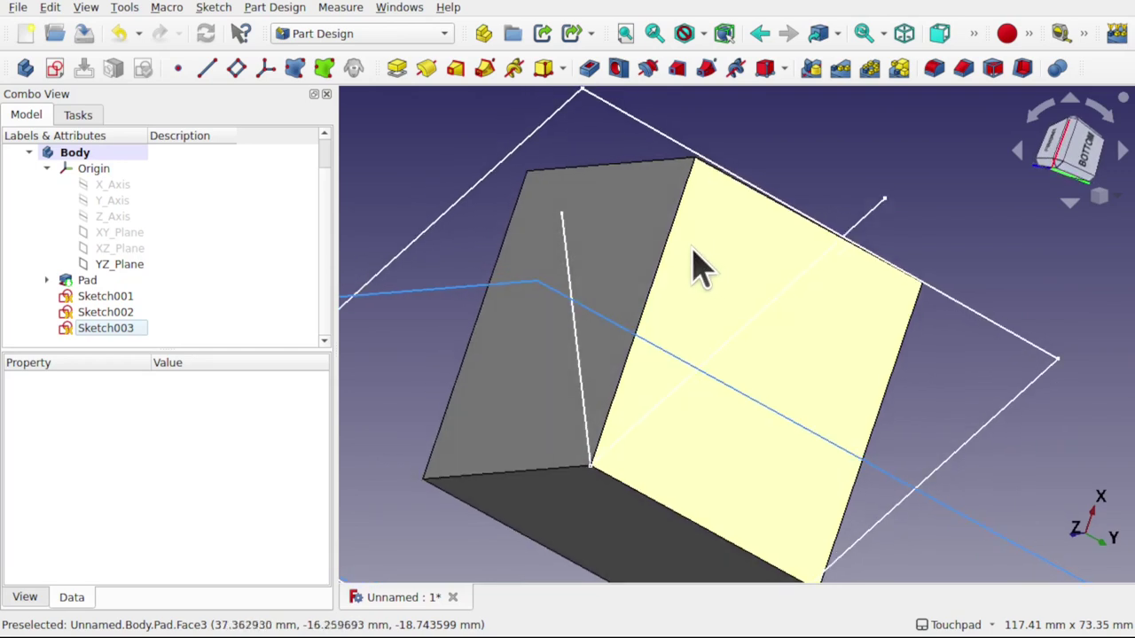
click(133, 329)
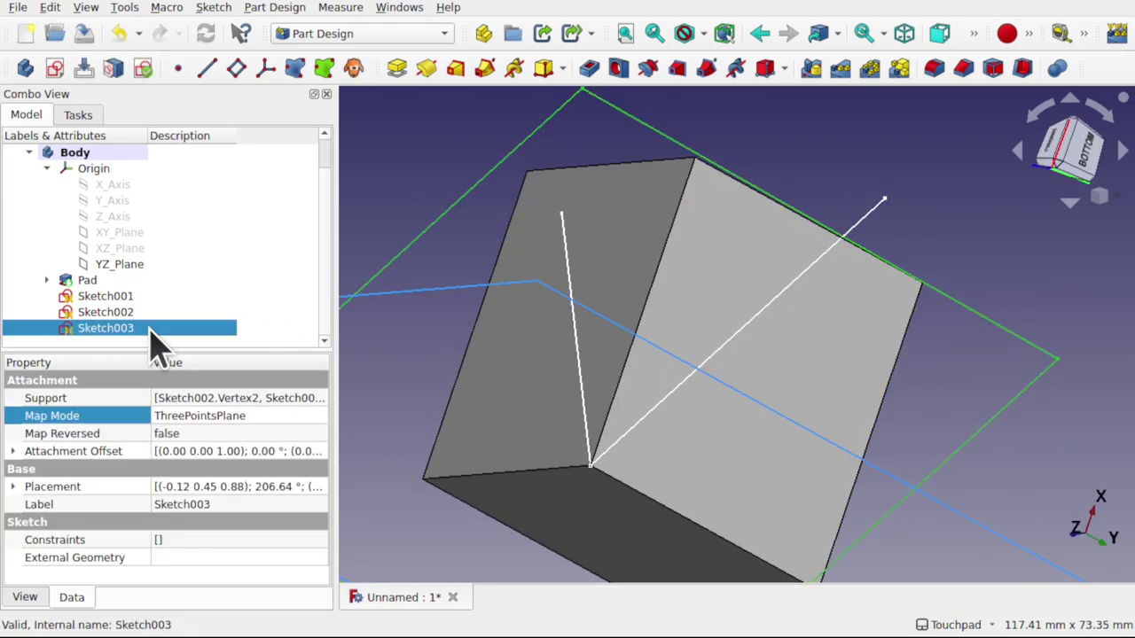
click(589, 68)
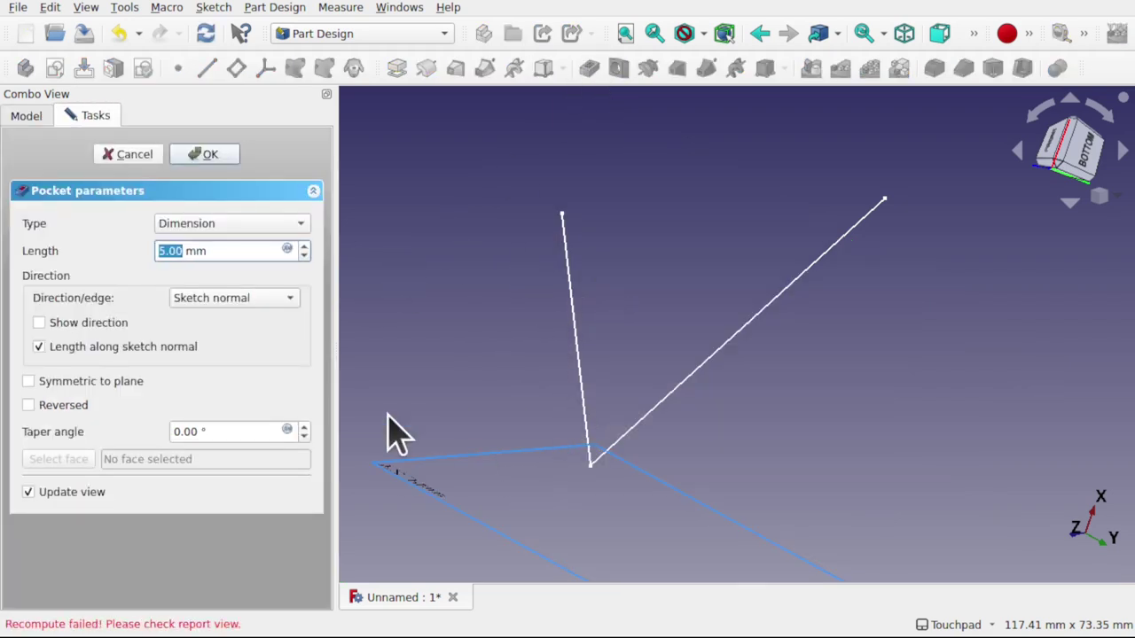
click(211, 156)
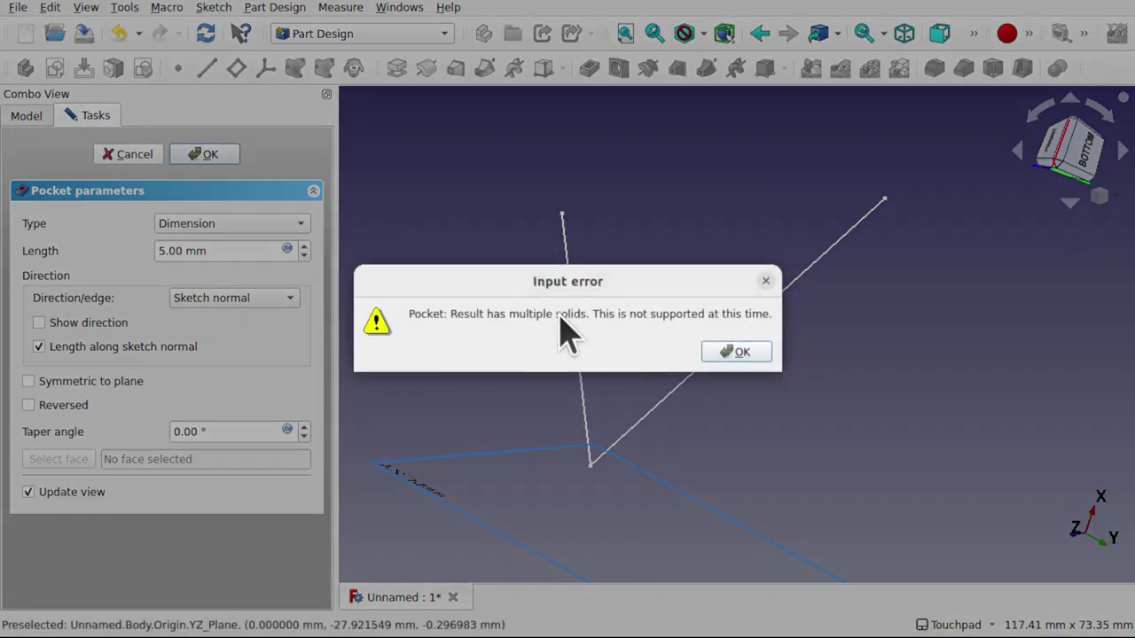
click(734, 353)
Set the pocket type to Through all and accept the cut through the block's corner.
click(249, 223)
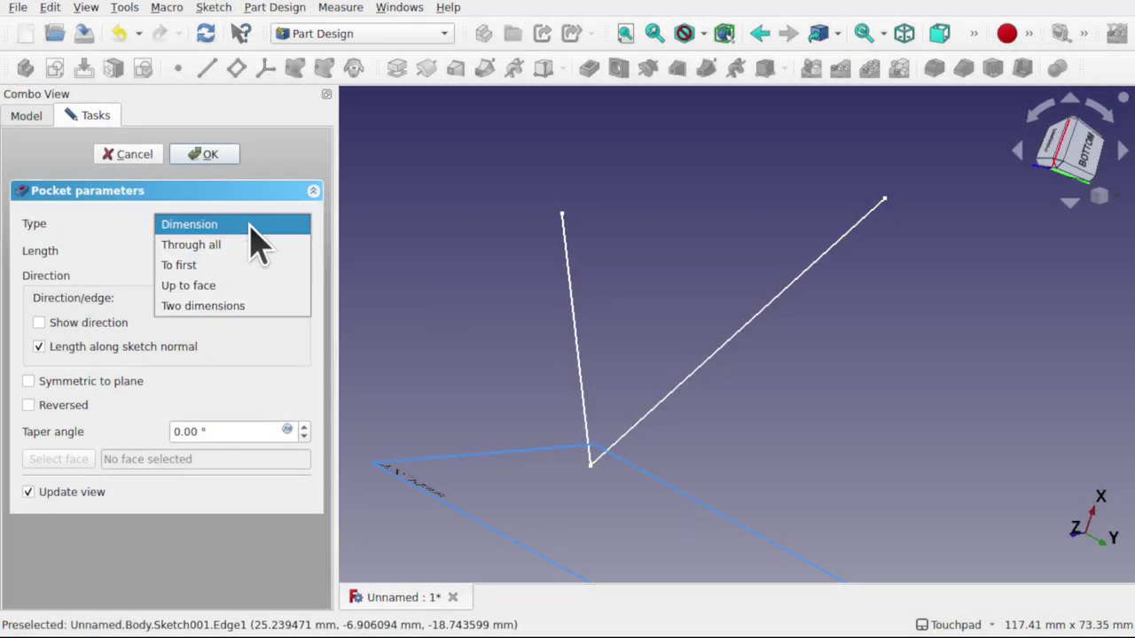
click(248, 245)
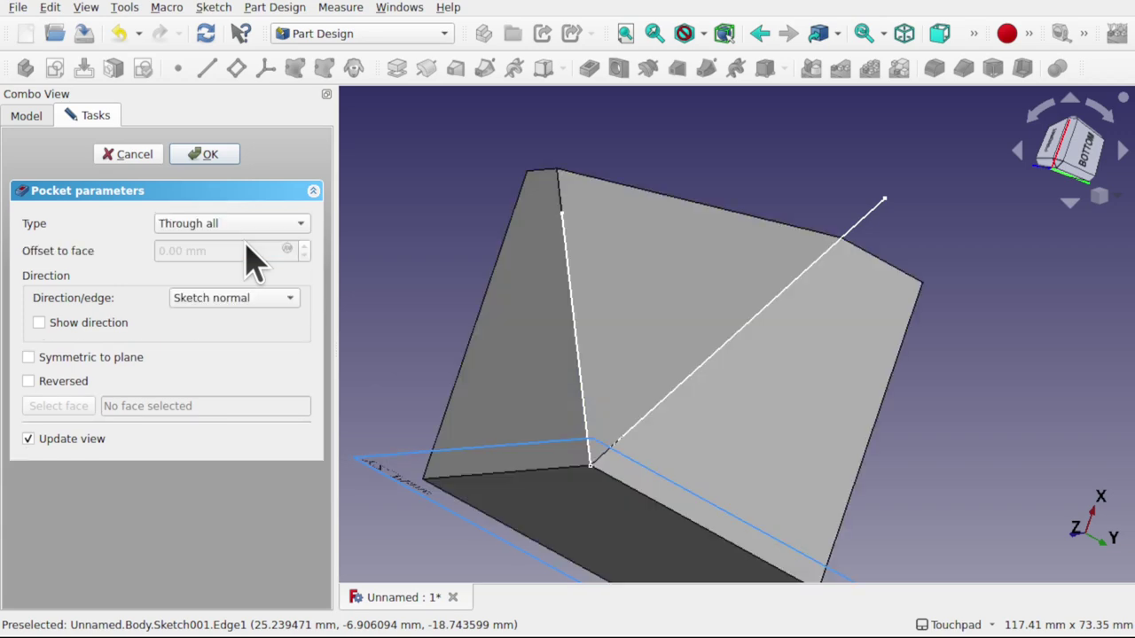
shift+drag(734, 354, 656, 320)
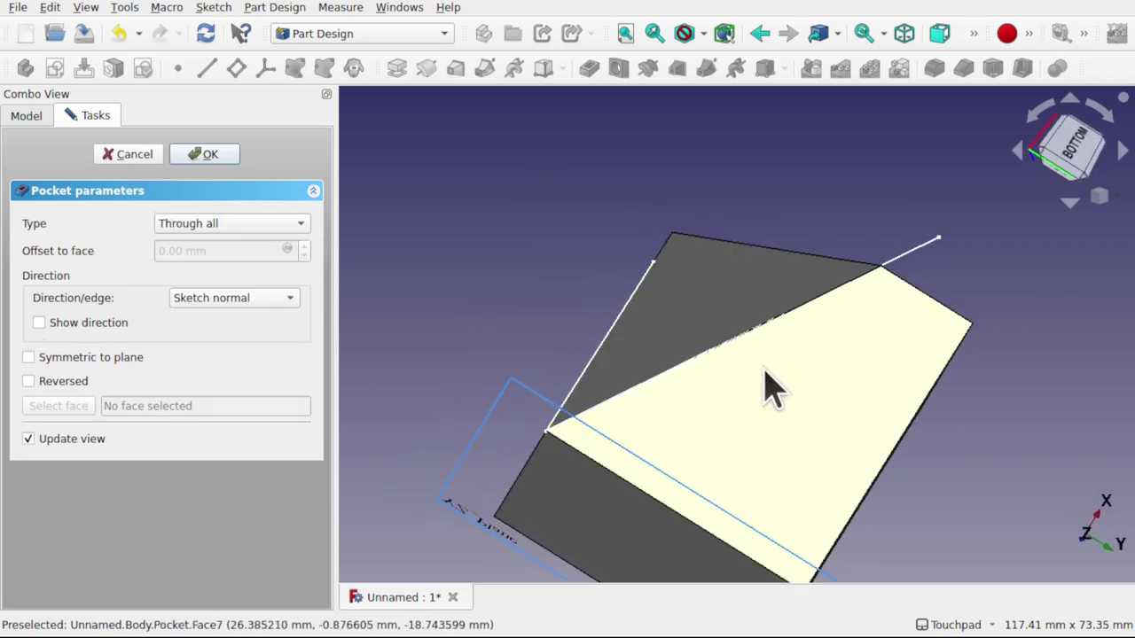
alt+drag(621, 254, 864, 310)
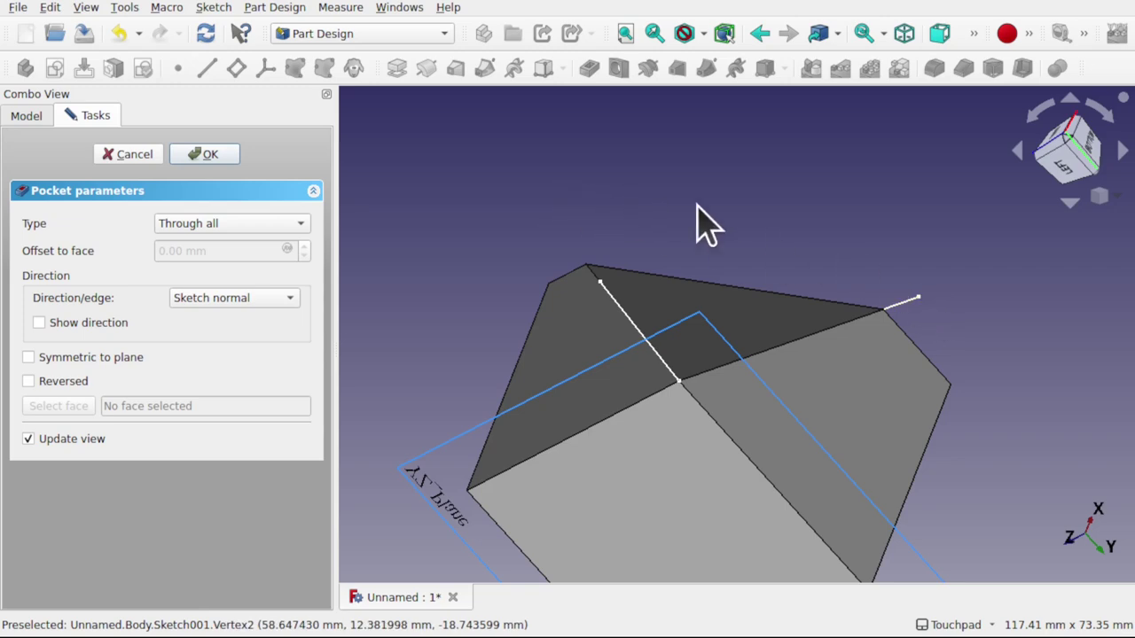
alt+drag(759, 463, 689, 284)
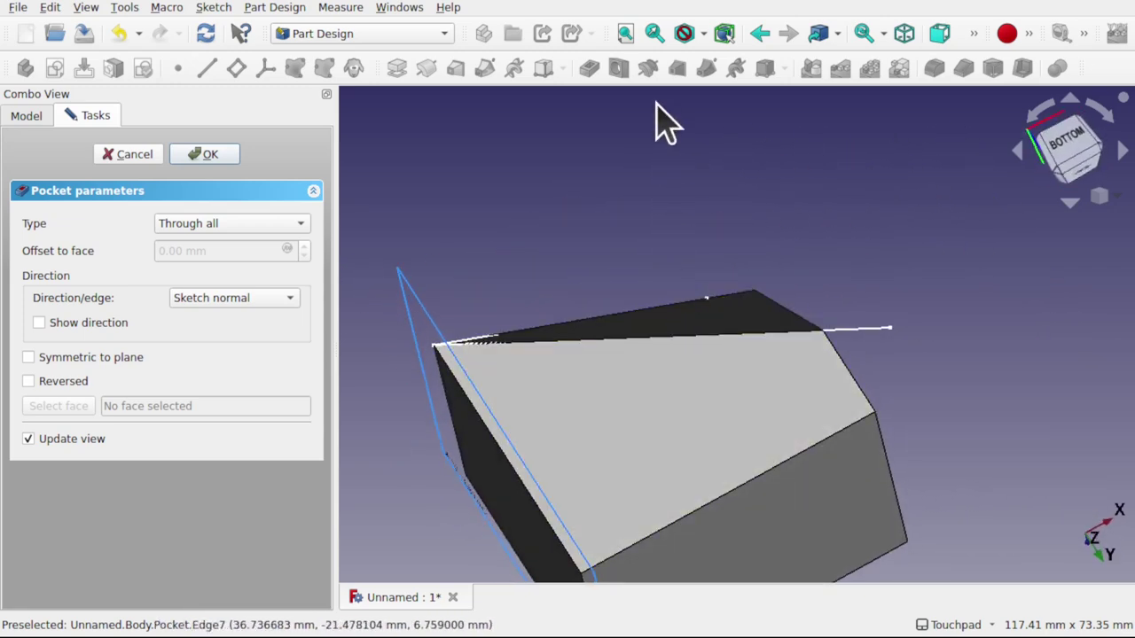
click(202, 156)
Edit Sketch001, set the slanted line's angle constraint to 50°, and close the sketch.
mouse_move(544, 190)
alt+mouse_down()
mouse_move(595, 309)
mouse_move(676, 329)
mouse_move(684, 364)
alt+mouse_up()
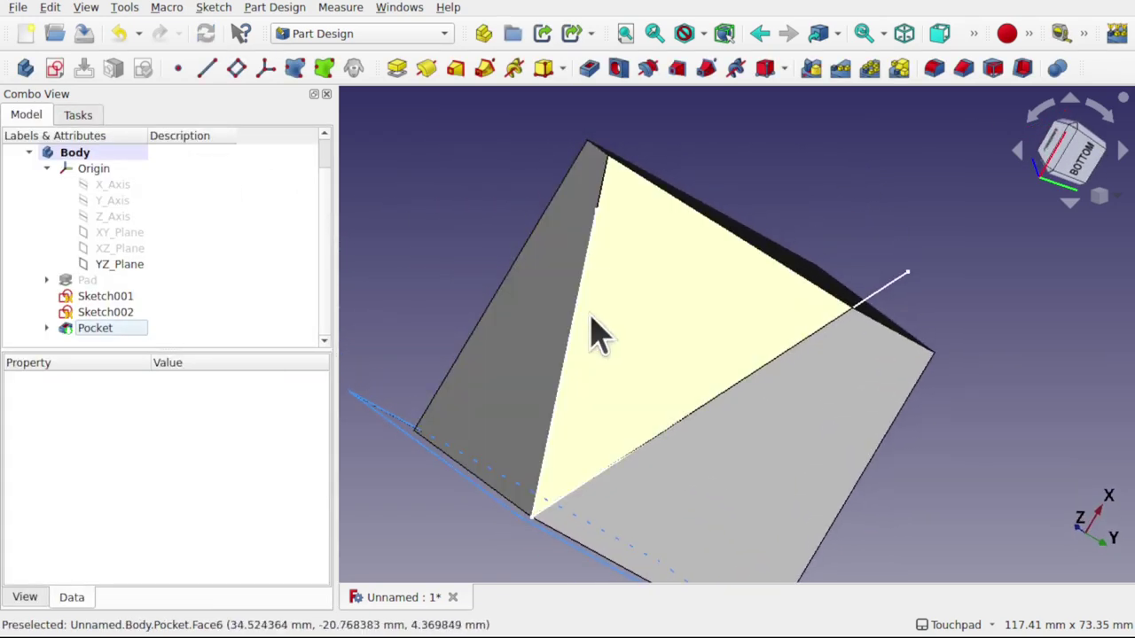
alt+drag(822, 316, 744, 347)
double_click(122, 300)
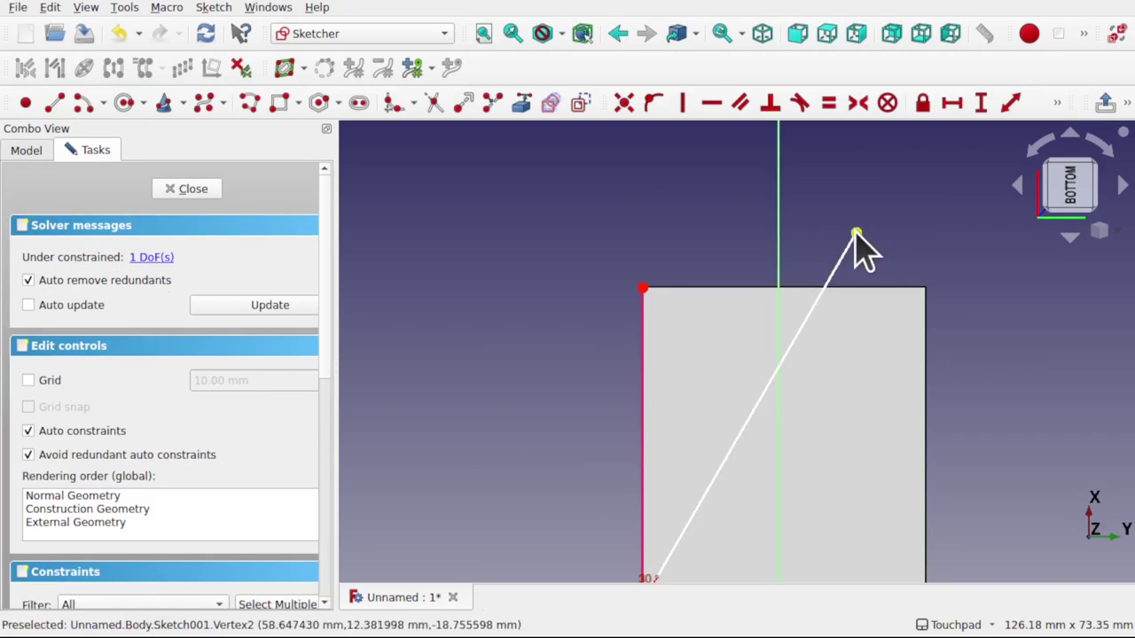
drag(856, 233, 797, 124)
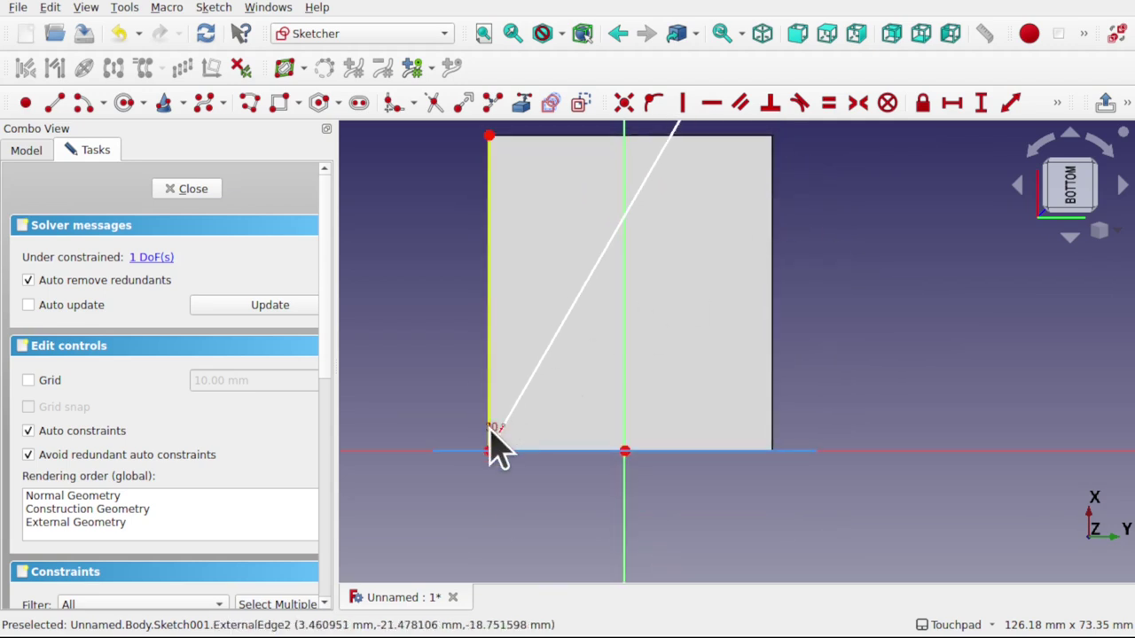
scroll(503, 452, up, 4)
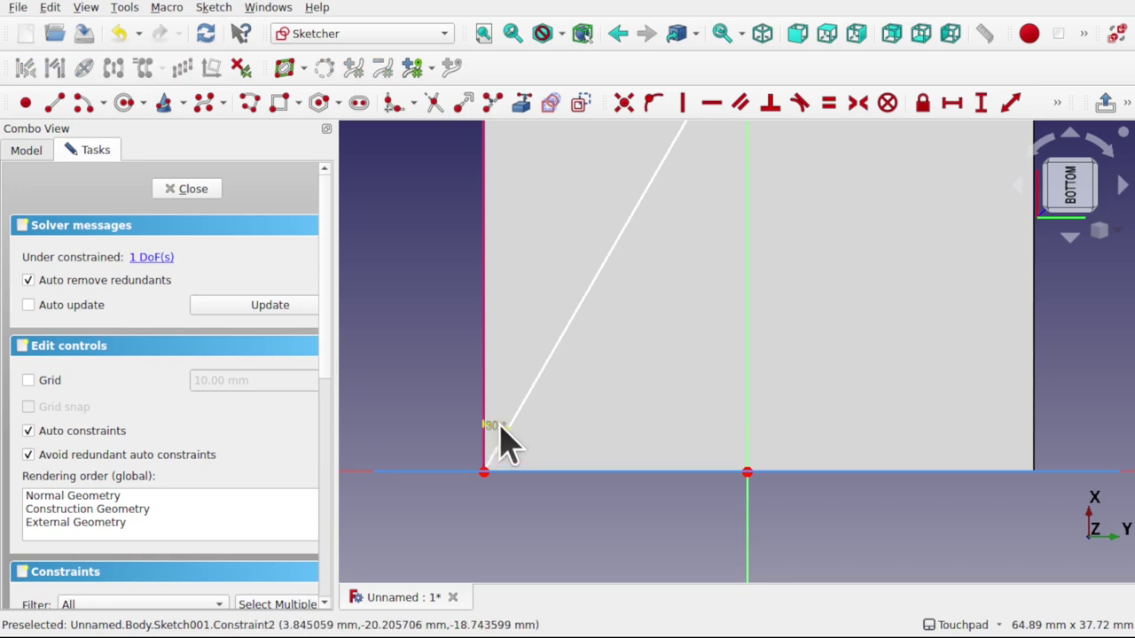
double_click(496, 428)
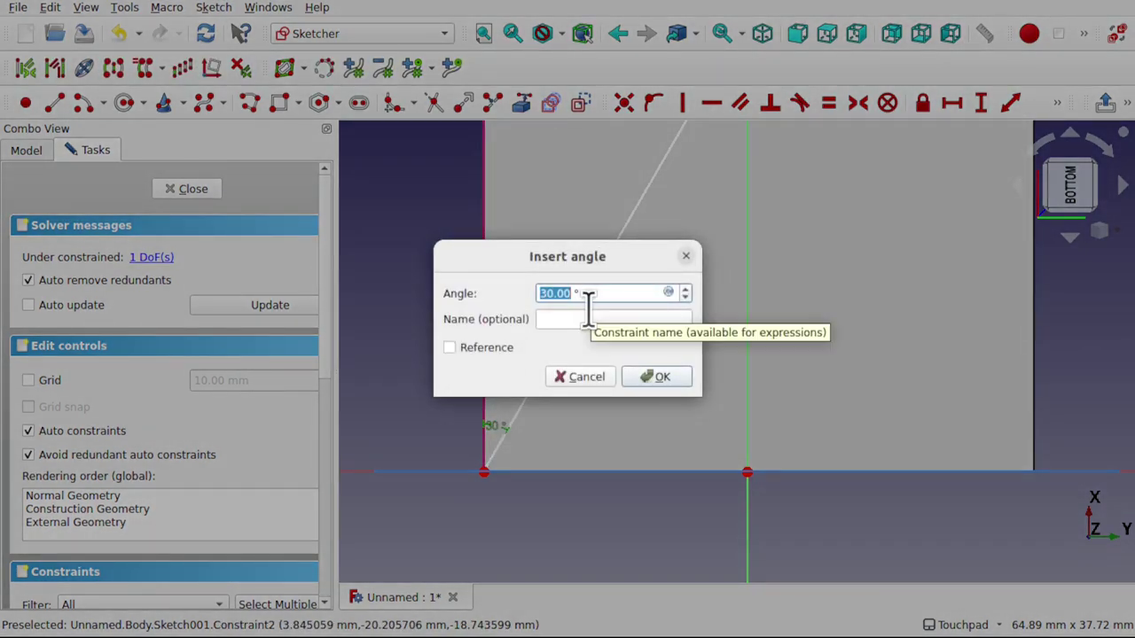
key(Return)
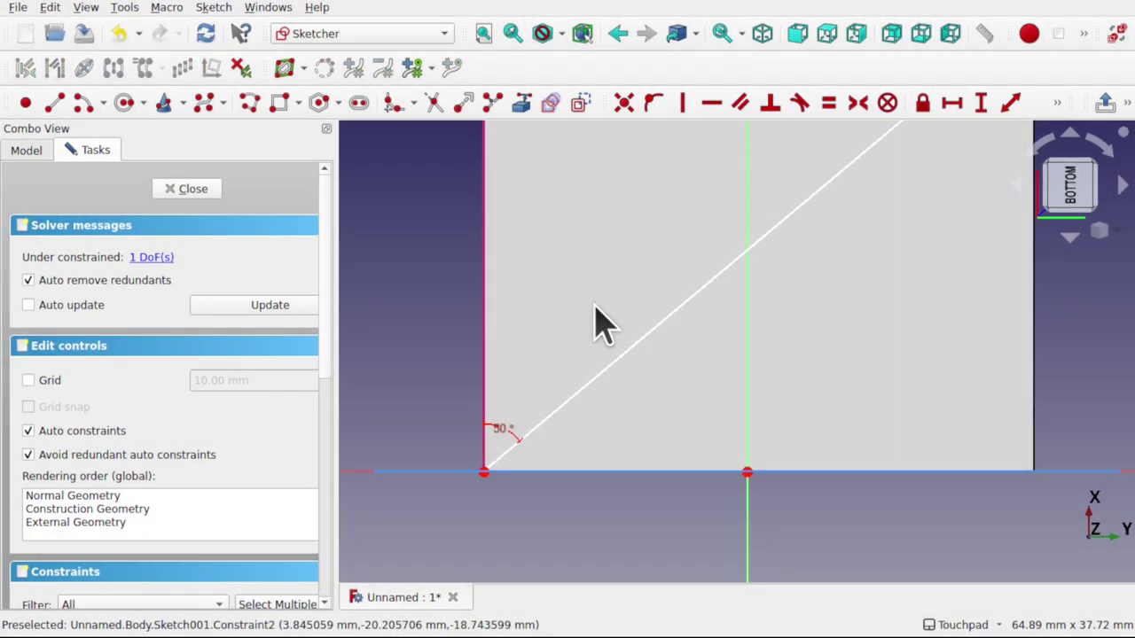
scroll(694, 337, down, 5)
alt+drag(705, 385, 765, 404)
click(192, 189)
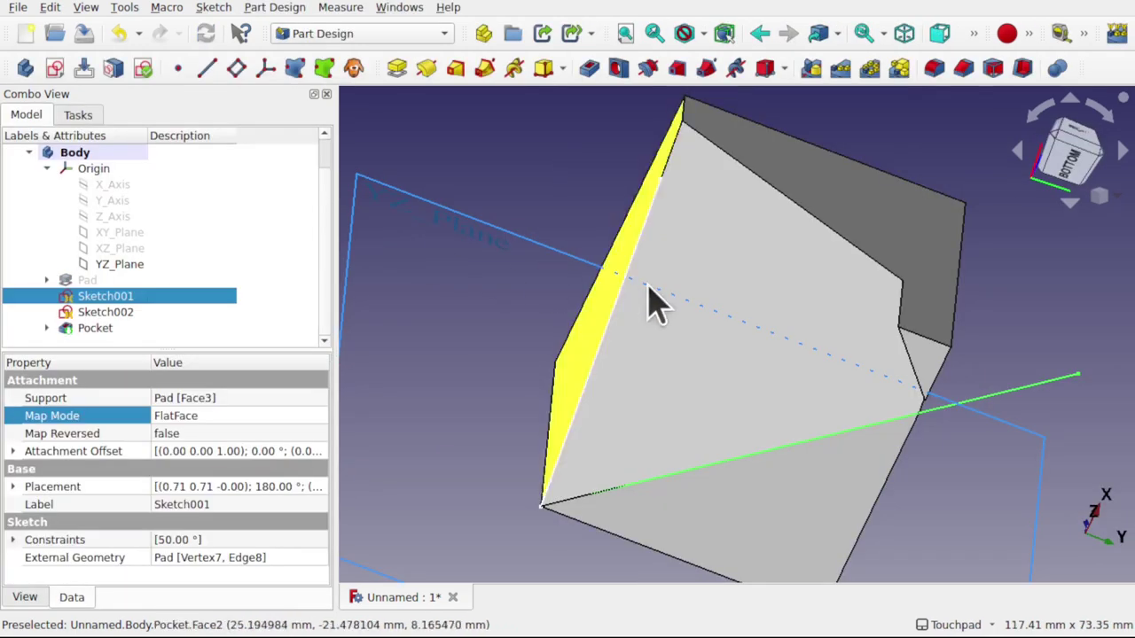
Select the pocket's rectangle sketch and examine its extent against the uncut corner of the block.
mouse_move(763, 293)
middle_down()
mouse_move(789, 223)
mouse_move(831, 234)
middle_up()
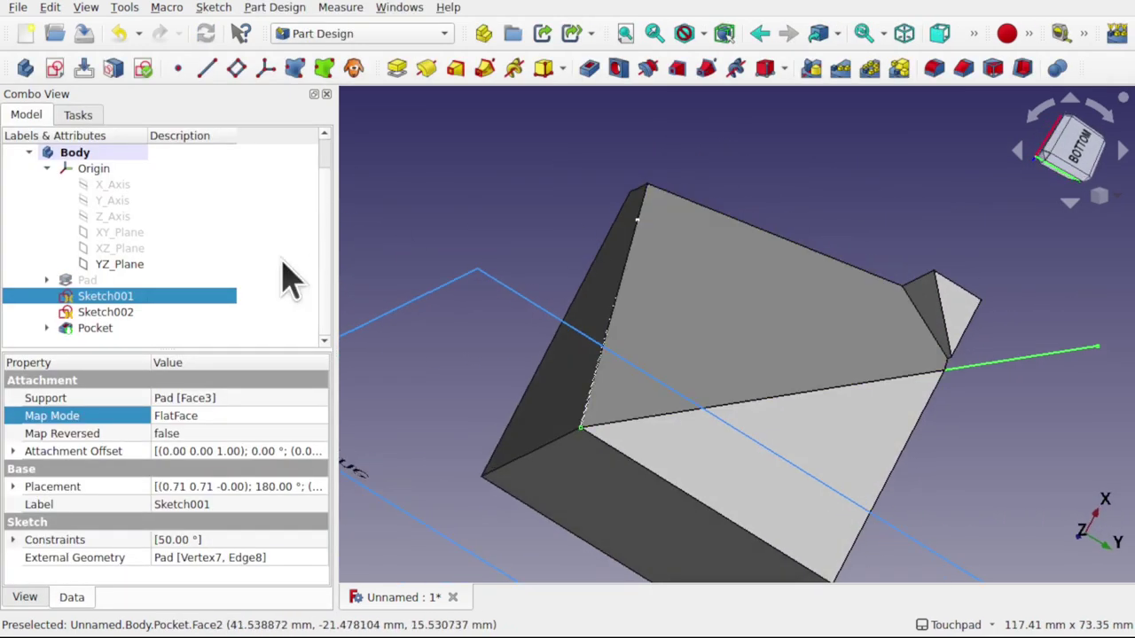
click(48, 328)
click(106, 344)
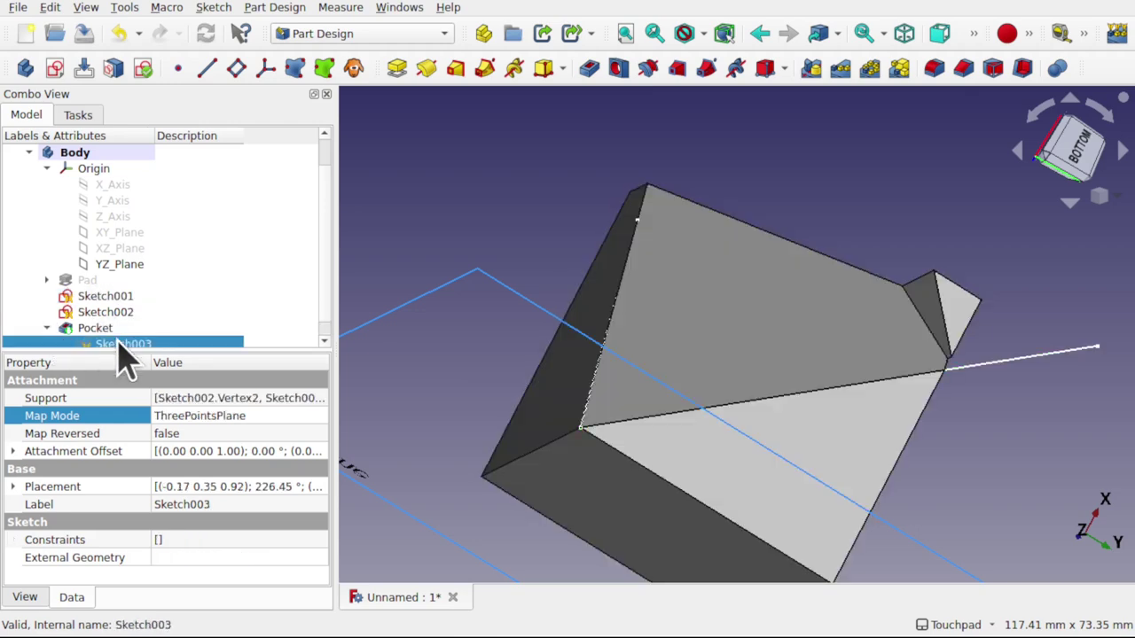
middle_drag(795, 359, 962, 253)
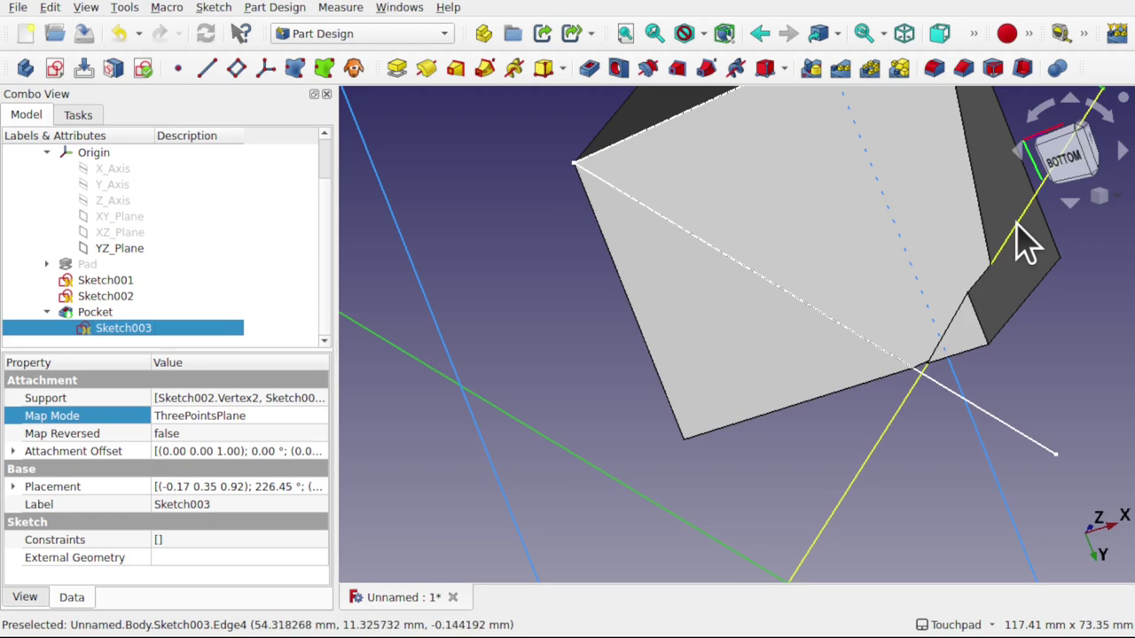
mouse_move(939, 364)
middle_down()
mouse_move(937, 354)
mouse_move(1058, 436)
mouse_move(821, 280)
middle_up()
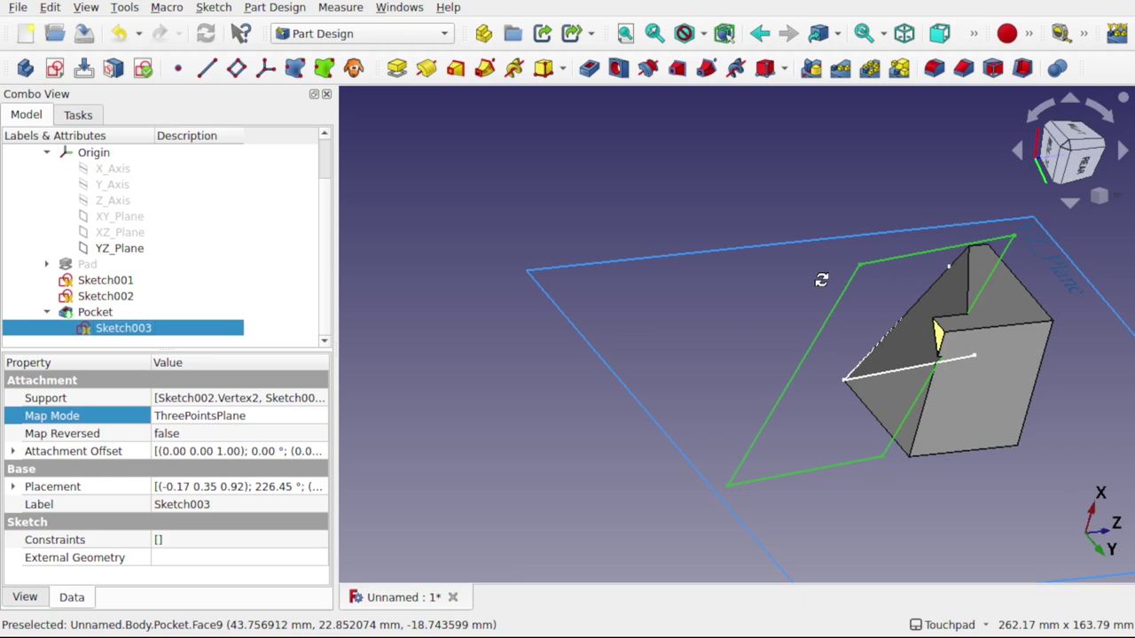
middle_drag(821, 280, 824, 315)
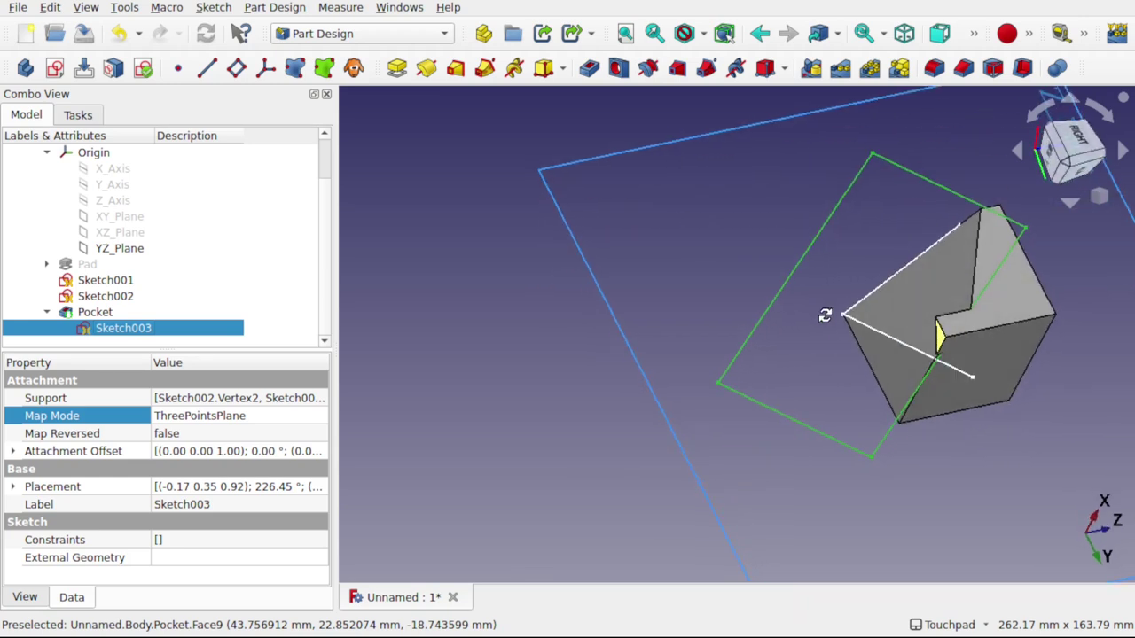